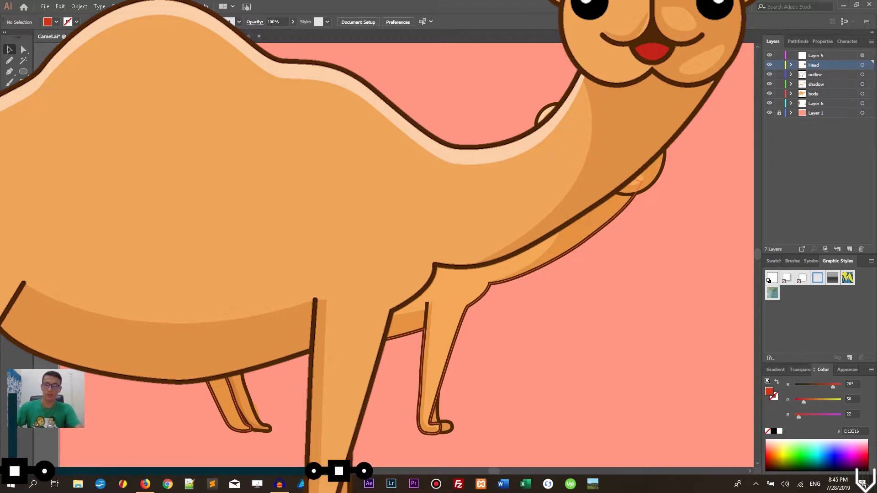
key("ctrl+n")
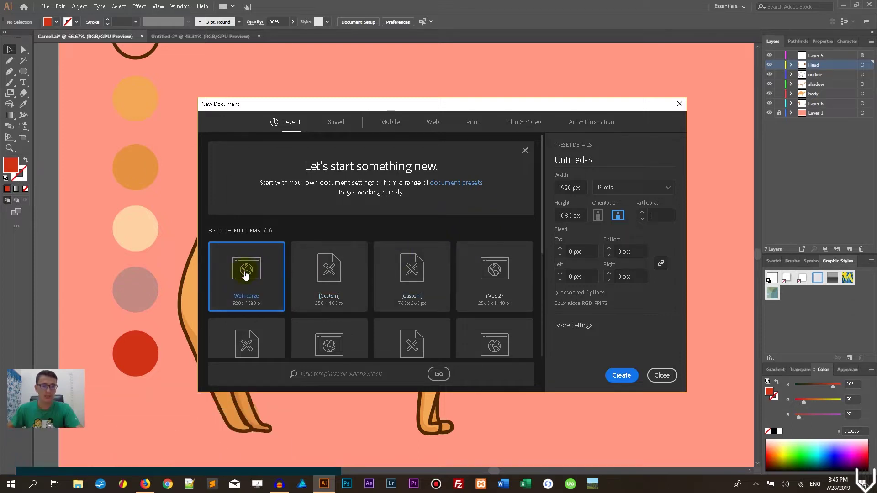
left_click(626, 378)
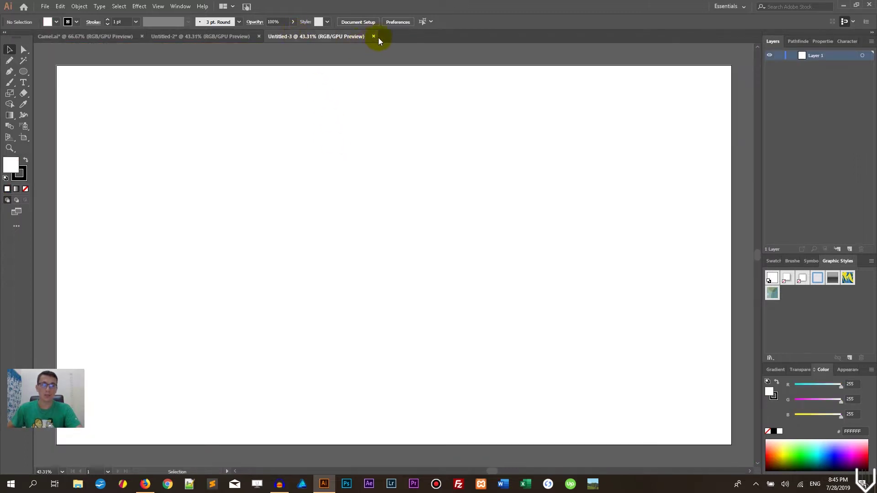
left_click(373, 37)
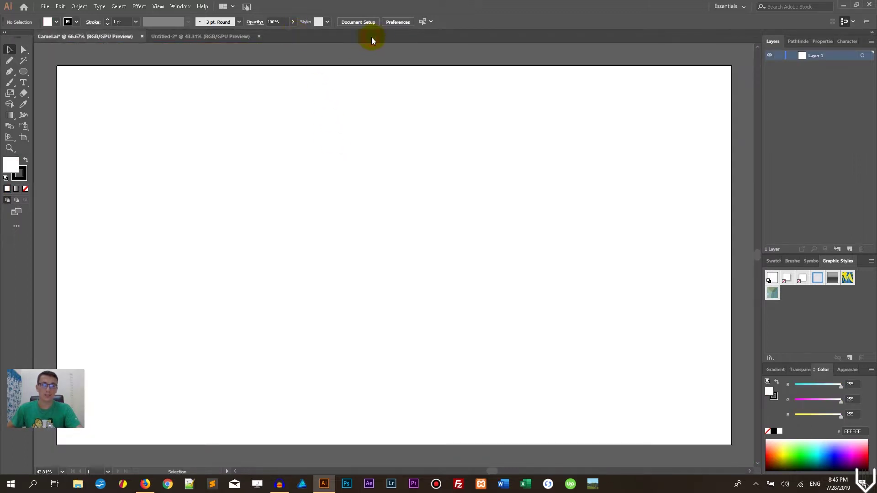
Step: Switch to the Untitled-2 document with the colour palette and add new layers until six empty ones sit above the palette layer
left_click(201, 37)
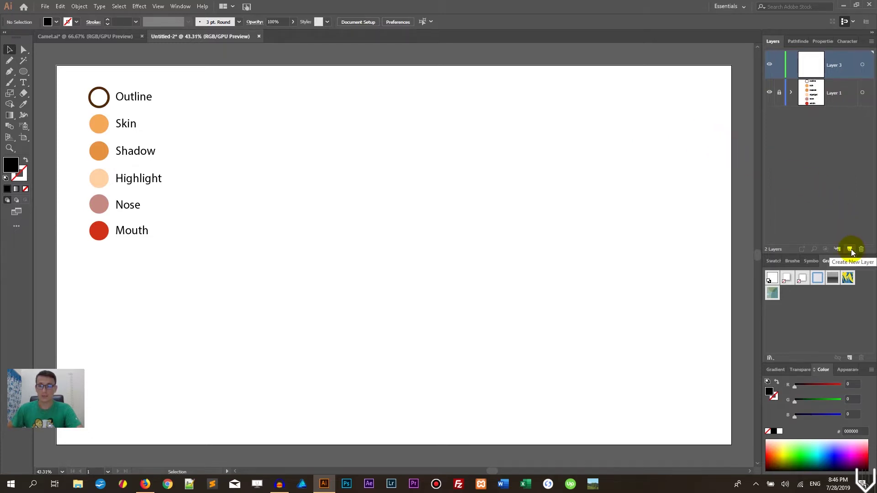
left_click(850, 249)
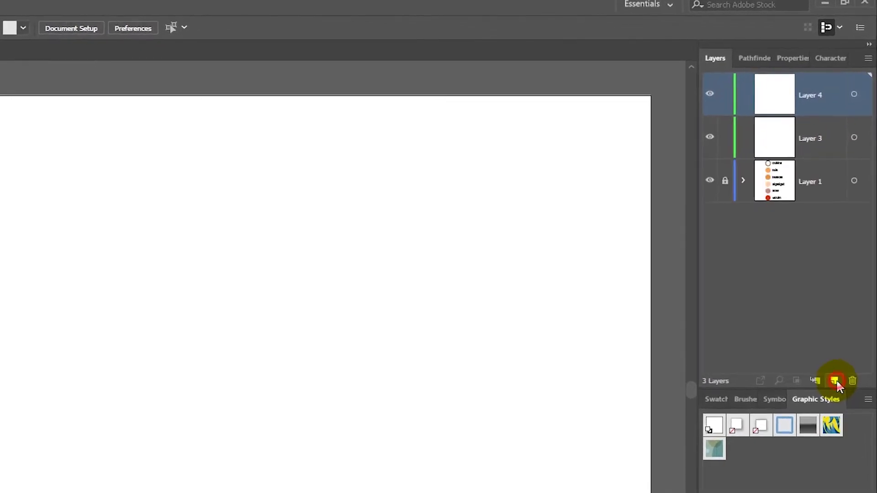
left_click(835, 381)
left_click(835, 381)
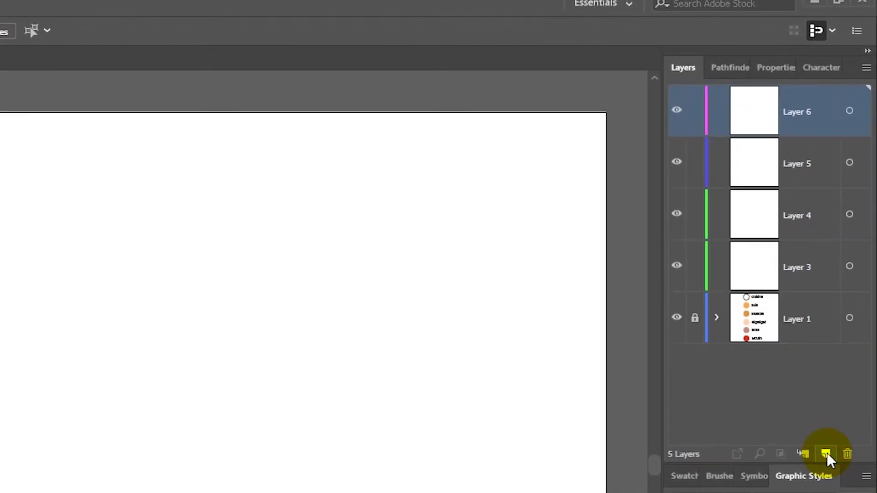
left_click(826, 453)
left_click(826, 453)
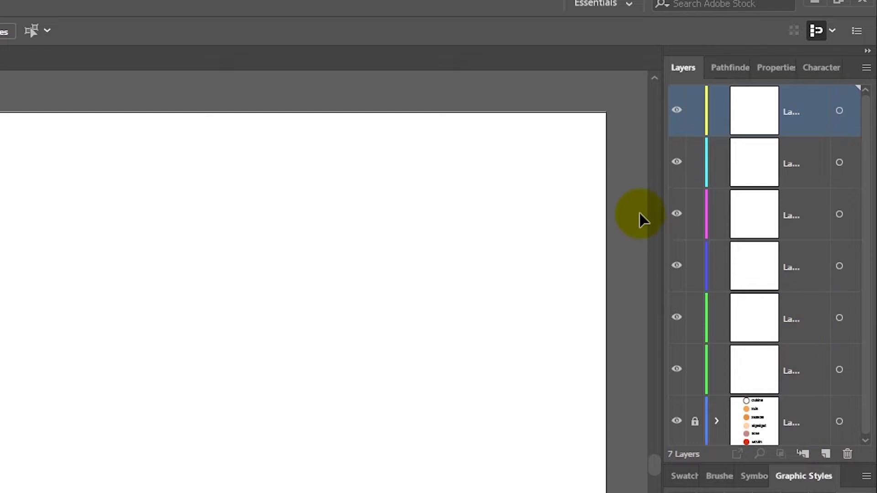
Step: Widen the layer list and rename Layer 3 as Parts and Layer 4 as Skin
left_click_drag(663, 193, 627, 186)
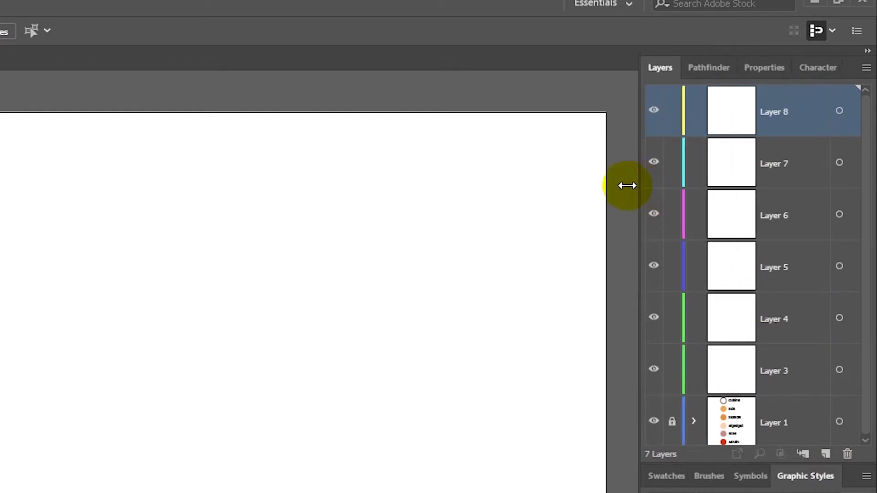
double_click(770, 370)
key("BackSpace")
type("Parts")
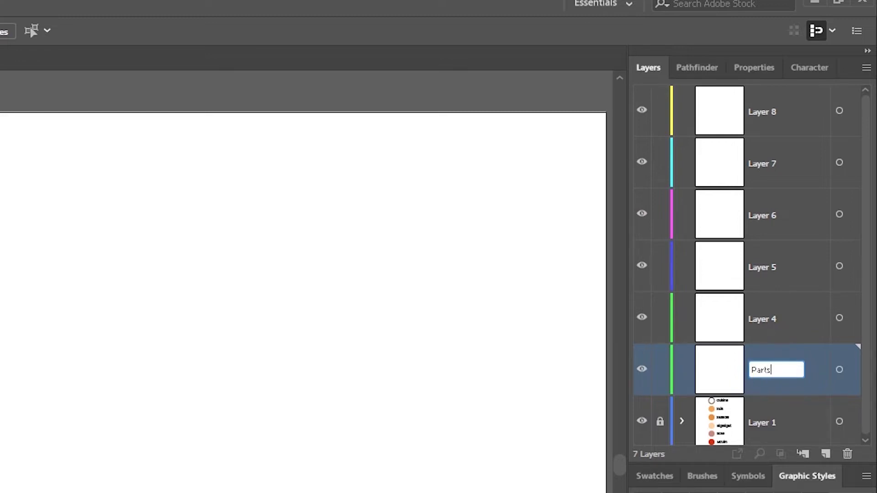
double_click(764, 326)
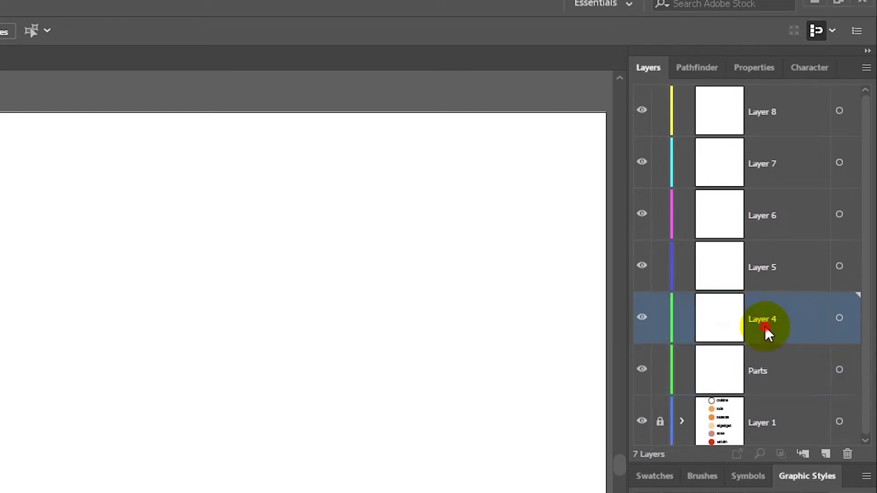
key("BackSpace")
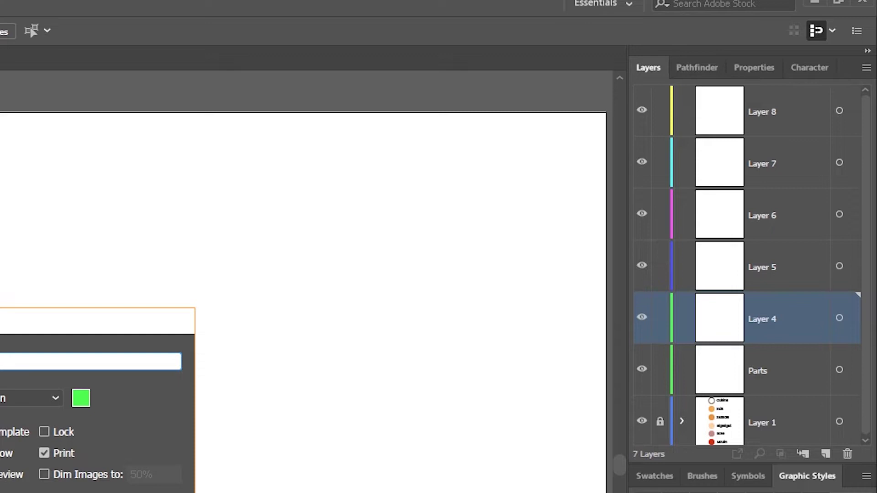
key("Return")
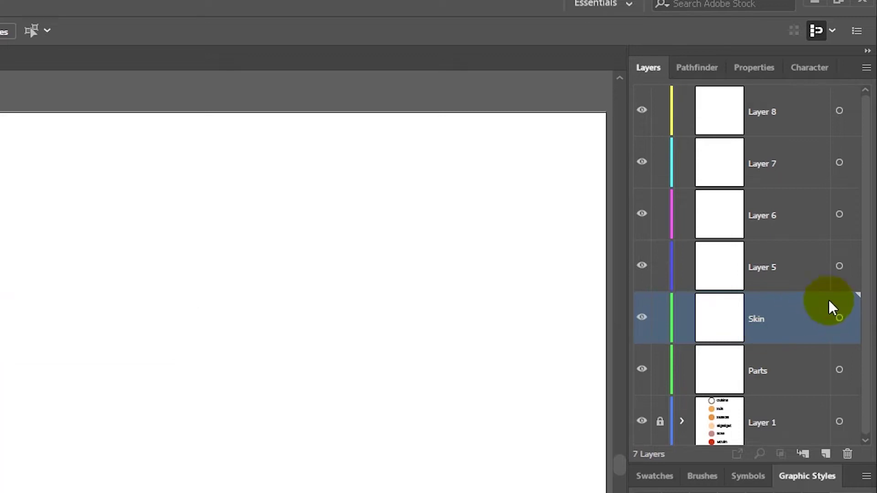
Step: Rename Layer 5 as Shadow and Layer 6 as outline
double_click(762, 273)
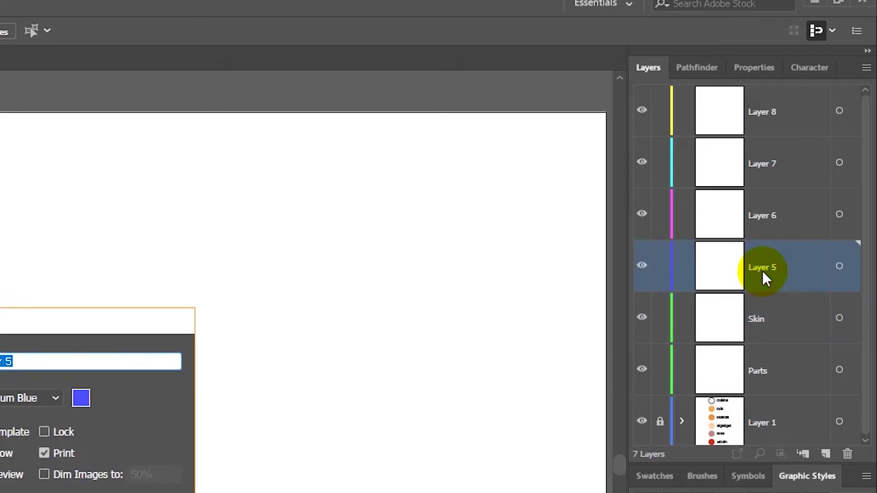
key("BackSpace")
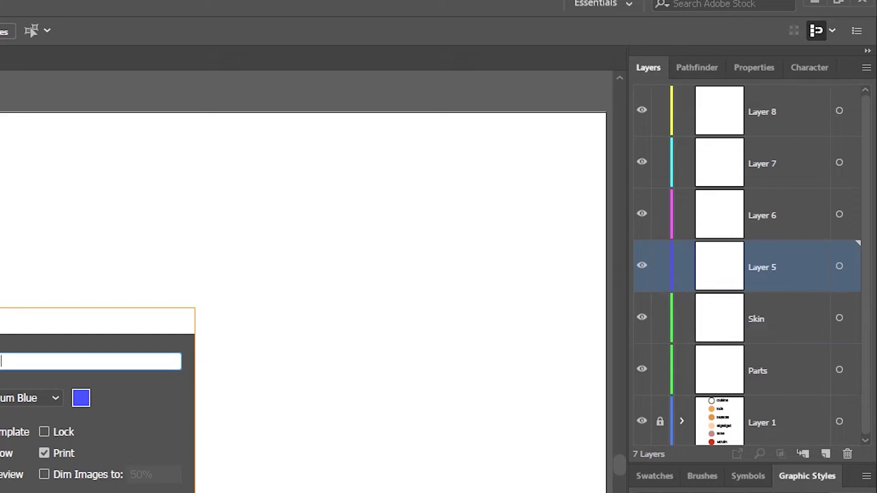
key("Return")
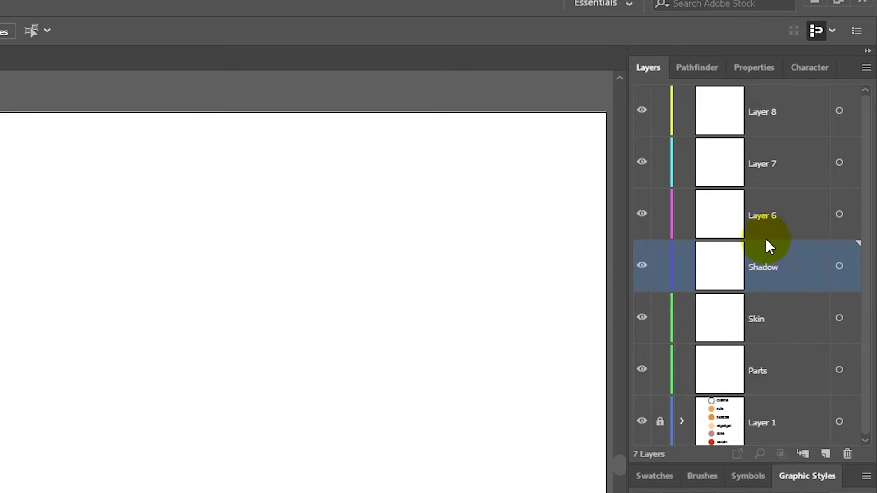
double_click(761, 222)
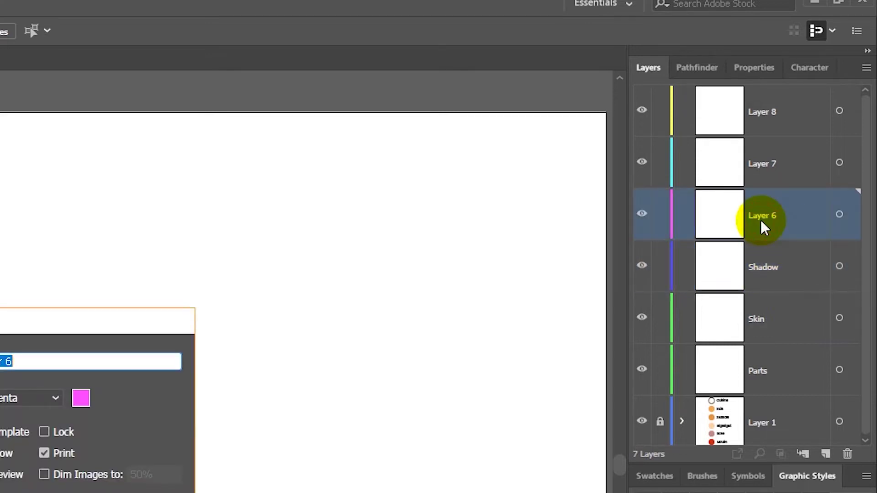
key("BackSpace")
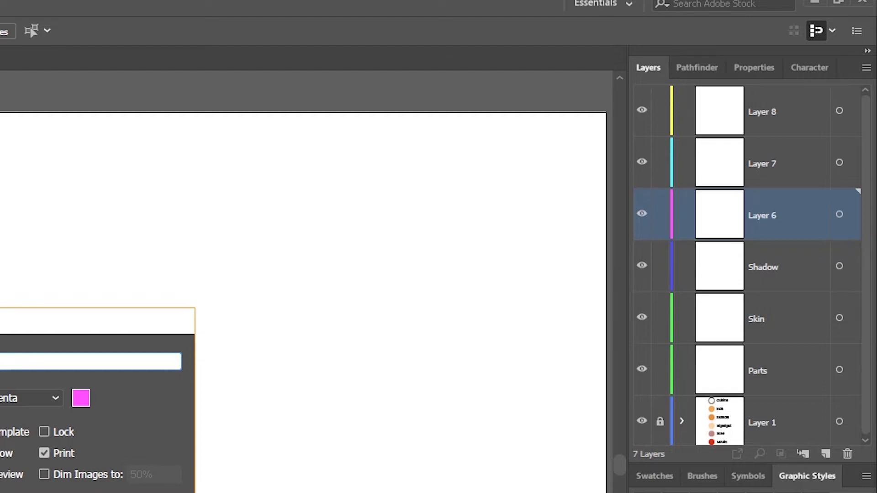
key("Return")
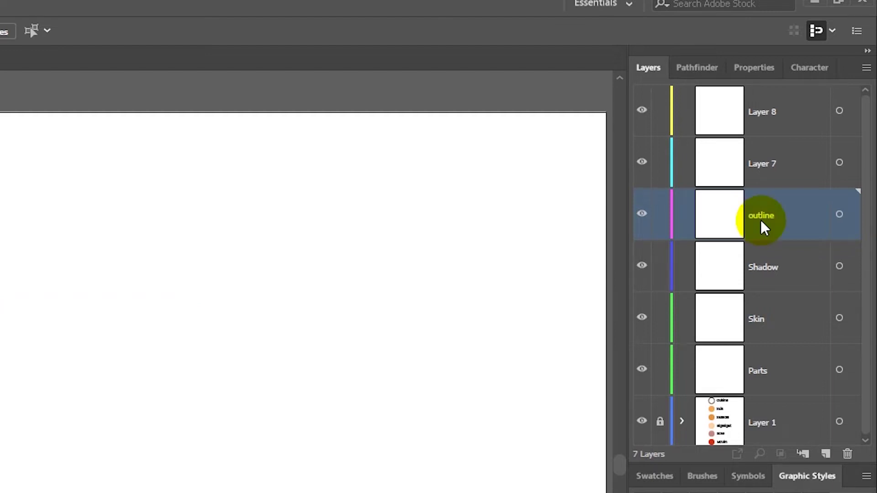
Step: Rename Layer 7 as Head and Layer 8 as Head Outlines
double_click(758, 163)
key("BackSpace")
type("Head")
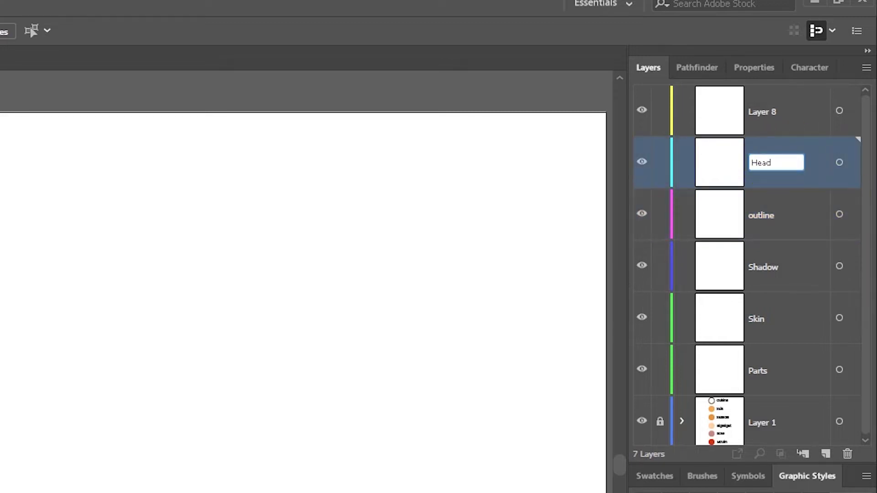
double_click(767, 109)
type("He")
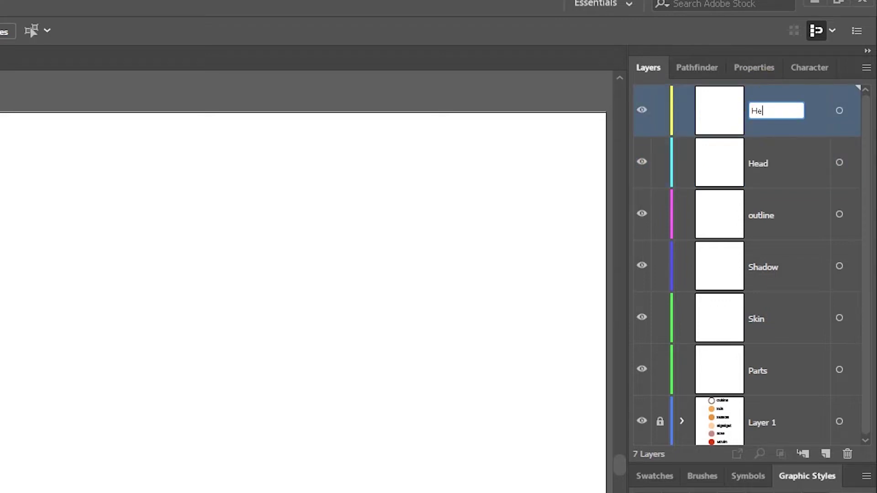
type("ad Outlines")
left_click(768, 112)
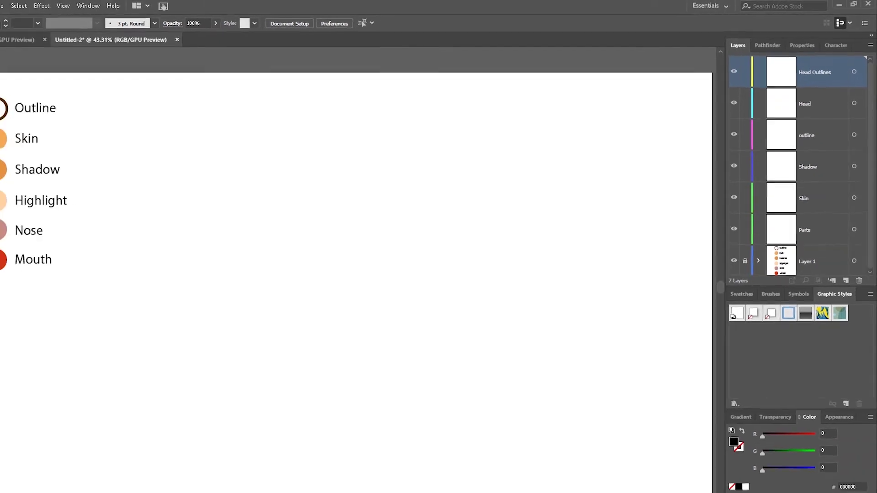
Step: Place the reference sketch camel.jpg from the Reference folder onto the artboard
left_click(45, 6)
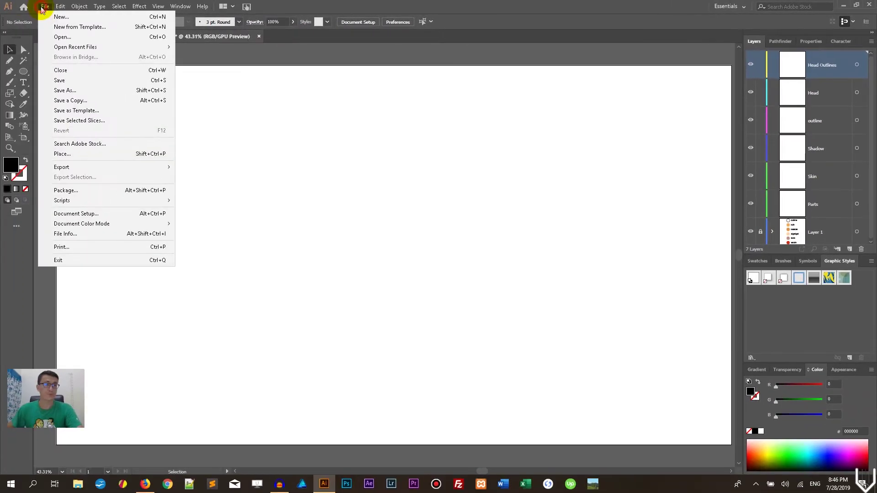
left_click(79, 155)
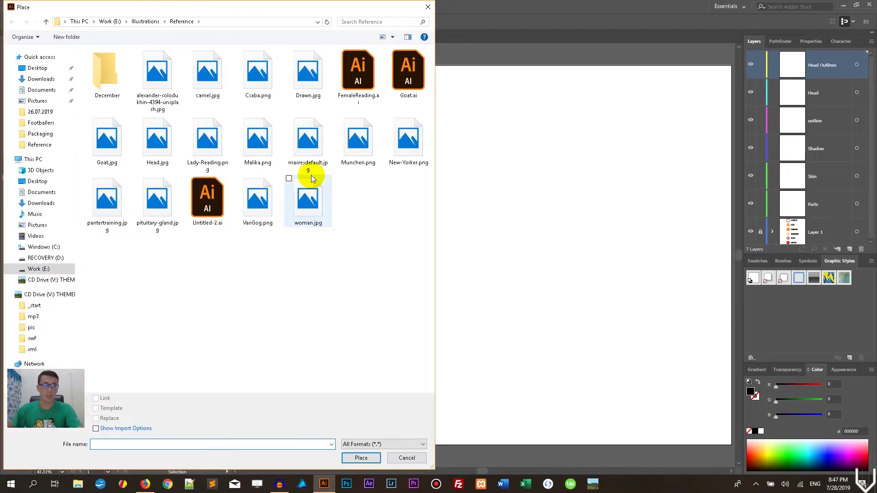
double_click(201, 78)
left_click(367, 195)
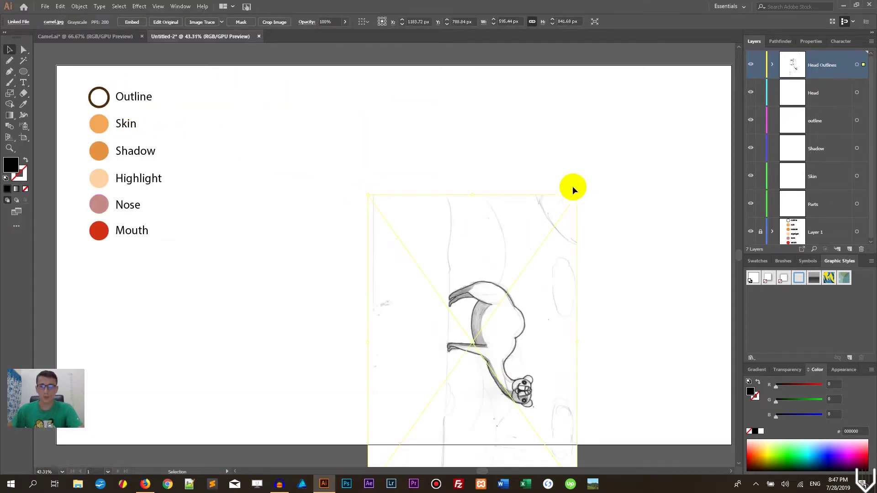
Step: Rotate the camel sketch 90° counter-clockwise so it stands upright and enlarge it to about 1144 × 810 px beside the palette
left_click_drag(434, 195, 409, 135)
left_click_drag(554, 130, 344, 234)
left_click_drag(467, 215, 487, 180)
left_click_drag(616, 143, 670, 91)
Step: Move the camel sketch onto the Parts layer, and lock that layer with its images dimmed to 50%
left_click_drag(863, 64, 864, 206)
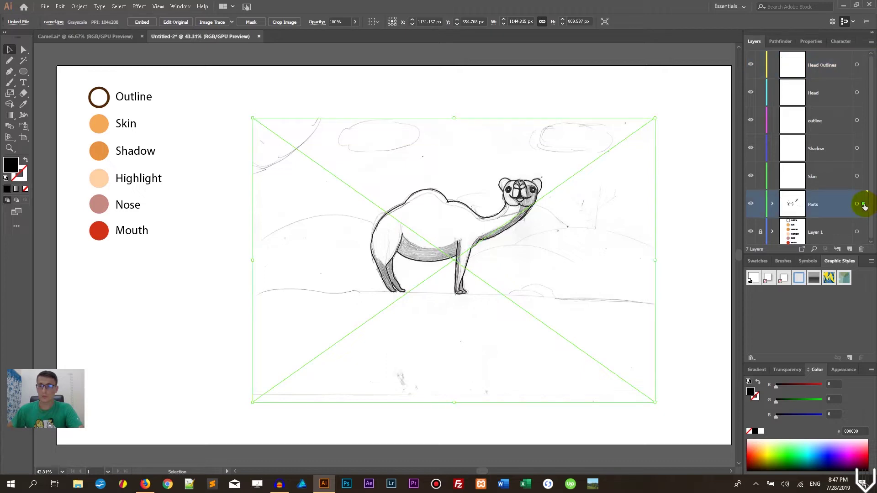
double_click(793, 207)
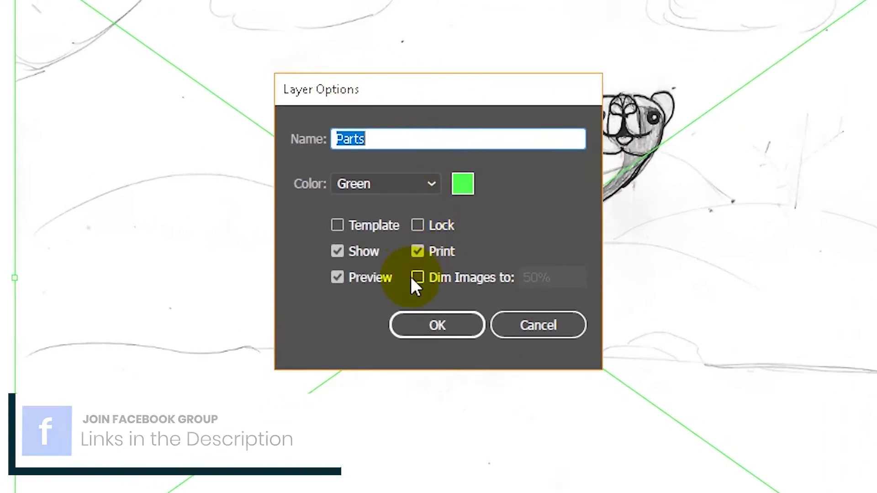
left_click(416, 276)
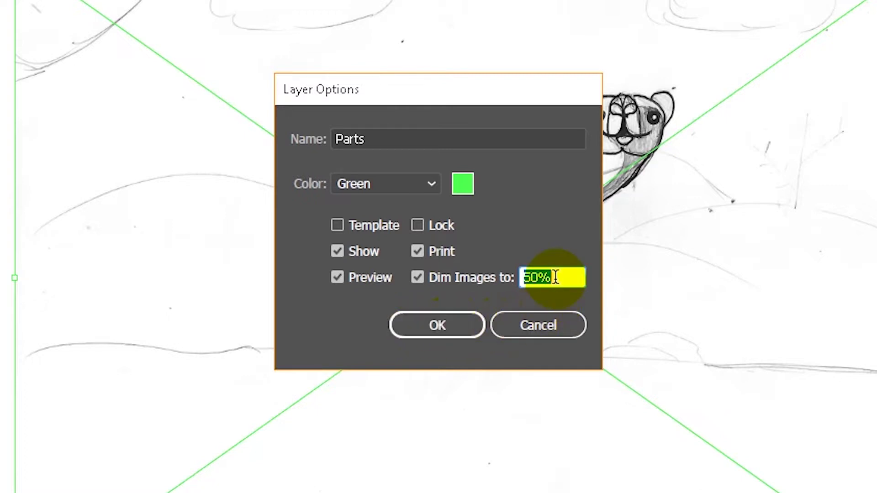
left_click(437, 325)
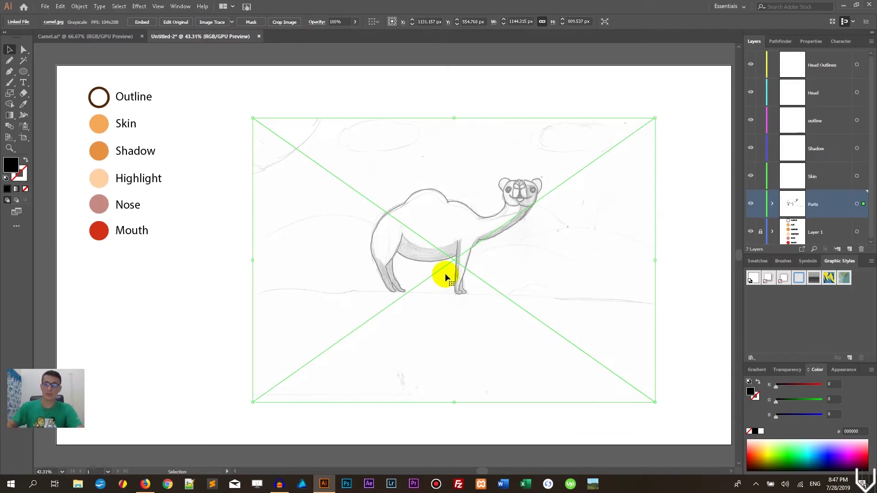
left_click(759, 204)
Step: On the Head Outlines layer, draw a black ellipse about 54 × 70 px over the left half of the camel's face
left_click(826, 175)
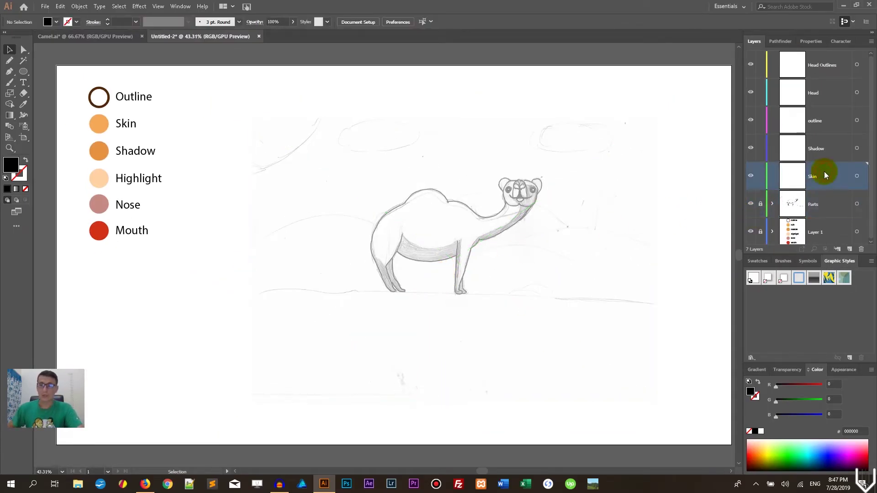
left_click(832, 92)
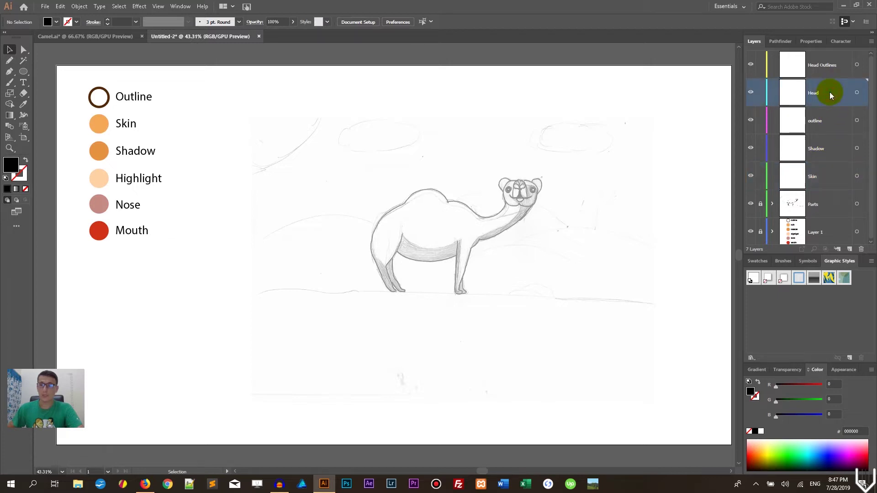
left_click(822, 67)
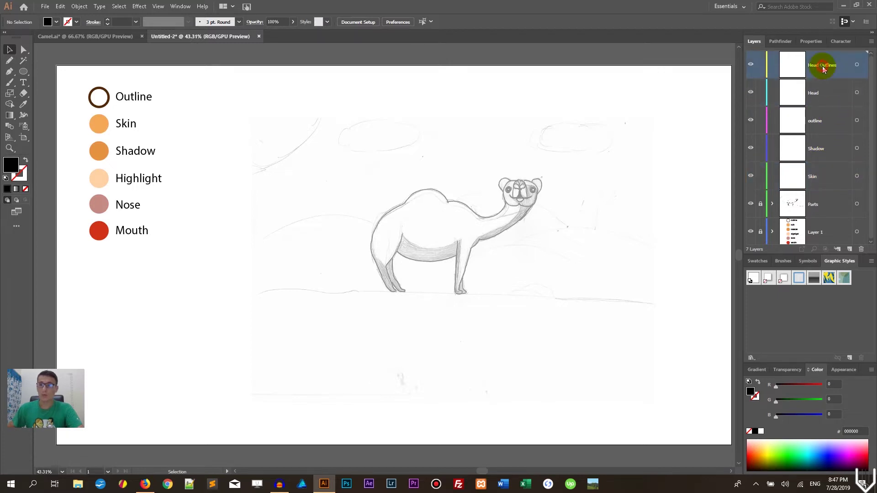
key("ctrl+equal")
key("ctrl+equal")
key("ctrl+equal")
key("ctrl+equal")
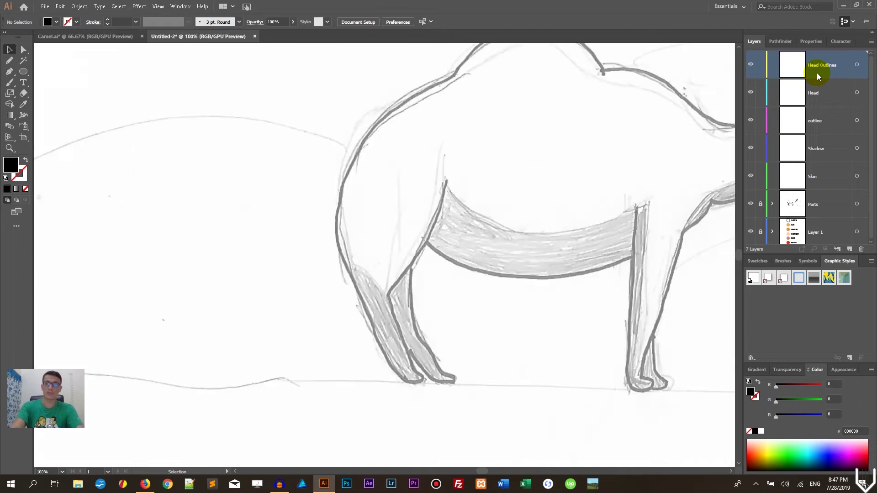
left_click_drag(658, 108, 280, 281)
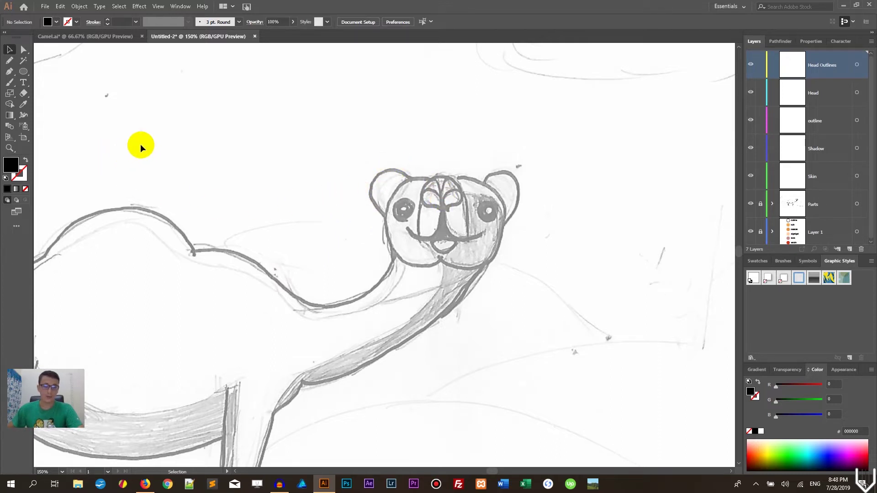
key("l")
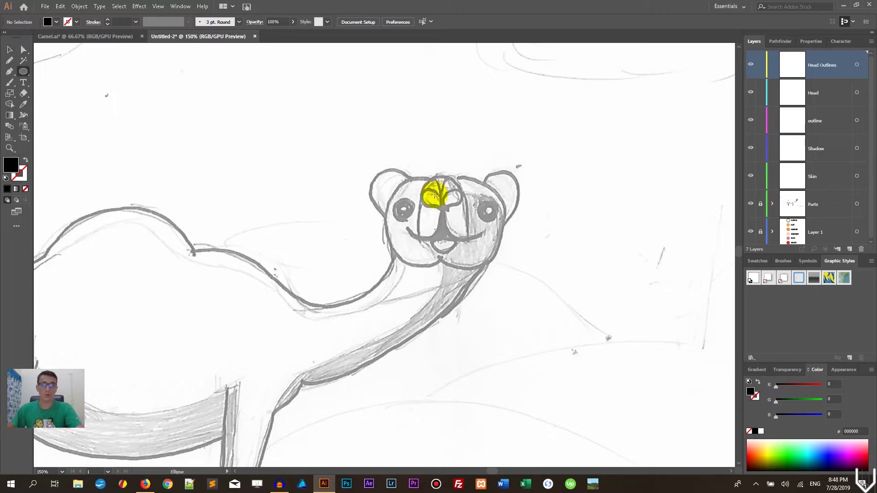
left_click_drag(387, 181, 454, 266)
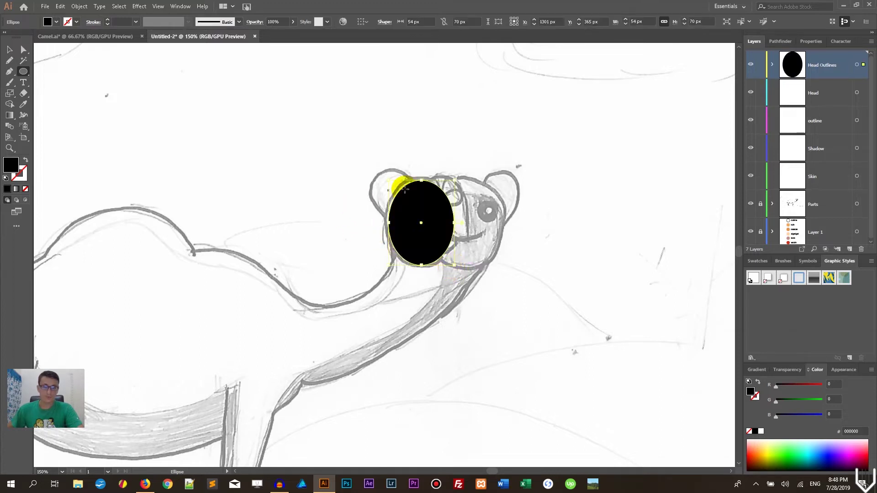
Step: Enlarge the face ellipse to about 57 × 72 px and make it an unfilled black outline with a 4 pt stroke
left_click_drag(387, 181, 419, 177)
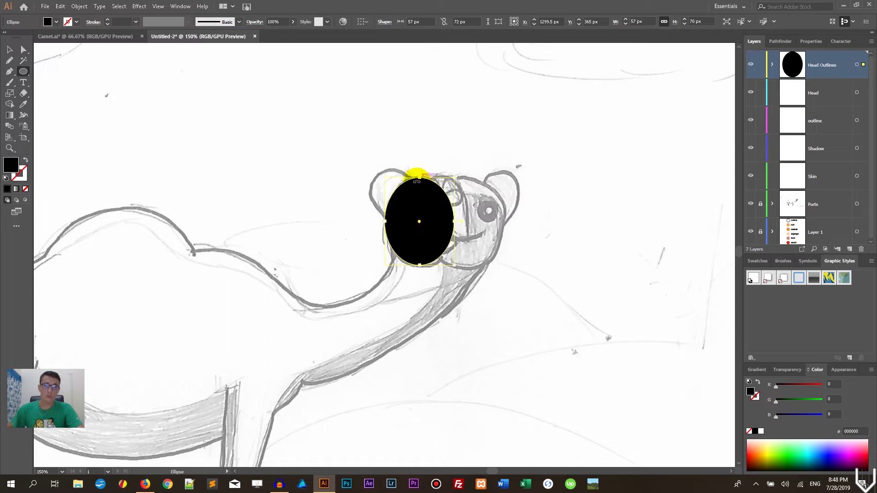
left_click(24, 161)
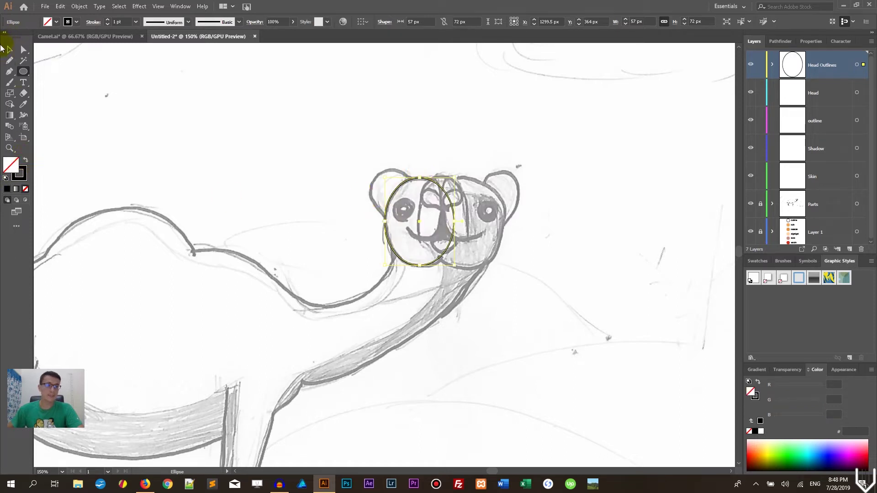
left_click(9, 49)
left_click(108, 20)
left_click(108, 19)
left_click(108, 20)
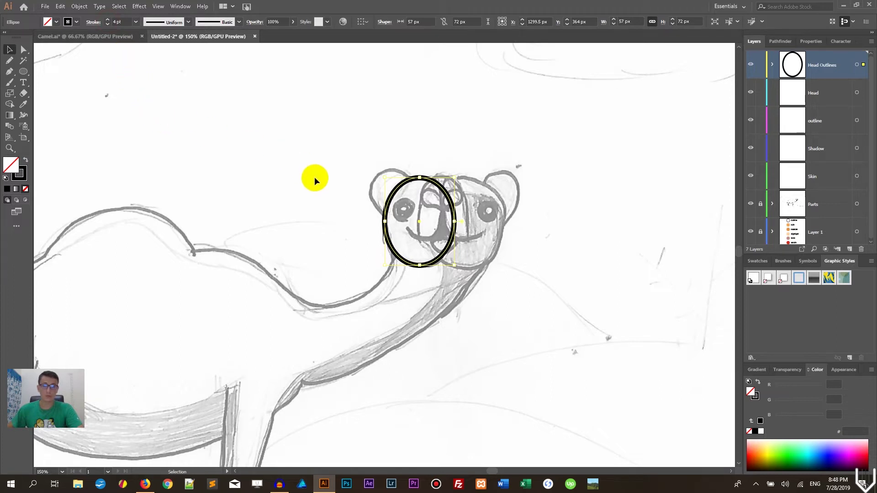
Step: Duplicate the face ellipse over the right half of the camel's face and widen both ellipses to about 60 px
left_click(320, 197)
left_click_drag(404, 200, 439, 205)
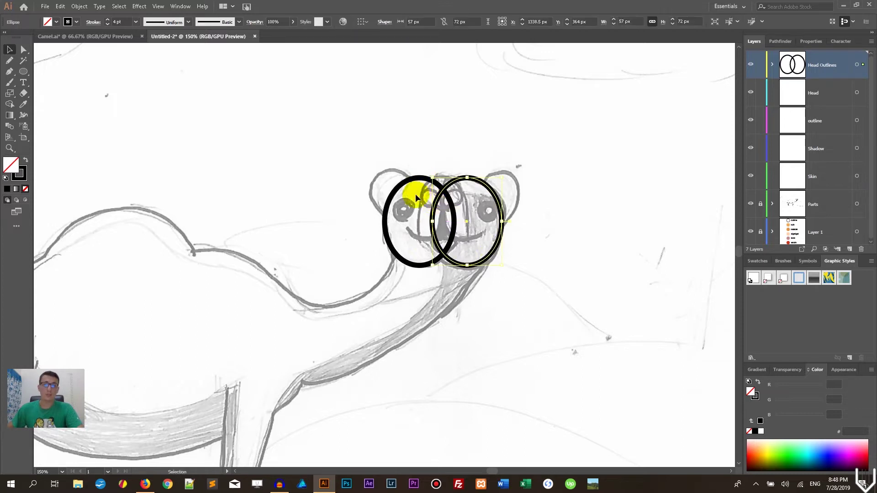
left_click(455, 222)
left_click_drag(456, 223, 502, 208)
left_click(496, 200)
key("Delete")
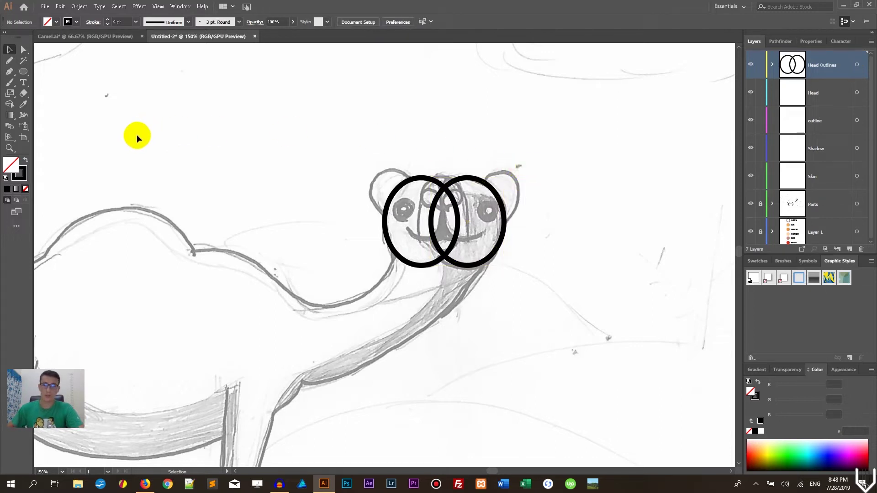
Step: Add a new layer above Head Outlines and set that layer's opacity to 0%
key("ctrl+equal")
key("ctrl+equal")
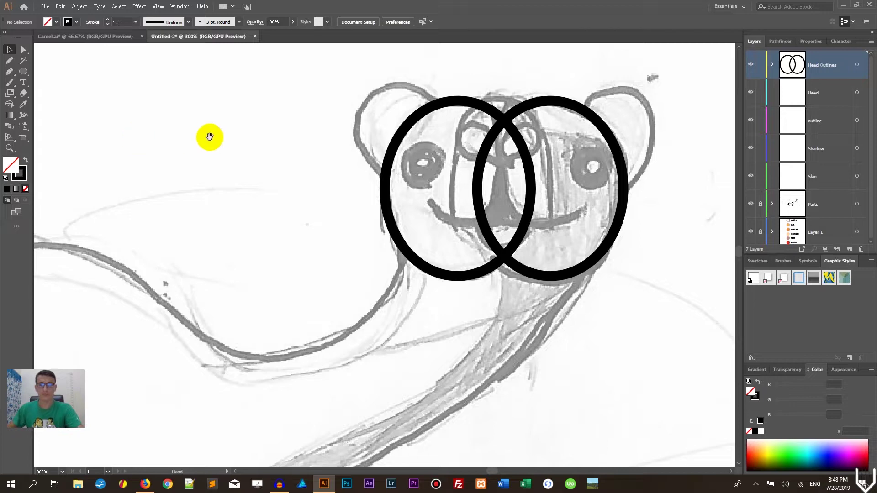
left_click_drag(247, 125, 201, 161)
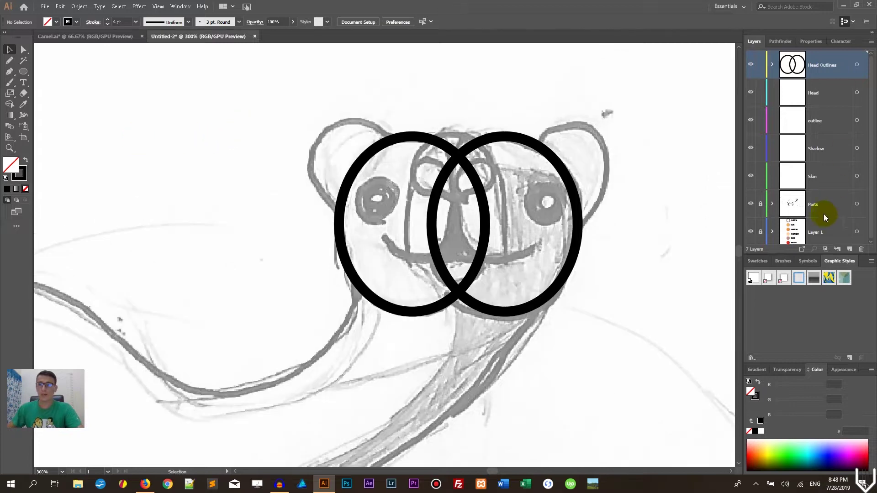
left_click(849, 249)
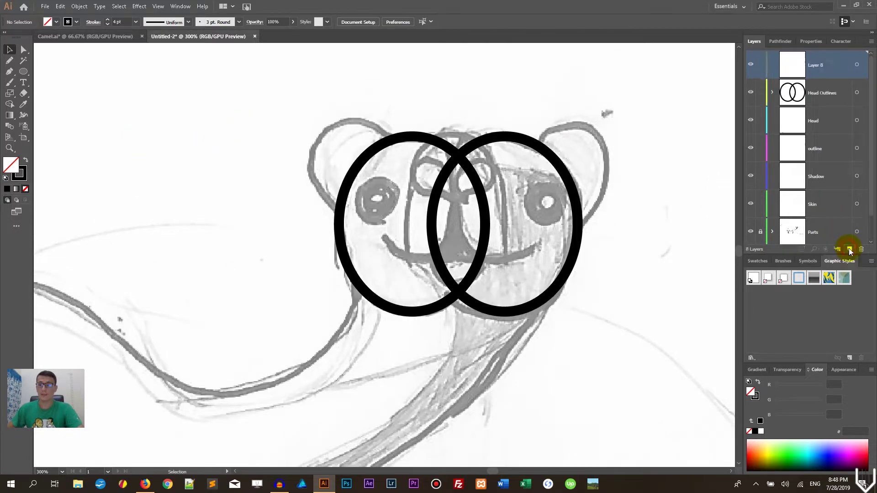
left_click(856, 65)
left_click(788, 367)
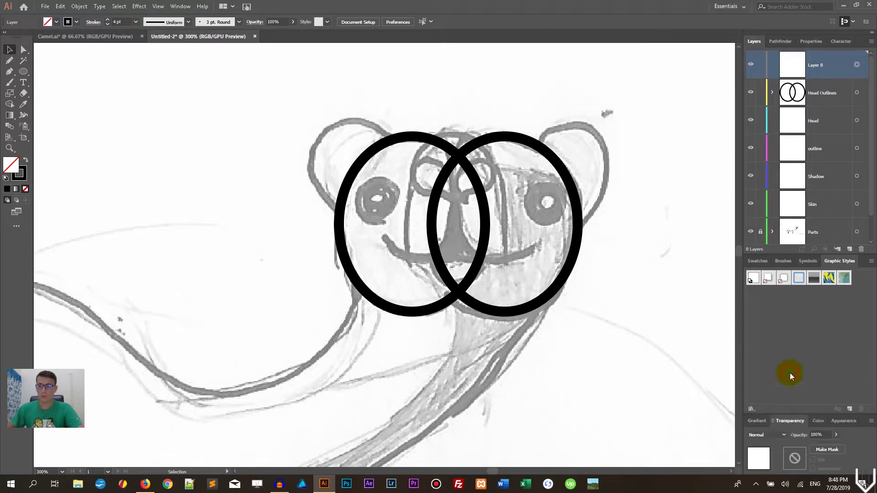
left_click(833, 434)
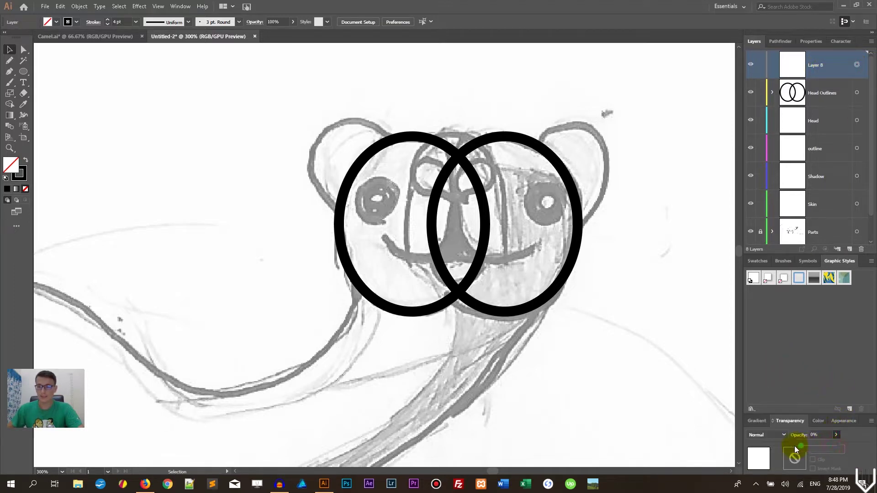
Step: On the Head Outlines layer, draw a circle about 38 px wide over the left ear and duplicate it over the right ear
left_click(829, 92)
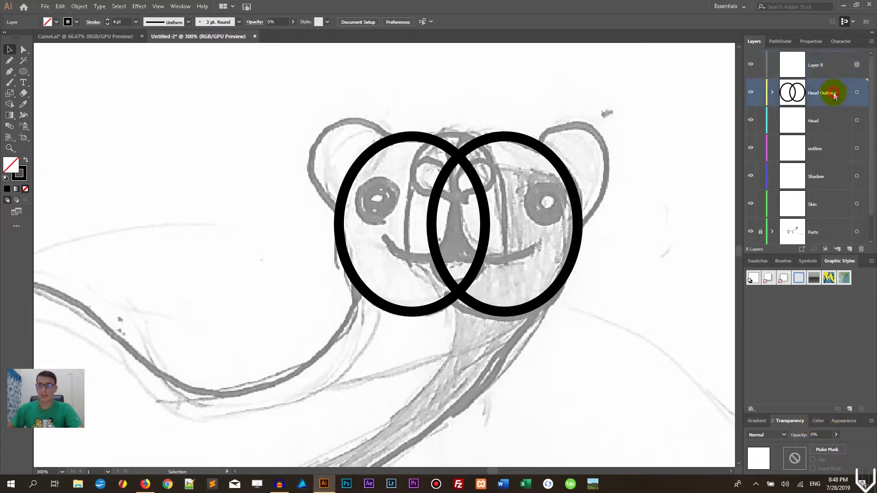
left_click(23, 71)
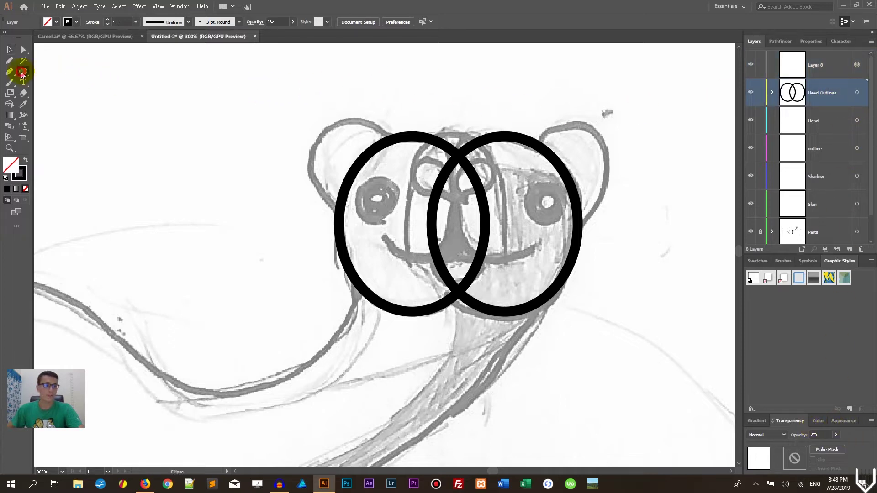
left_click_drag(353, 168, 405, 211)
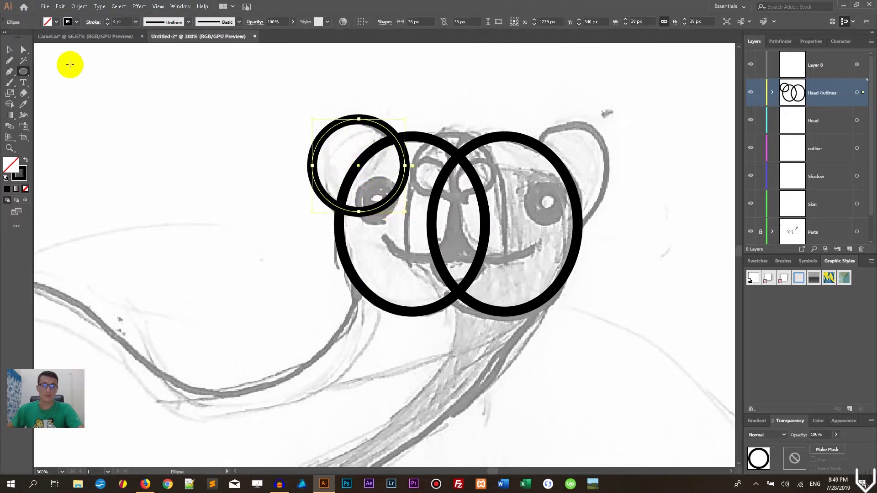
left_click(10, 50)
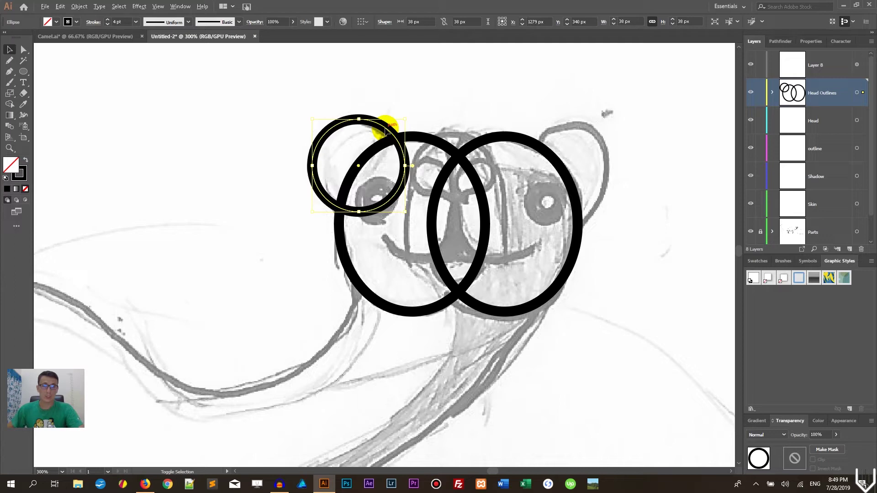
left_click_drag(387, 130, 587, 131)
left_click(556, 87)
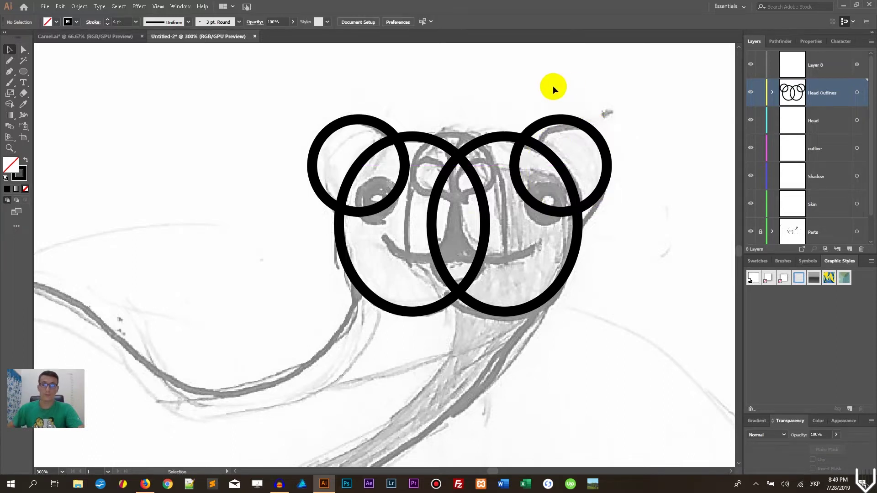
Step: Group the two ear circles, and unite the two overlapping face ellipses into a single outline with Pathfinder
left_click_drag(552, 85, 349, 121)
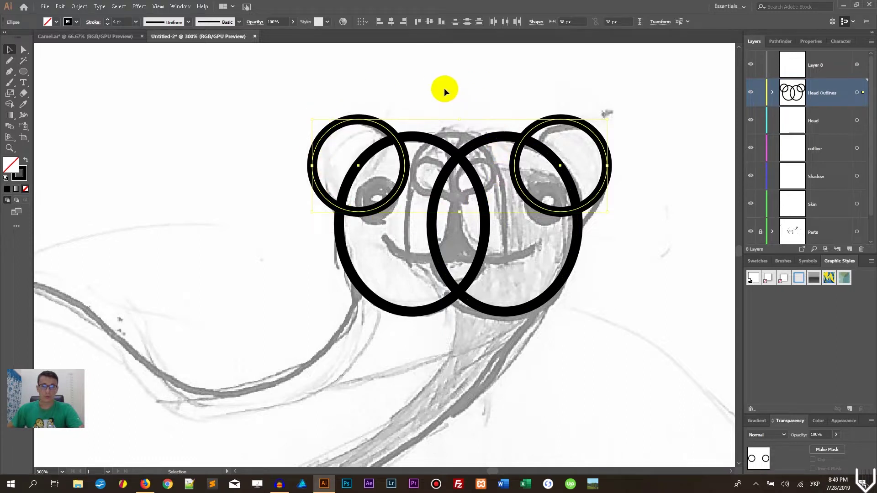
key("ctrl+g")
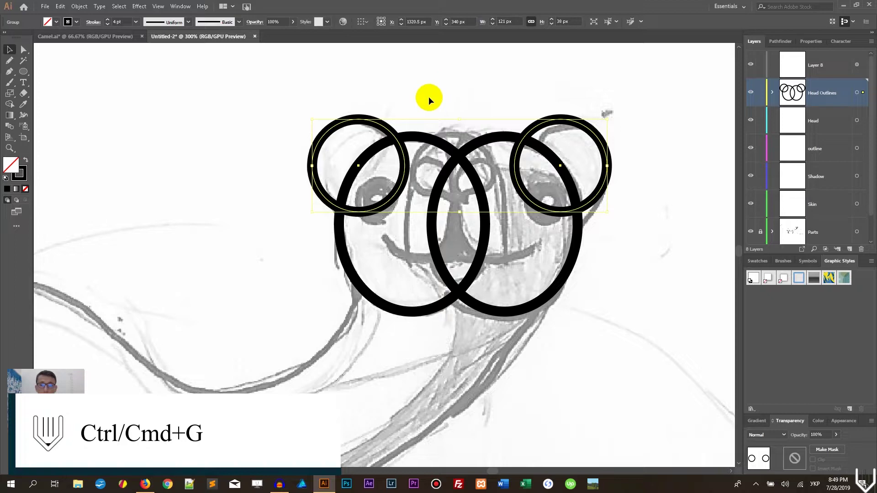
left_click(474, 144)
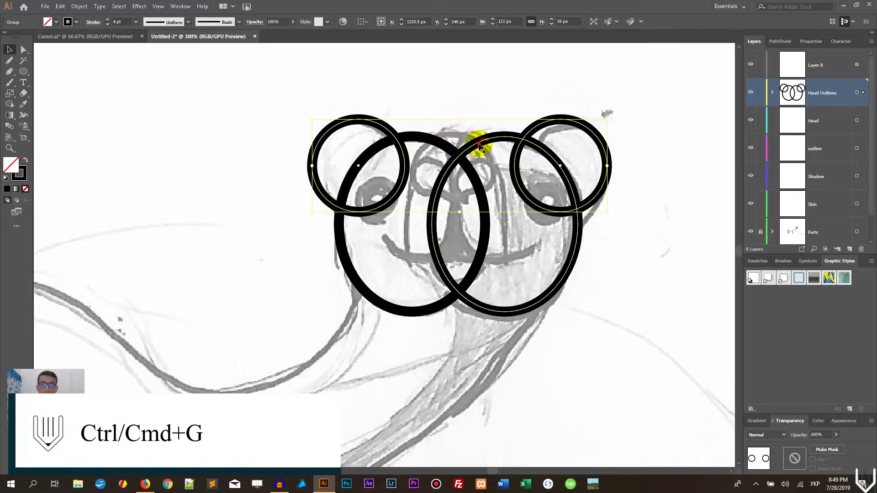
left_click(415, 136, "shift")
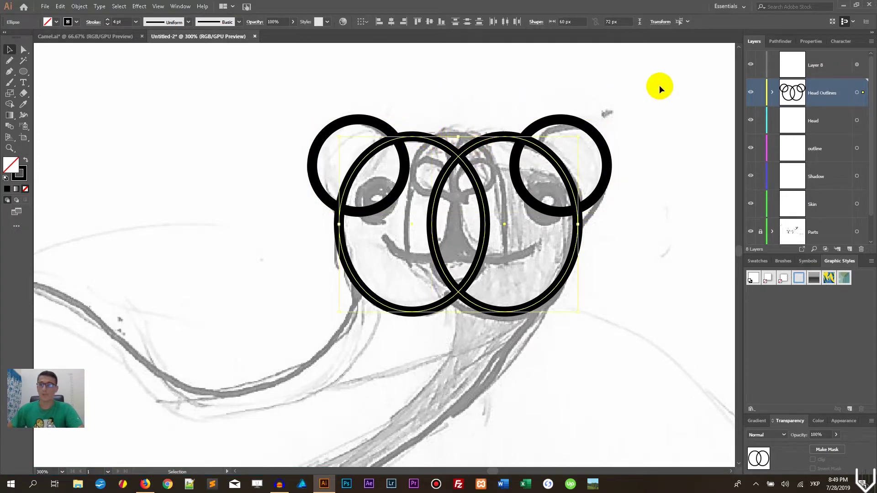
left_click(774, 41)
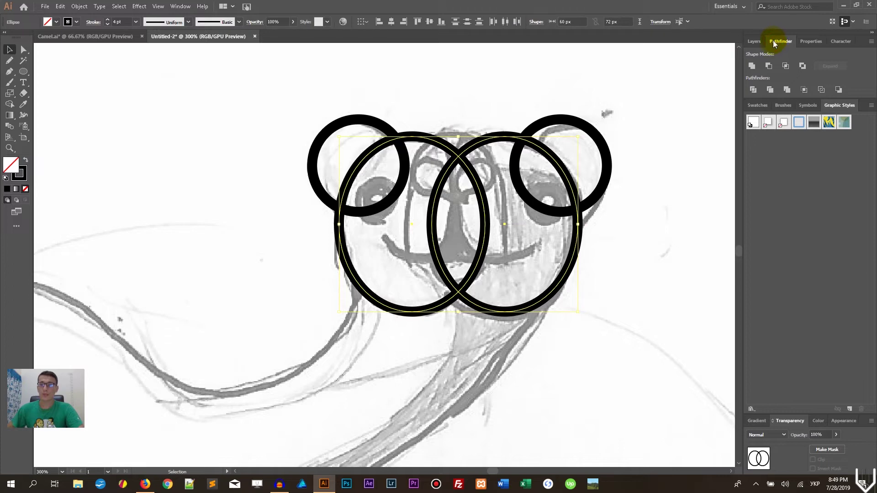
left_click(752, 67)
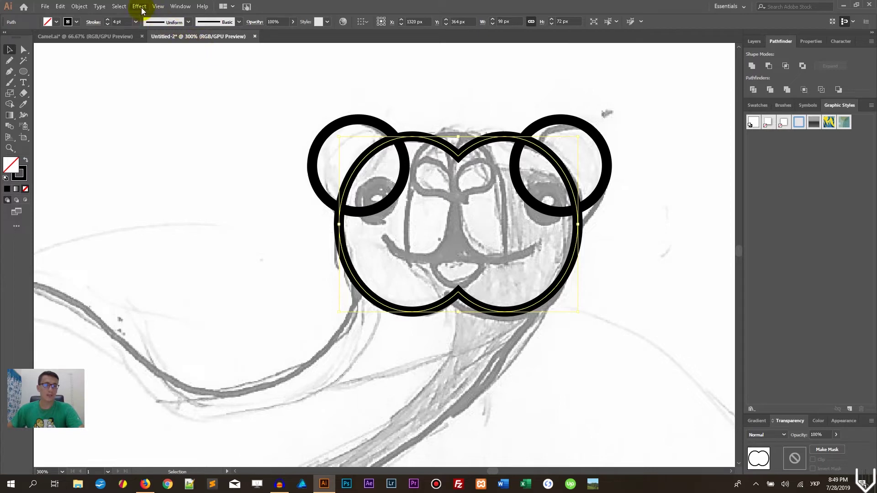
left_click(182, 7)
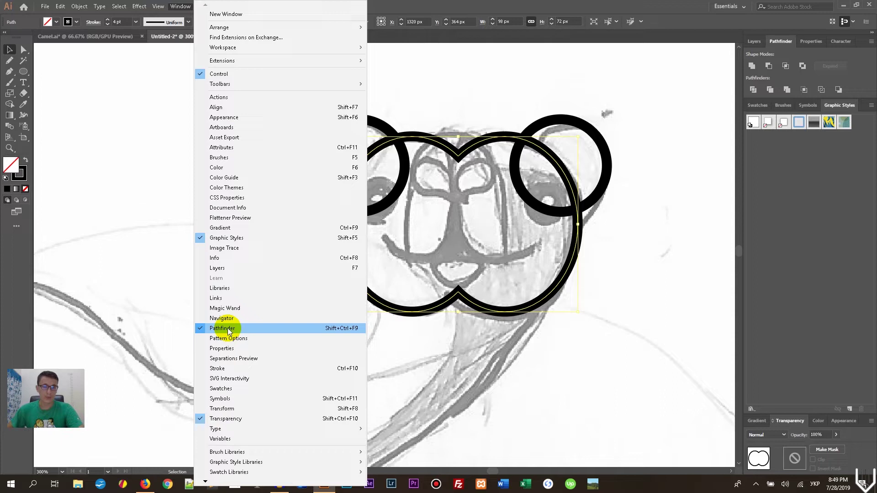
left_click(484, 113)
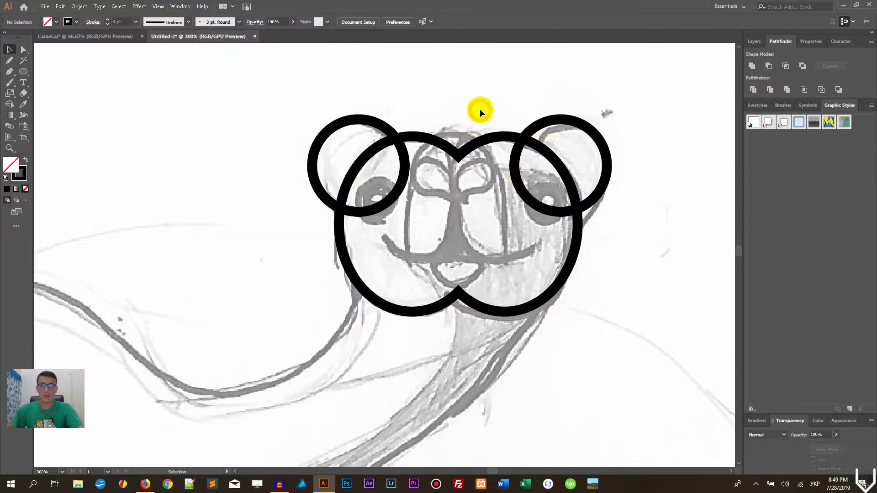
Step: Align the grouped ear circles and the merged face outline to each other by their horizontal centers
left_click_drag(275, 91, 635, 340)
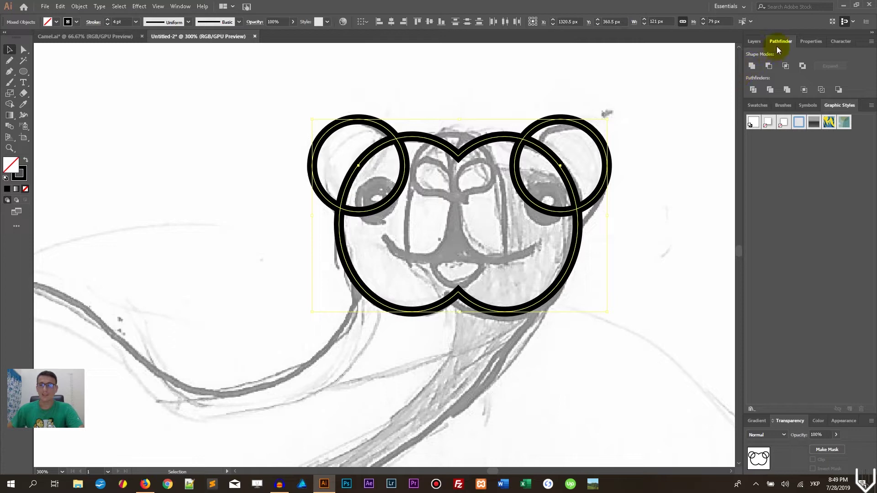
left_click(804, 42)
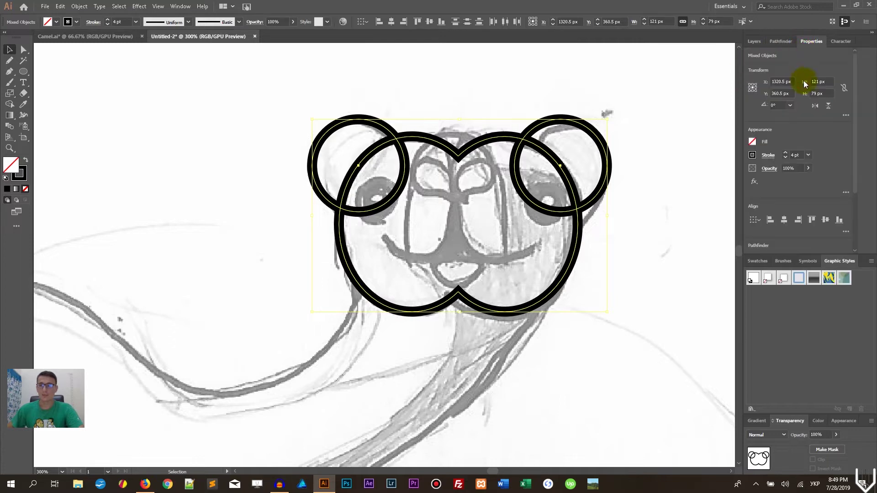
left_click(784, 221)
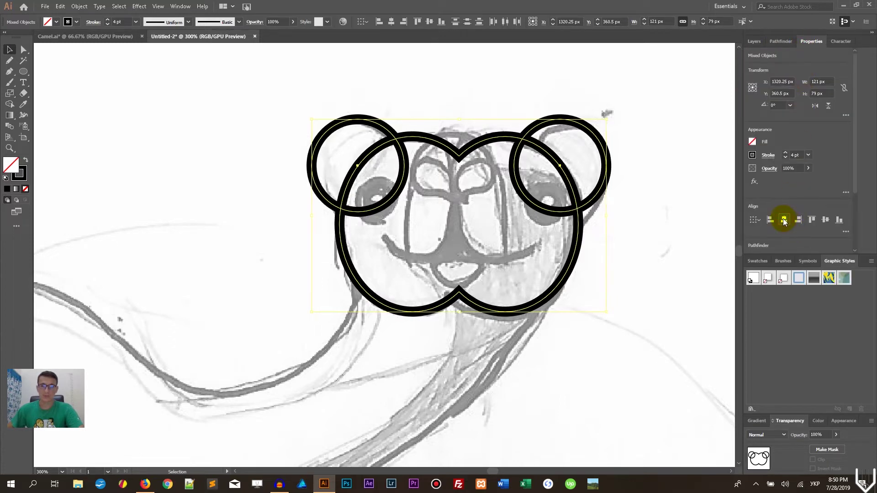
left_click(617, 116)
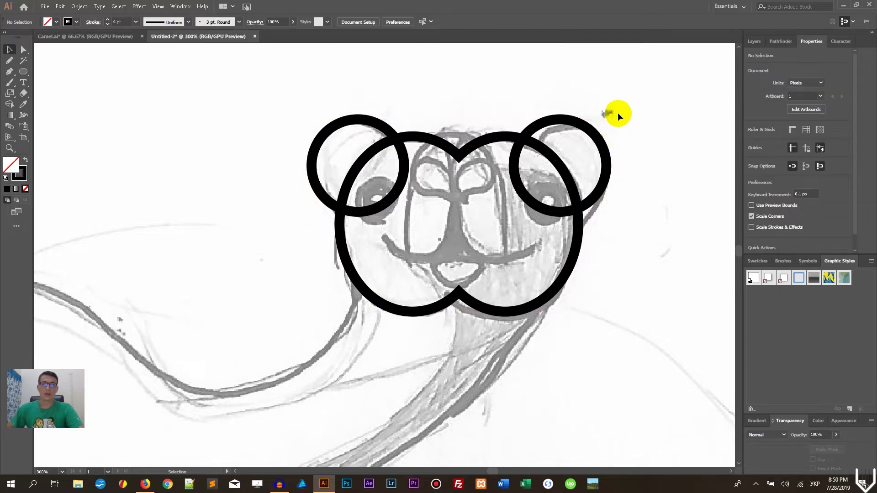
Step: Move the grouped ear circles from the Head Outlines layer onto the fully transparent Layer 8
left_click(594, 128)
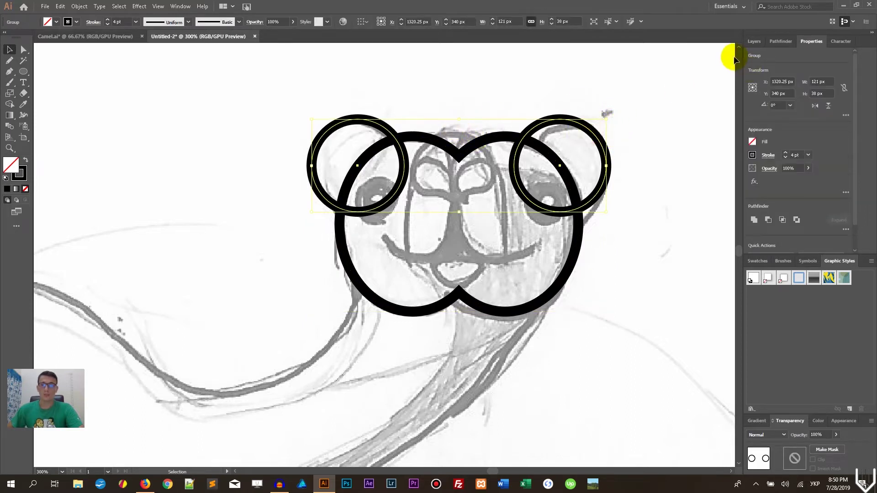
left_click(753, 41)
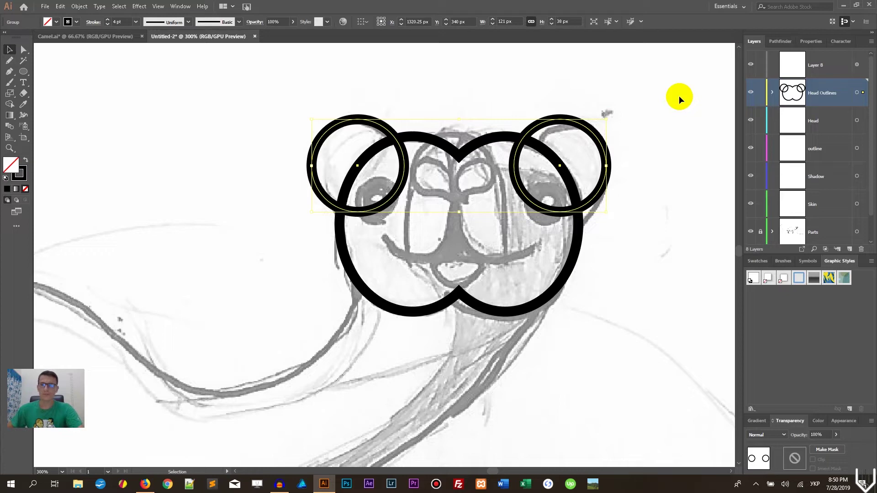
left_click_drag(864, 94, 863, 65)
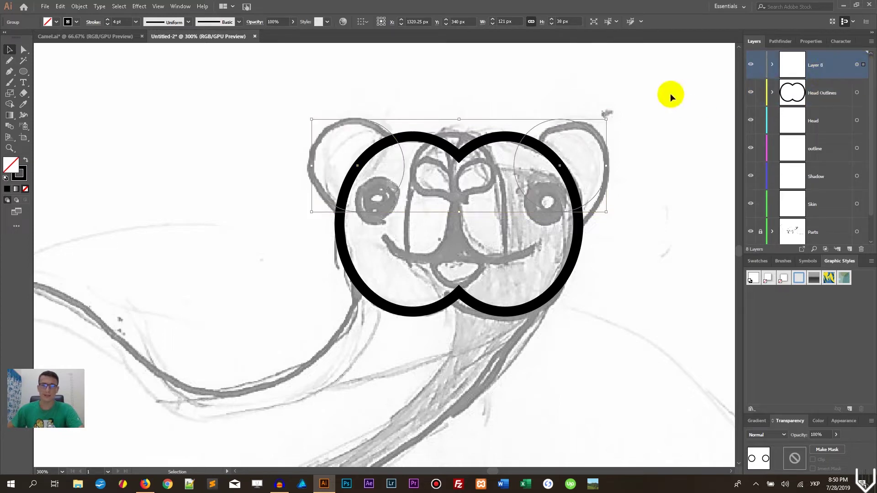
left_click(630, 95)
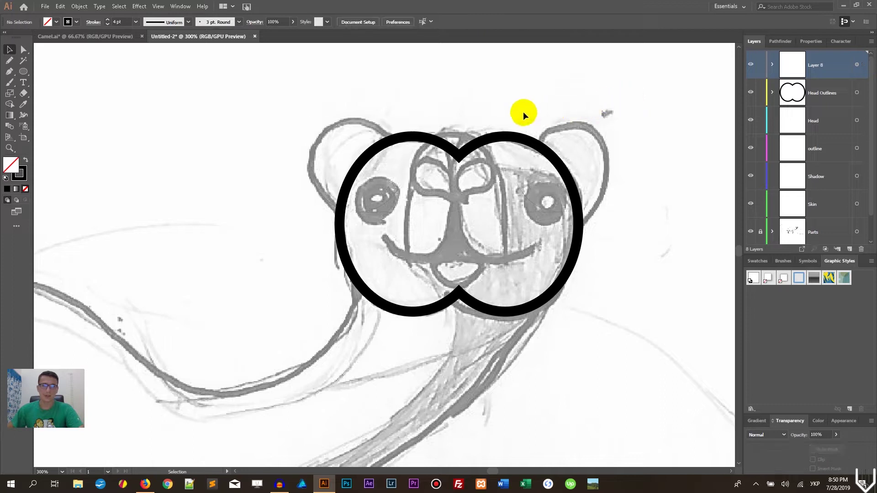
Step: Draw a circle about 20 px wide over the left eye and move it onto the Head Outlines layer
left_click(23, 72)
left_click_drag(371, 196, 391, 224)
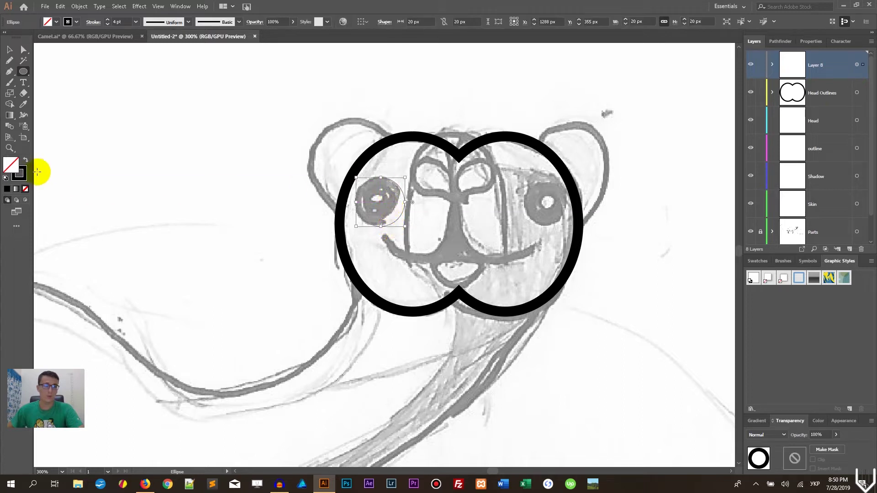
mouse_move(862, 65)
left_mouse_down()
mouse_move(863, 88)
mouse_move(851, 94)
left_mouse_up()
left_click(10, 50)
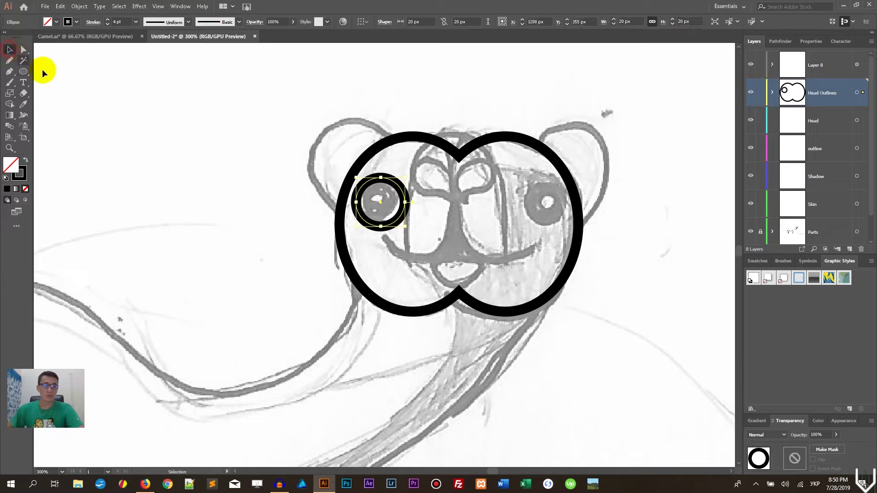
Step: Copy the left eye circle in place in front and shrink the copy around its center to about 6 px
key("ctrl+plus")
key("ctrl+plus")
key("ctrl+plus")
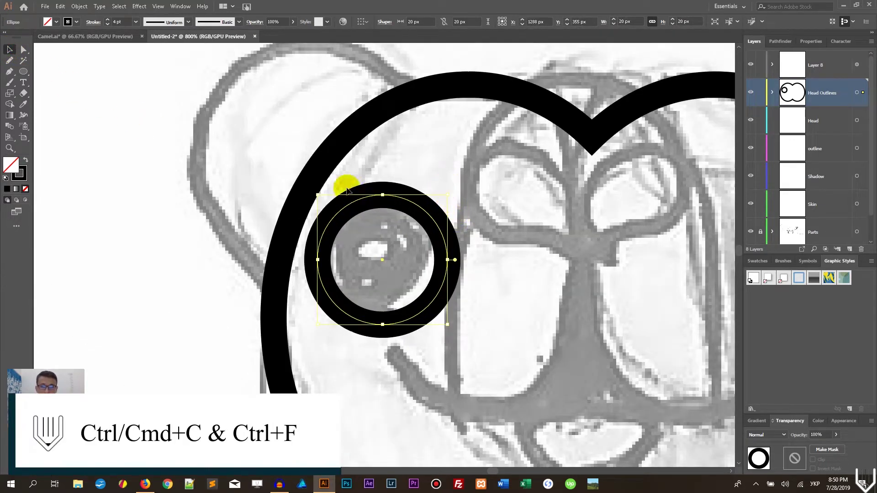
left_click_drag(319, 194, 362, 231)
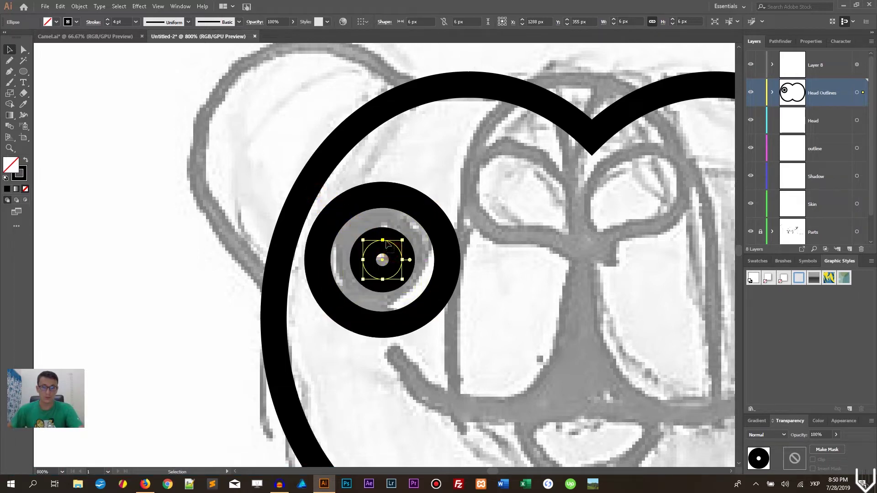
Step: Turn the small inner circle into a white filled highlight without stroke and offset it toward the upper left of the left eye
key("shift+x")
left_click_drag(390, 248, 377, 236)
double_click(14, 171)
mouse_move(490, 191)
left_mouse_down()
mouse_move(478, 153)
mouse_move(437, 95)
left_mouse_up()
left_click(658, 103)
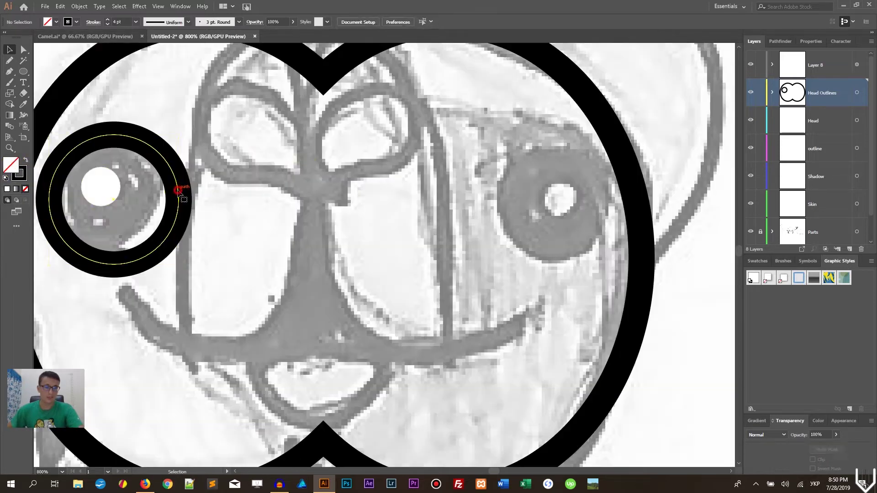
Step: Group the left eye circles, copy the group straight across to the right eye and rotate the copy a quarter turn clockwise
key("ctrl+g")
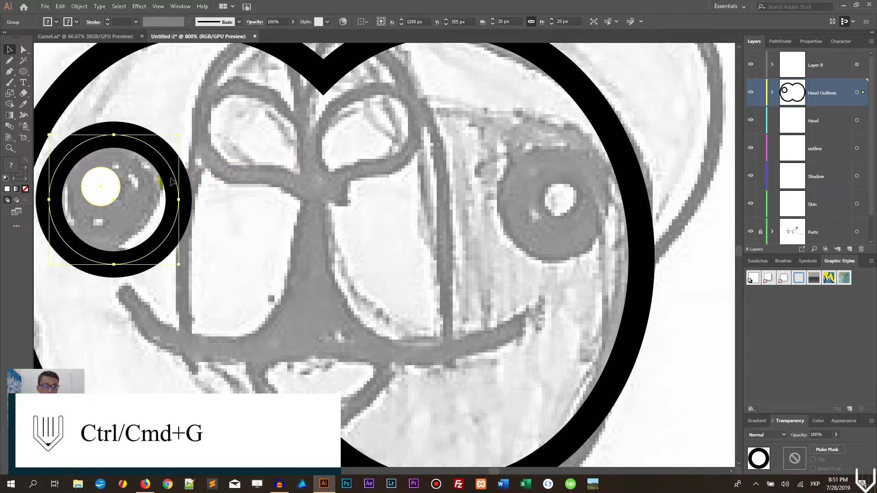
left_click_drag(175, 179, 609, 188)
left_click_drag(617, 132, 590, 250)
left_click(418, 178)
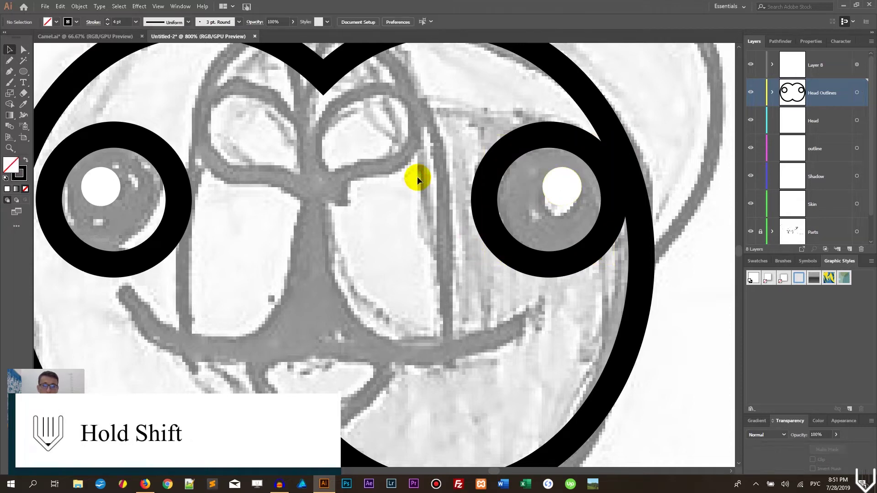
Step: Select the right and left eye groups together and group them into a single object
left_click_drag(402, 173, 477, 144)
left_click(594, 170)
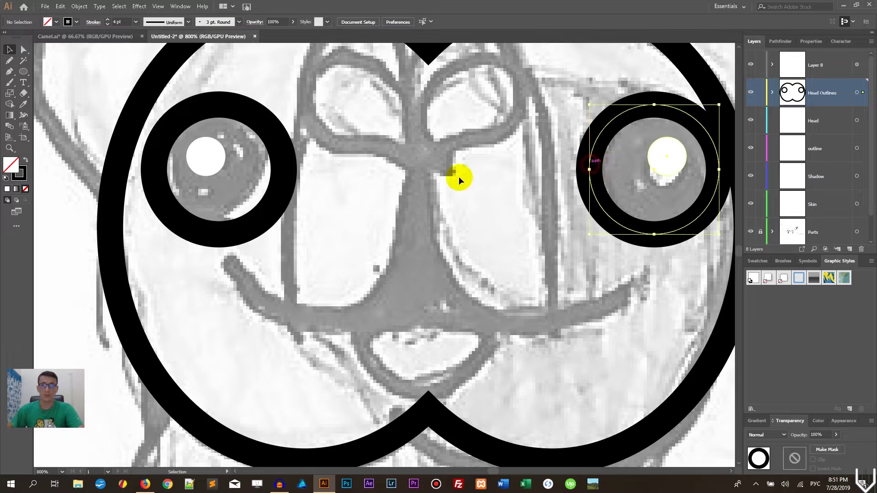
left_click(282, 185, "shift")
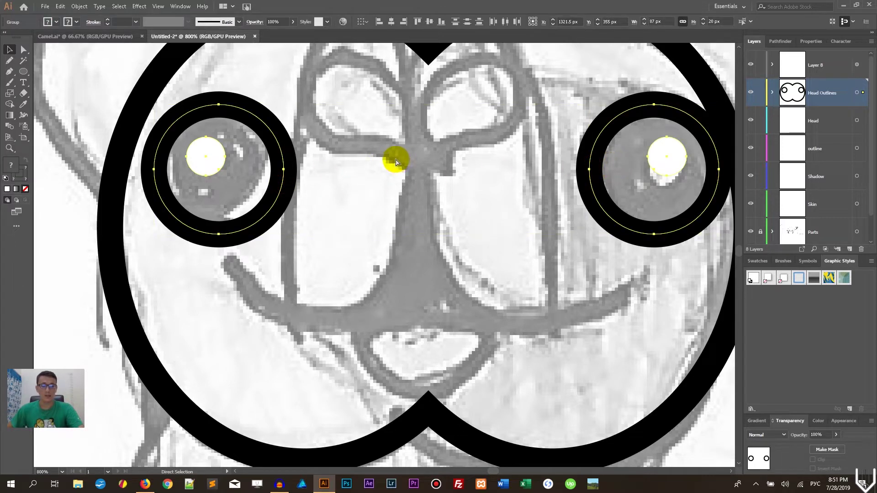
key("ctrl+g")
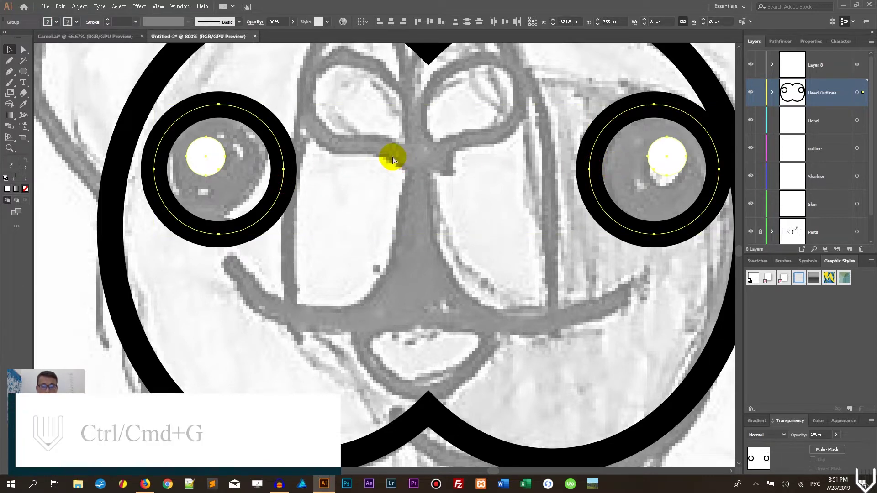
key("ctrl+g")
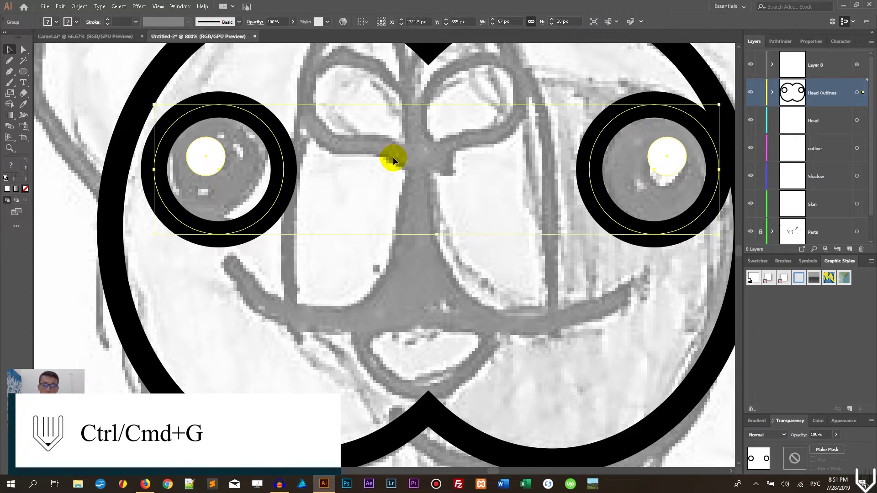
Step: Align the grouped eyes, face outline and ear circles to each other by their horizontal centers
scroll(393, 157, "down", 1)
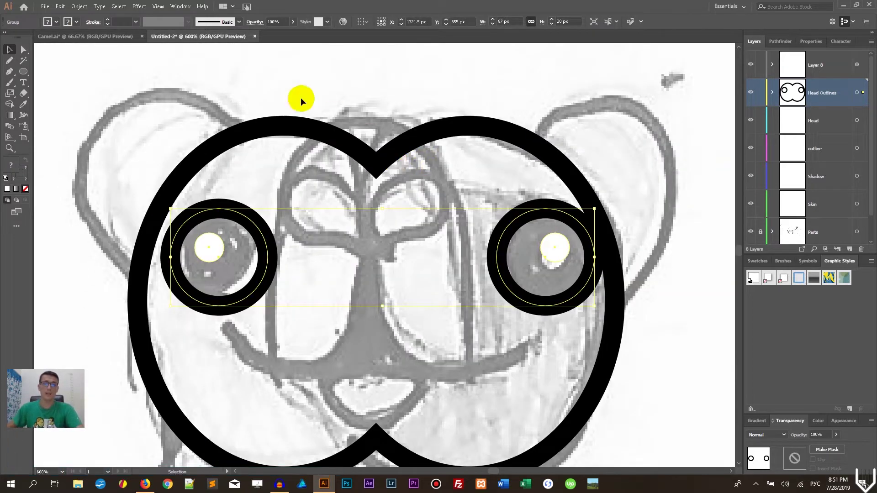
left_click_drag(82, 81, 621, 376)
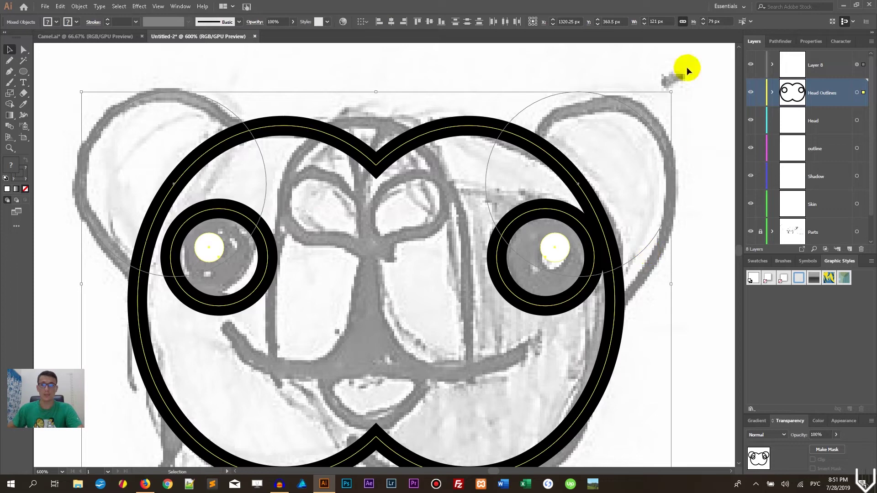
left_click(811, 41)
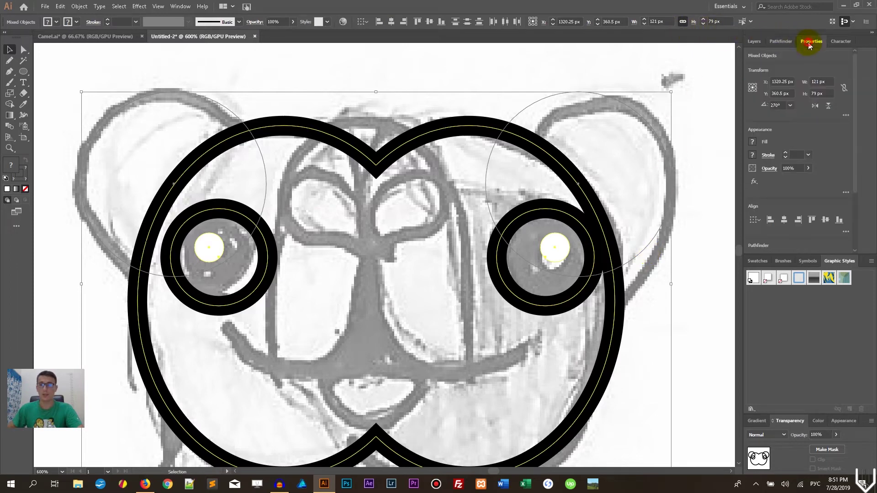
left_click(784, 220)
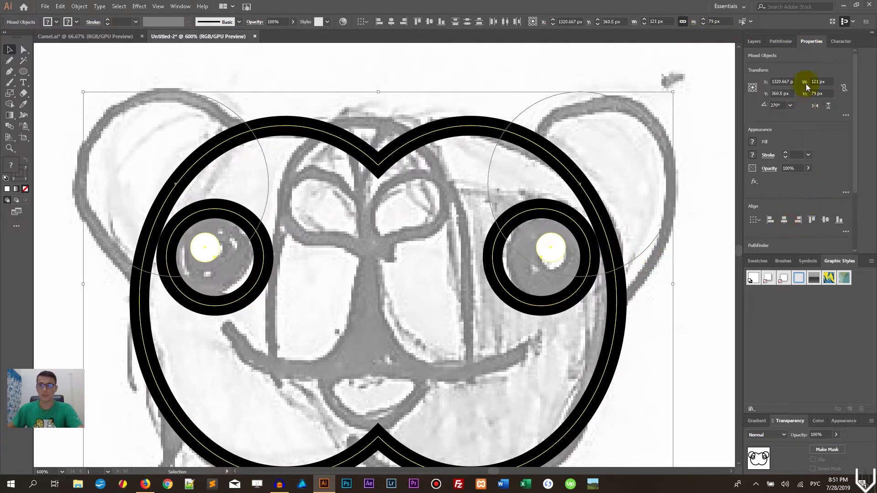
left_click(754, 41)
left_click(464, 81)
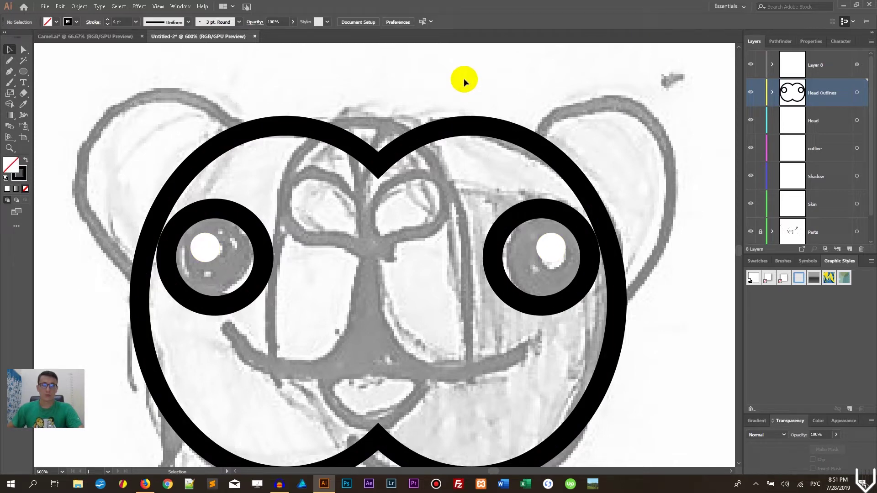
Step: Draw an upright ellipse about 31 px wide and 36 px high over the sketched nose between the eyes
left_click_drag(26, 75, 48, 74)
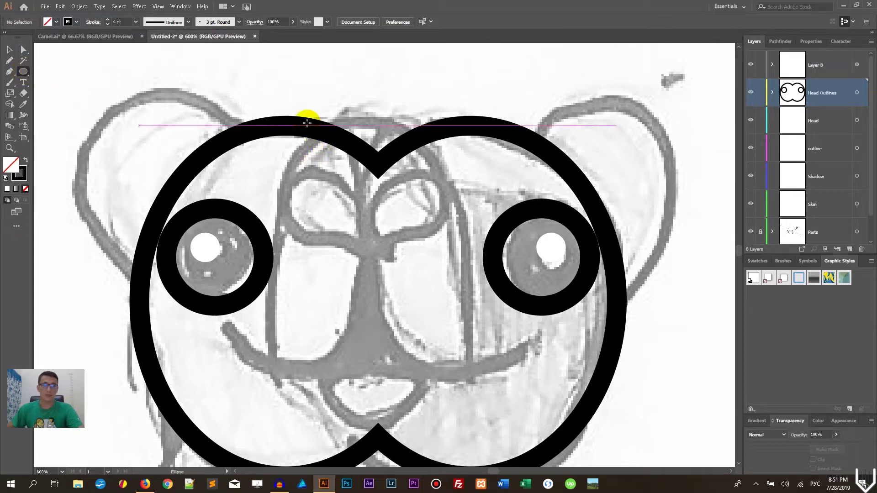
left_click_drag(297, 111, 439, 286)
left_click(9, 49)
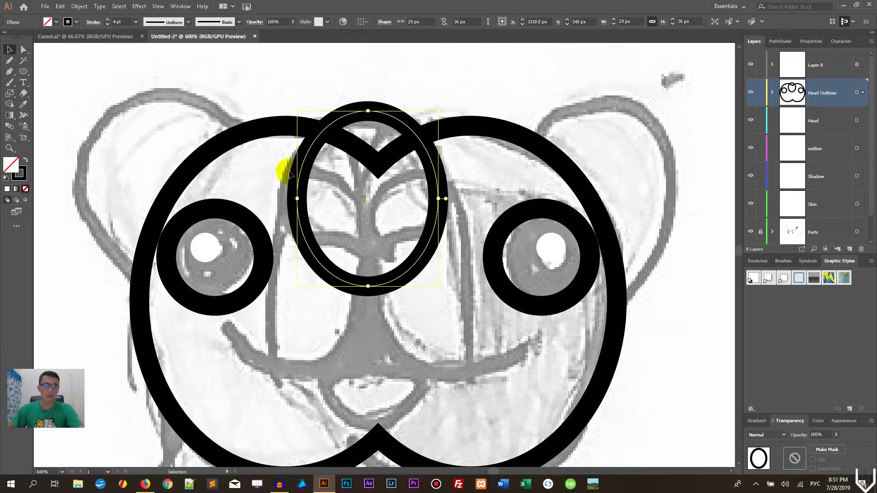
mouse_move(295, 198)
left_mouse_down()
mouse_move(309, 195)
mouse_move(287, 198)
left_mouse_up()
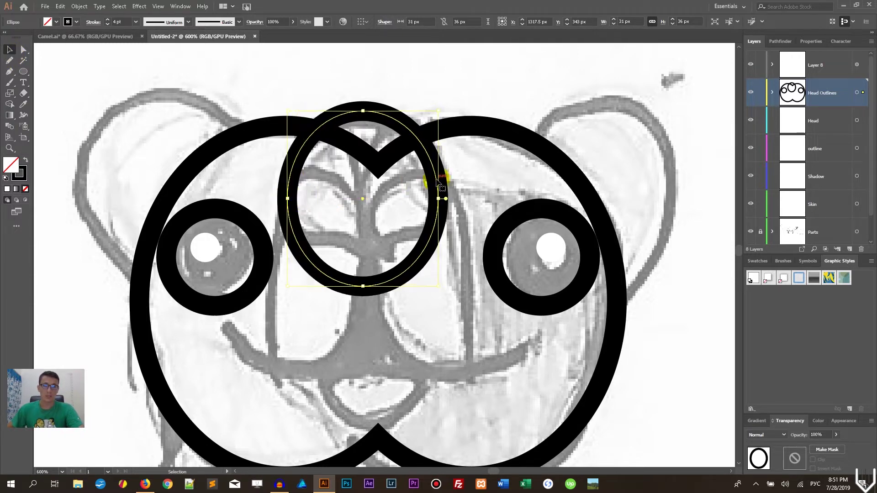
Step: Remove the bottom anchor point of the nose ellipse with the Delete Anchor Point tool to flatten its lower edge
key("minus")
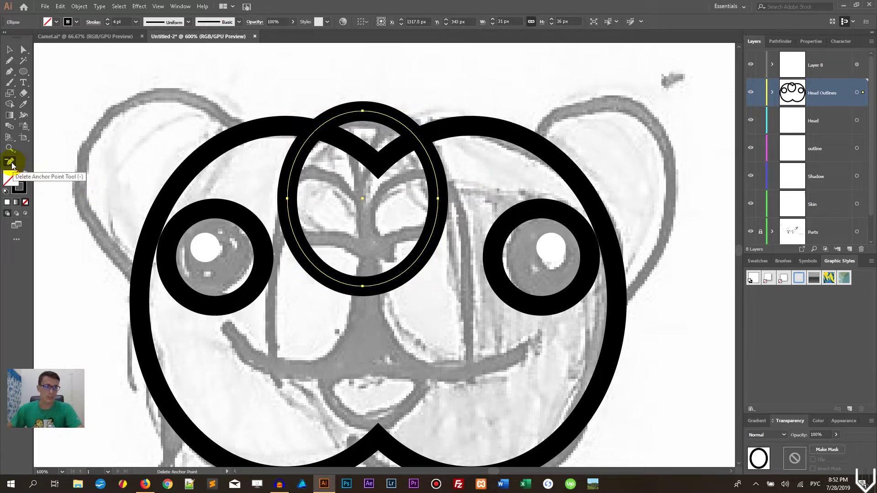
left_click(8, 72)
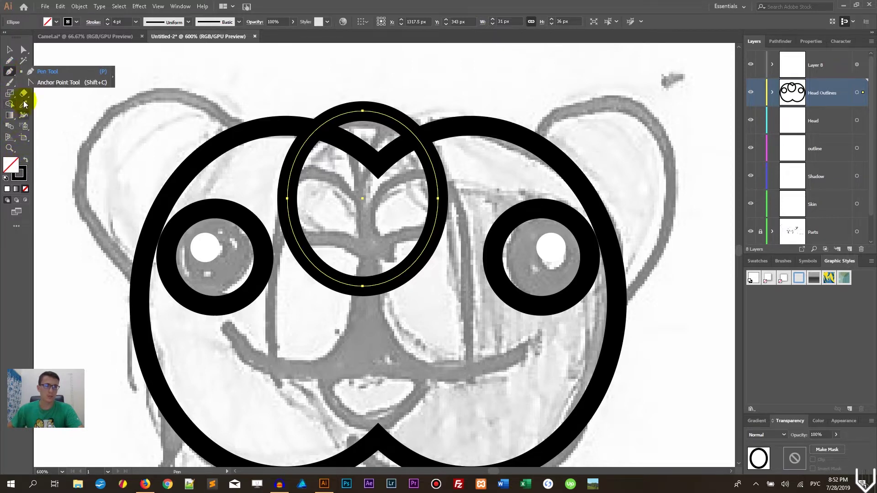
left_click(10, 69)
key("minus")
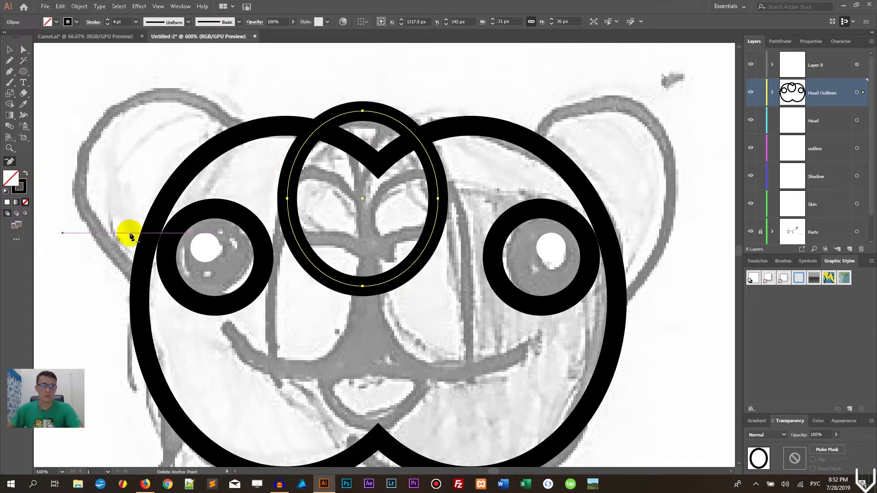
left_click(362, 286)
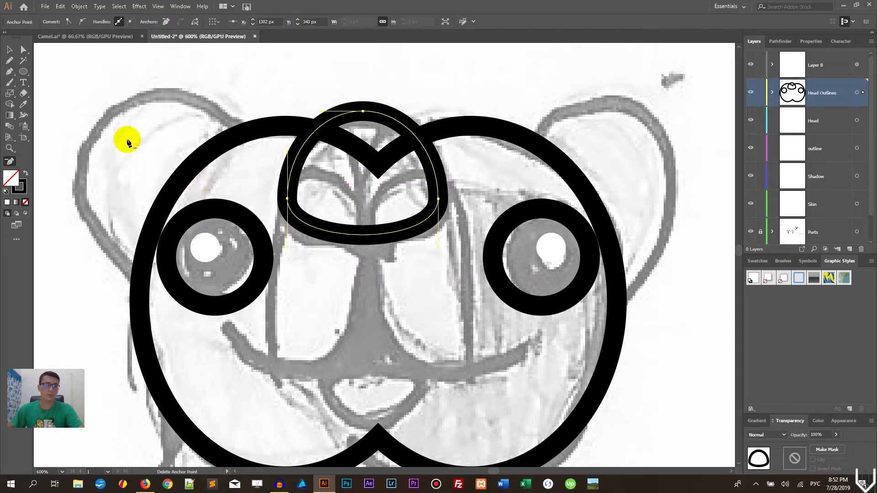
left_click(10, 51)
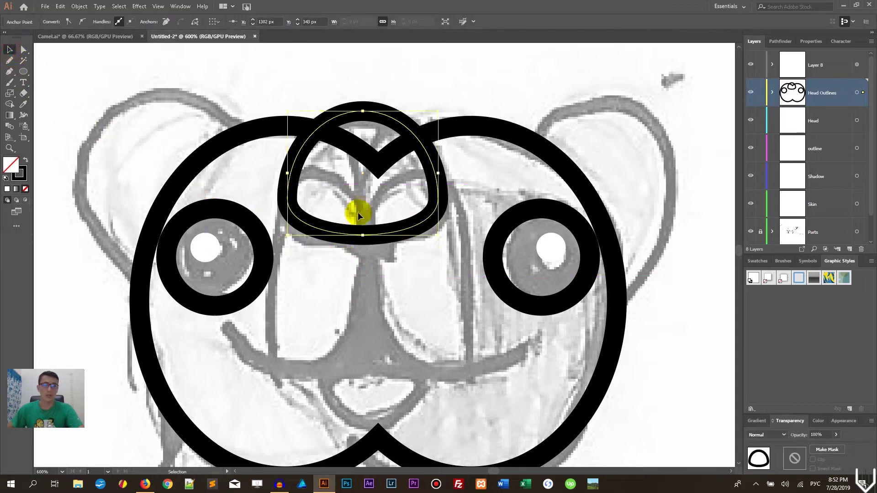
left_click(409, 280)
Step: Draw an ellipse about 31 px wide and 34 px high over the left half of the muzzle and copy it beside itself
scroll(407, 278, "down", 2)
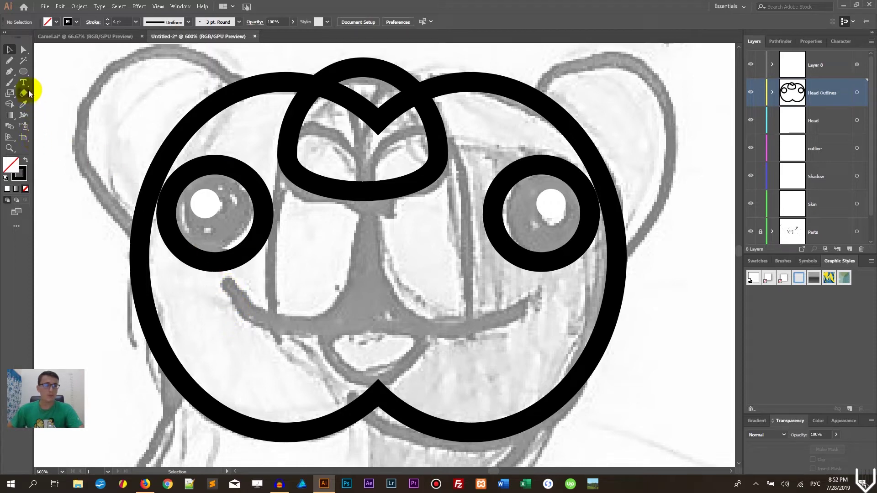
left_click_drag(24, 75, 59, 91)
left_click_drag(297, 247, 357, 330)
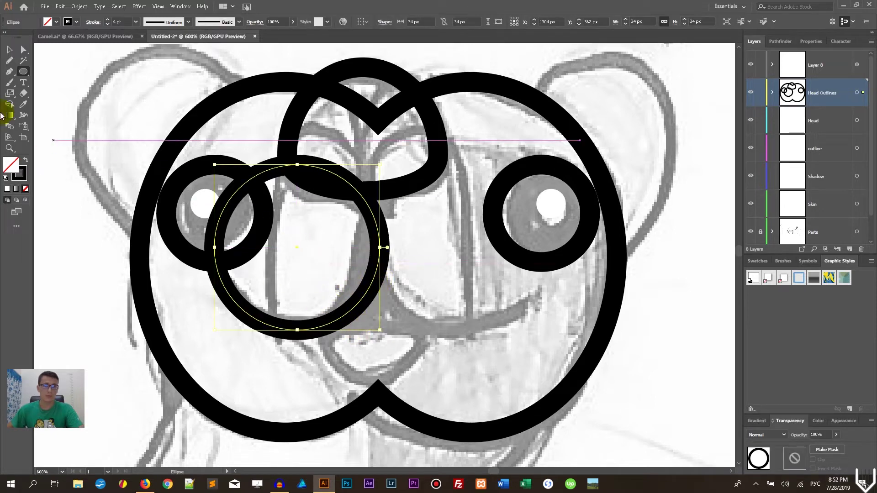
left_click(15, 50)
left_click_drag(380, 247, 511, 270)
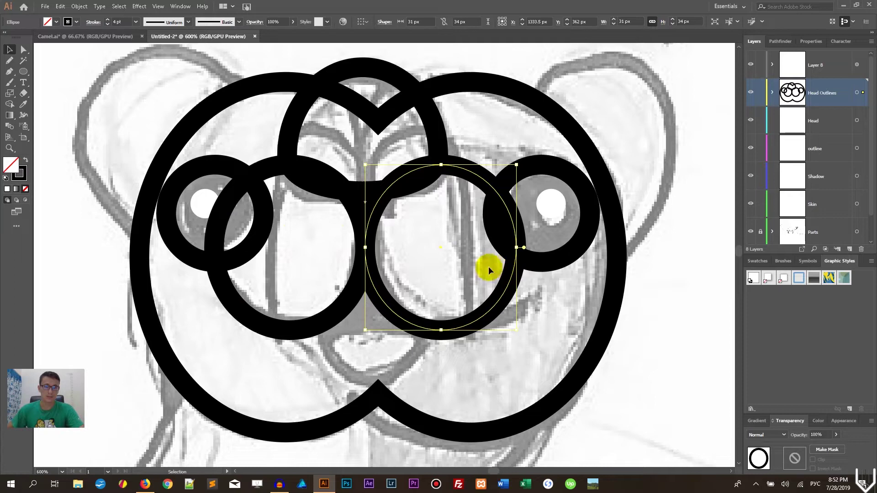
Step: Undo the copy of the muzzle ellipse on the right side
left_click(415, 264)
left_click(378, 284)
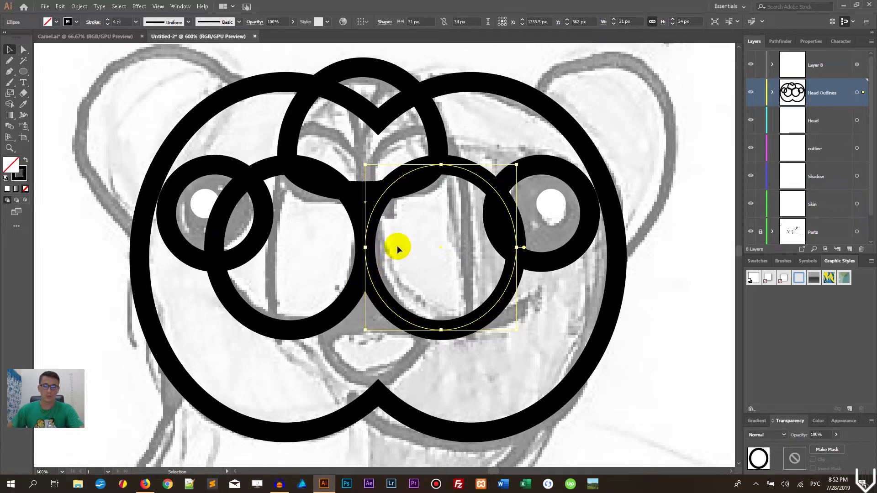
key("ctrl+z")
Step: Cut the muzzle ellipse with Scissors at its rightmost anchor and lower left curve, and delete the upper part to leave the mouth curve
key("c")
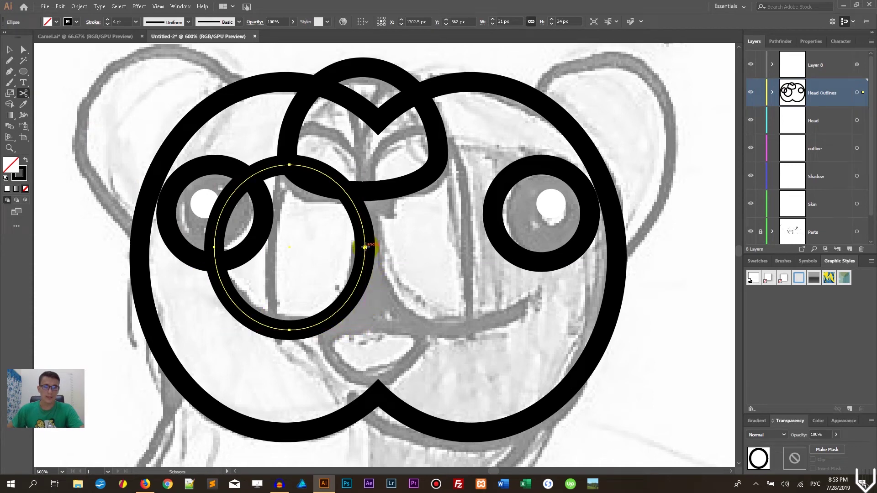
left_click(364, 247)
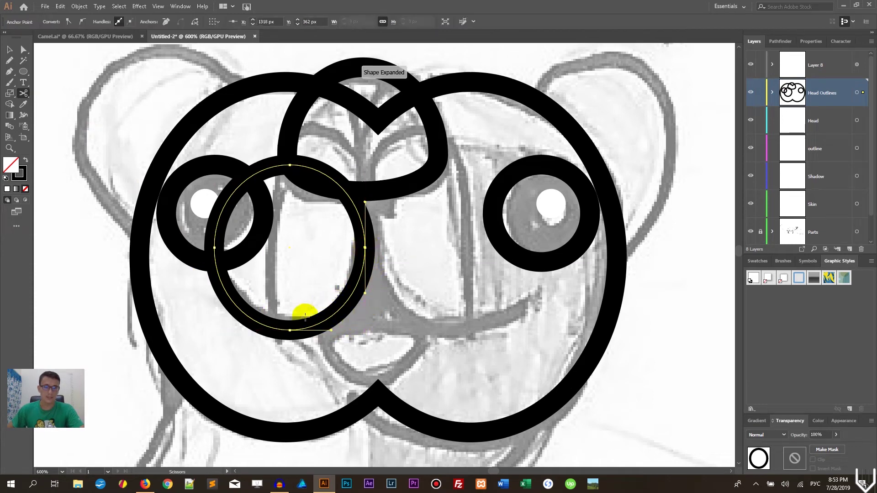
left_click(235, 305)
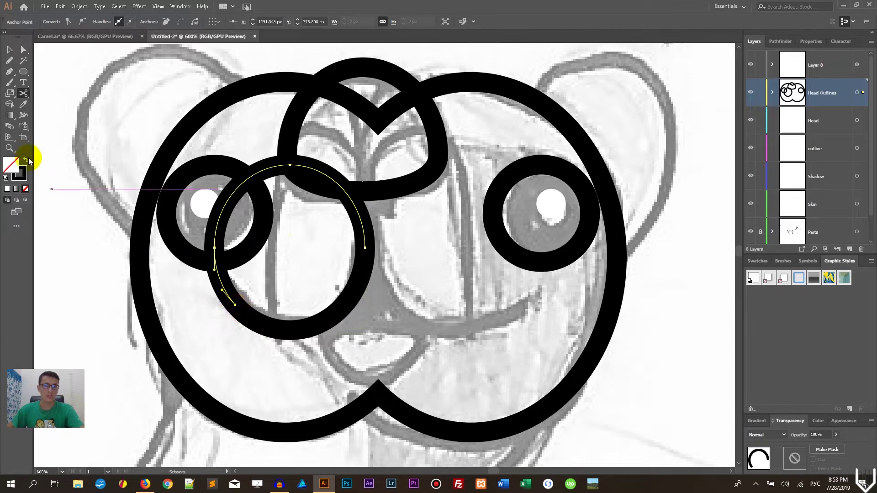
key("Delete")
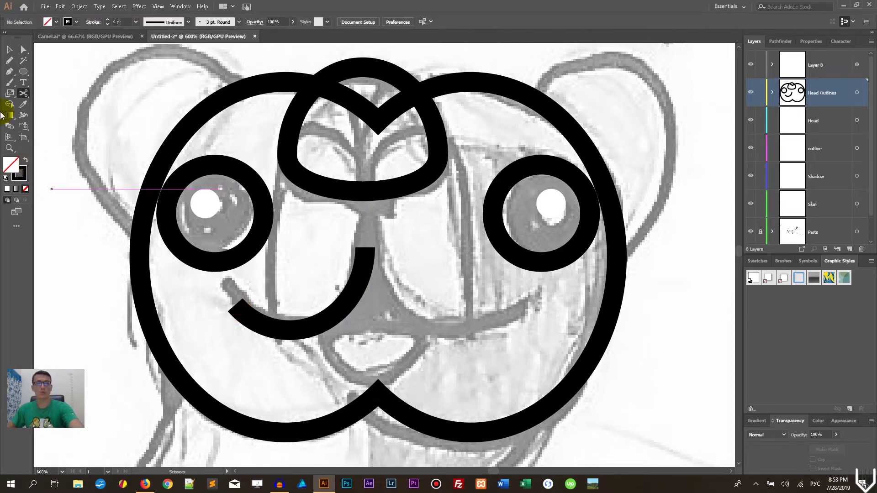
Step: Extend the right end of the mouth curve straight up to the bottom of the nose with the Pen tool
left_click(9, 71)
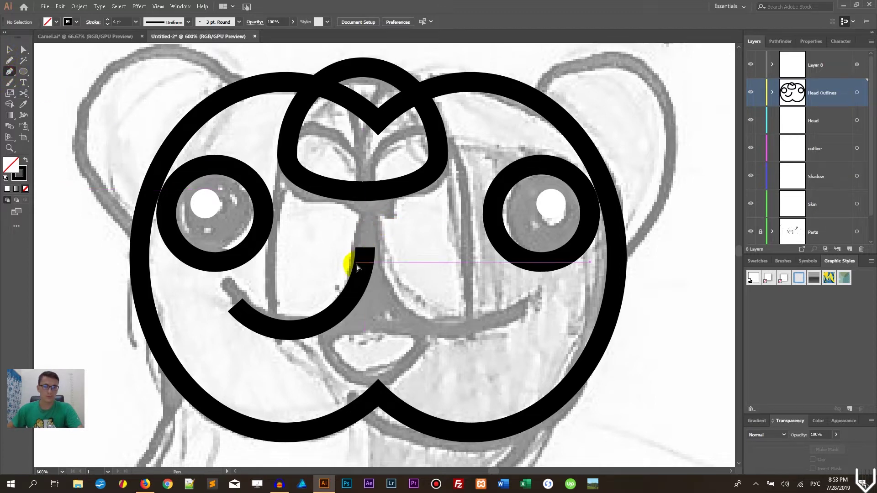
left_click(365, 248)
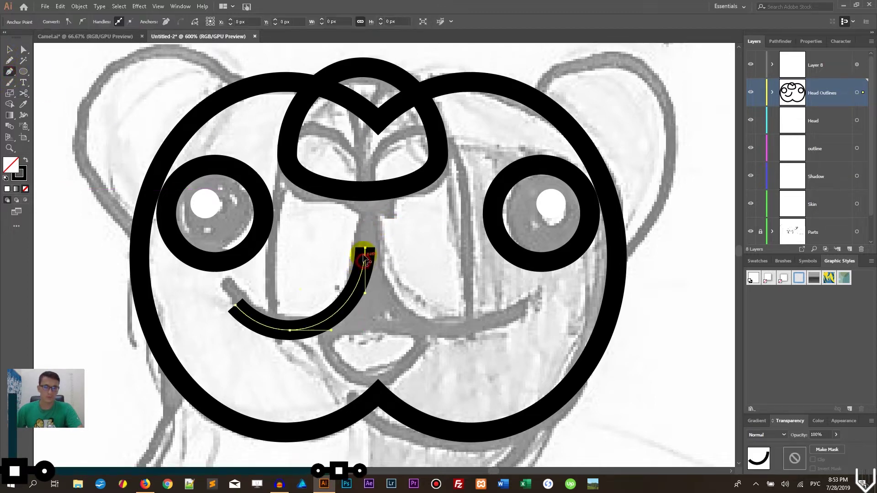
left_click(364, 189)
left_click(10, 49)
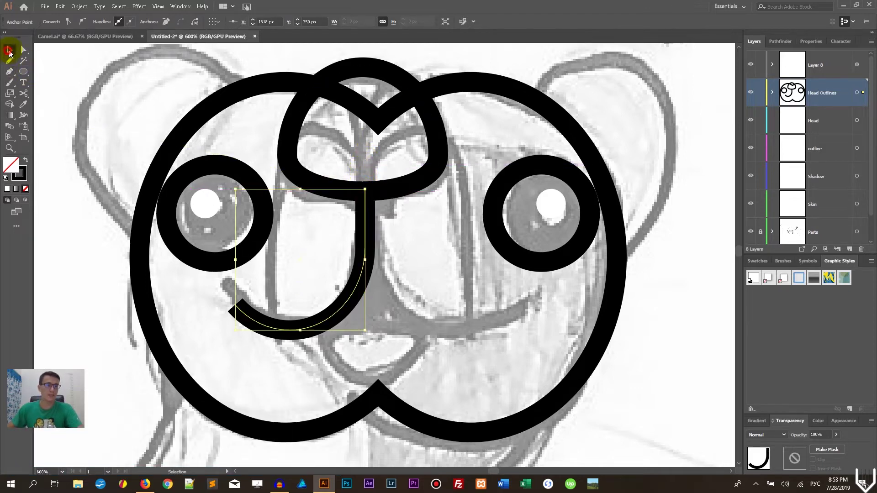
left_click(269, 273)
Step: Reflect a copy of the left mouth path across the vertical axis through its straight segment below the nose
left_click(347, 222)
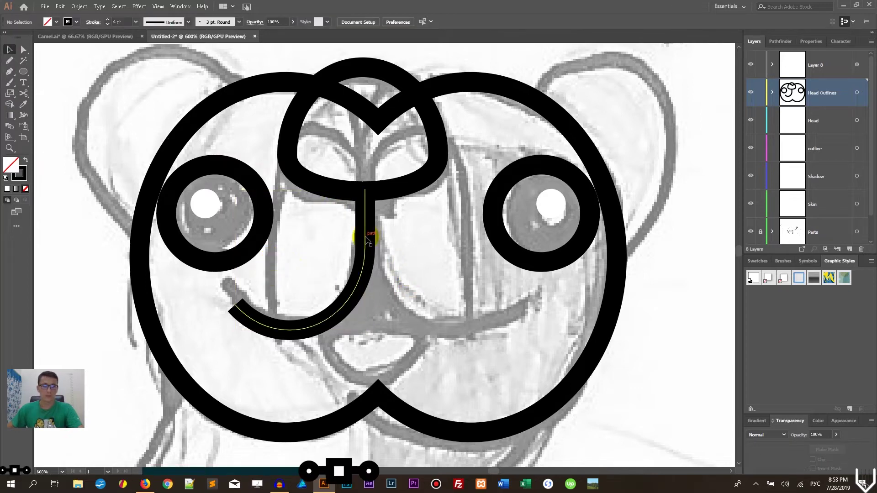
key("o")
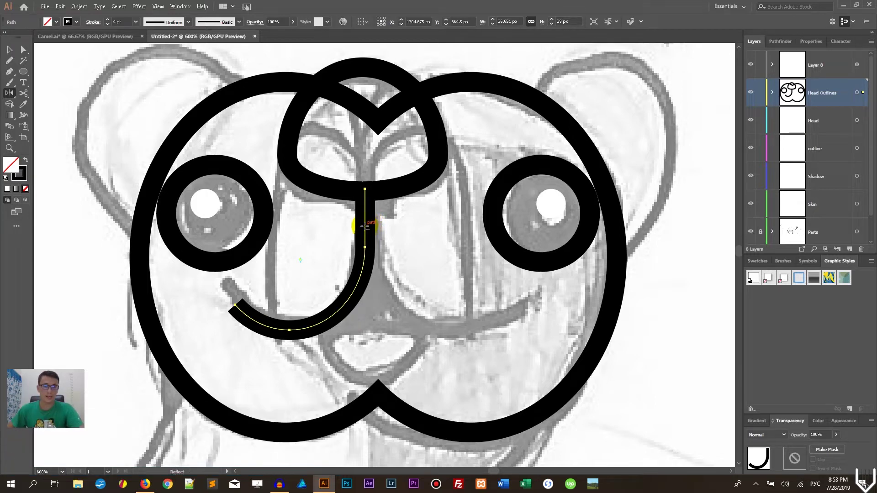
left_click(364, 225, "alt")
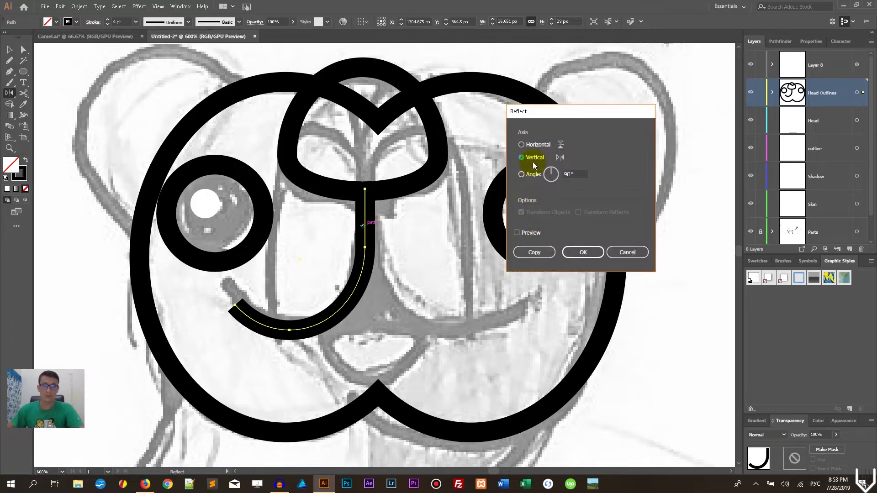
left_click(531, 252)
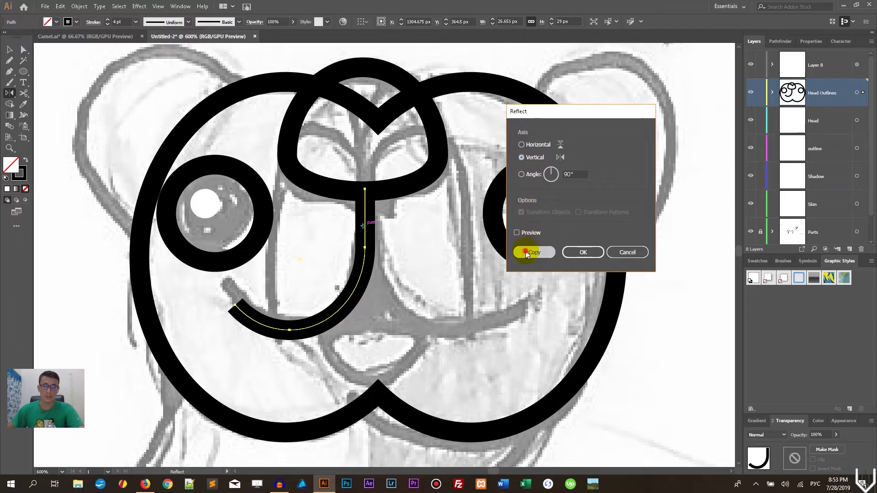
Step: Select both mouth halves and check how their shared vertical segment lines up in Outline view
left_click(138, 128)
left_click(9, 49)
left_click(371, 288)
left_click_drag(371, 288, 378, 288)
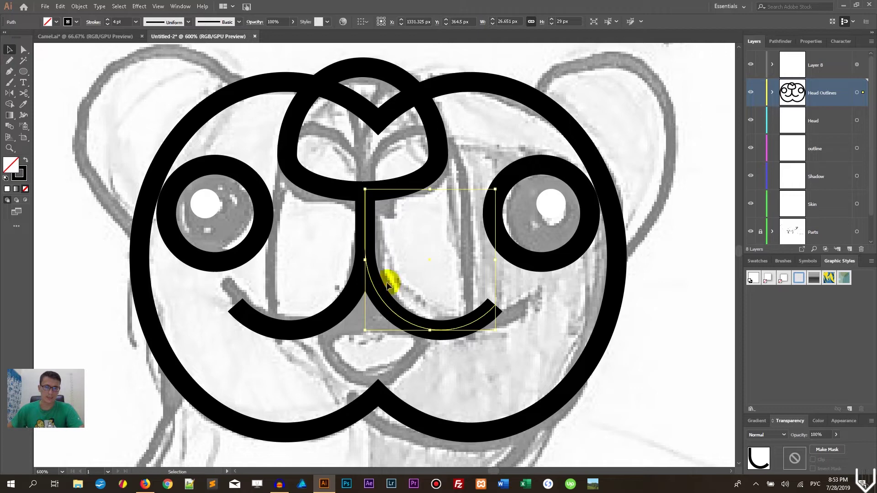
left_click(401, 261)
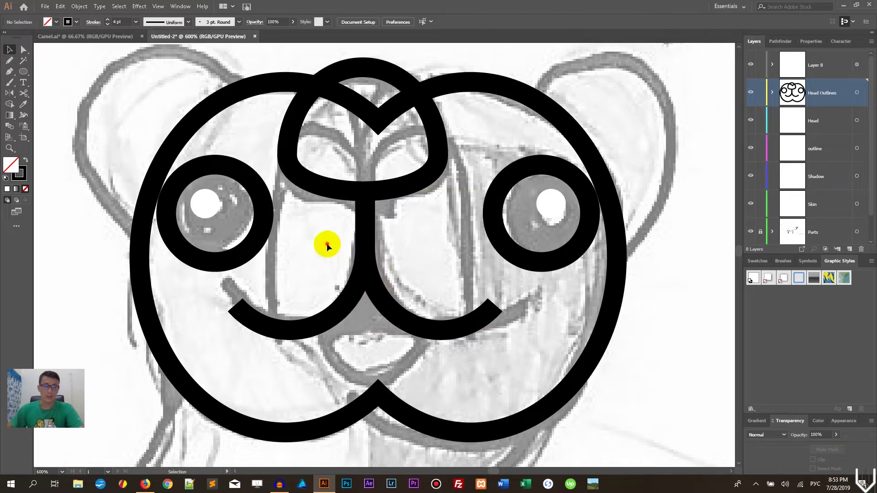
left_click(397, 271)
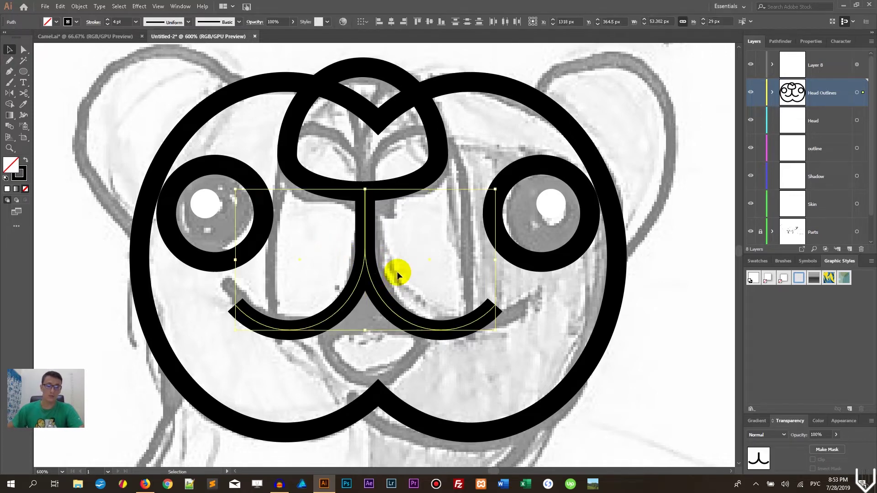
key("a")
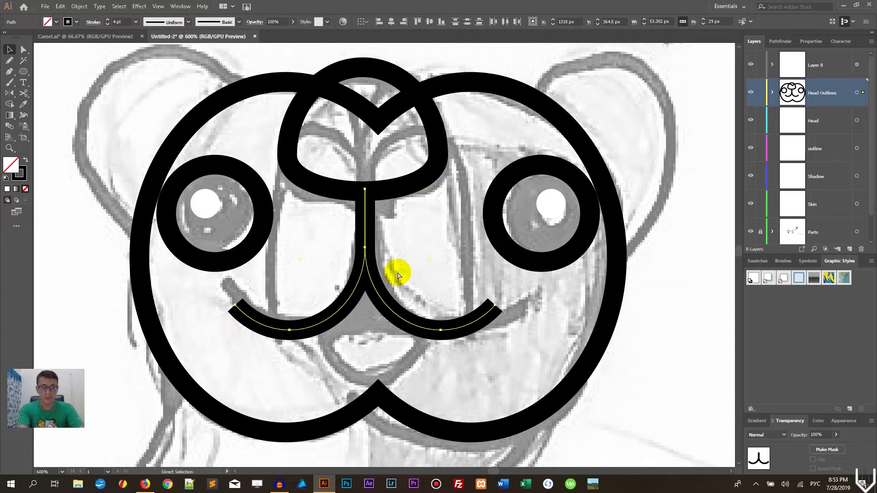
key("ctrl+y")
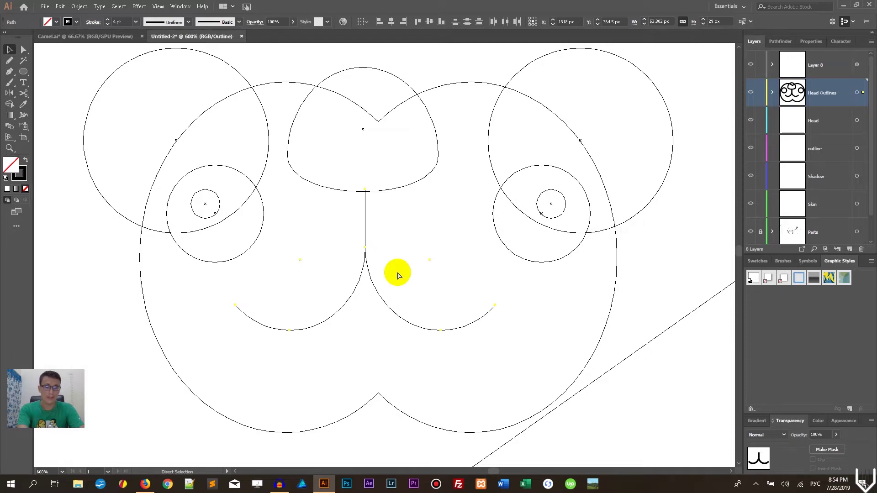
key("ctrl+y")
key("v")
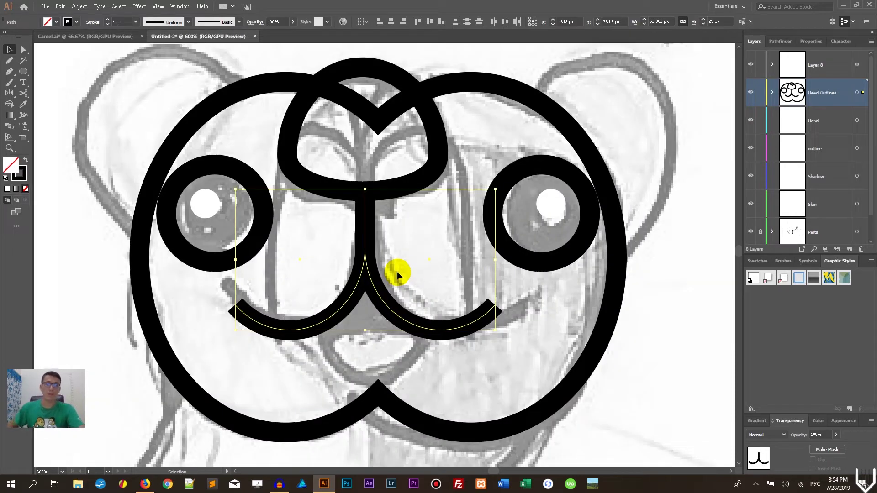
left_click(423, 272)
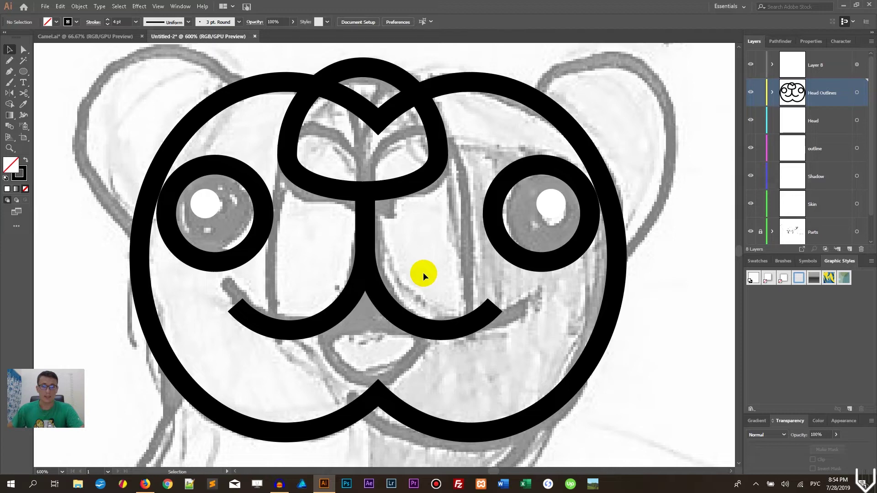
Step: Give both mouth paths round stroke caps and round corner joins
scroll(422, 272, "down", 1)
left_click(434, 285)
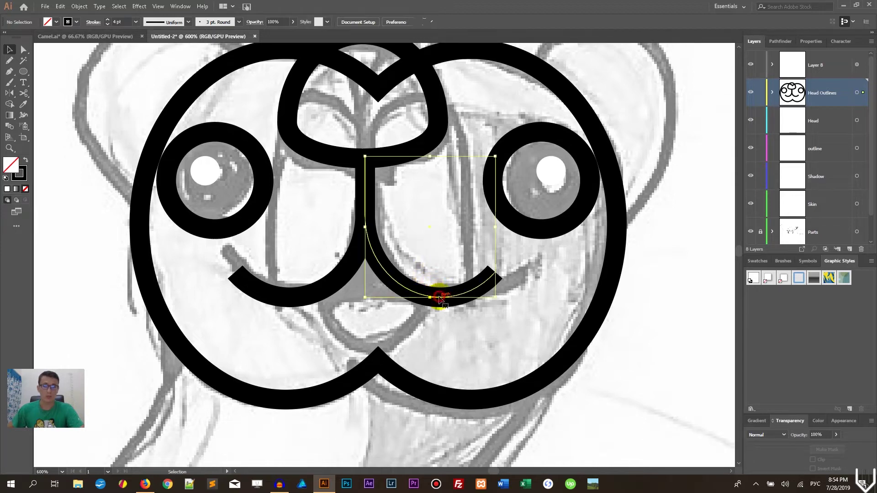
left_click(316, 291, "shift")
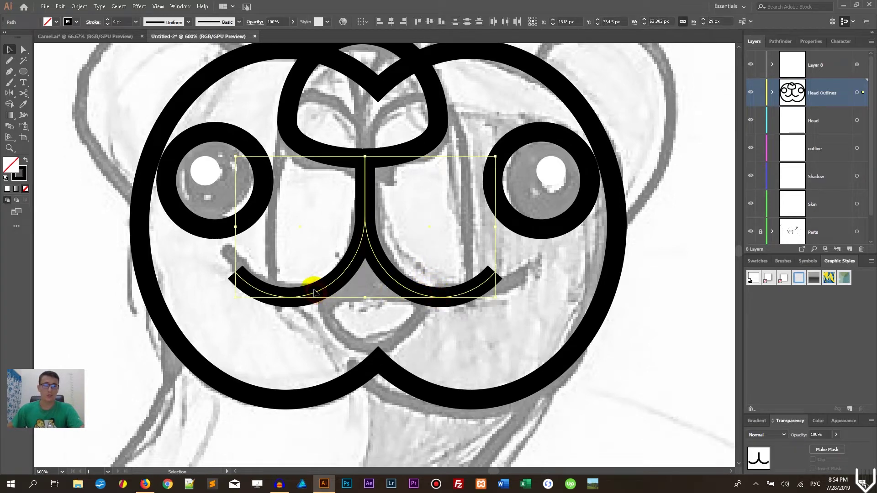
left_click(90, 25)
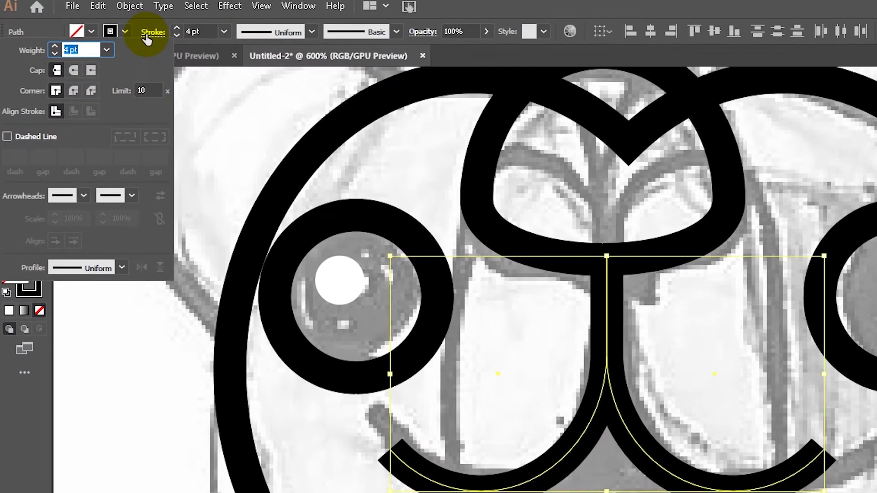
left_click(73, 70)
left_click(76, 93)
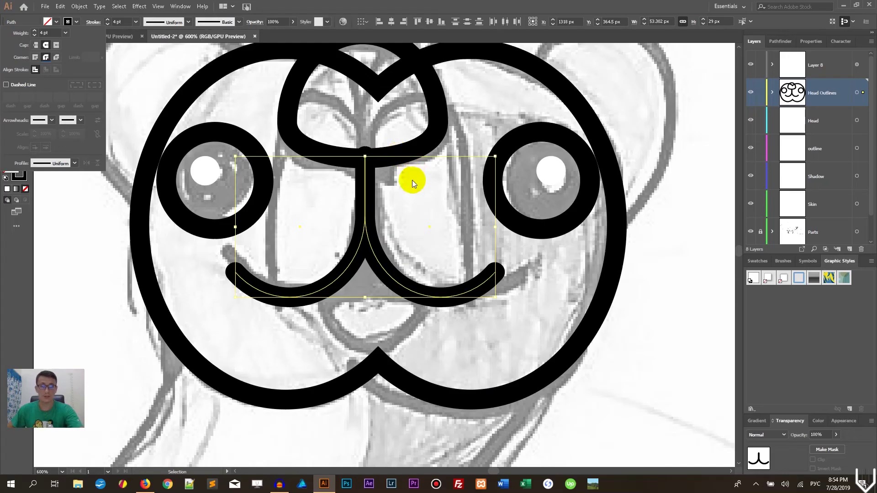
left_click(412, 180)
Step: Nudge the two mouth paths down 1 px below the nose and shorten them from below to 27 px high
left_click(319, 197)
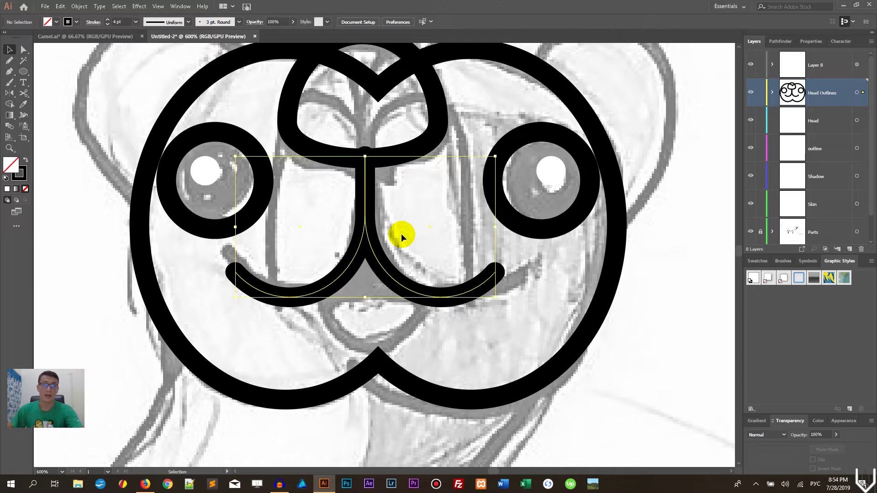
key("Down")
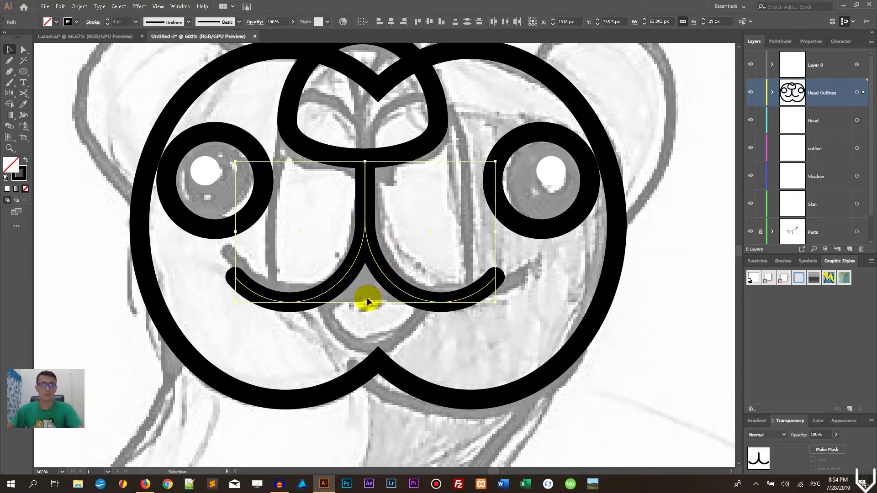
left_click_drag(368, 303, 368, 292)
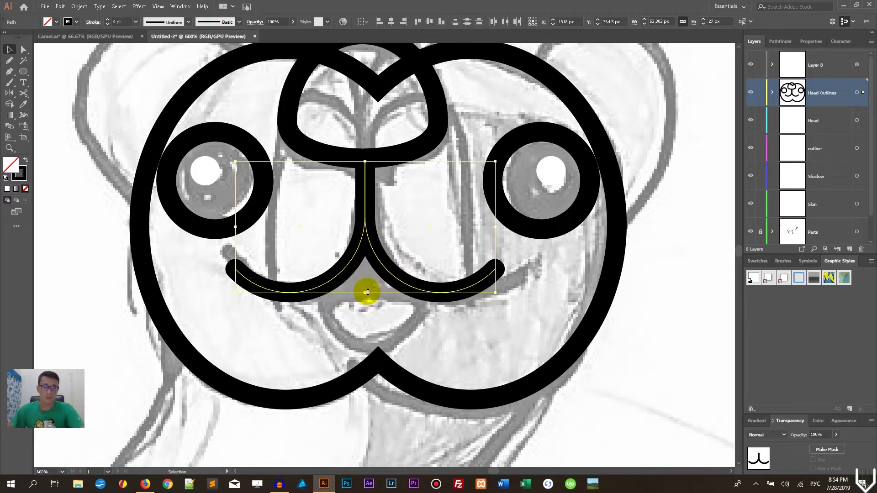
left_click(405, 236)
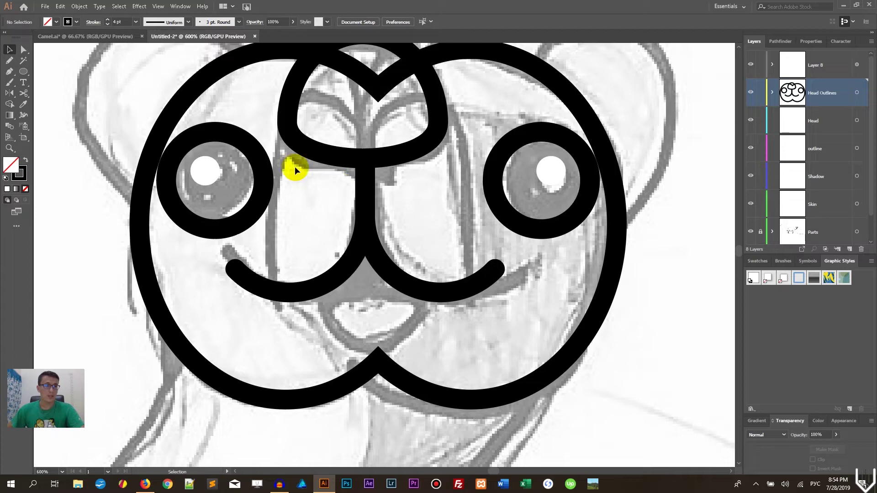
Step: Draw a 28 px circle centred below the fork of the mouth lines and narrow it symmetrically to 24 px wide
left_click(23, 72)
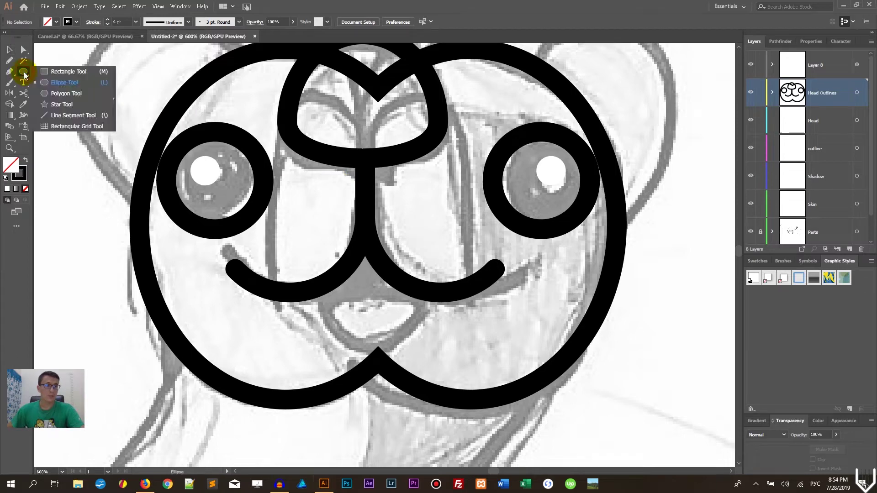
left_click(73, 86)
left_click_drag(364, 274, 402, 343)
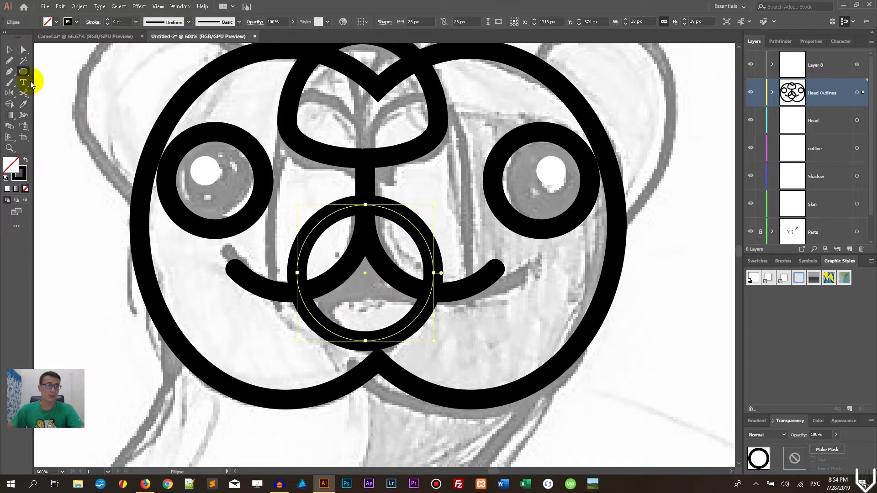
left_click(9, 49)
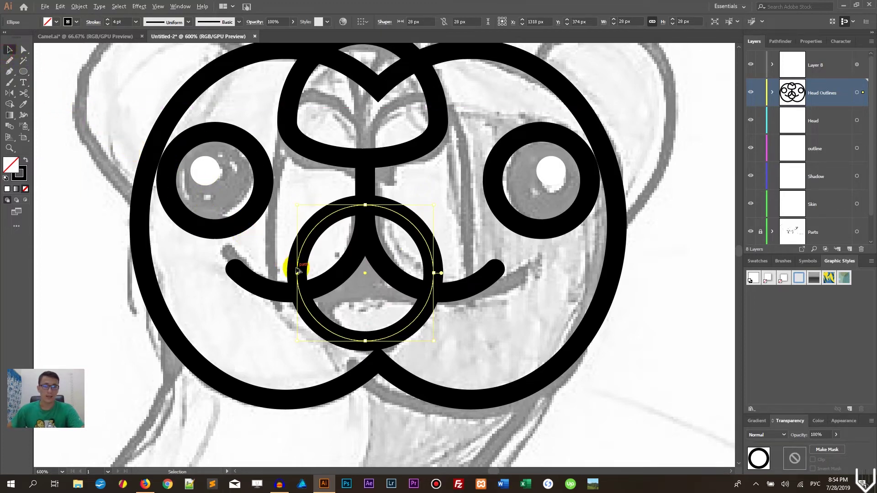
left_click_drag(297, 270, 307, 272)
Step: Copy the ellipse straight down by 16 px and widen the copy symmetrically to 32 px
left_click(402, 223)
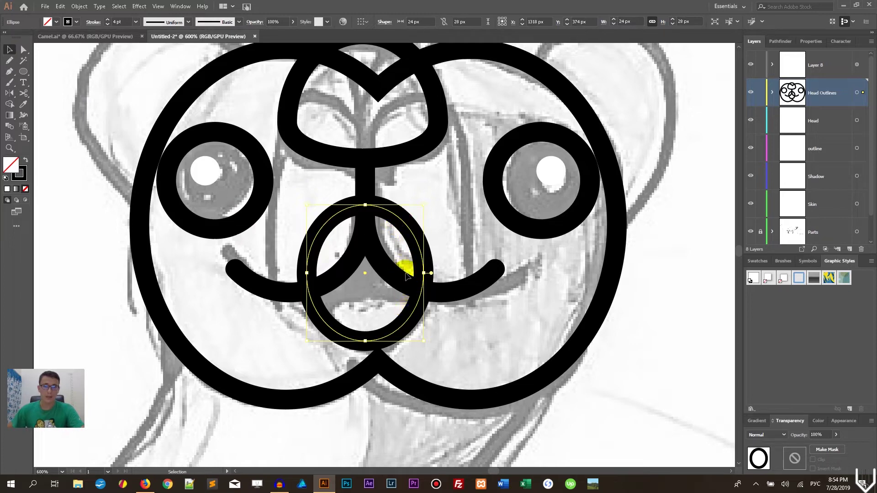
left_click_drag(416, 245, 420, 320)
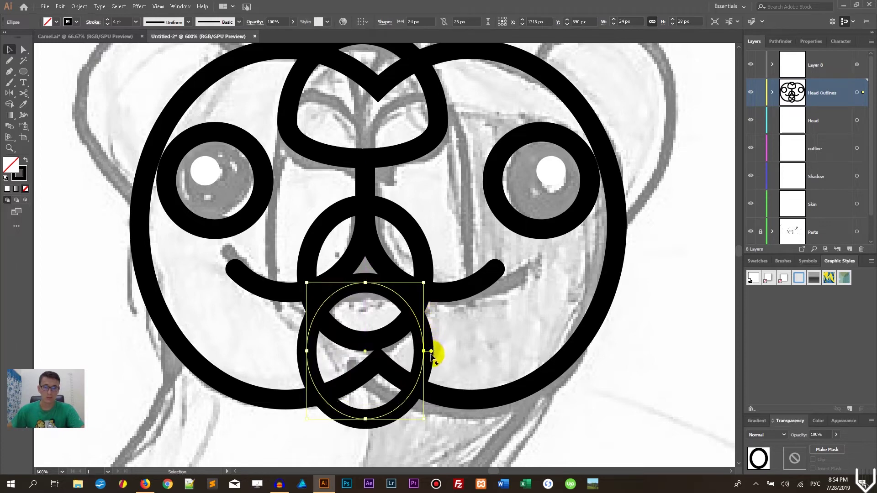
left_click_drag(425, 351, 443, 351)
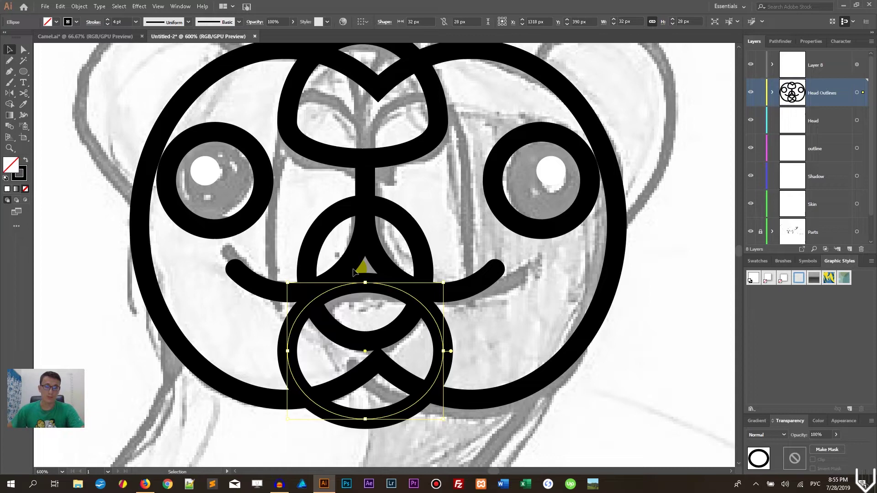
Step: Copy the two mouth paths and paste the duplicates in place in front
left_click(366, 234)
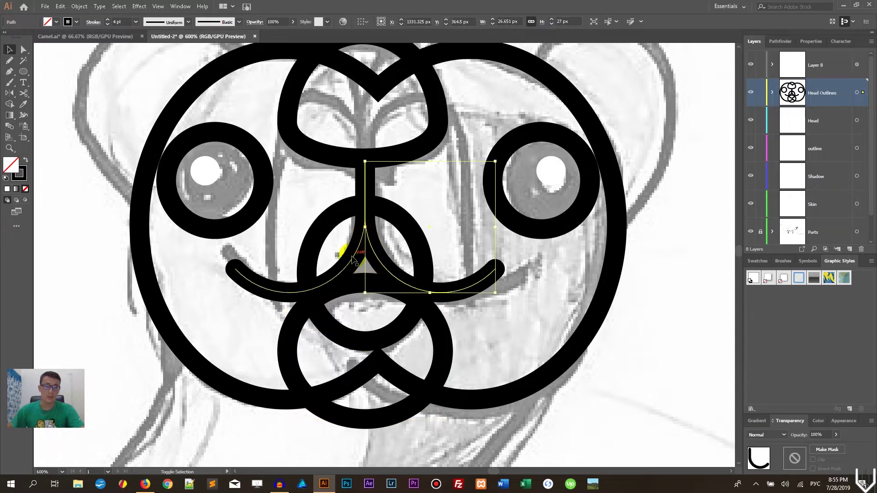
left_click(352, 258, "shift")
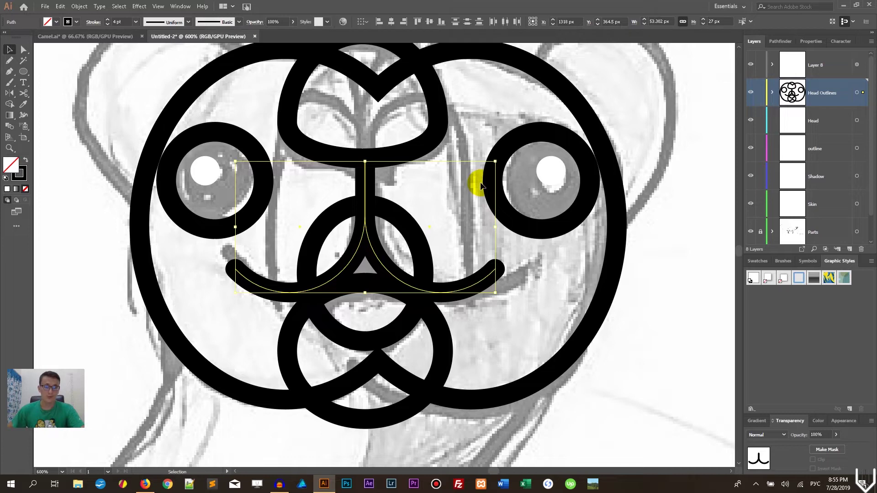
key("a")
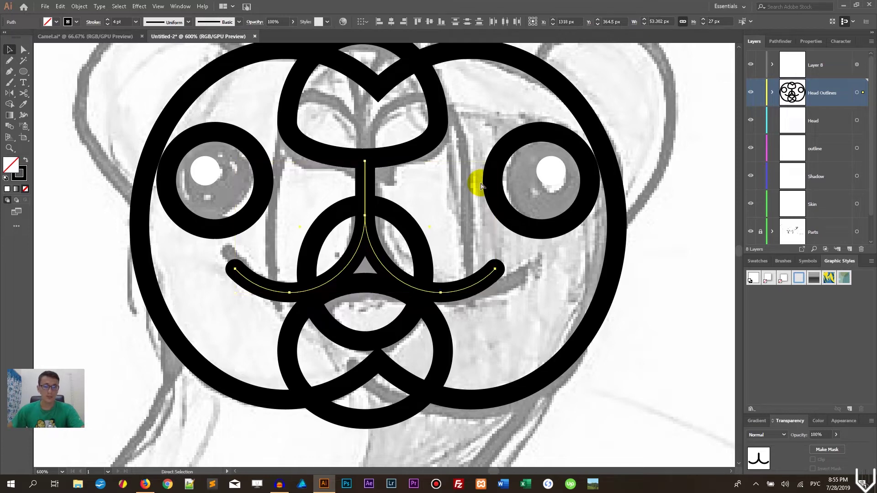
key("v")
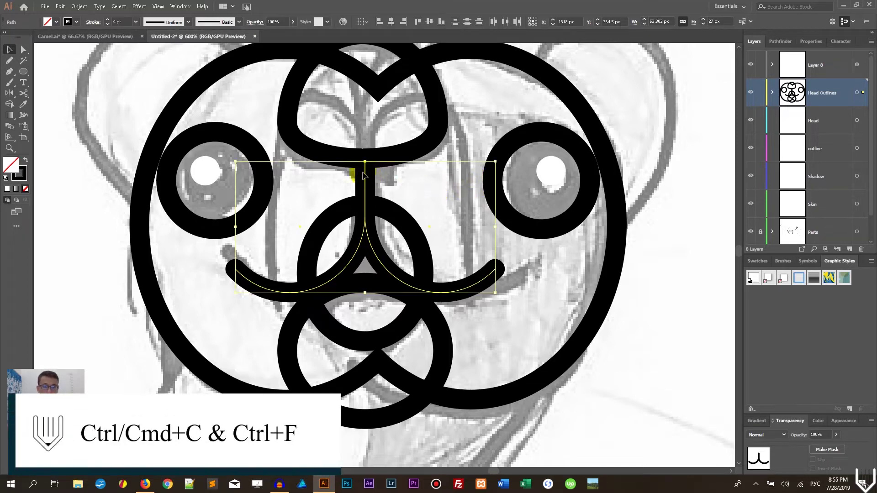
Step: Combine the duplicated mouth paths with both ellipses using Shape Builder, extracting the triangular area under the fork and the lower-lip overlap
left_click(418, 244, "shift")
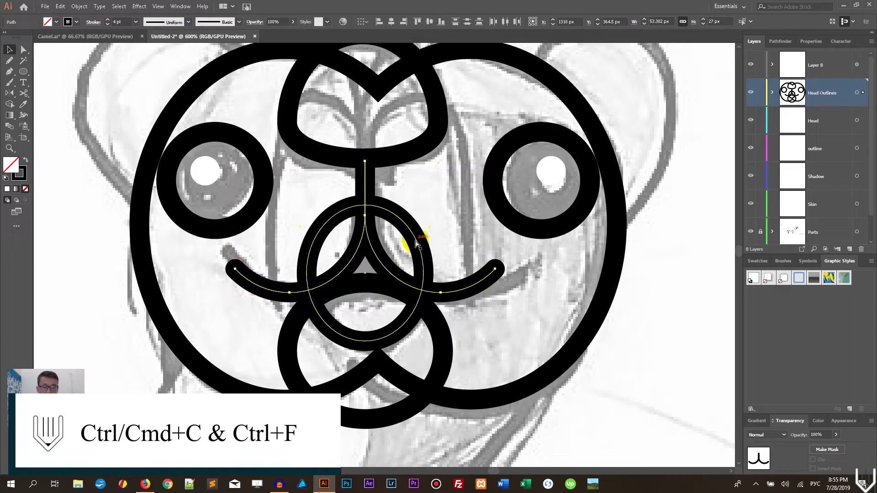
left_click(422, 242, "shift")
left_click(414, 238, "shift")
left_click(440, 332, "shift")
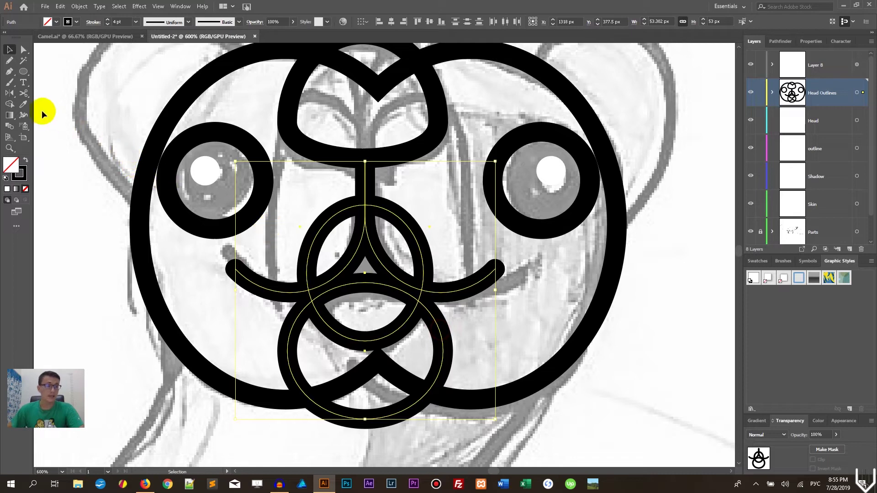
key("shift+m")
left_click(10, 109)
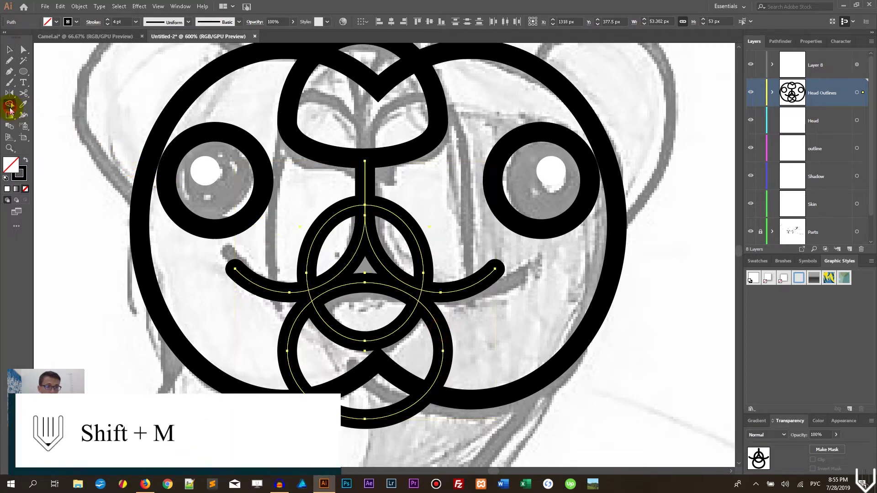
left_click(363, 271)
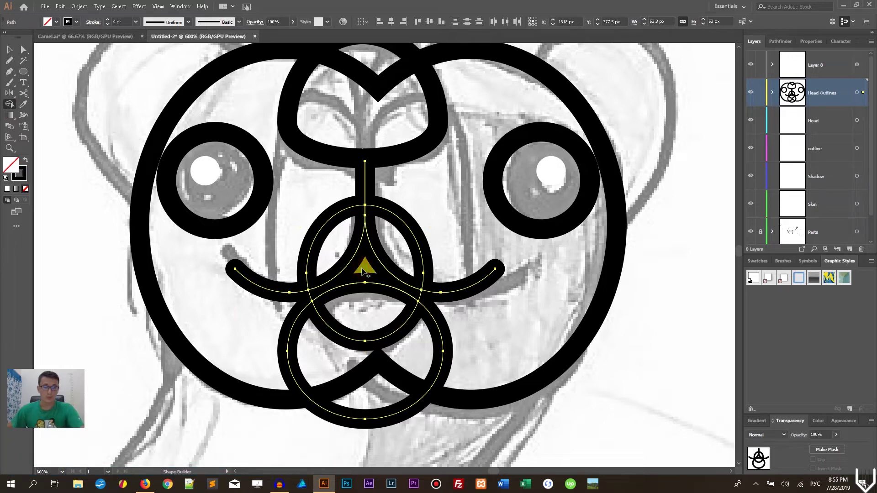
left_click(362, 319)
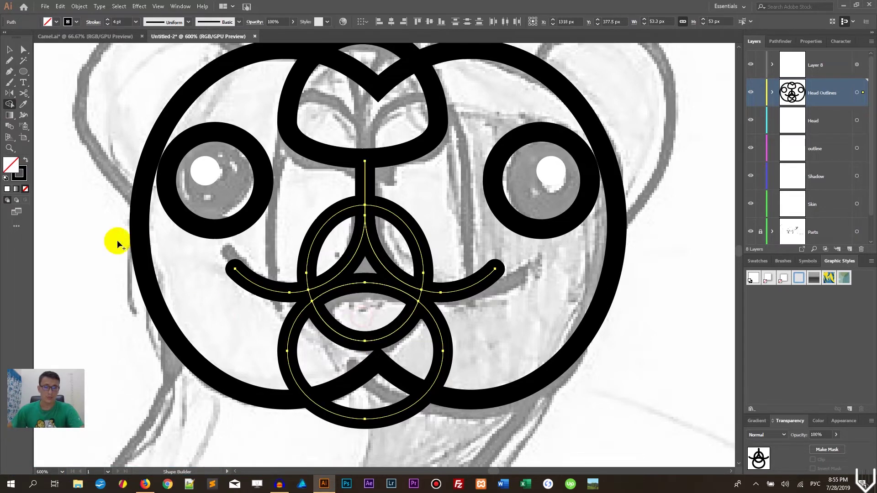
Step: Delete the leftover upper and lower ellipse pieces around the triangular area and the lower lip
left_click(10, 49)
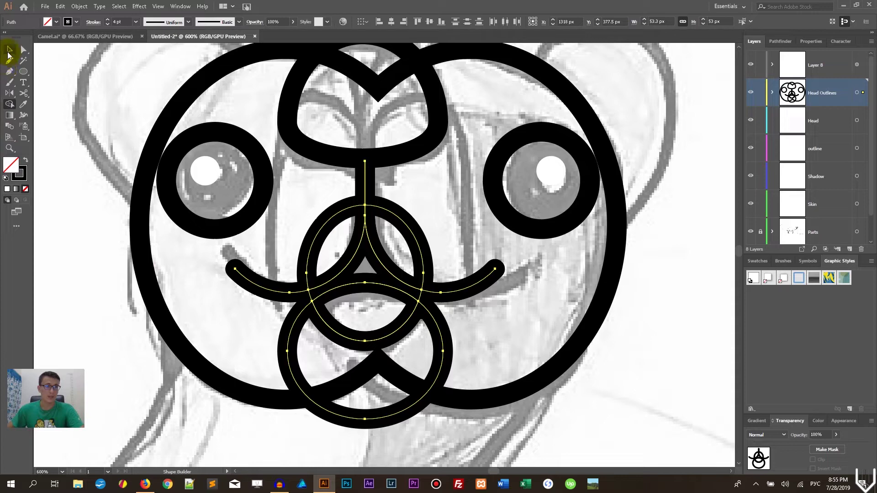
left_click(296, 197)
left_click(322, 232)
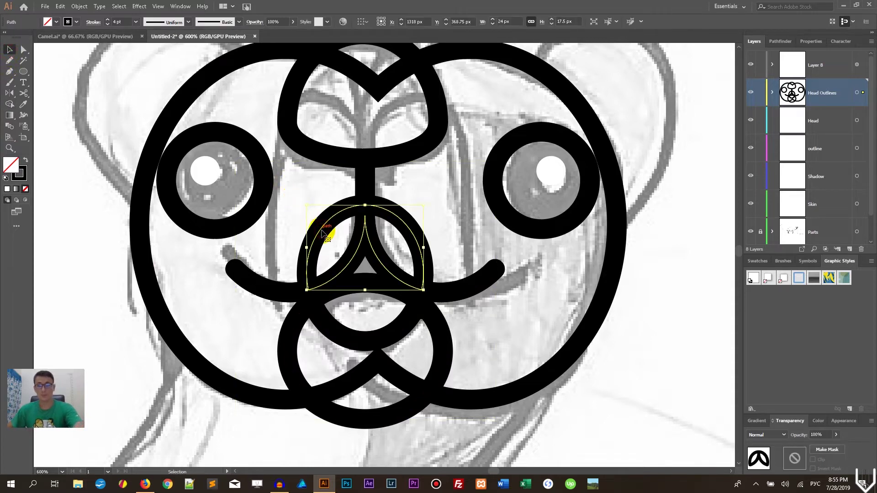
key("Delete")
left_click(283, 345)
key("Delete")
Step: Swap fill and stroke on the triangular shape between the mouth lines, giving it a black fill and no stroke
left_click(362, 264)
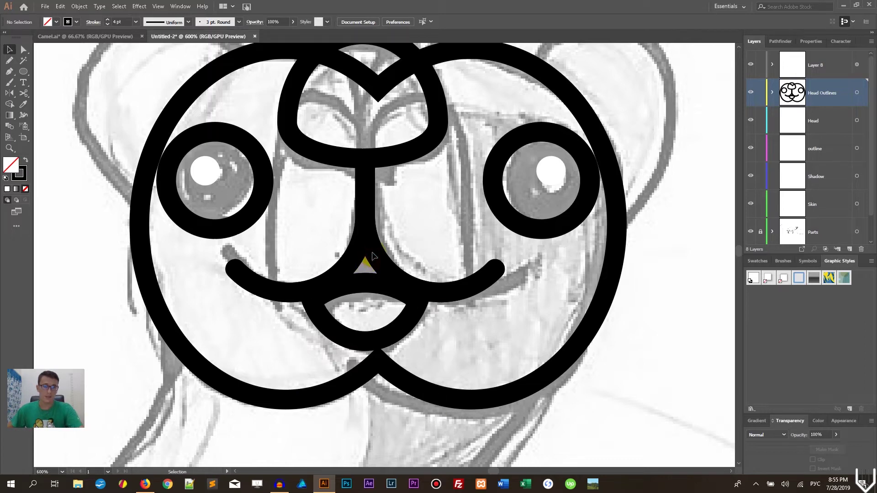
left_click(372, 257)
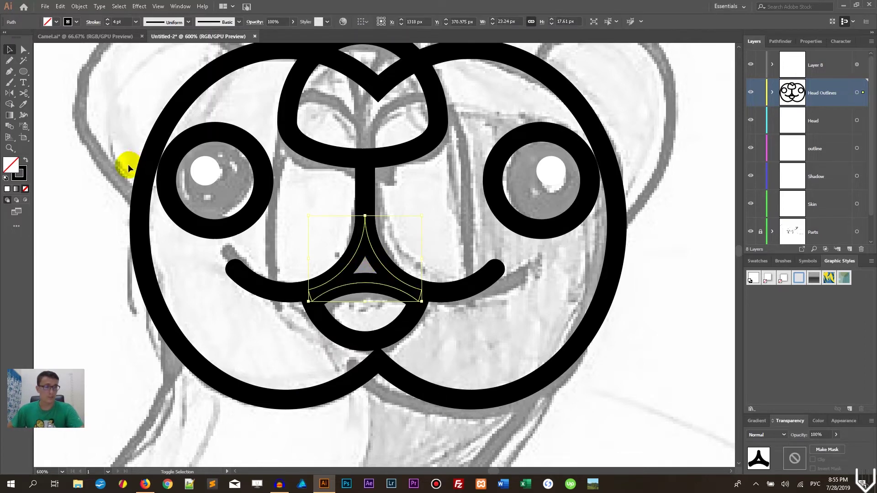
key("shift+x")
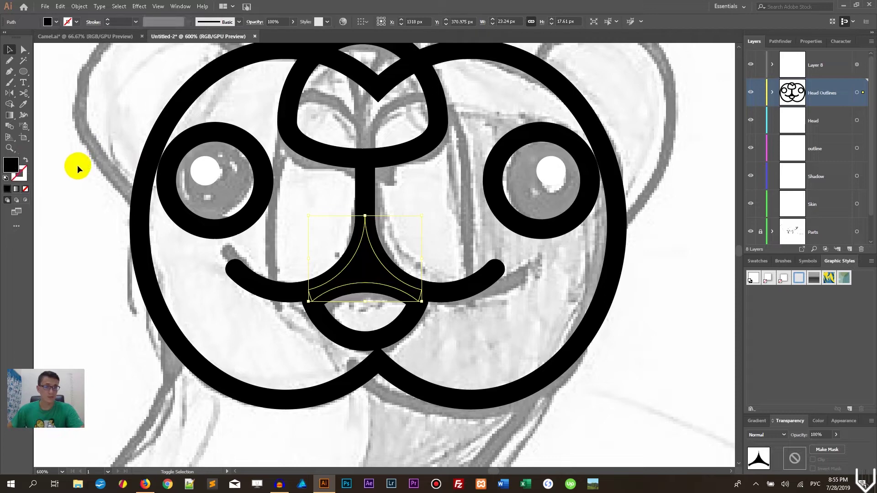
left_click(421, 221)
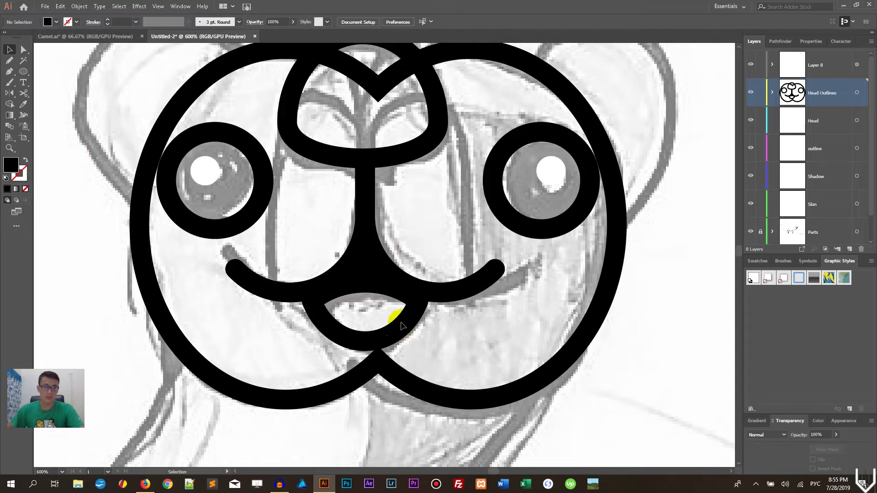
key("ctrl+minus")
key("ctrl+minus")
key("ctrl+plus")
key("ctrl+plus")
left_click(418, 201)
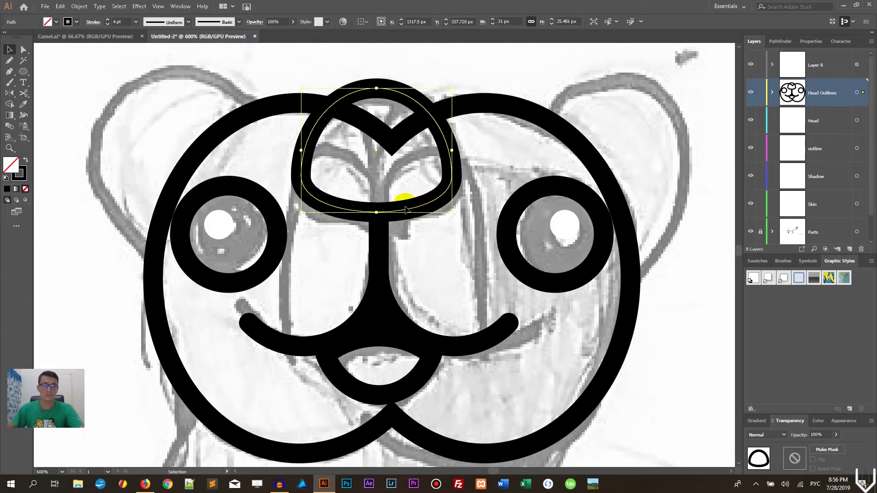
Step: Select both mouth lines, the vertical line, the black triangular piece and the lower lip, and group them
left_click(391, 313)
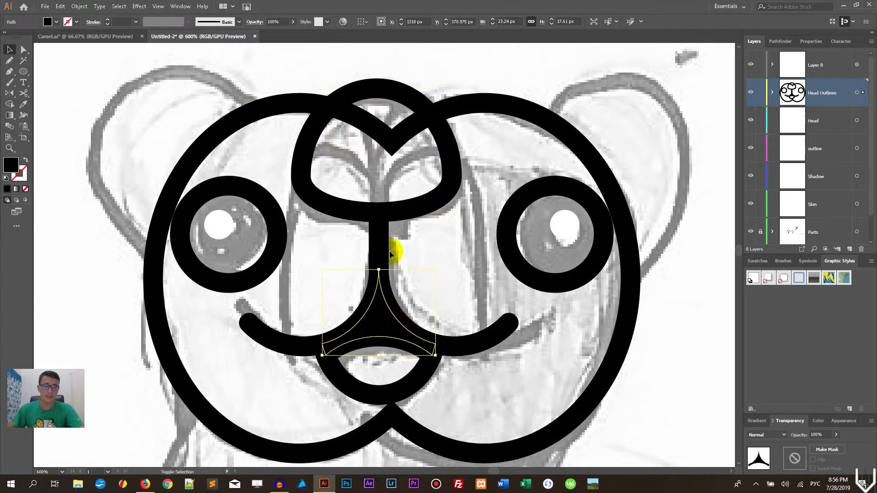
left_click(336, 237)
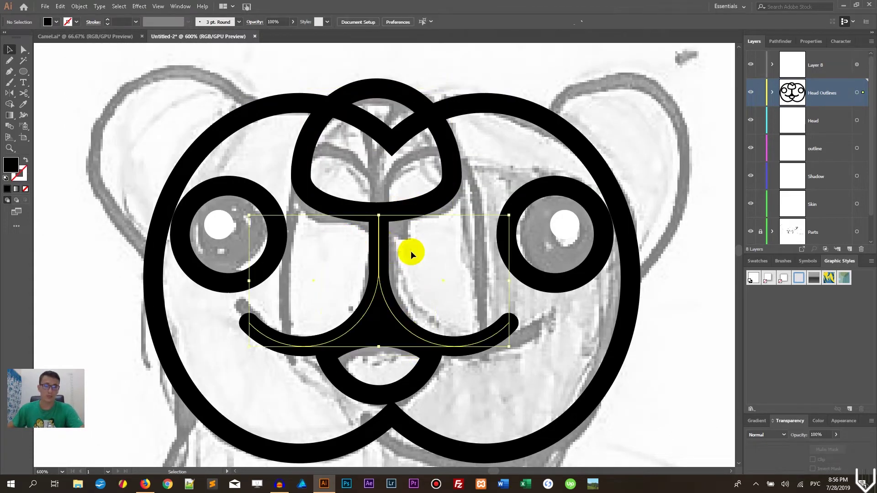
left_click(378, 247)
key("ctrl+shift+a")
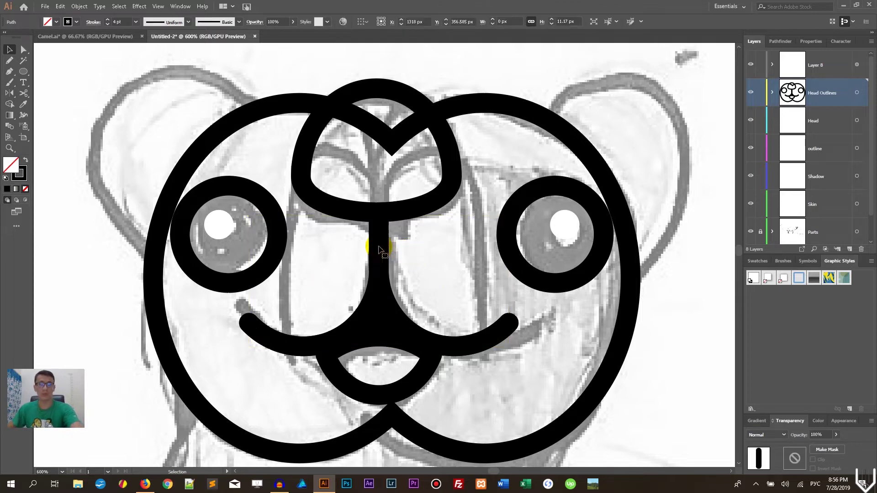
left_click(378, 247)
left_click(280, 345, "shift")
left_click(265, 358)
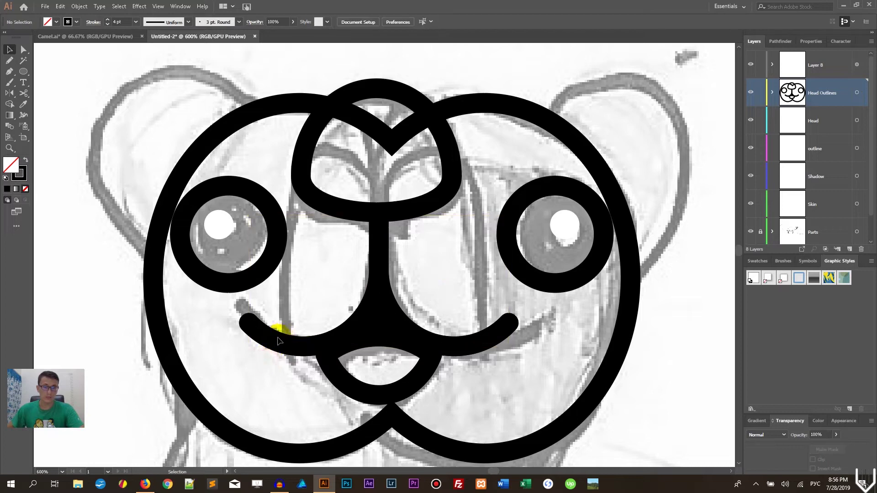
left_click(276, 341)
key("ctrl+z")
key("ctrl+z")
left_click(375, 325, "shift")
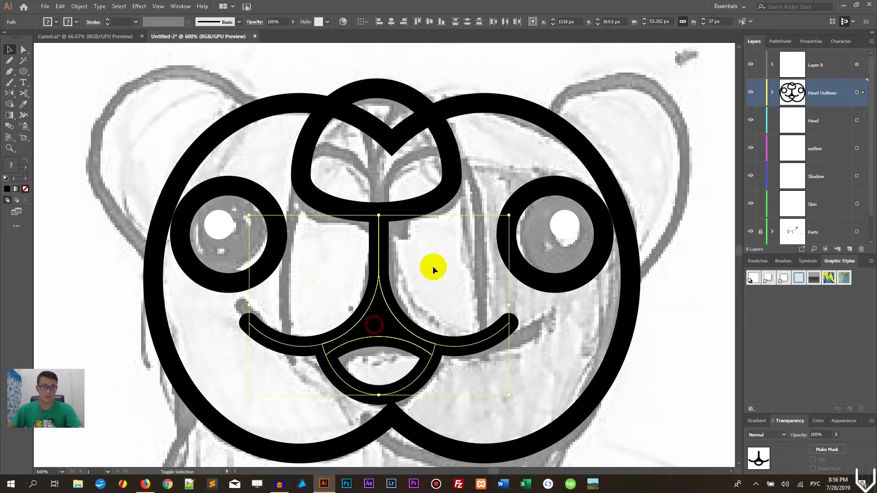
key("a")
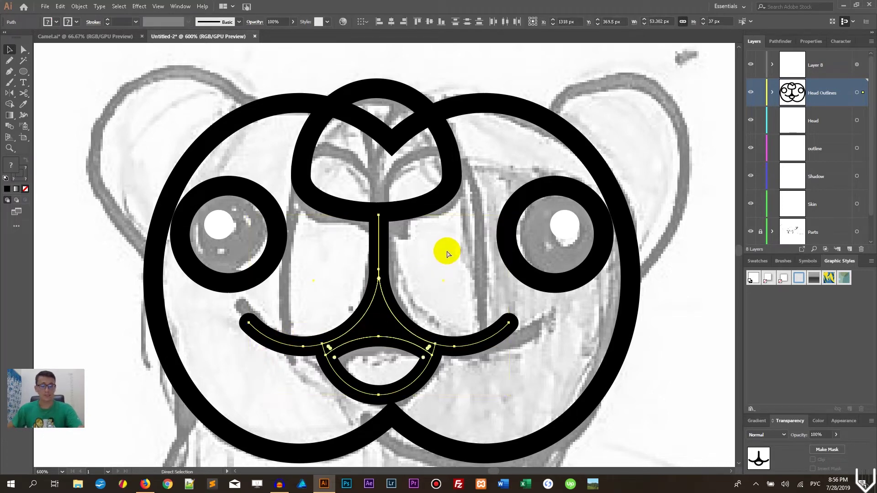
key("ctrl+g")
key("v")
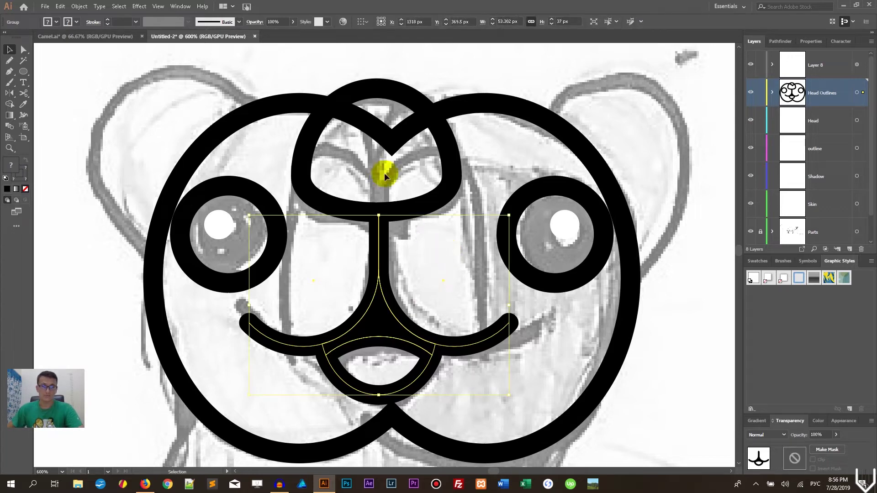
Step: Select all the head outline shapes and align their horizontal centers with each other
left_click_drag(93, 84, 656, 435)
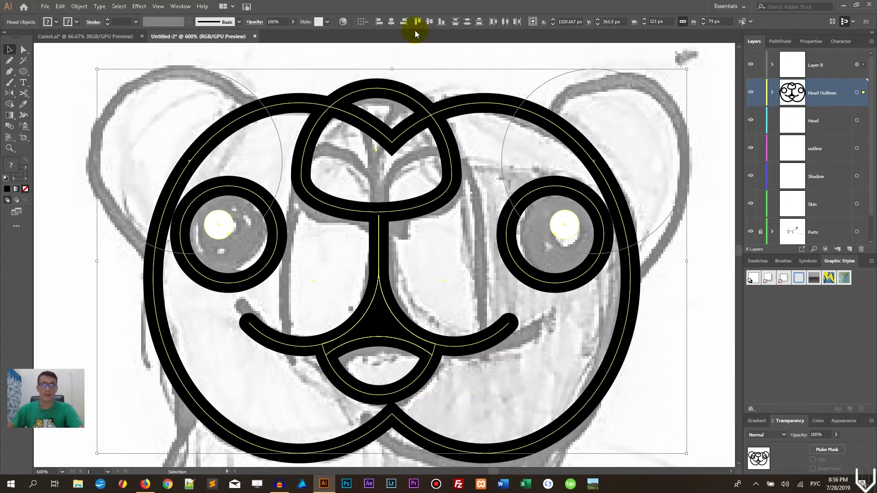
left_click(391, 22)
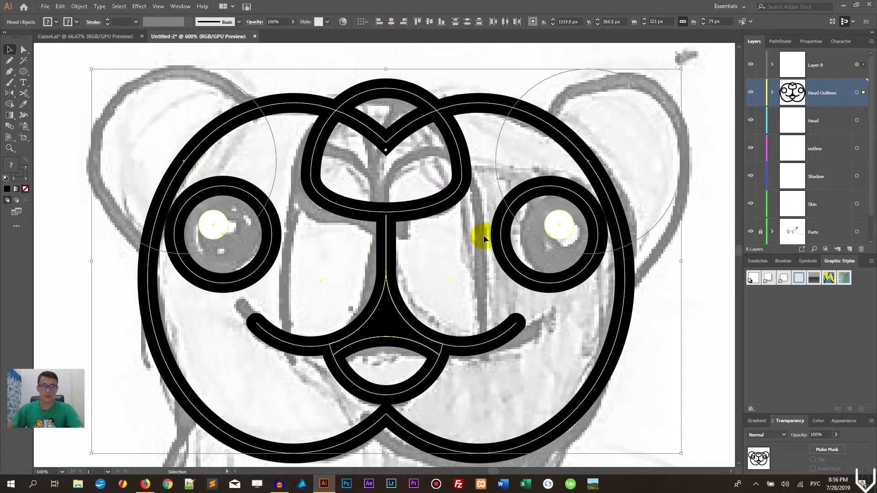
left_click(445, 273)
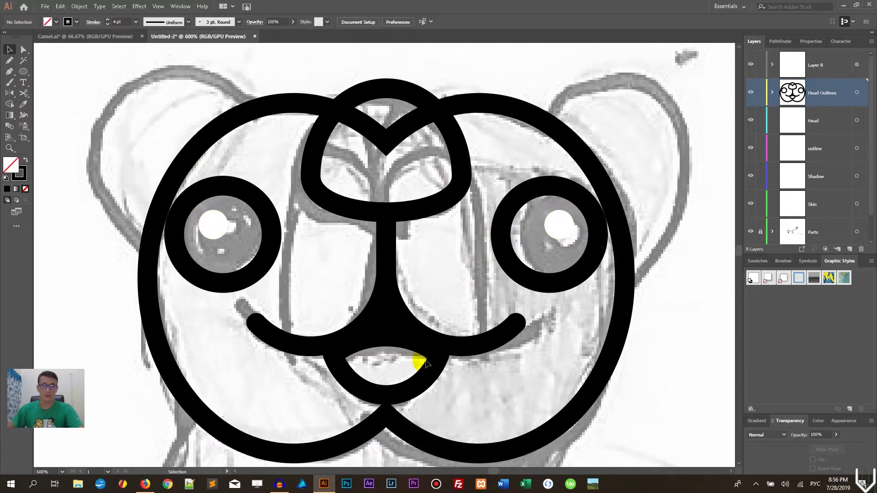
Step: Draw an unfilled ellipse with a 4 pt black stroke over the nose's right half and enlarge it to about 22 × 21 px
scroll(440, 246, "up", 1)
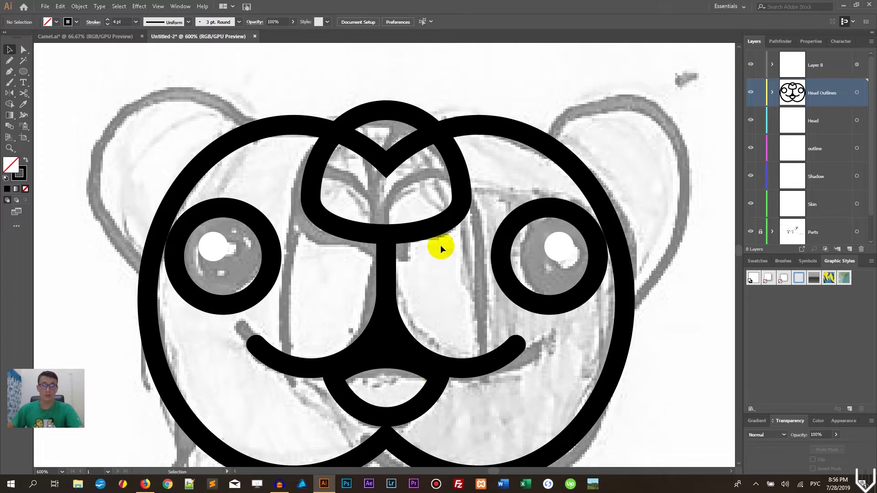
left_click(425, 223)
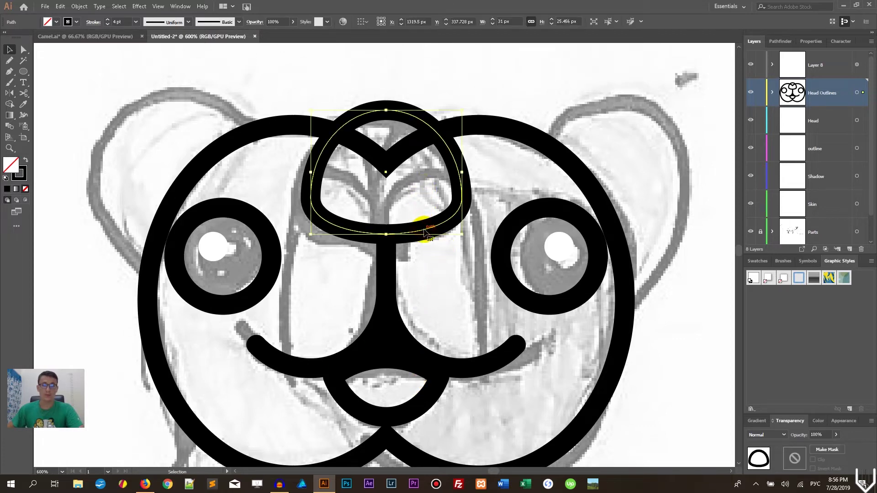
key("a")
key("l")
left_click_drag(378, 158, 449, 247)
key("v")
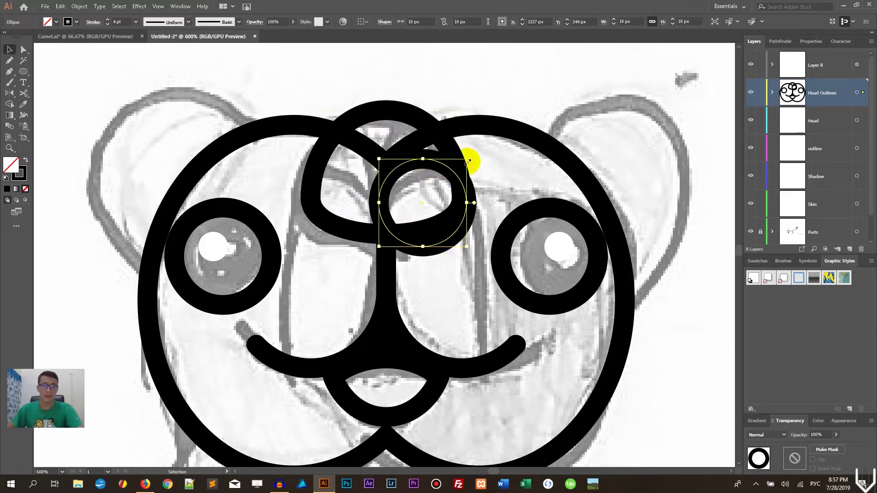
left_click_drag(467, 159, 485, 145)
Step: Duplicate the ellipse so the two sit side by side below the nose's center, and copy the pair upward over the nose
left_click_drag(390, 181, 280, 209)
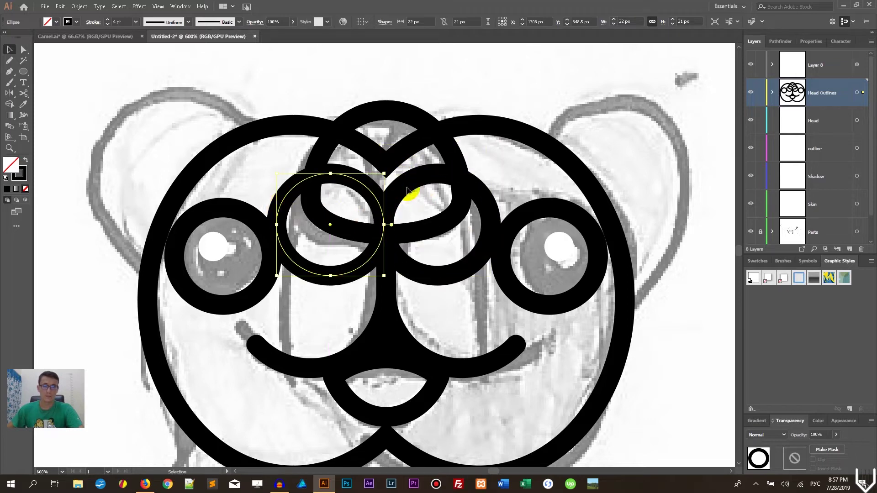
left_click(359, 184, "shift")
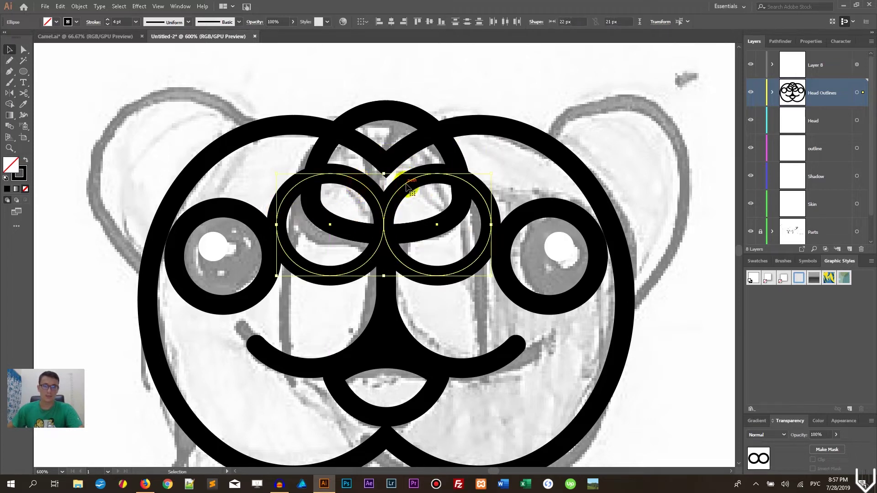
left_click_drag(406, 184, 403, 117)
left_click(384, 91)
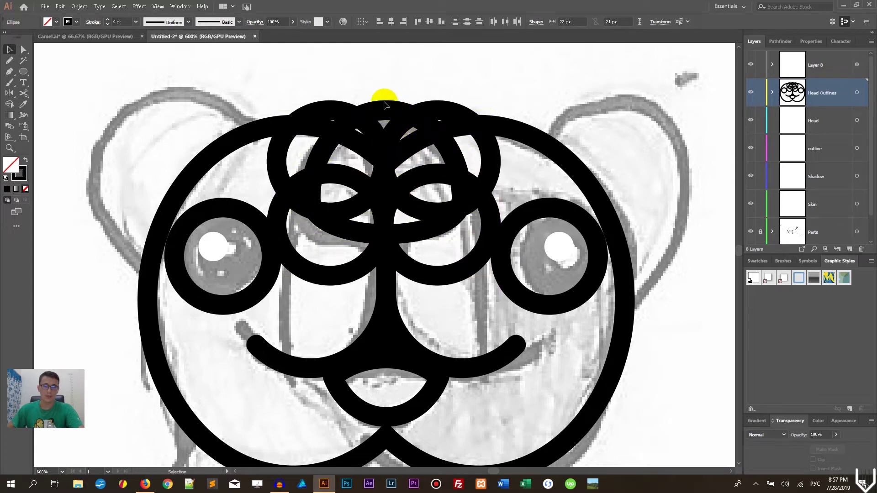
Step: Stretch the upper pair of ellipses upward together to a height of about 29 px
left_click(388, 137)
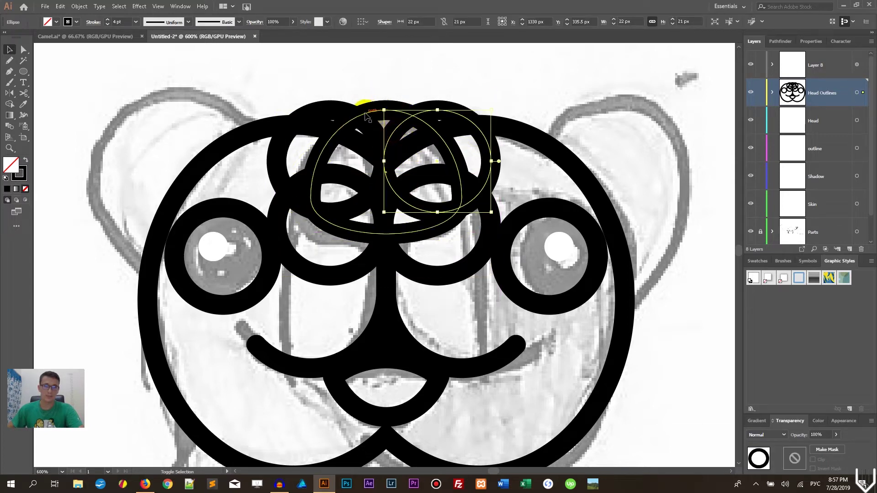
left_click(323, 112, "shift")
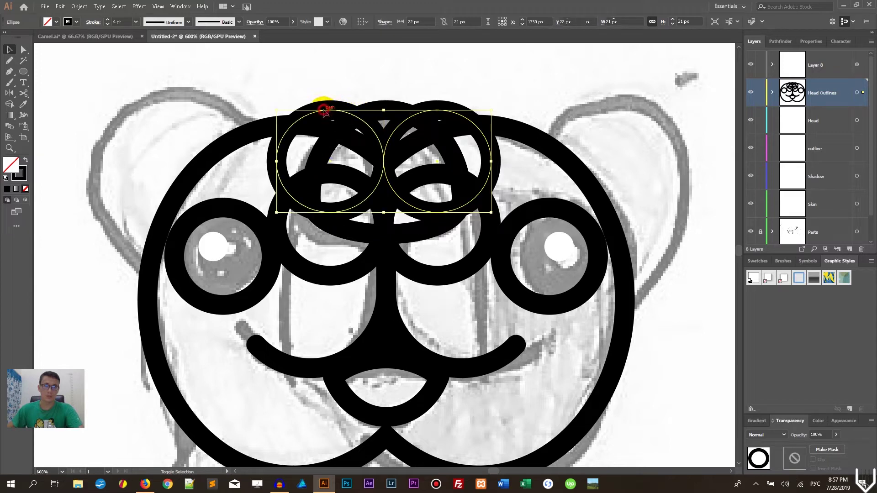
left_click_drag(384, 111, 386, 74)
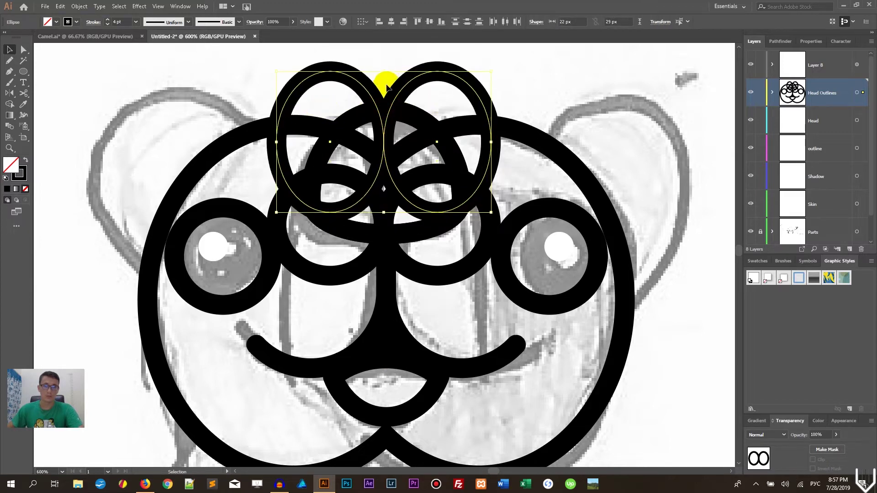
Step: Move the taller ellipse pair down over the nose and display the artwork in Outline view
left_click_drag(396, 187, 394, 212)
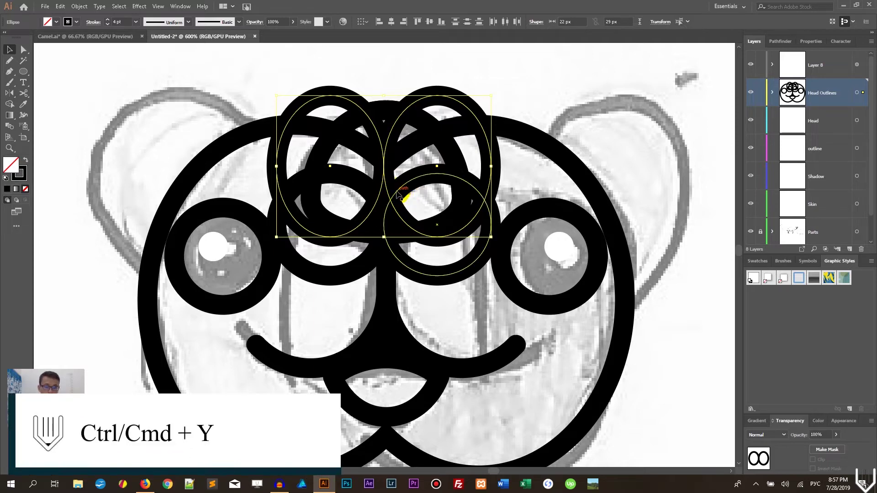
key("ctrl+shift+b")
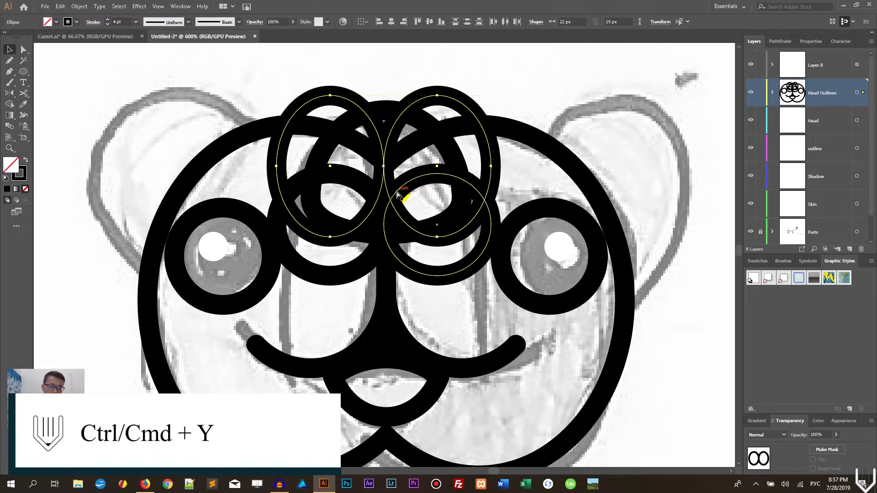
key("ctrl+y")
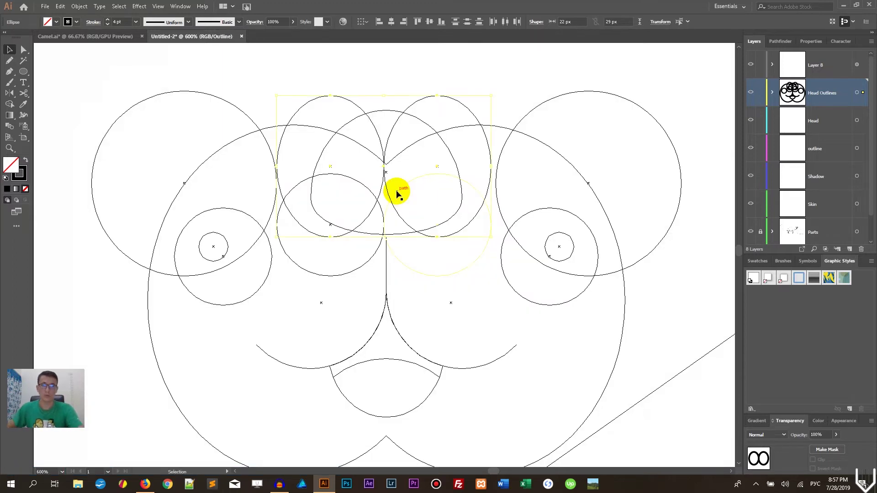
left_click(418, 255)
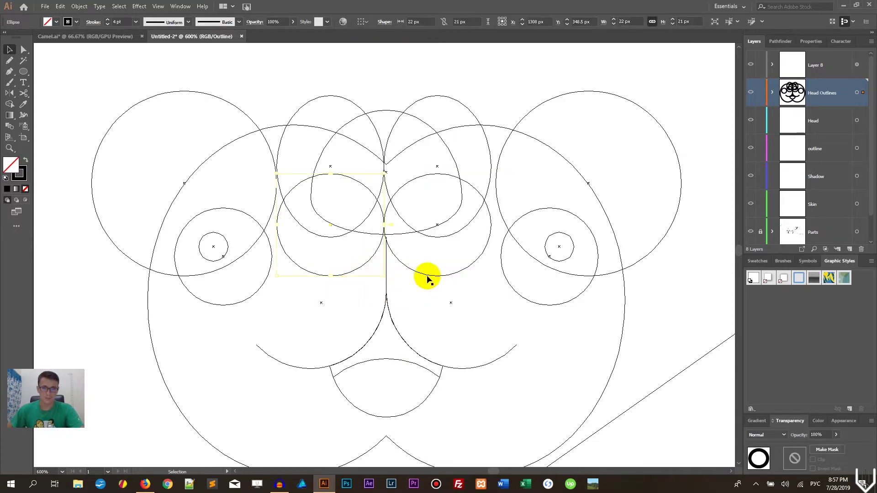
left_click(427, 278)
left_click(362, 268, "shift")
left_click(385, 187, "shift")
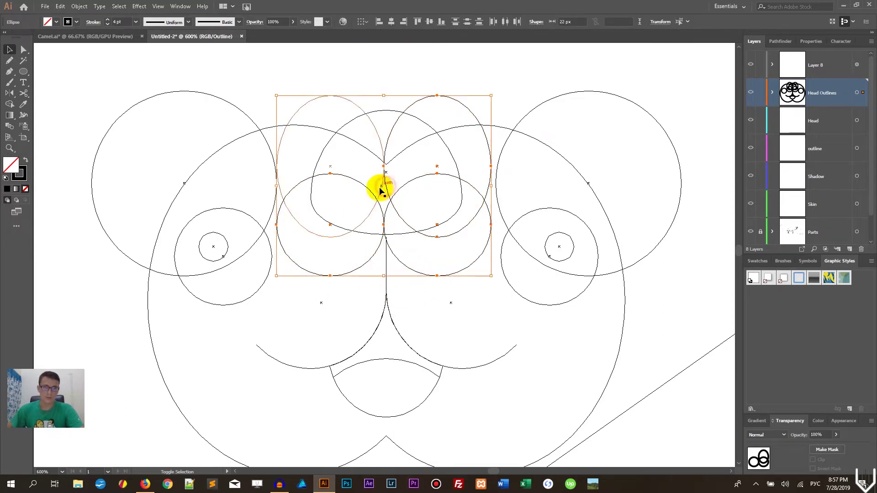
left_click(378, 192, "shift")
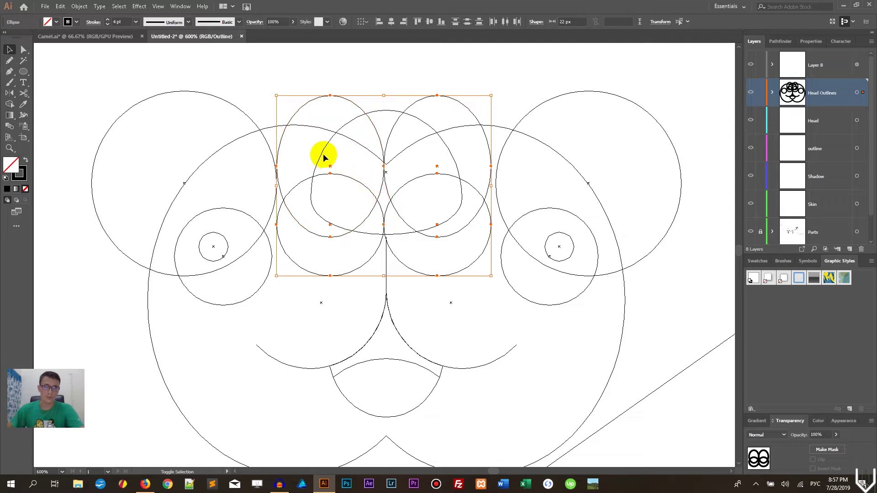
left_click(322, 150, "shift")
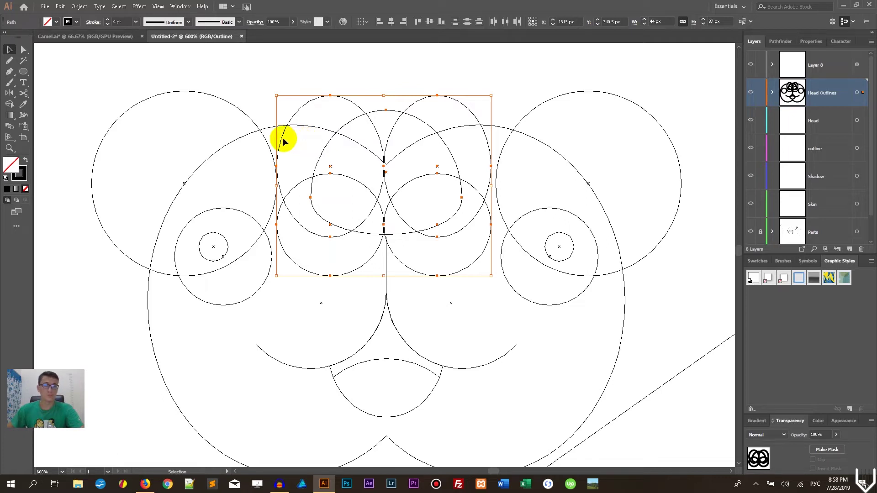
left_click(388, 79)
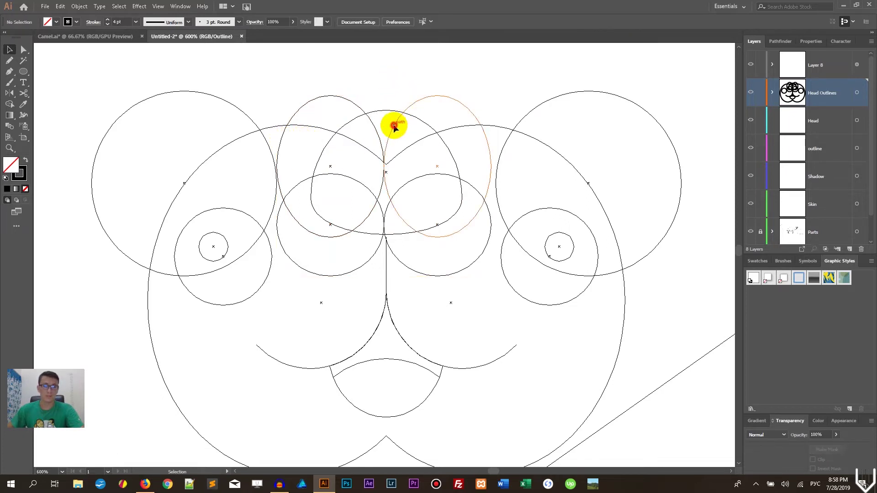
Step: Stretch the two upper ellipses downward together to a height of about 44 px, extending below the nose
left_click(394, 126)
left_click(375, 133, "shift")
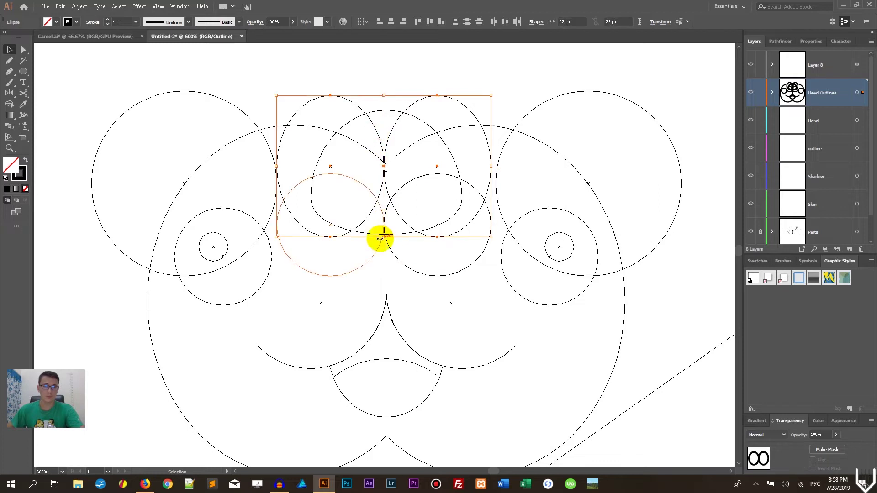
left_click_drag(384, 236, 379, 311)
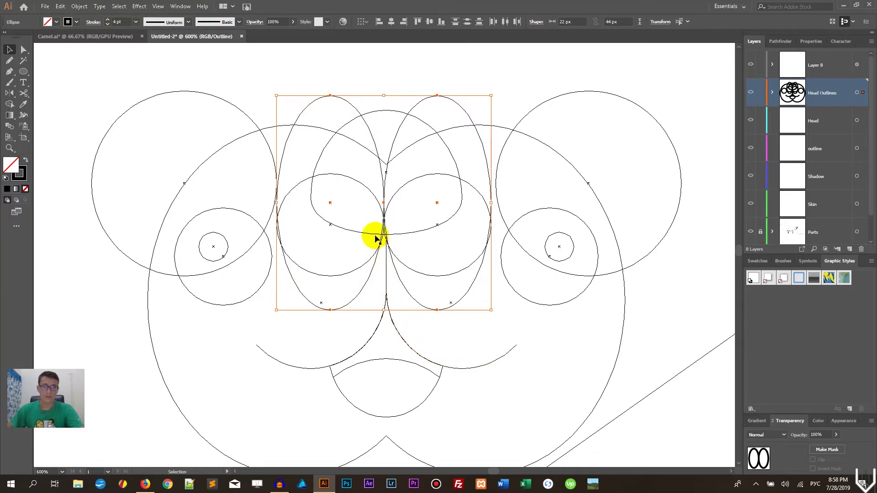
left_click(387, 82)
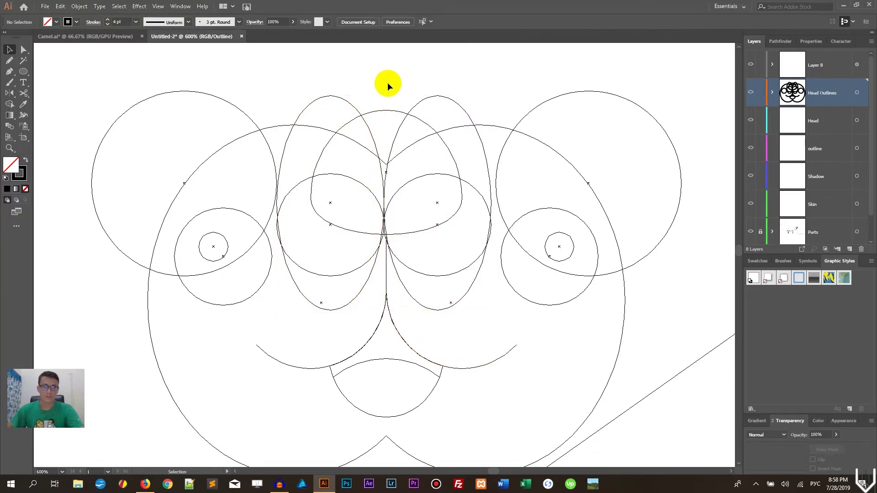
Step: Group the two tall ellipses that overlap the nose
left_click(402, 120)
left_click(366, 122, "shift")
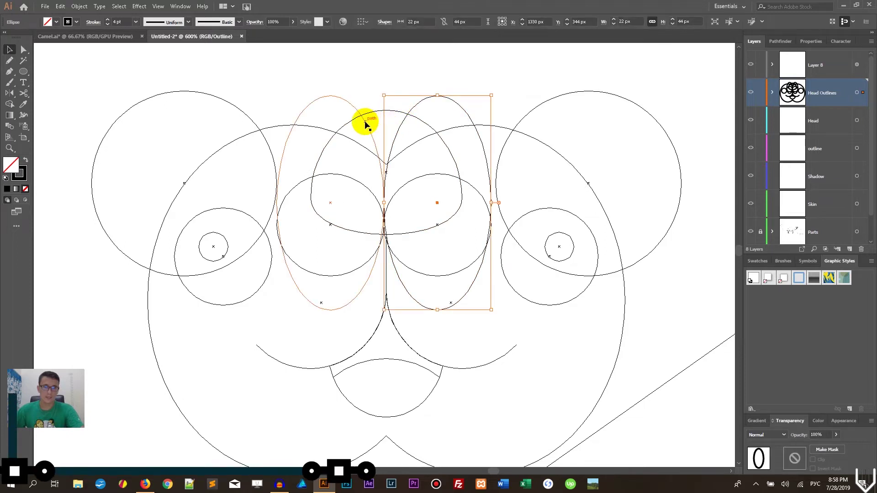
key("ctrl+g")
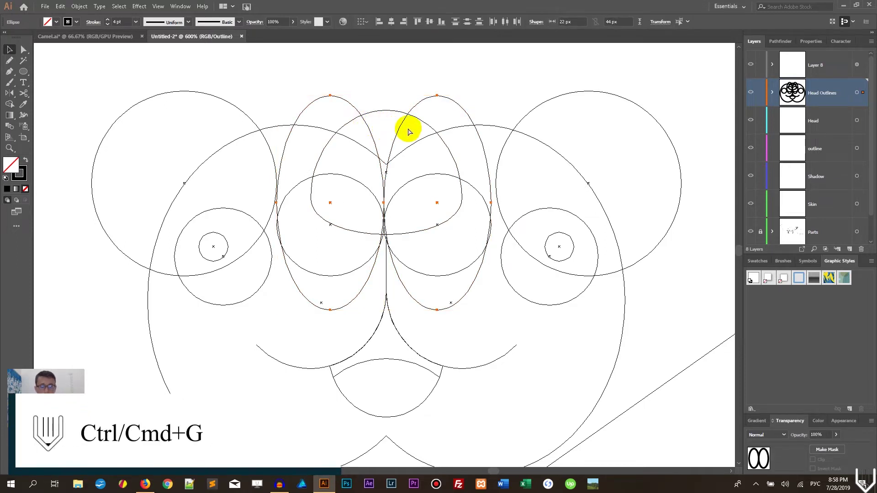
Step: Group the two rounder ellipses over the nose, and align all head parts to a common horizontal center
left_click(411, 180)
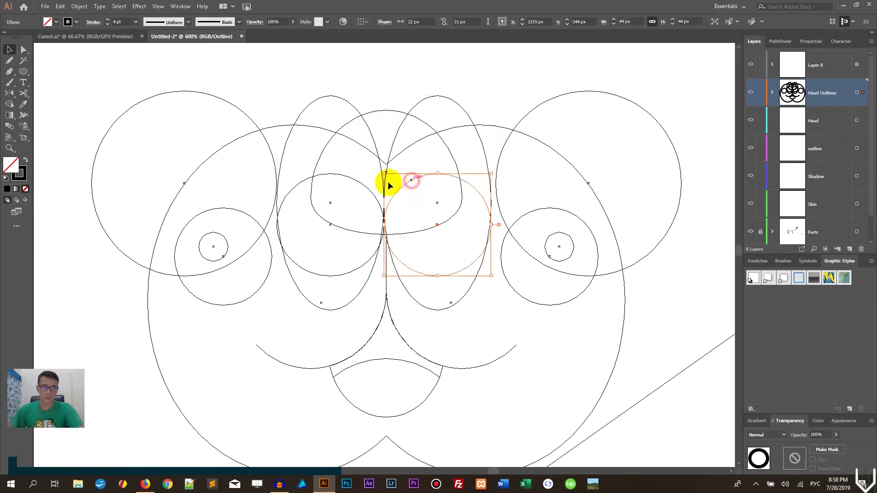
left_click(349, 181, "shift")
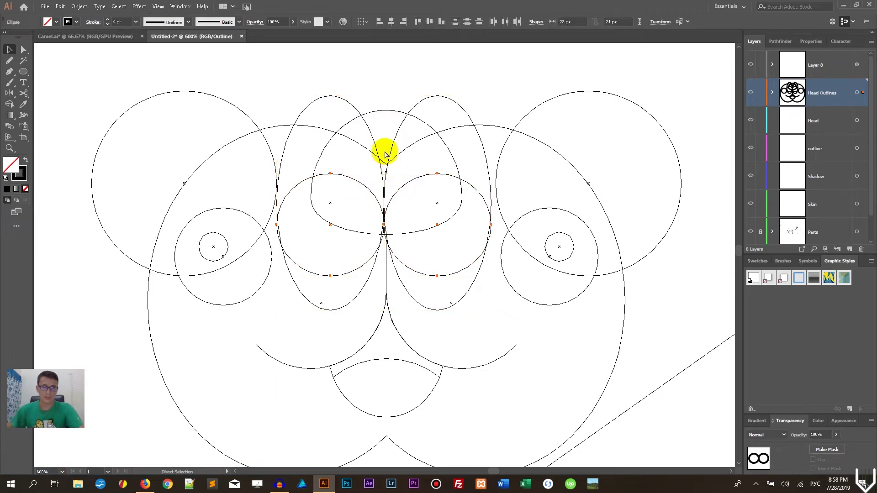
key("v")
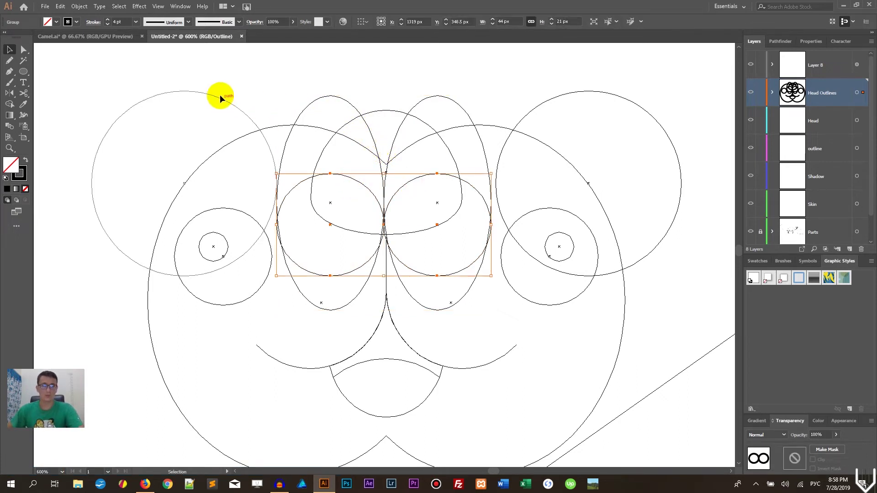
mouse_move(82, 84)
left_mouse_down()
mouse_move(363, 313)
mouse_move(685, 388)
left_mouse_up()
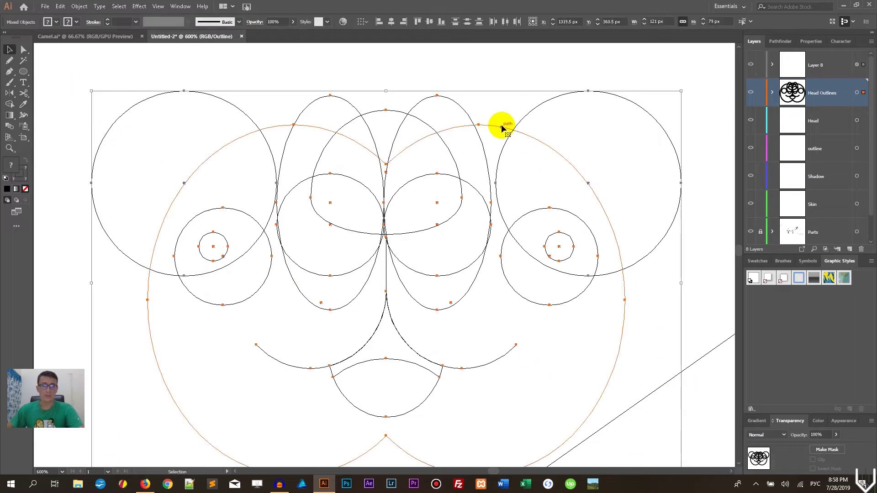
left_click(391, 21)
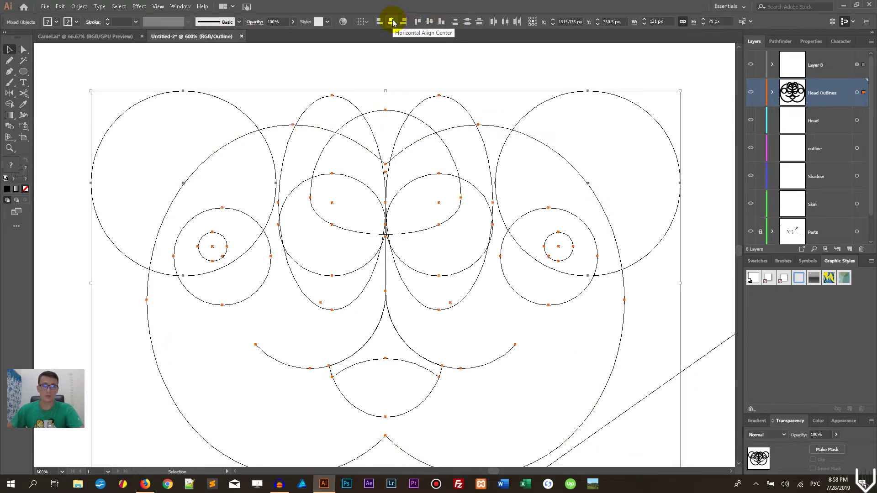
left_click(393, 78)
Step: Divide the nose shape and both ellipse pairs into separate regions inside the nose with the Shape Builder tool
left_click(403, 185)
left_click(404, 185)
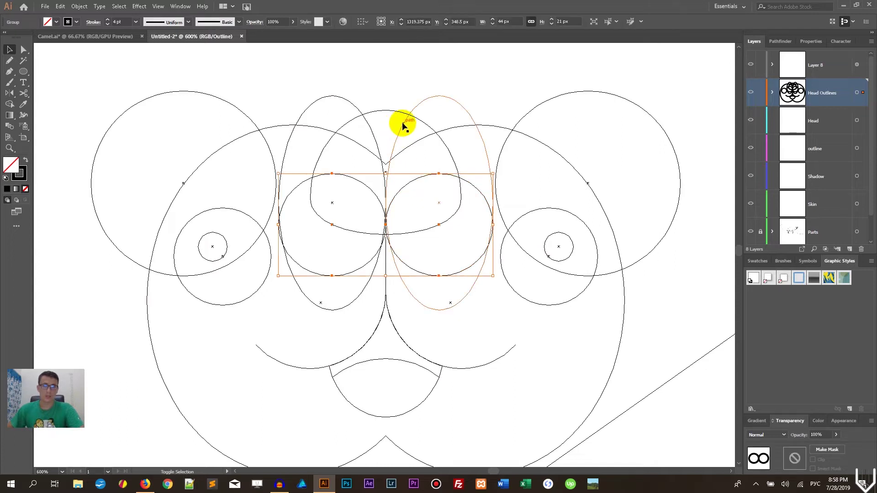
left_click(402, 123, "shift")
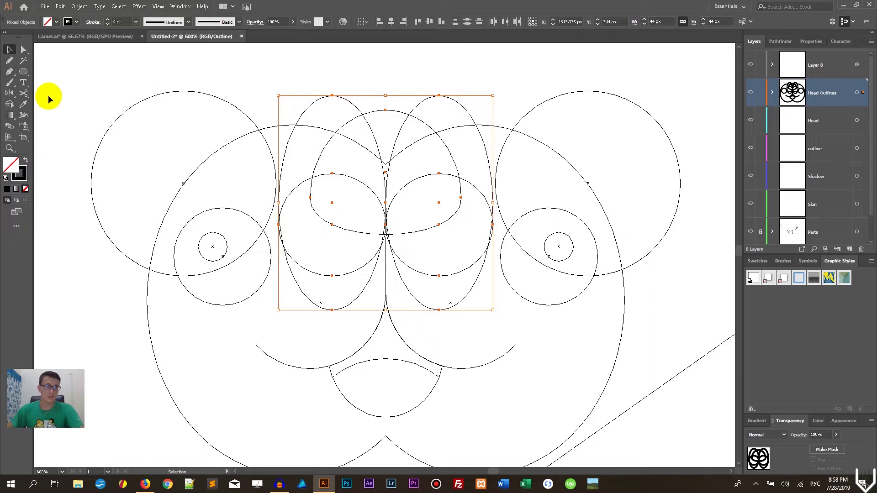
left_click(10, 105)
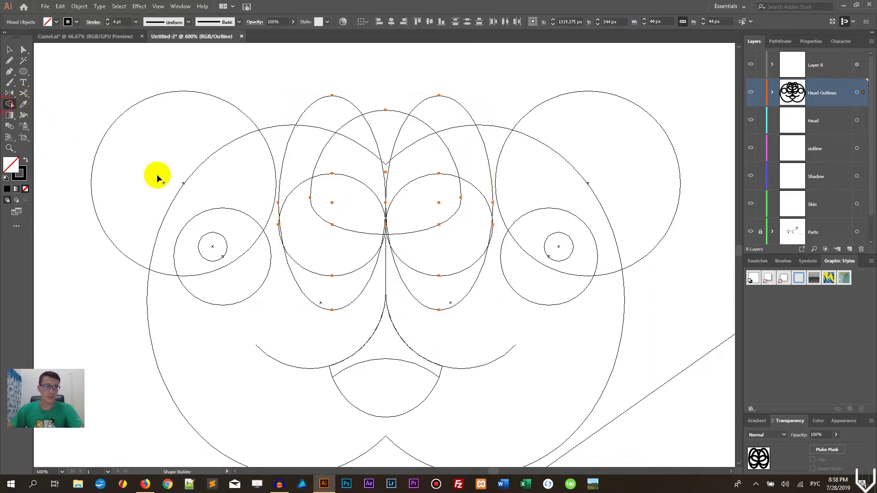
left_click_drag(322, 204, 342, 167)
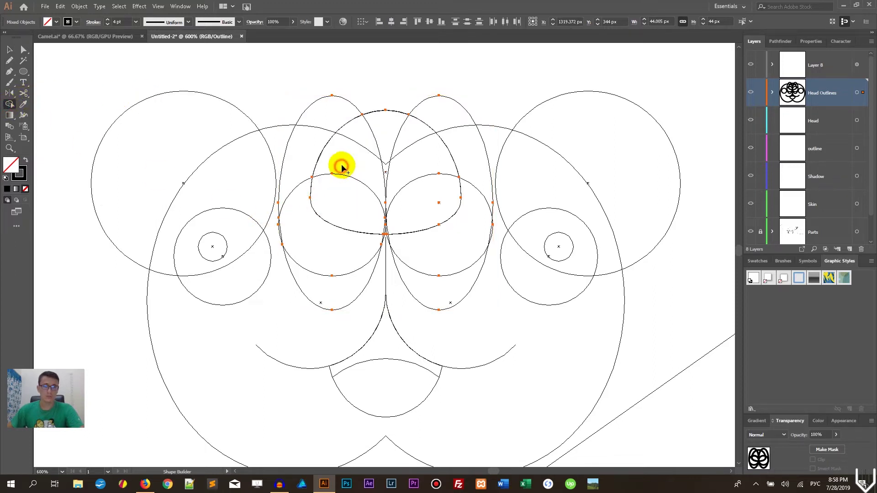
left_click(385, 132)
left_click(419, 149)
left_click(426, 195)
left_click(10, 50)
left_click(199, 86)
left_click(301, 115)
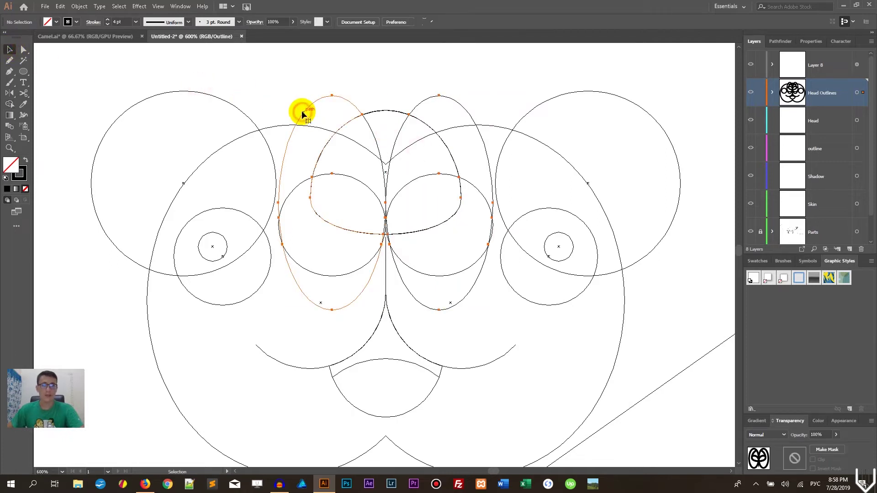
key("Delete")
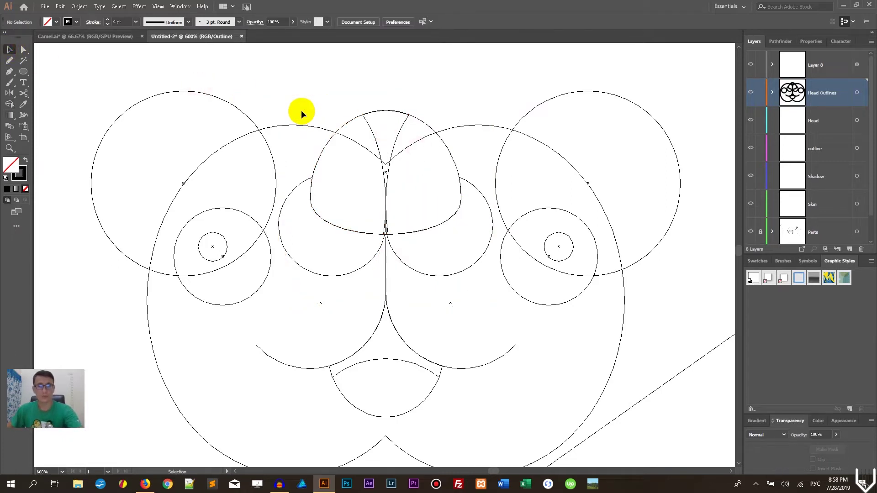
key("ctrl+z")
Step: Ungroup the divided ellipse pieces, and delete the leftover tall ellipse parts on both sides of the nose
right_click(343, 141)
left_click(377, 216)
left_click(333, 100)
left_click(336, 97)
key("Delete")
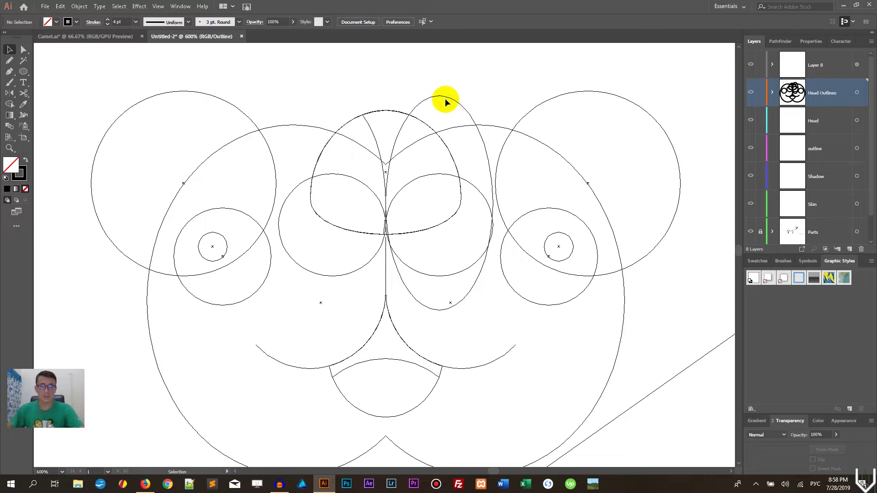
left_click(446, 99)
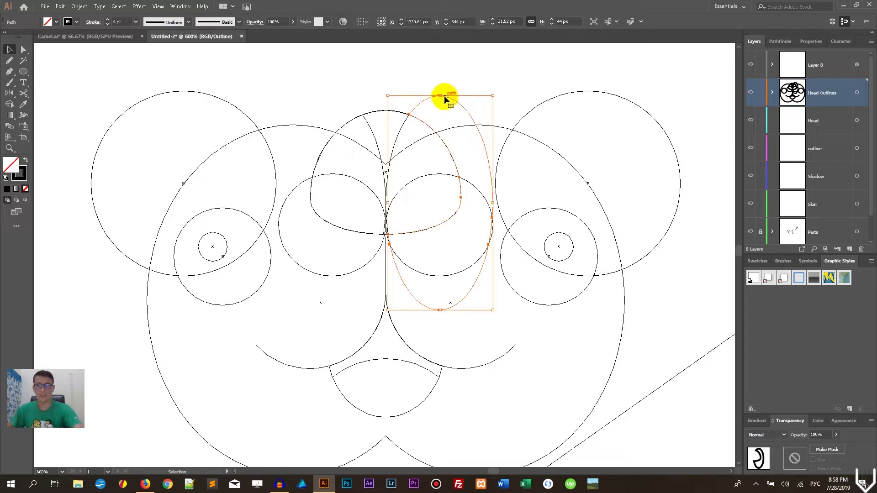
key("Delete")
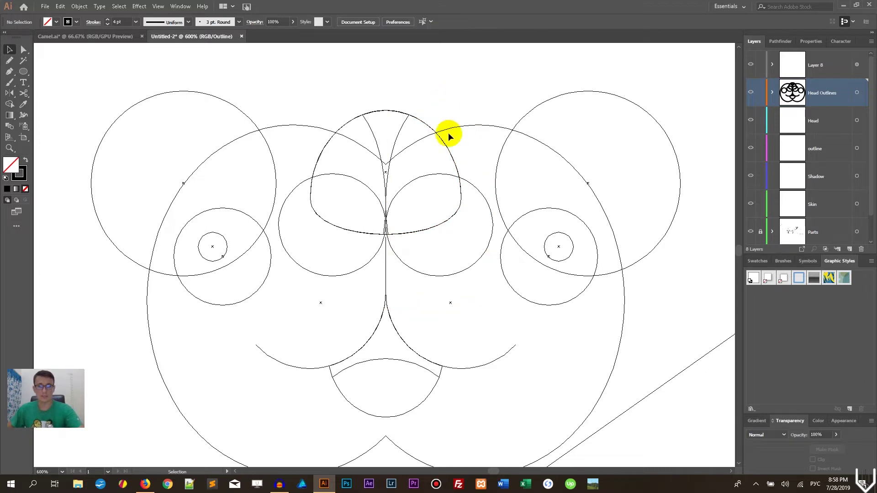
Step: Delete the leftover rounder ellipse parts outside the nose, and return from Outline view to the normal preview
left_click(473, 183)
key("Delete")
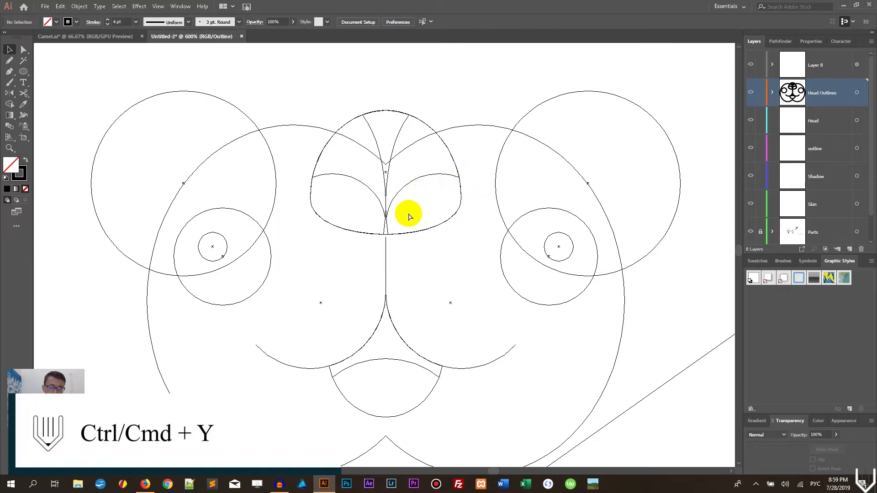
key("ctrl+y")
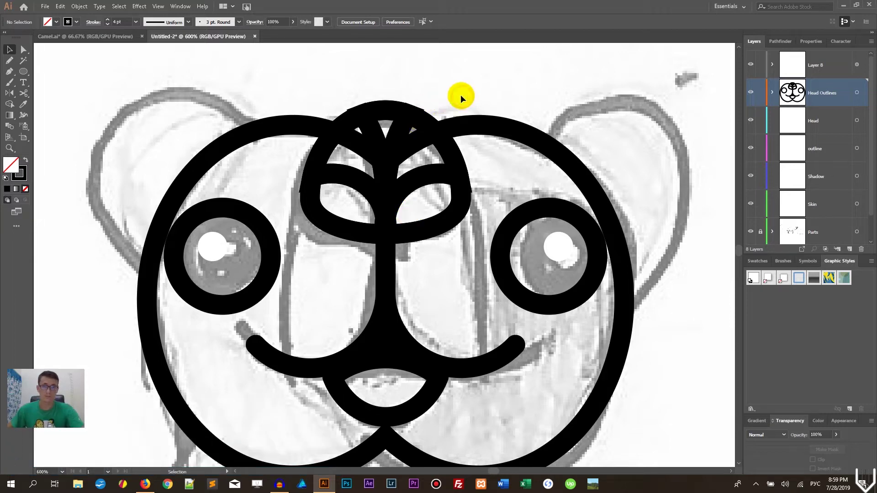
key("ctrl+minus")
key("ctrl+minus")
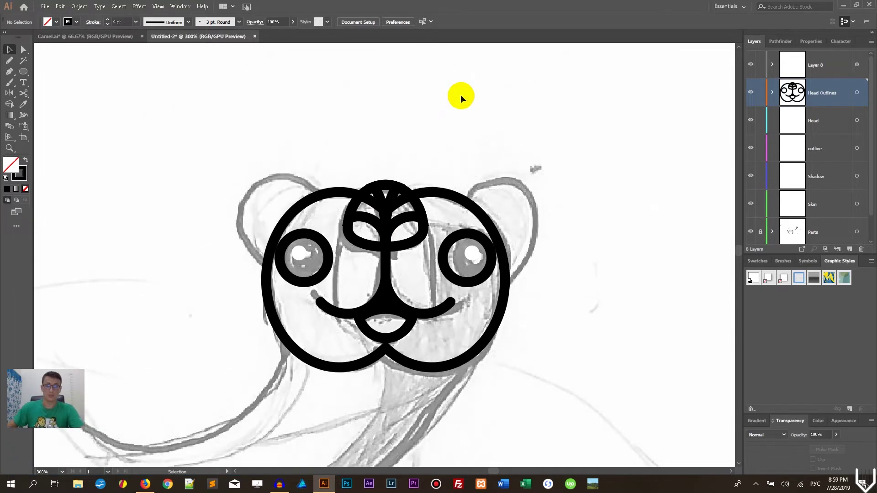
left_click(401, 223)
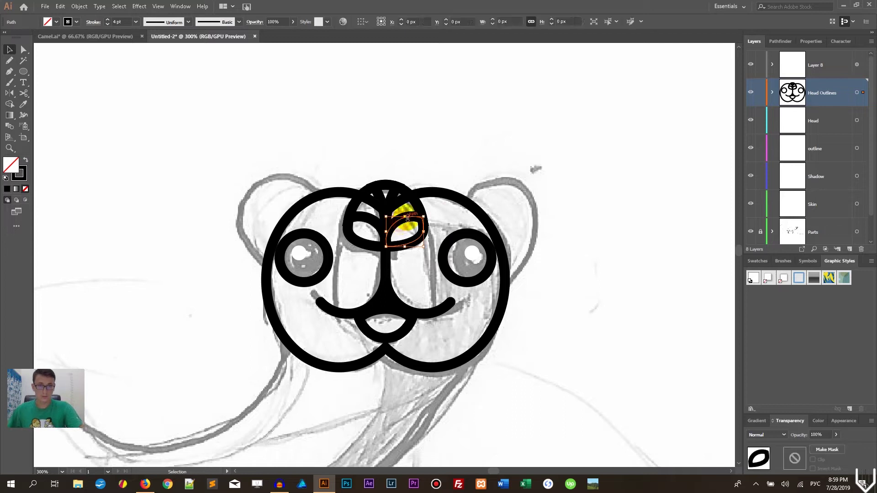
left_click(371, 154)
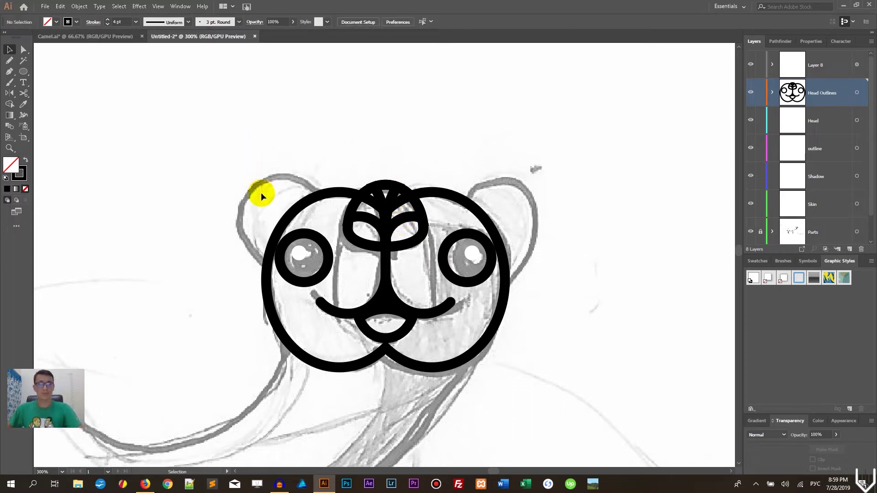
Step: Move the ear circles from Layer 8 to the Head Outlines layer
left_click(857, 65)
left_click(858, 65)
left_click_drag(863, 64, 863, 93)
left_click(546, 120)
Step: Select the complete head artwork on the Head Outlines layer and duplicate it onto the Head layer
key("ctrl+minus")
key("ctrl+minus")
key("ctrl+minus")
key("ctrl+minus")
key("ctrl+minus")
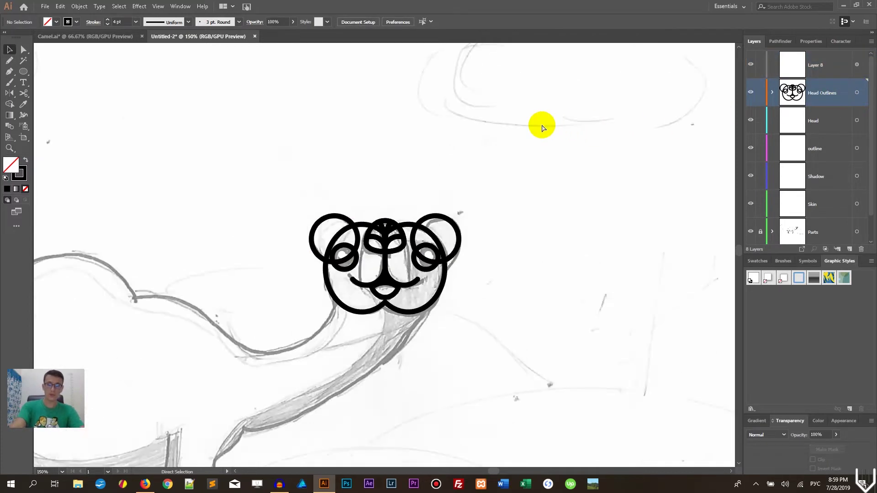
key("ctrl+plus")
key("ctrl+plus")
key("ctrl+plus")
key("ctrl+minus")
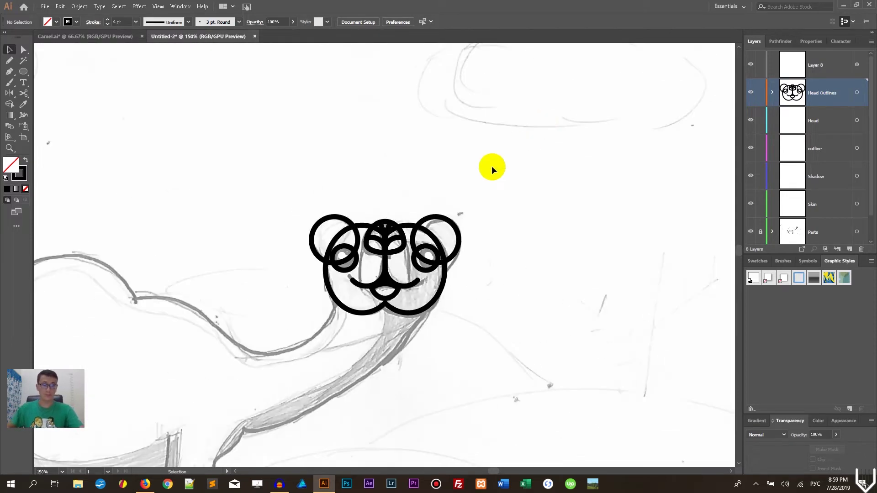
left_click_drag(371, 160, 526, 97)
left_click_drag(444, 96, 654, 223)
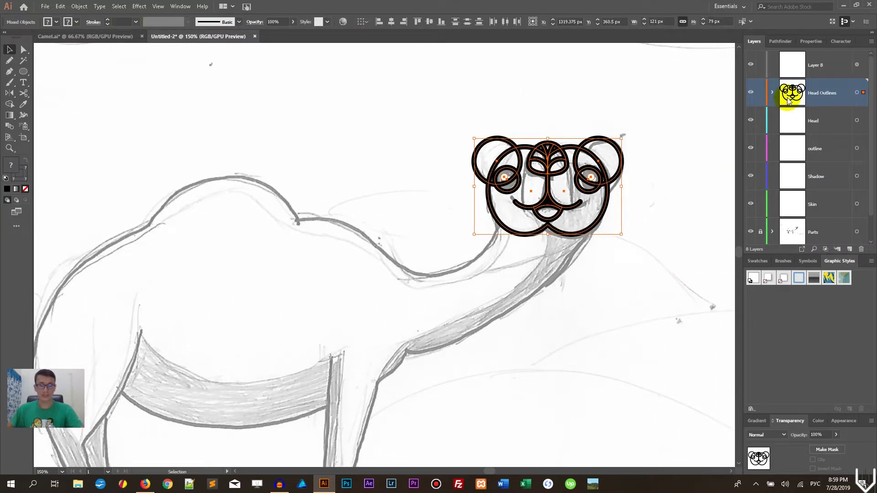
left_click_drag(863, 92, 859, 129)
left_click(634, 136)
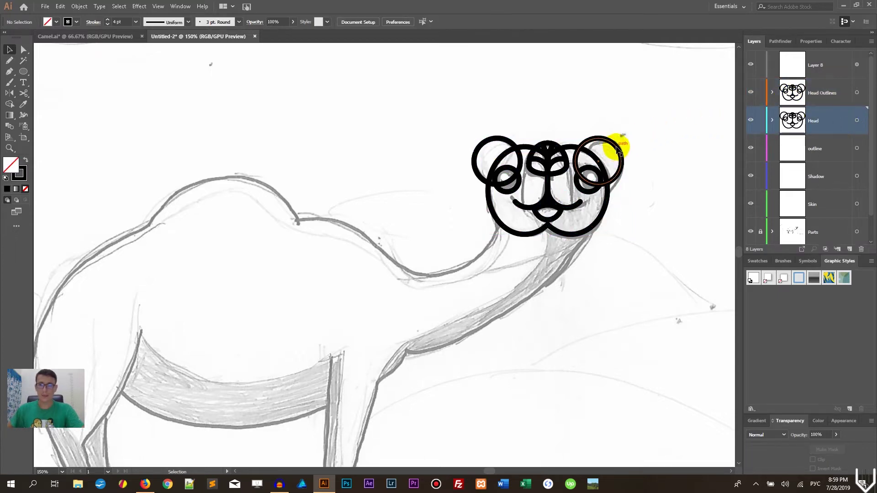
Step: Create a new layer and place it directly beneath the Skin layer
left_click(617, 147)
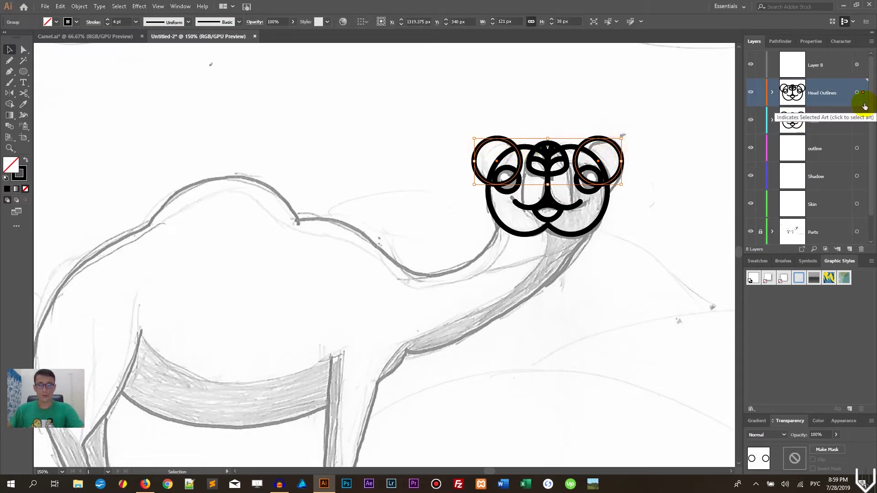
scroll(863, 78, "down", 1)
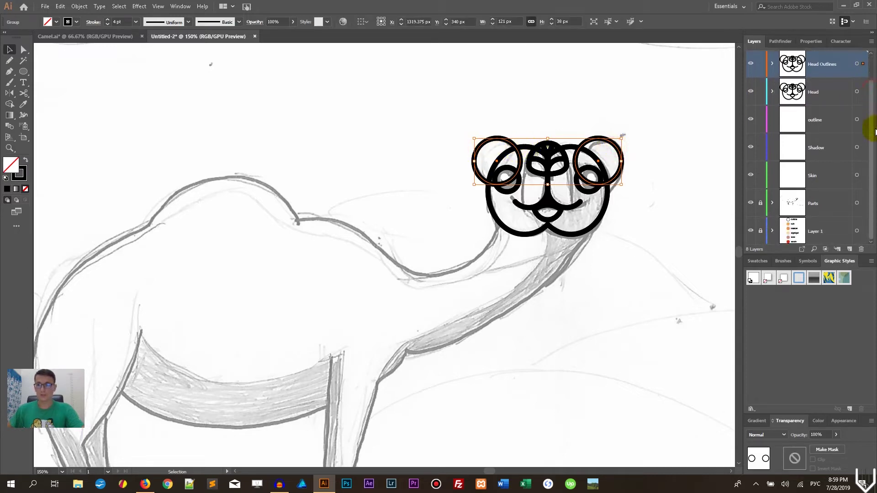
left_click(863, 64)
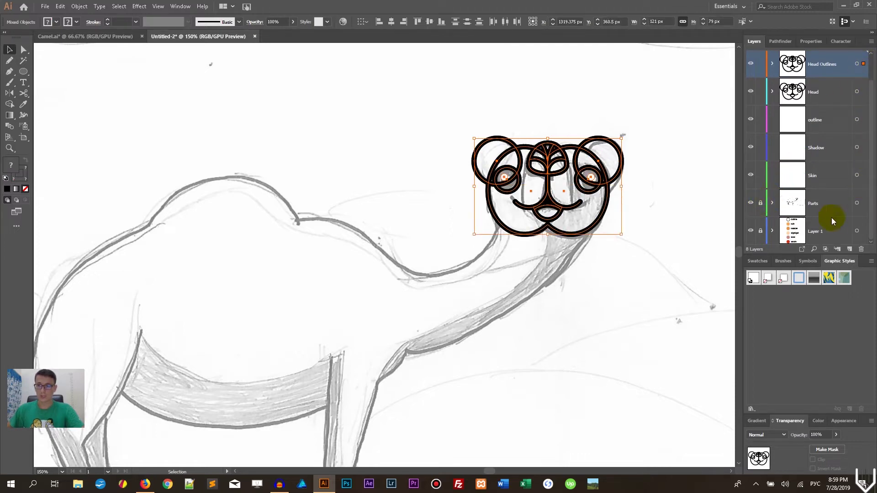
left_click(848, 248)
left_click_drag(825, 62, 836, 214)
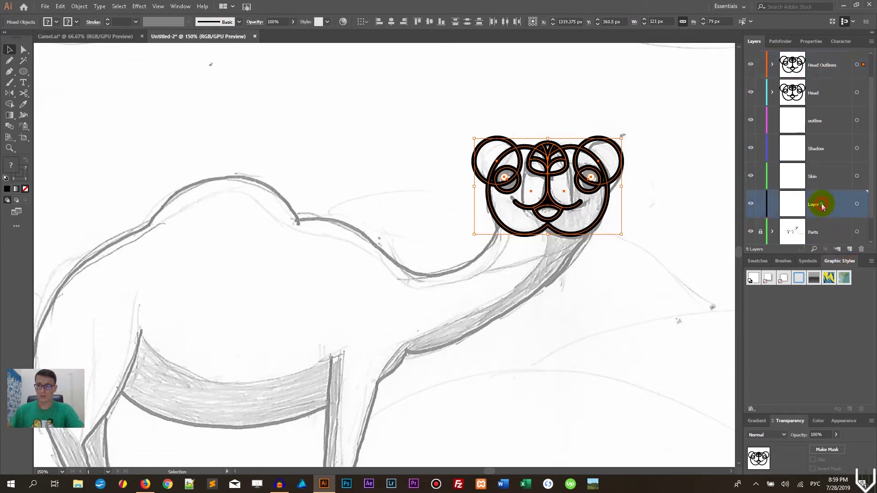
Step: Move the ear circles from both the Head Outlines and Head layers into the new layer, and expand its contents
left_click_drag(863, 65, 862, 204)
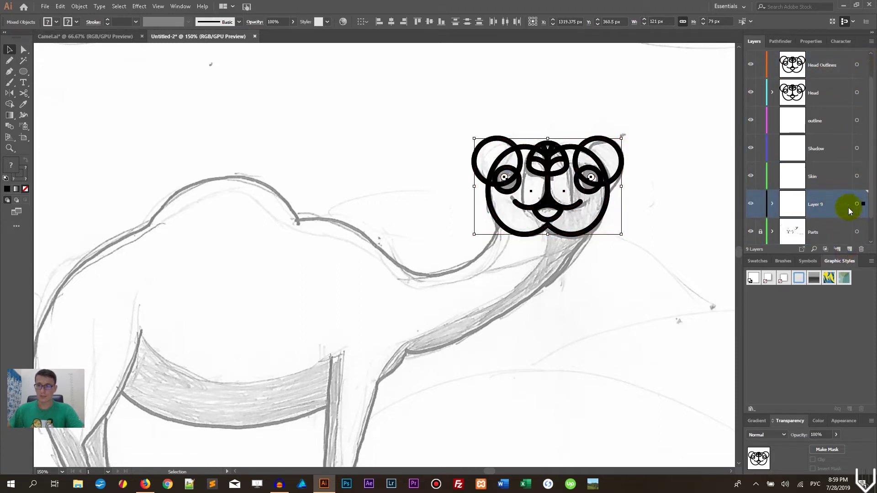
left_click_drag(863, 94, 862, 204)
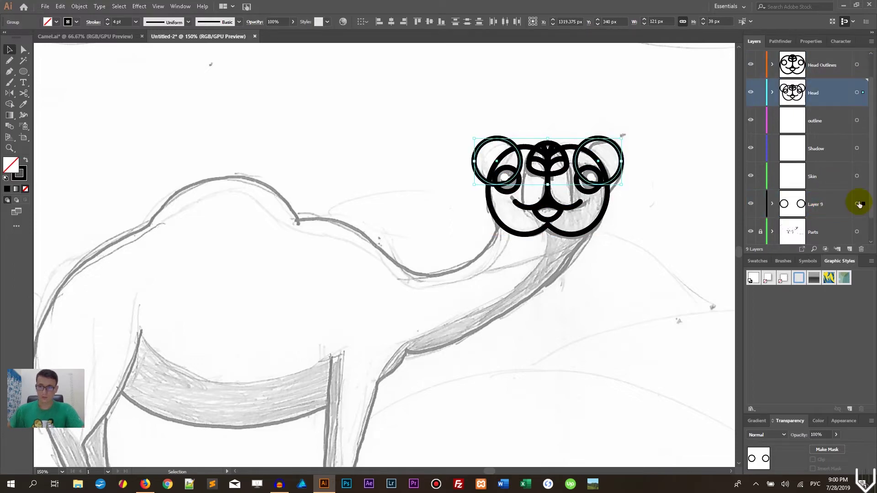
left_click(772, 204)
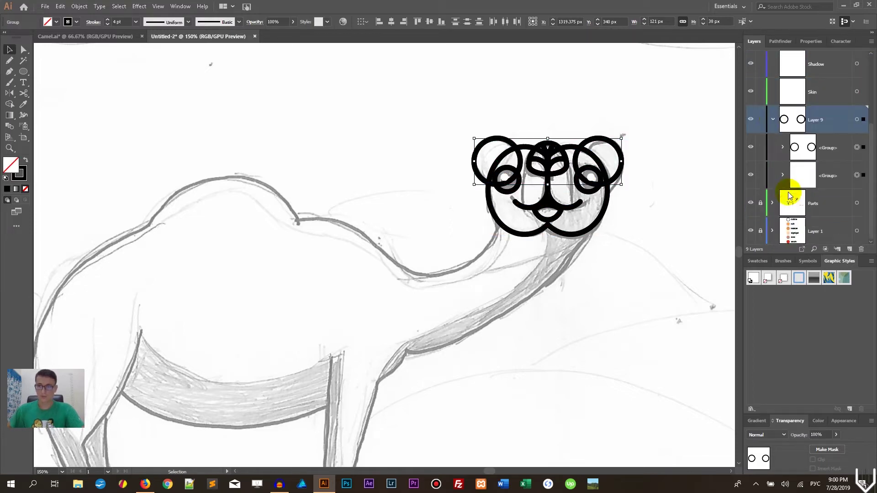
left_click(605, 99)
Step: Fill the lower group of ear circles with the Skin color sampled from the palette, without a stroke
left_click(857, 176)
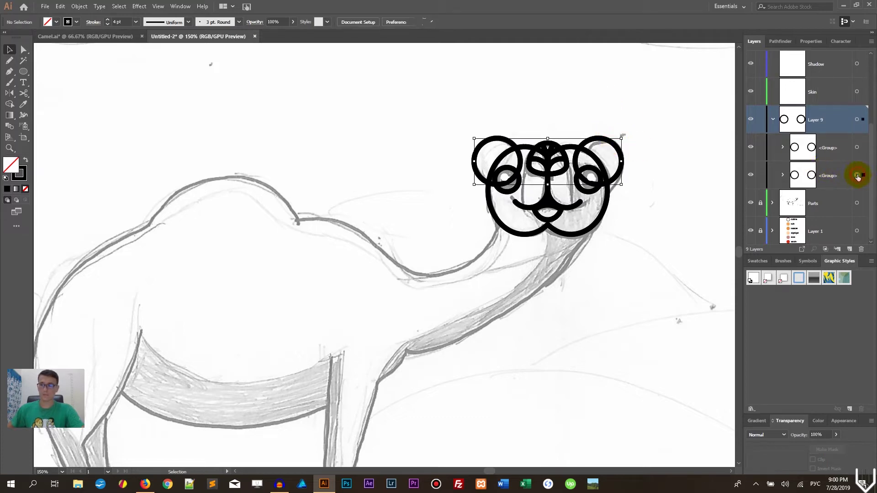
key("ctrl+minus")
key("ctrl+minus")
key("ctrl+minus")
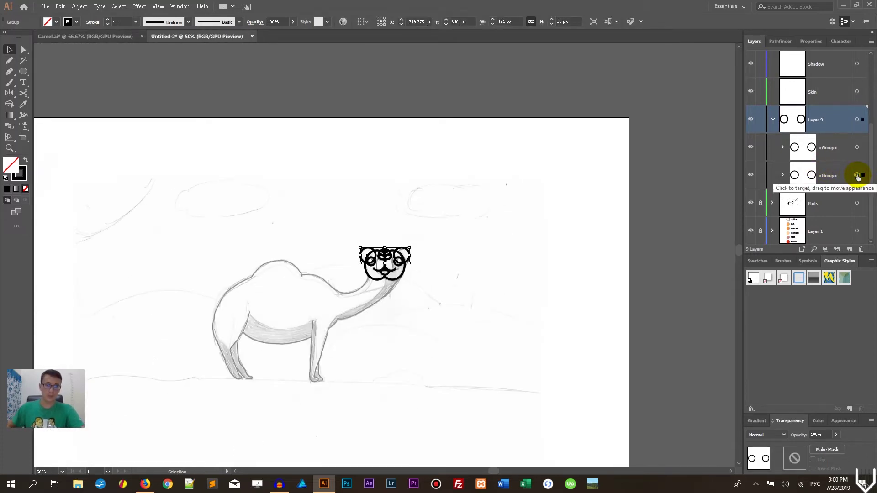
left_click_drag(309, 178, 452, 165)
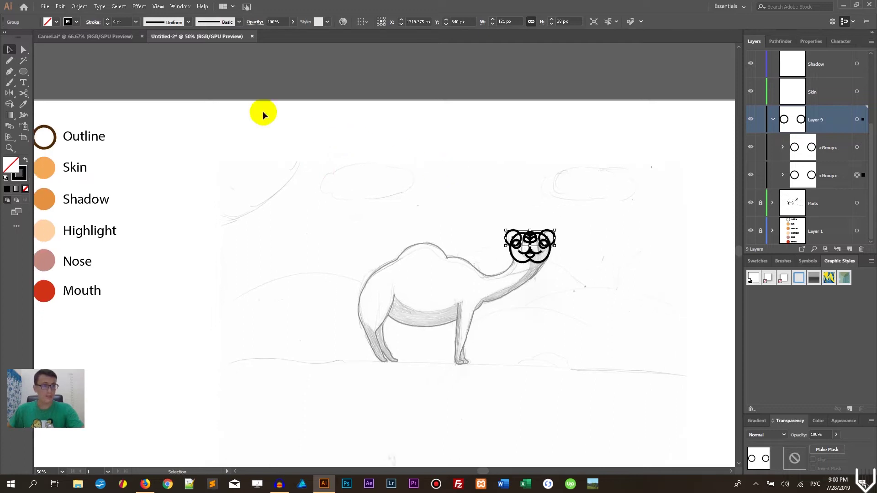
left_click(24, 105)
left_click(44, 168)
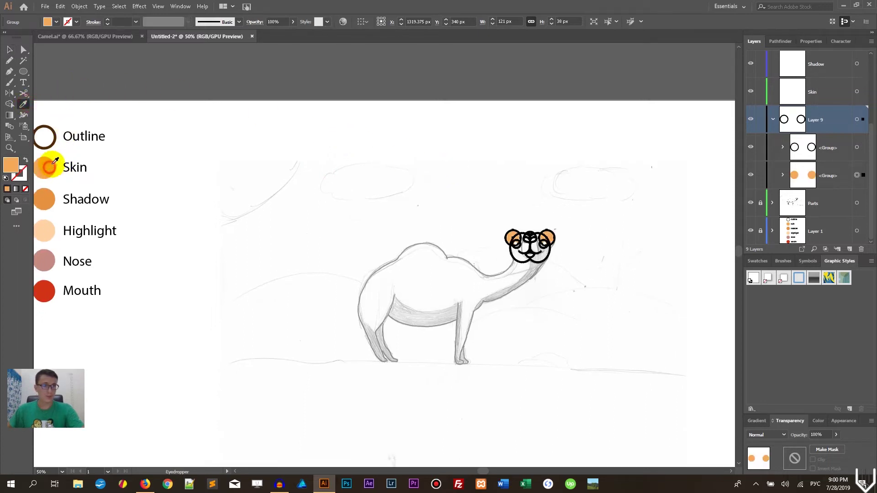
left_click(459, 179, "ctrl")
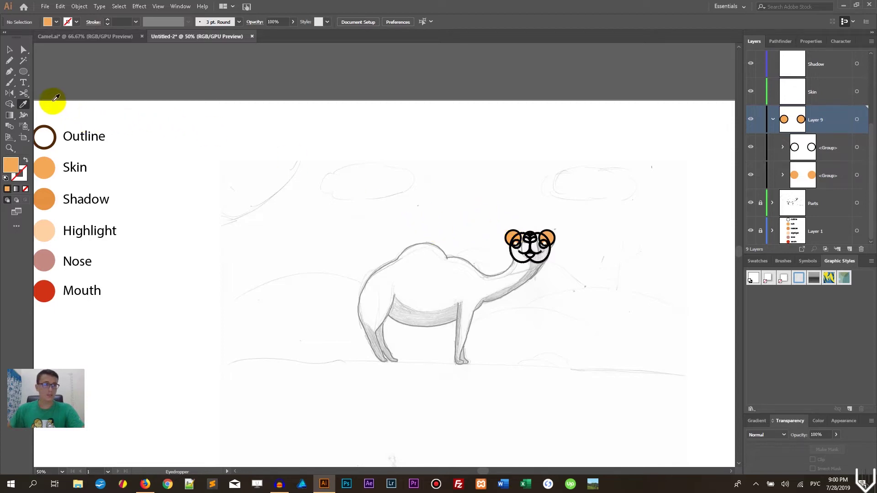
Step: Collapse the layer holding the ear circles and lock the Head layer
left_click(24, 60)
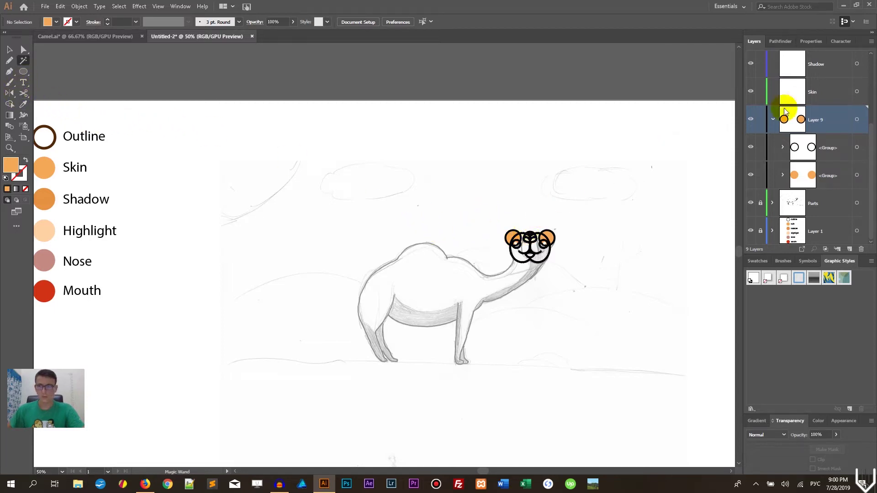
scroll(785, 137, "up", 4)
left_click(772, 121)
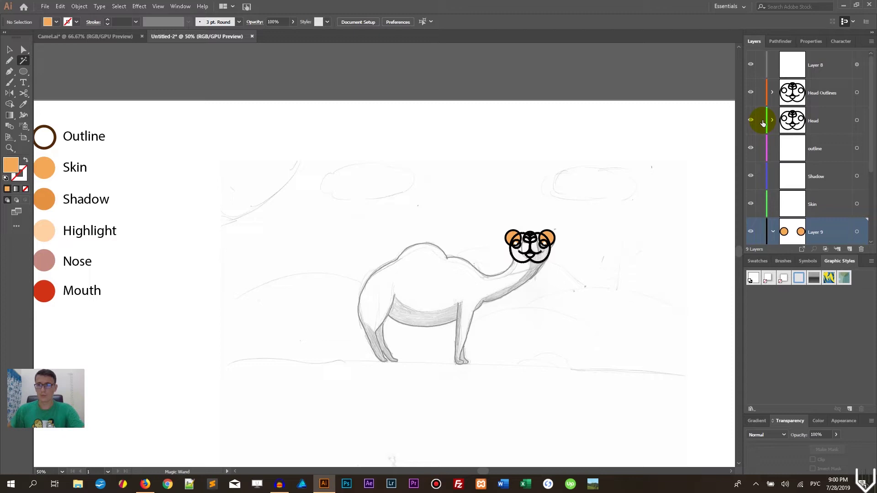
left_click(771, 237)
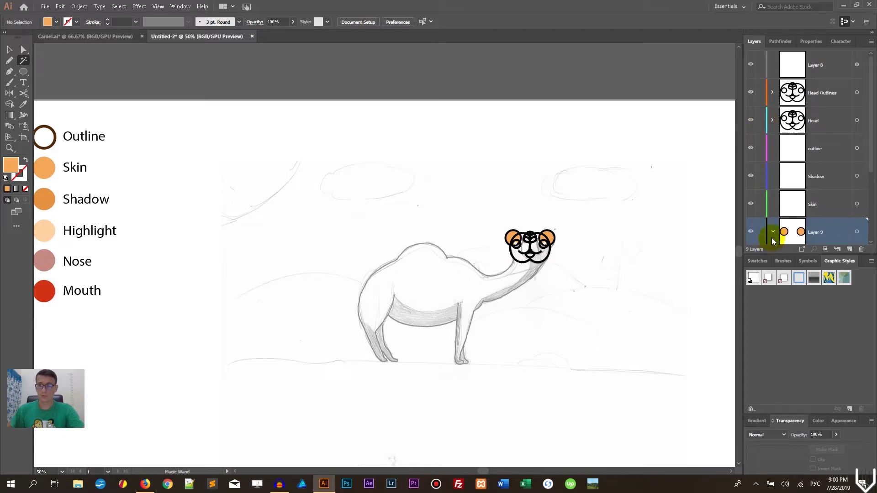
left_click(760, 120)
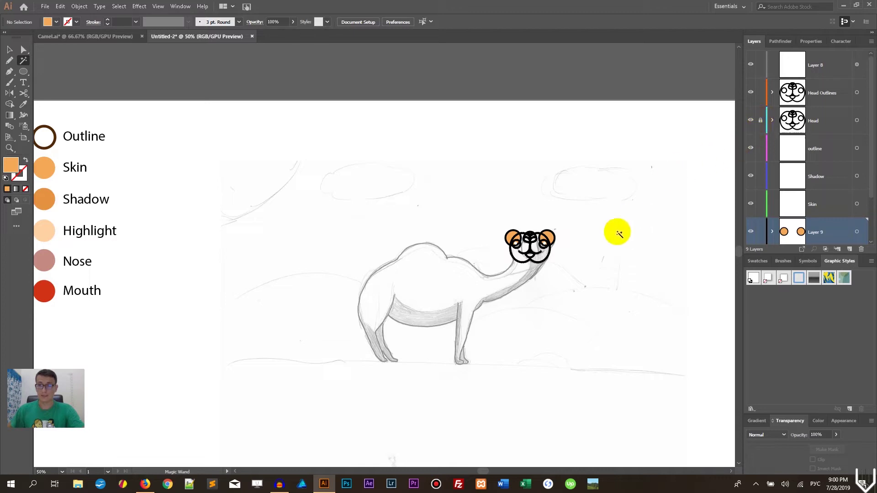
Step: Select all artwork on the Head Outlines layer and give it the dark brown Outline style sampled from the palette, stroke color 512905
key("ctrl+equal")
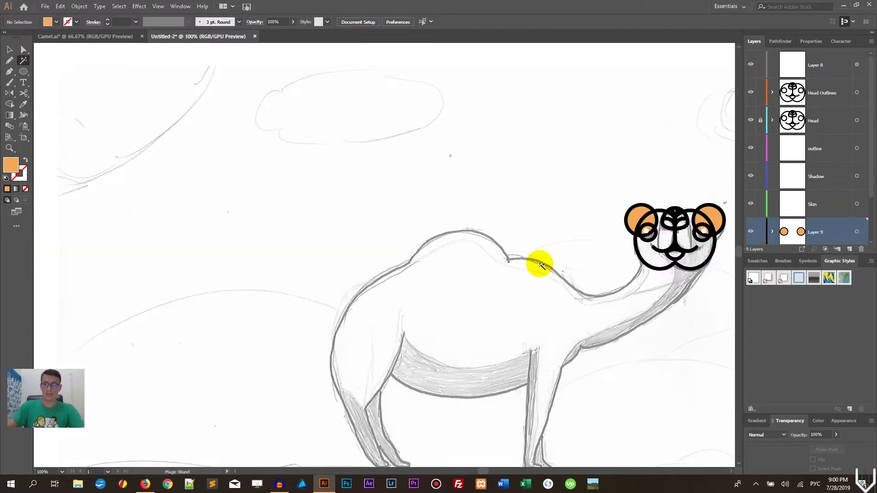
left_click_drag(644, 120, 477, 105)
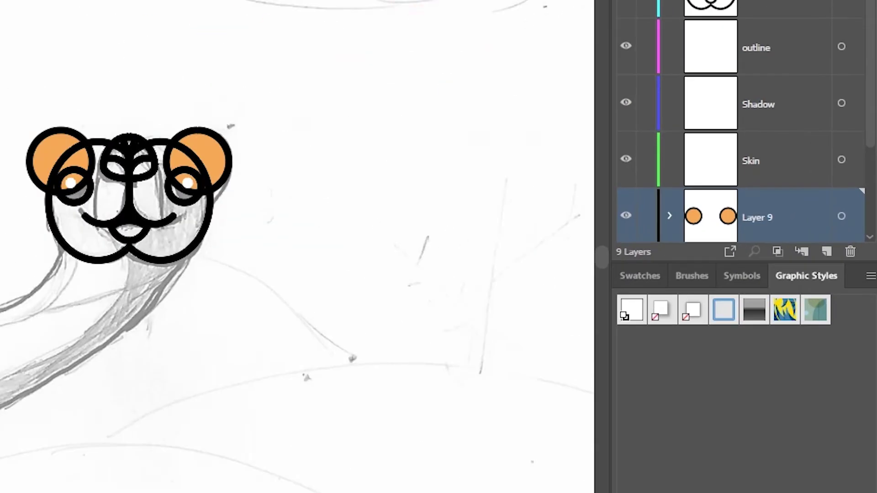
left_click(82, 212)
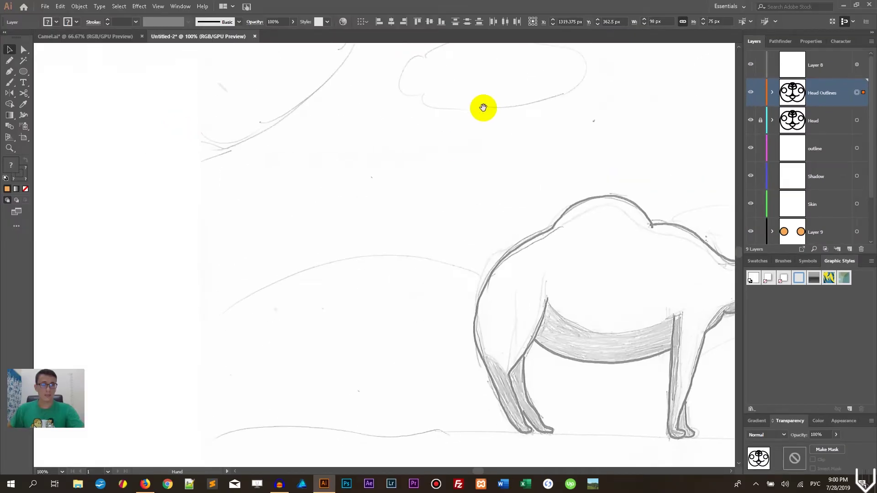
left_click_drag(201, 119, 431, 208)
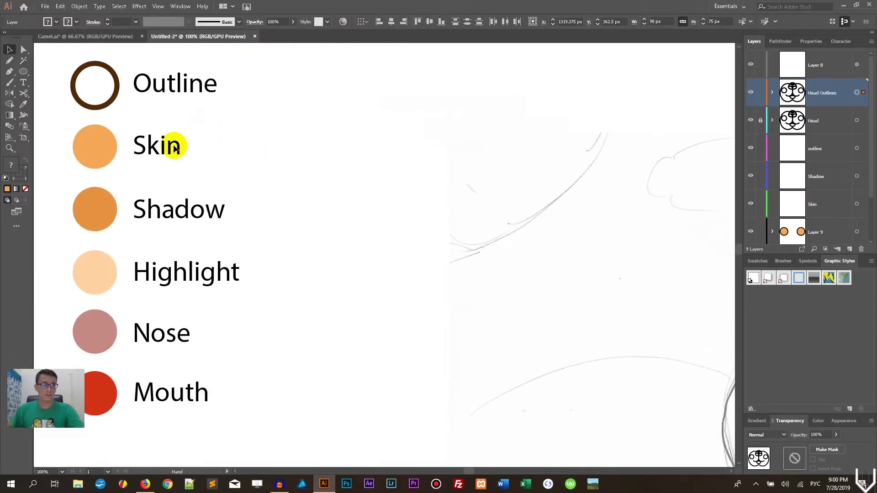
left_click(24, 104)
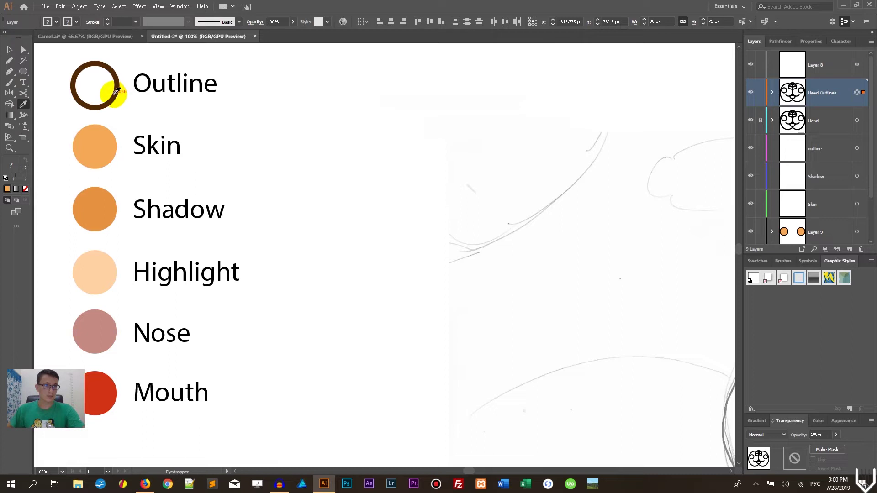
left_click(116, 92)
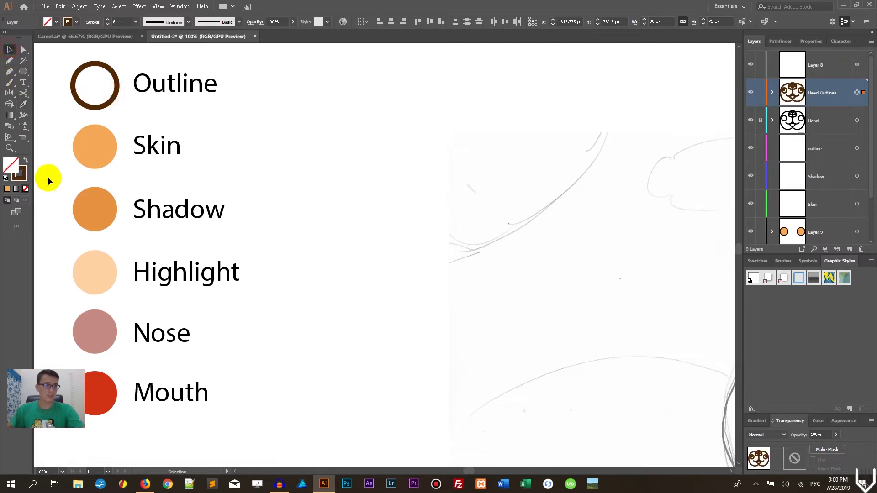
double_click(19, 174)
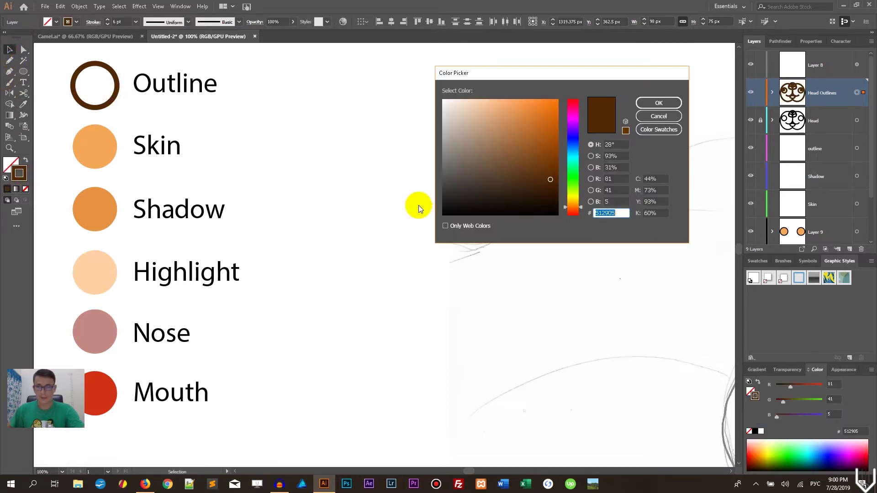
left_click(658, 103)
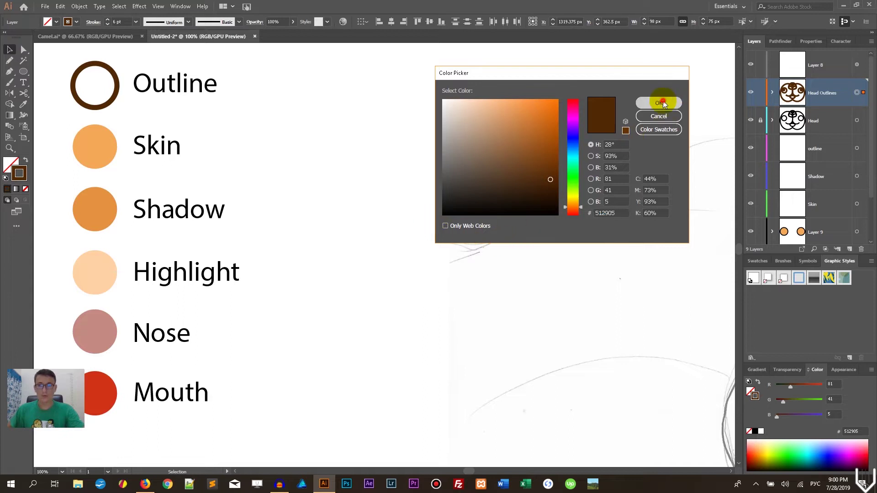
left_click_drag(662, 166, 166, 176)
left_click_drag(503, 192, 390, 119)
left_click(514, 167)
left_click(494, 209)
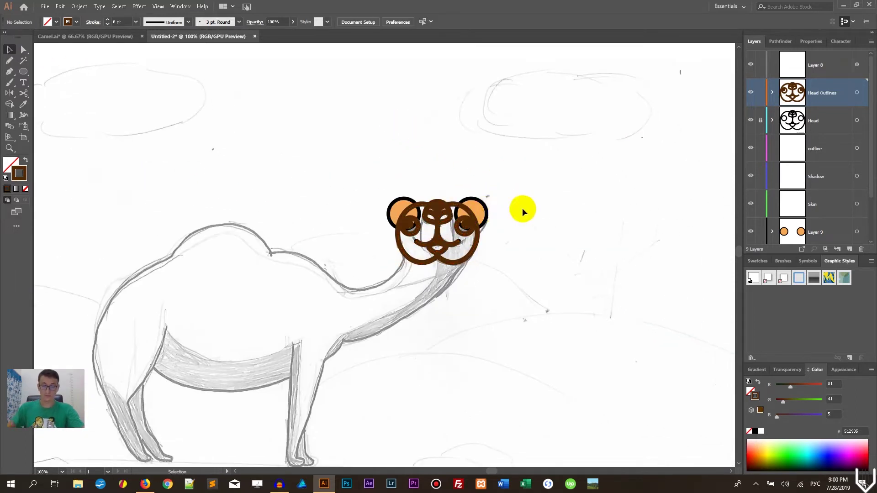
Step: Delete both brown eyes from the Head Outlines layer, keeping the black eyes on the Head layer
key("ctrl+equal")
key("ctrl+equal")
key("ctrl+equal")
left_click(423, 218)
left_click(404, 237)
left_click(487, 175)
key("Delete")
left_click(605, 170)
key("Delete")
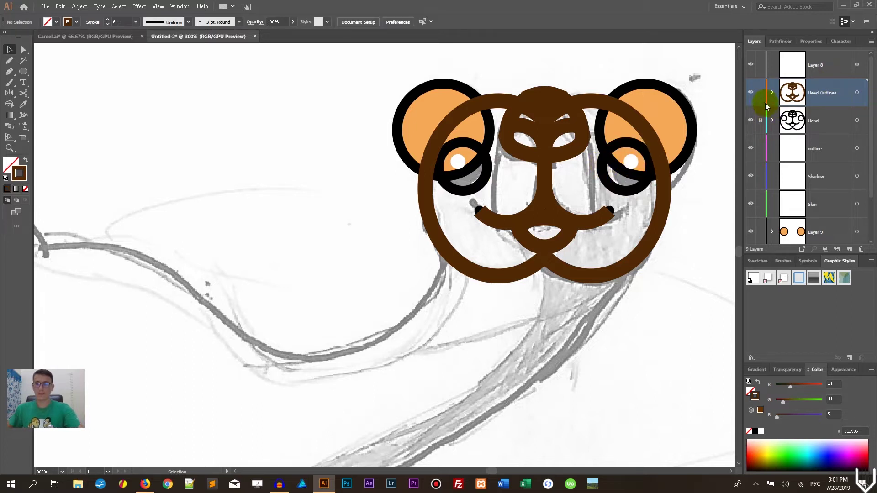
Step: Unlock the Head layer and ungroup the black eyes until the left eye's circles are separate
left_click(760, 120)
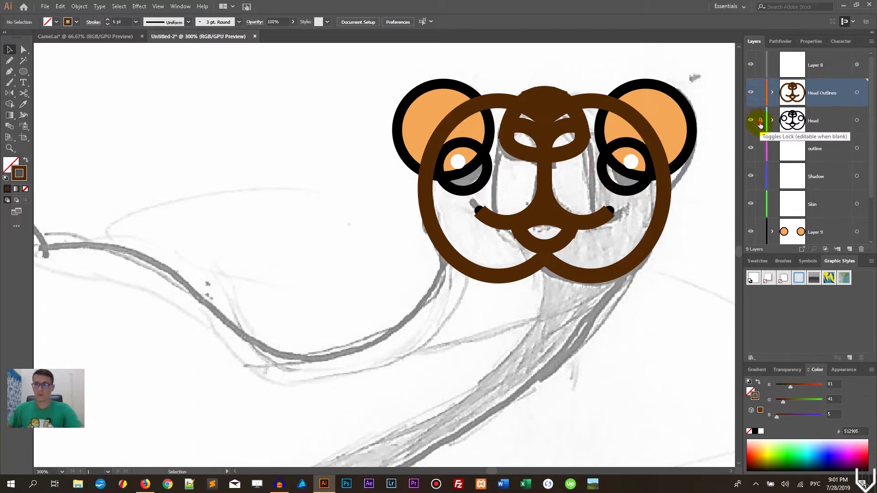
left_click(603, 176)
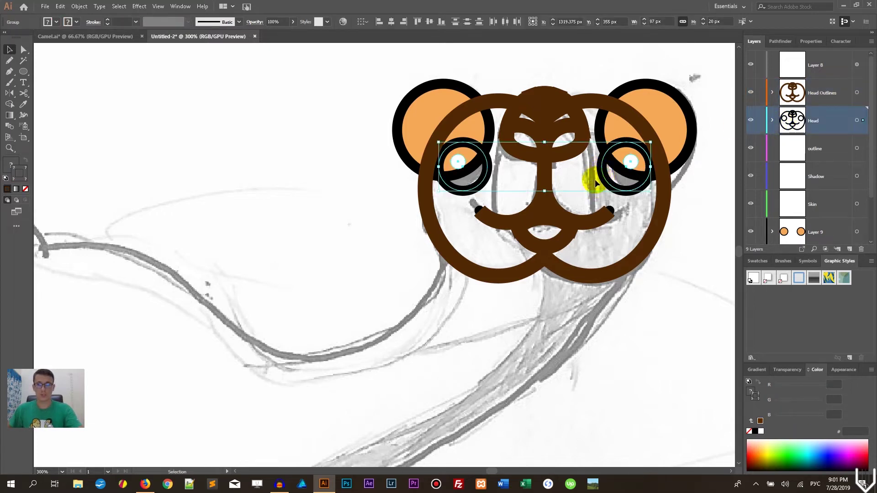
left_click(333, 173)
left_click(487, 180)
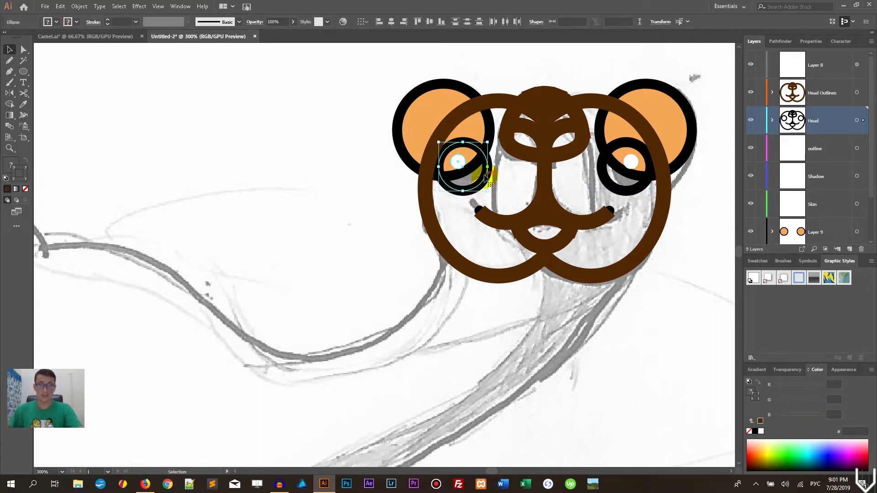
left_click(333, 187)
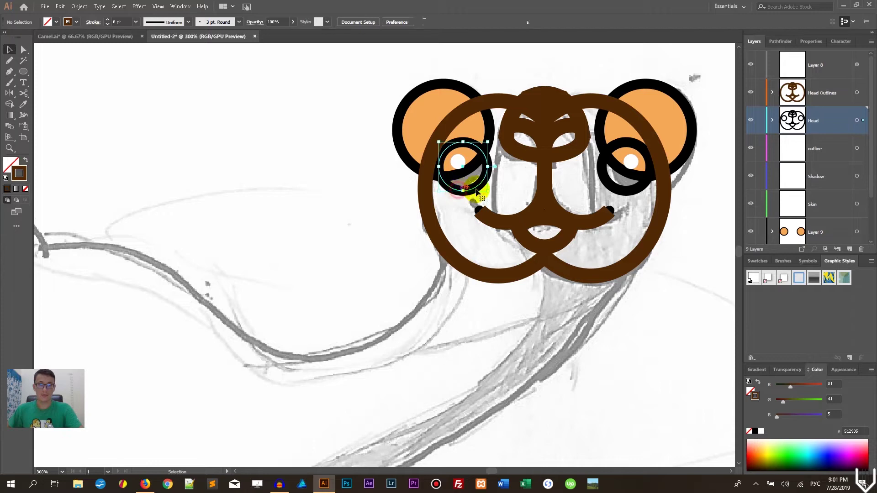
Step: Swap fill and stroke on the left eye's outer circle to make it a solid black disc without a stroke
left_click(475, 187)
key("shift+x")
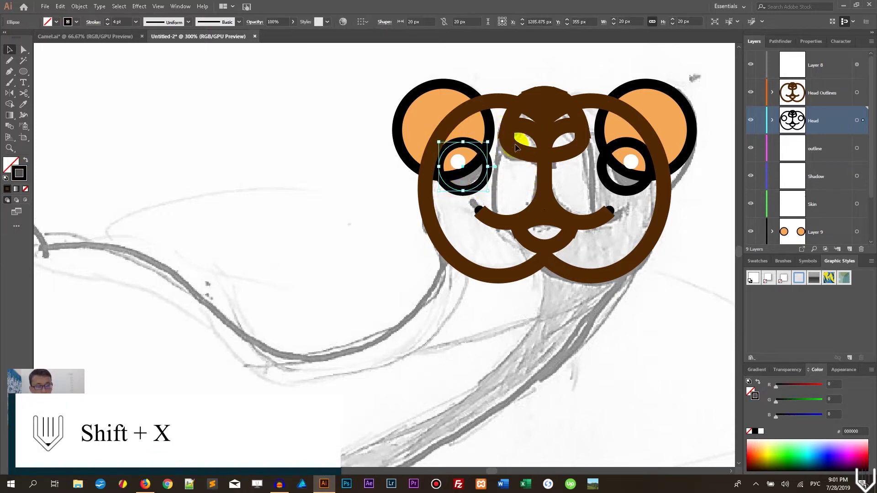
key("shift+x")
left_click(244, 186)
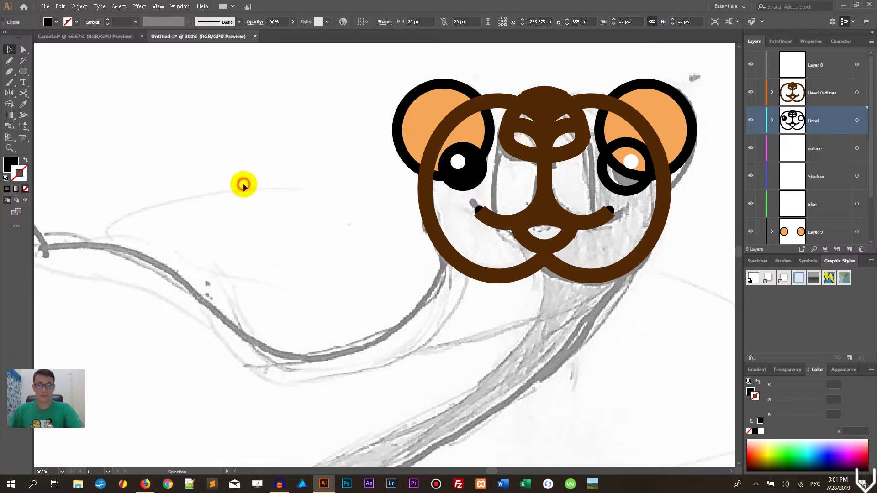
Step: Ungroup the right eye and swap fill and stroke on its outer circle, giving a solid black fill without a stroke
left_click(602, 173)
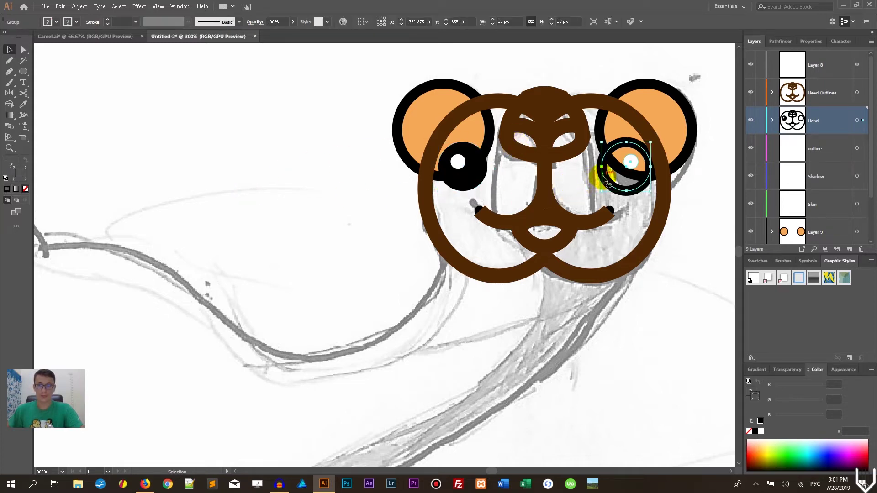
key("ctrl")
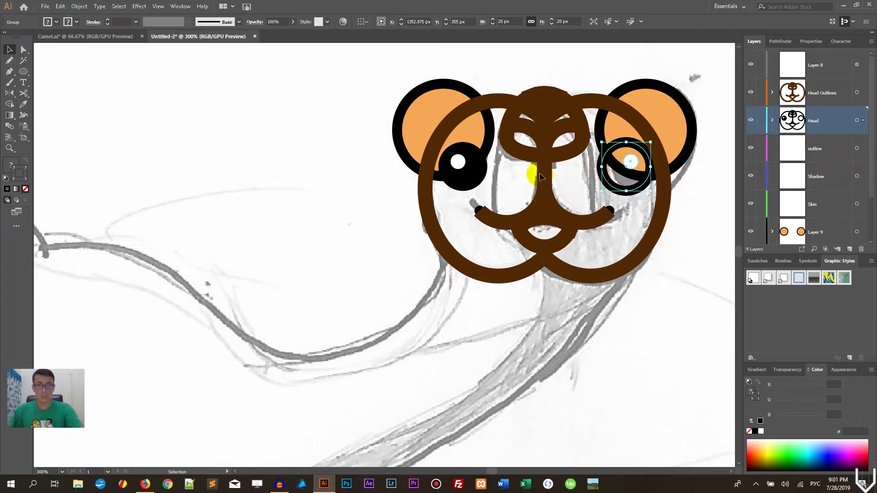
left_click(320, 195)
left_click(603, 184)
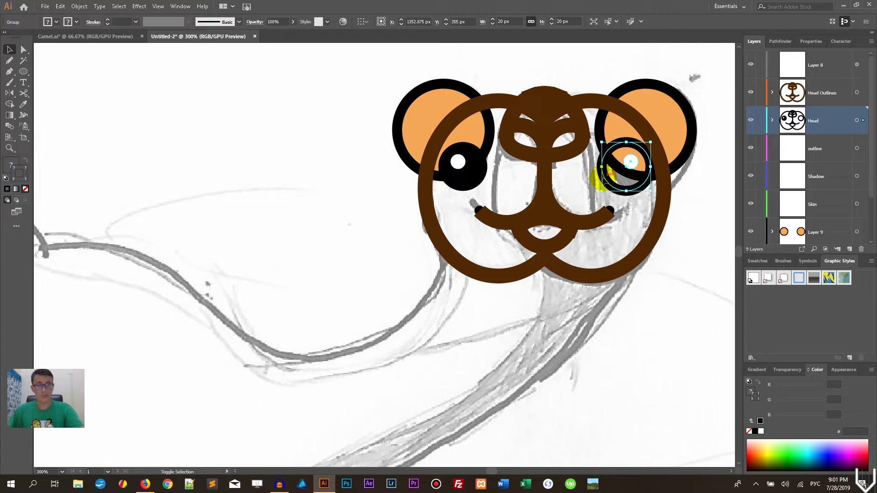
left_click(612, 185)
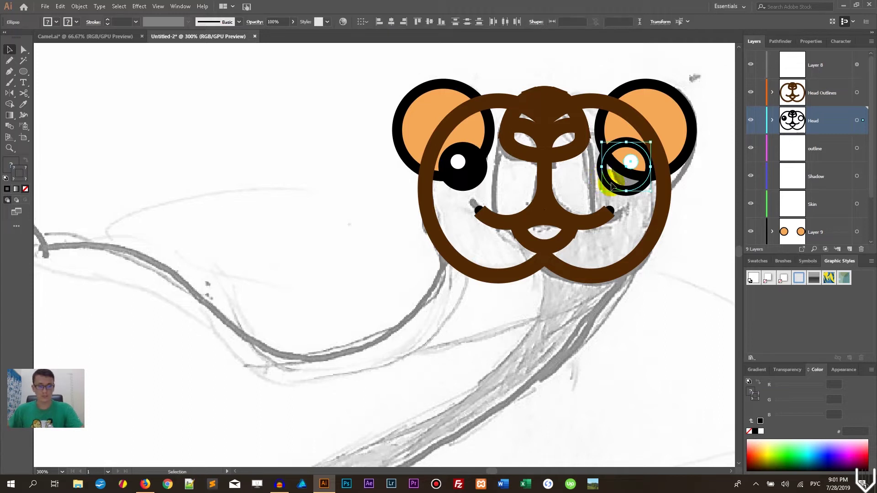
left_click(636, 192)
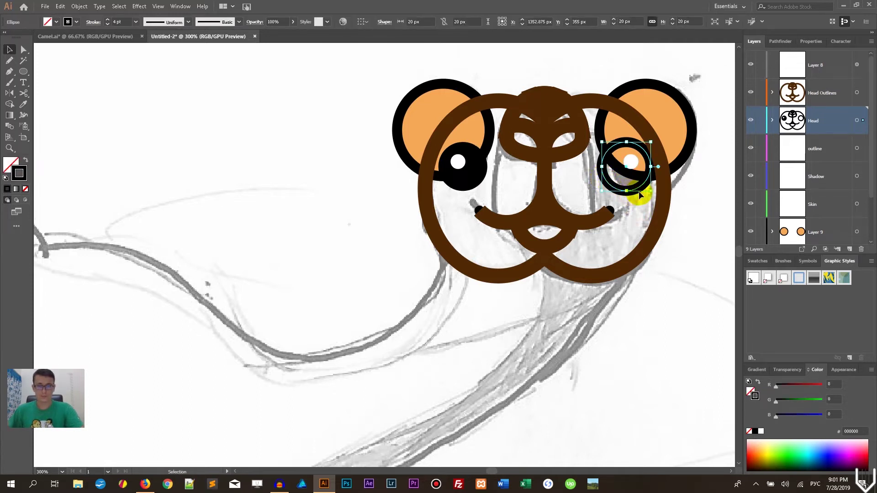
key("shift+x")
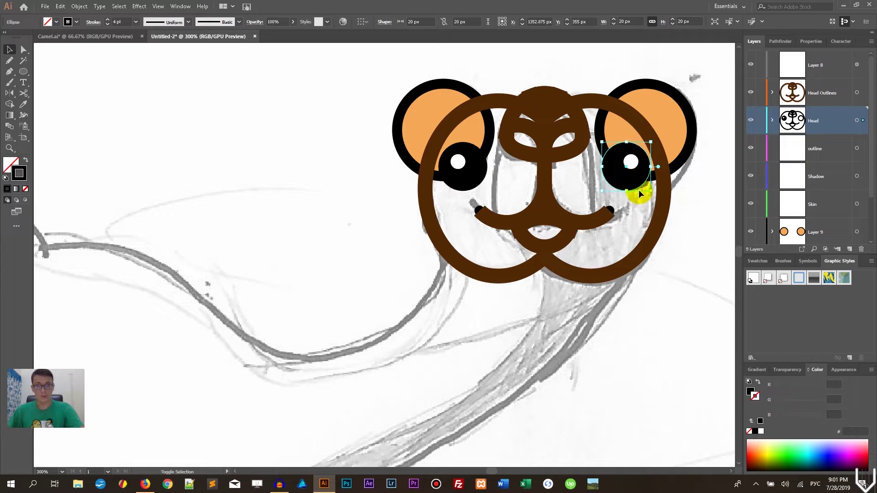
left_click(709, 180)
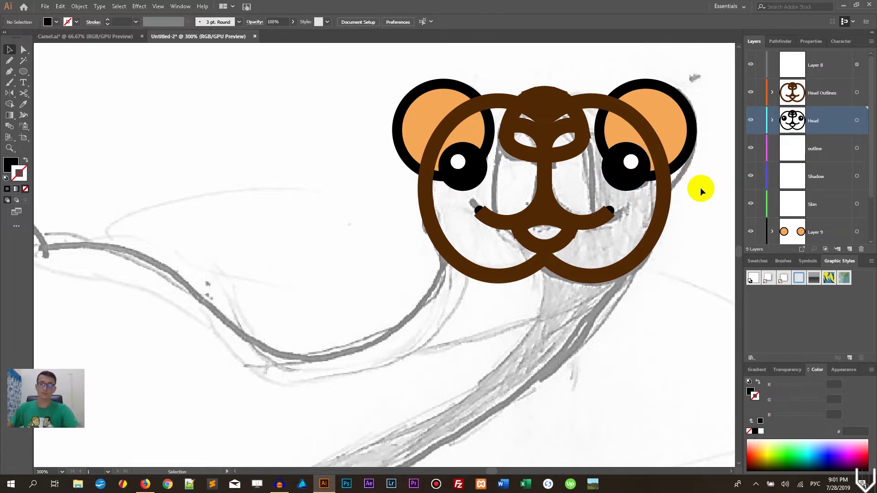
Step: Apply the brown outline style sampled from the head outline to the black ear outline group
left_click(695, 127)
scroll(719, 122, "down", 2)
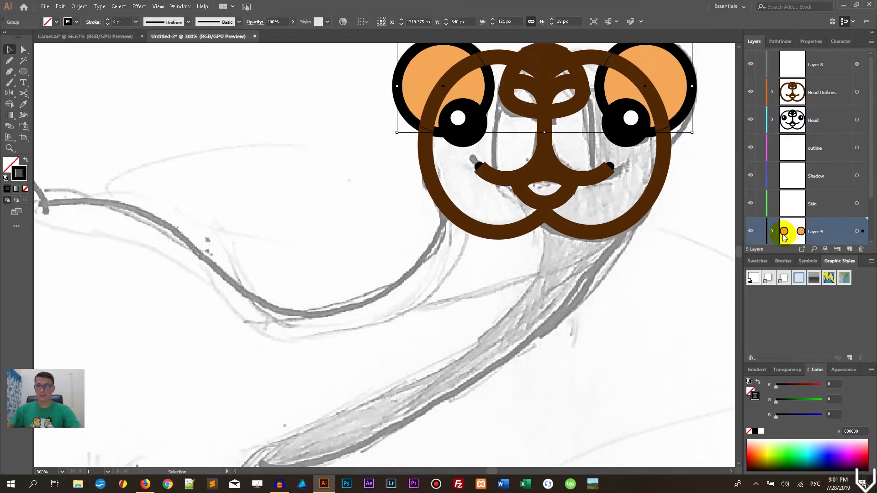
left_click(773, 231)
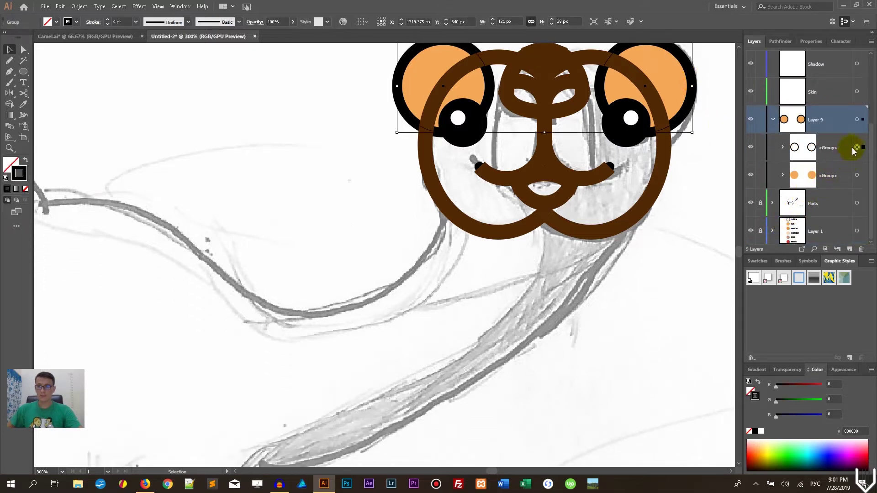
left_click(24, 104)
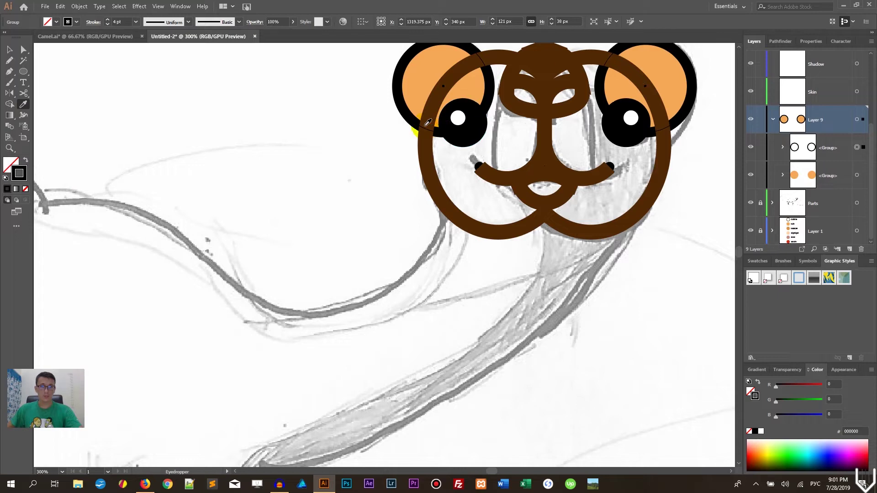
left_click(429, 127)
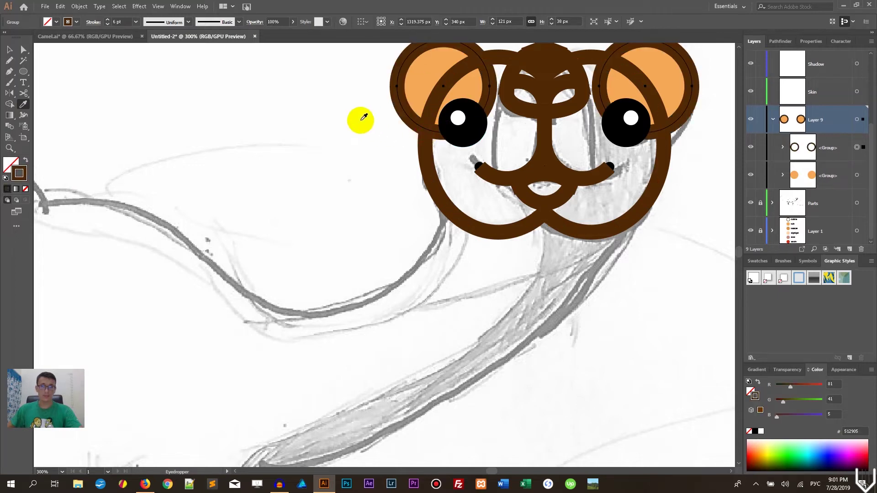
scroll(360, 119, "up", 2)
left_click(9, 50)
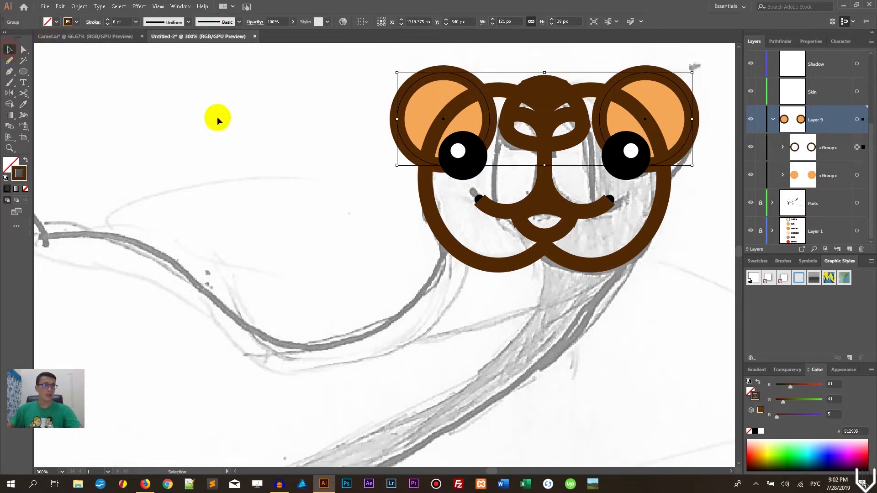
left_click(234, 122)
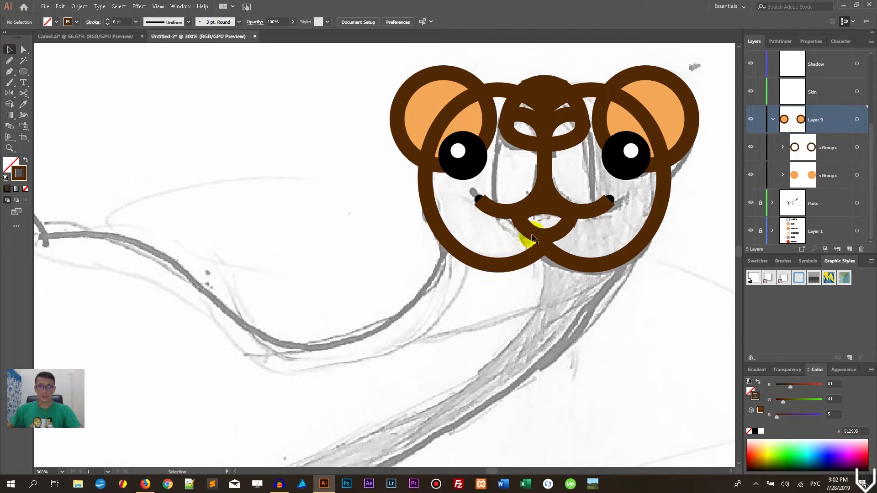
Step: Collapse the ear circles' layer and lock the Head Outlines layer
left_click(772, 120)
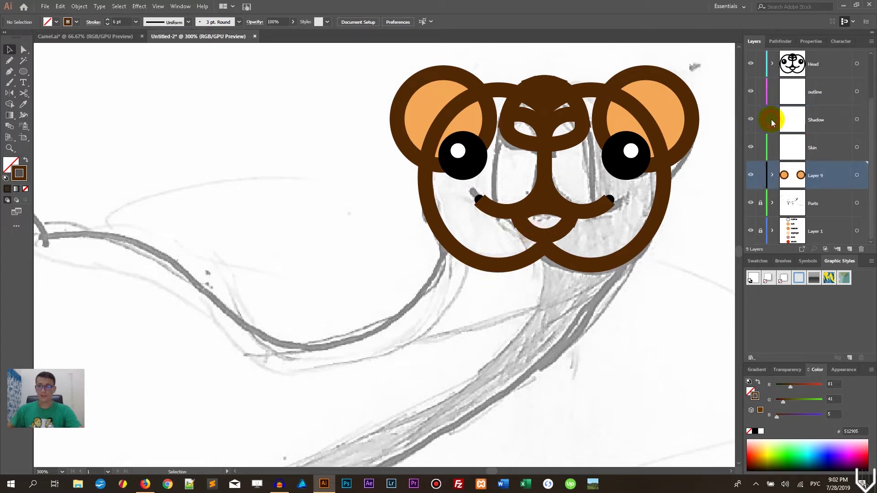
left_click(761, 93)
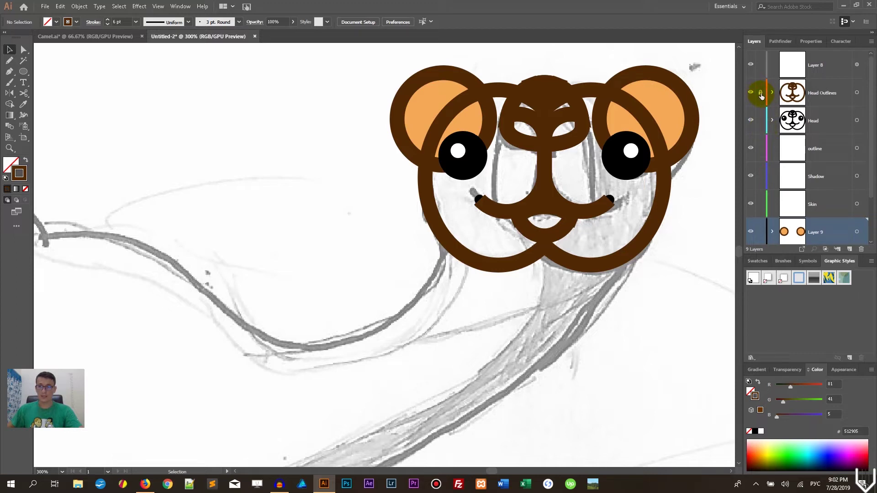
Step: Fill the double-lobed head shape on the Head layer with the orange skin color sampled from the ear
left_click(856, 120)
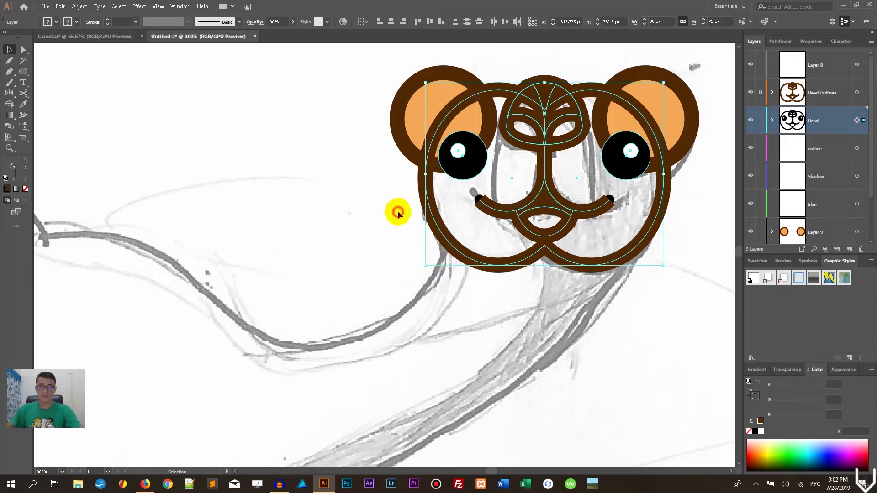
left_click(431, 203)
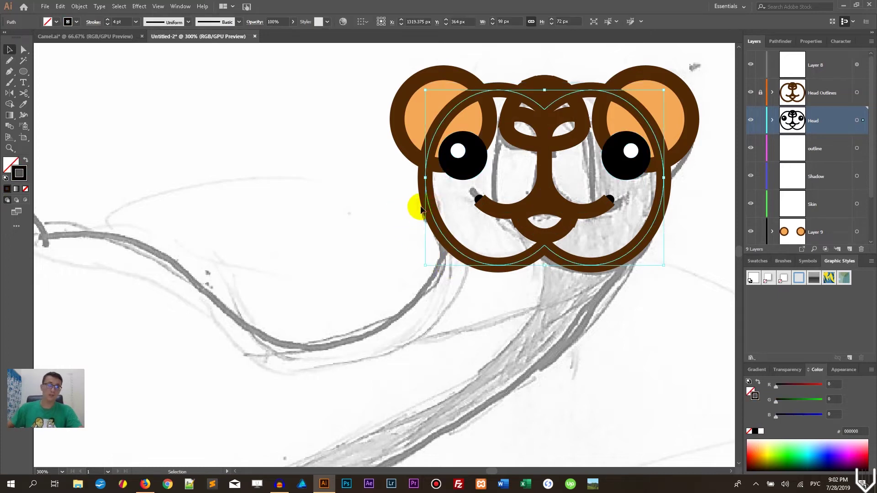
key("i")
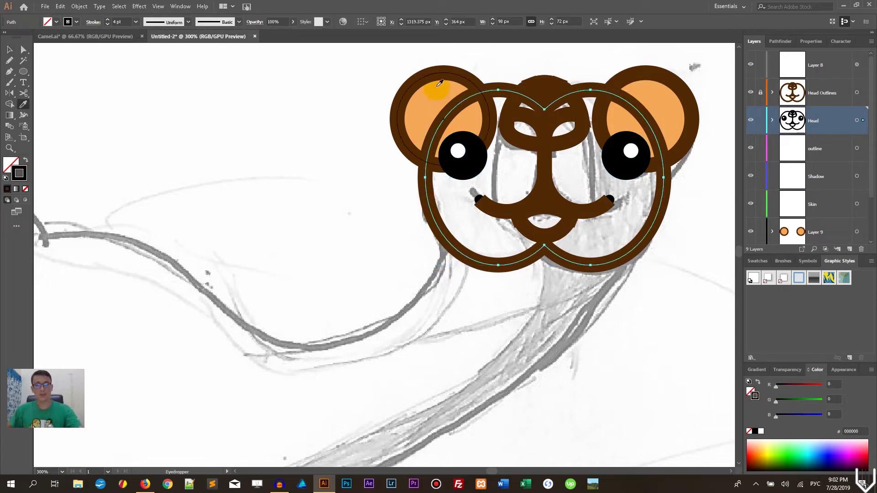
left_click(426, 92)
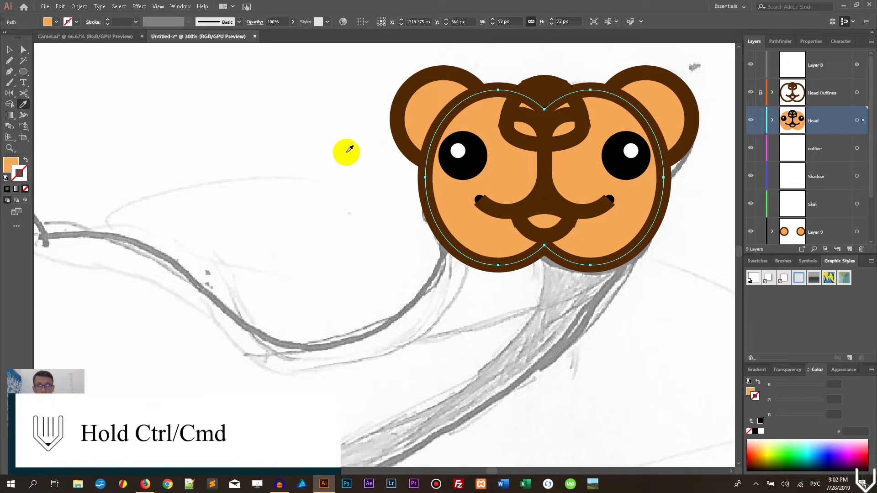
Step: Ungroup the black mouth line group on the Head layer
key("ctrl+minus")
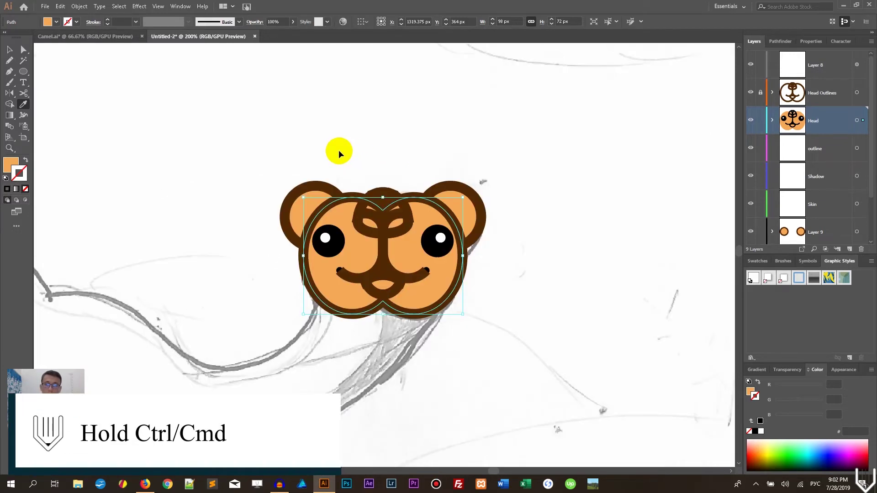
left_click_drag(350, 123, 499, 79)
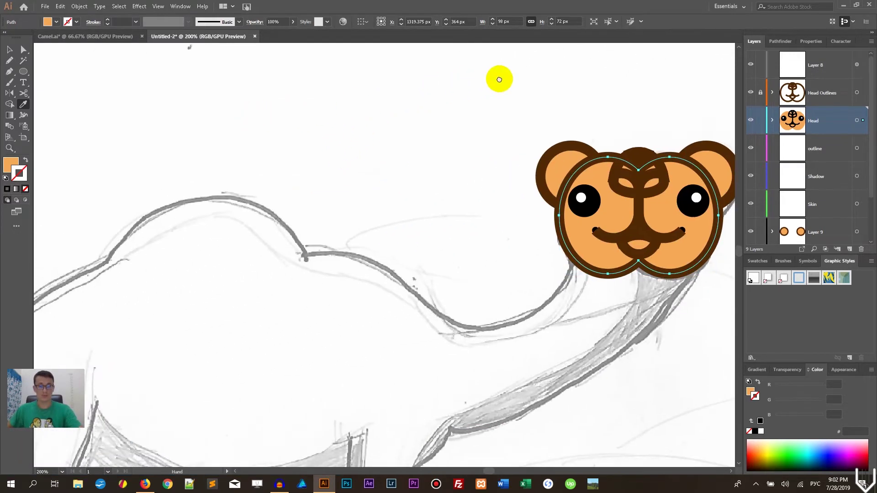
key("ctrl")
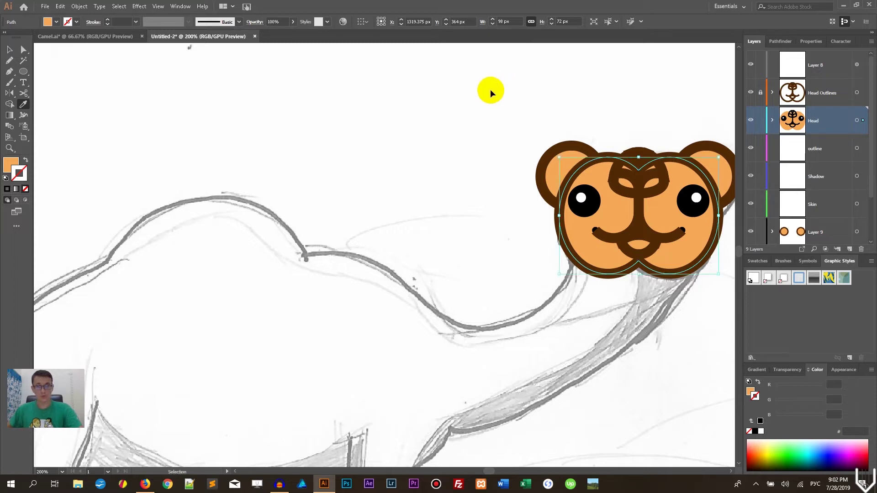
left_click(651, 255, "ctrl")
left_click(558, 215, "ctrl+shift")
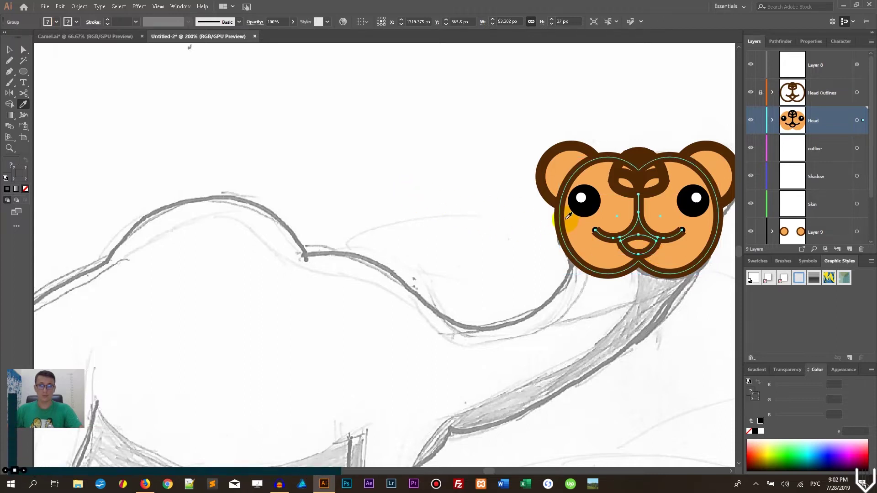
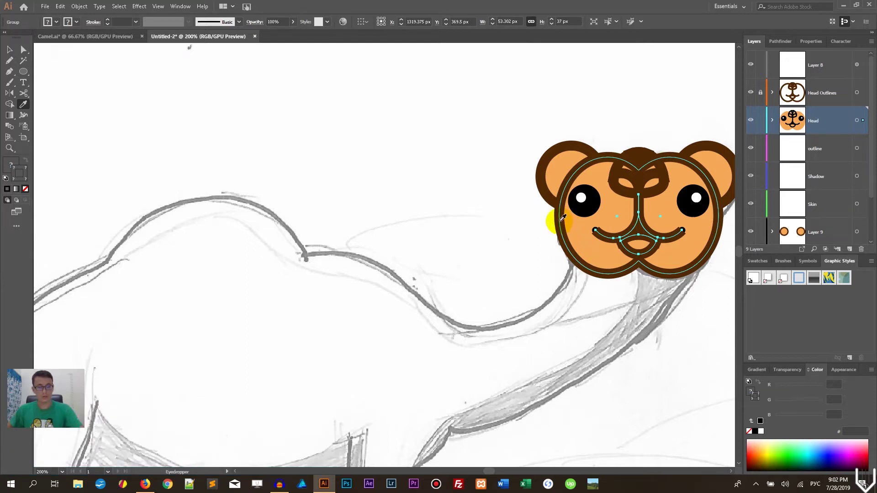
key("ctrl+shift+g")
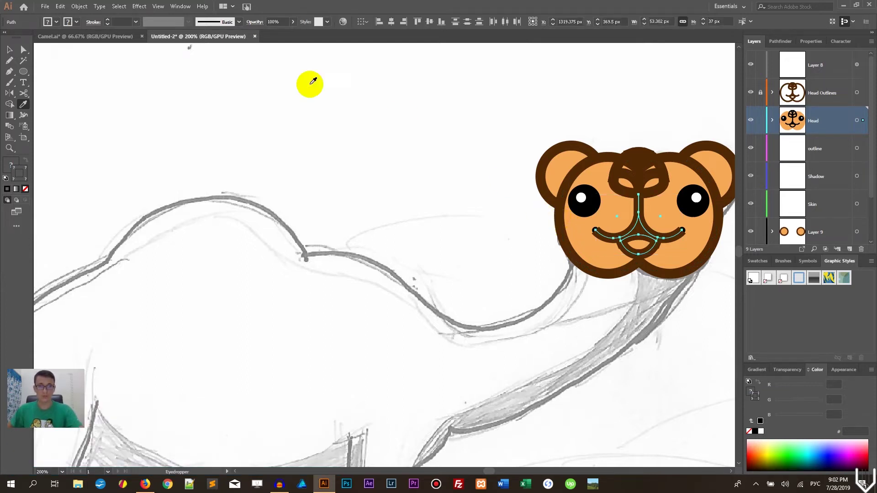
Step: Delete the two black smile arcs from the Head layer, keeping the mouth opening shape
left_click(16, 52)
left_click(528, 235)
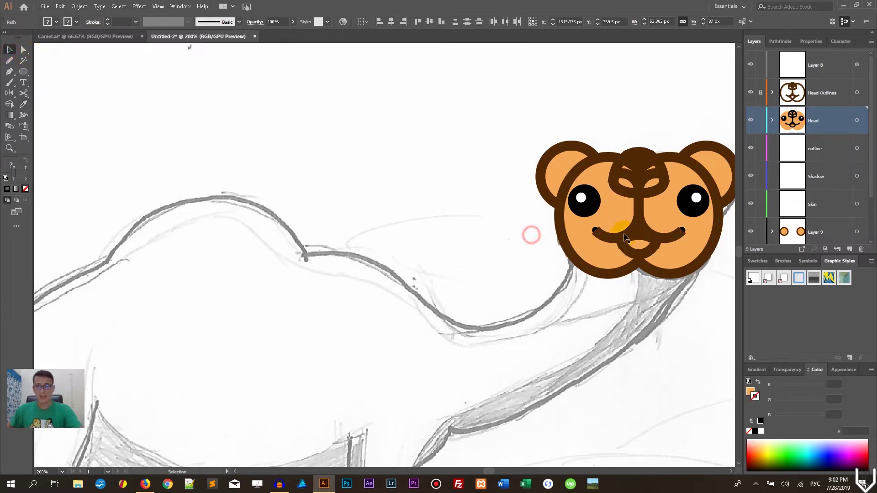
left_click(641, 236)
left_click(671, 237)
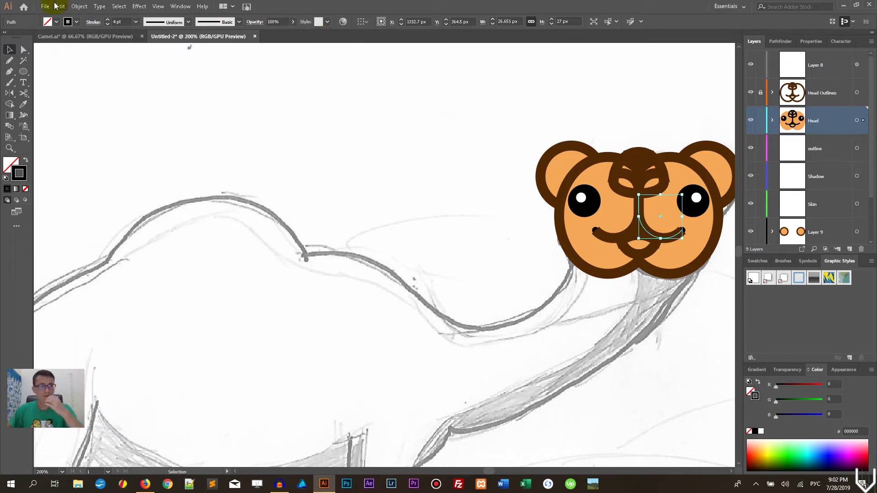
left_click(93, 22)
left_click(348, 122)
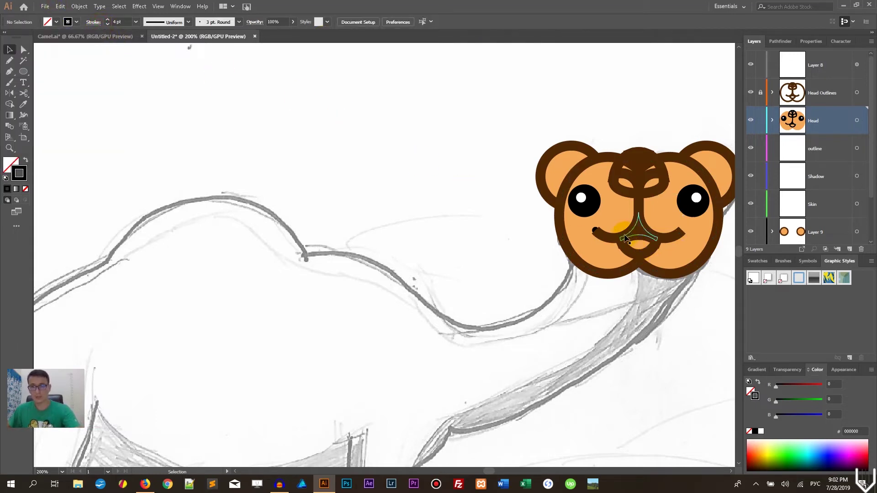
left_click(605, 238)
Step: Fill the mouth opening shape with the red Mouth color sampled from the palette
left_click(573, 243)
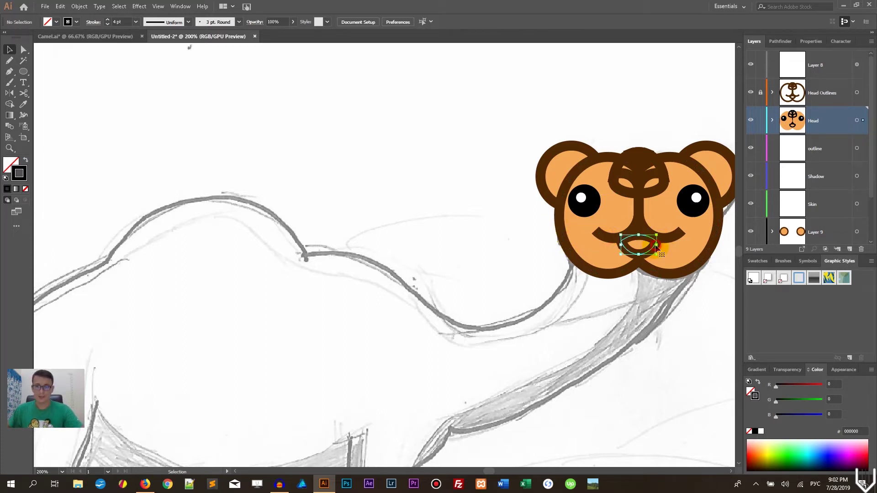
left_click(653, 249)
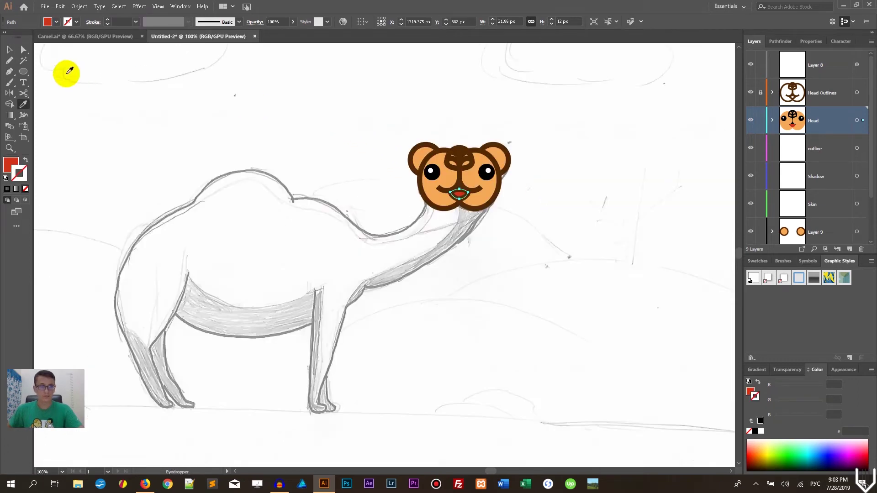
left_click(184, 104)
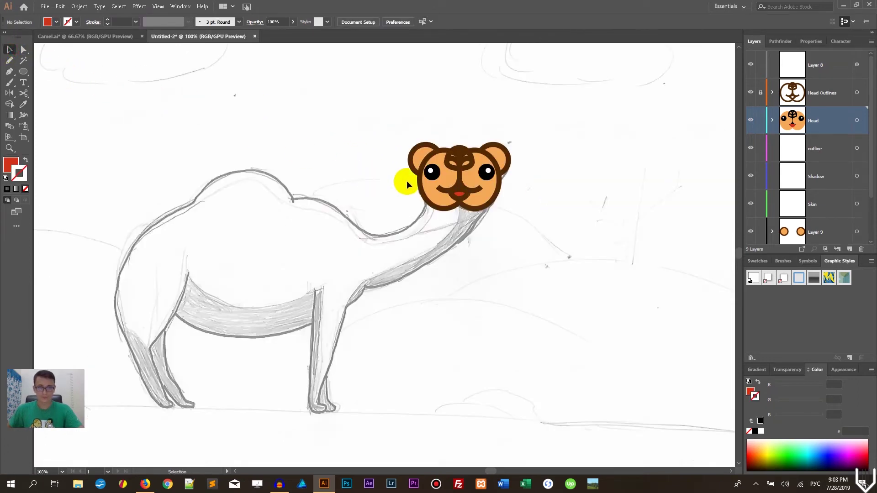
Step: Expand the Head layer and delete the black nostril shapes and left inner nose curve from it
left_click(465, 163)
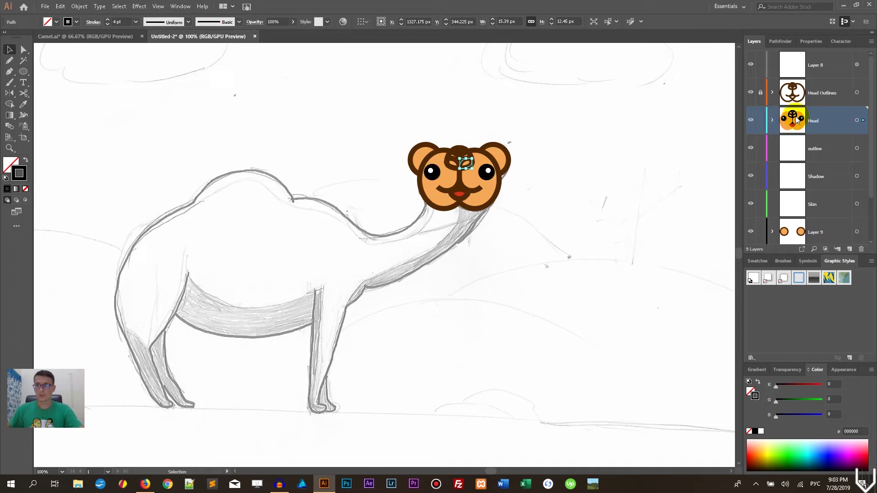
left_click(772, 121)
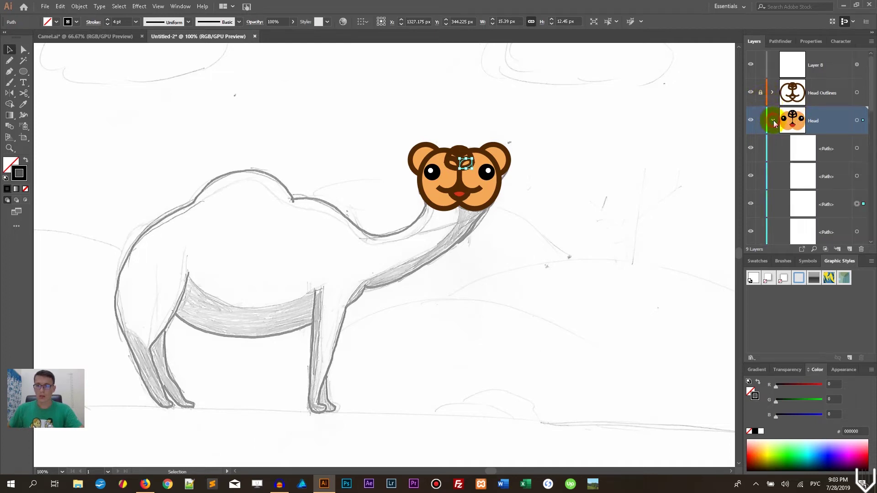
scroll(835, 141, "down", 5)
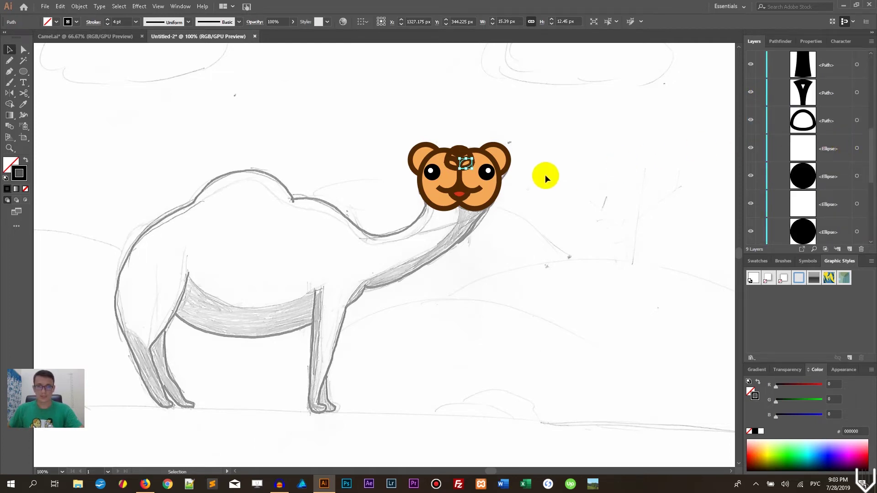
key("ctrl+equal")
key("ctrl+equal")
key("ctrl+equal")
key("ctrl+equal")
key("ctrl+shift+a")
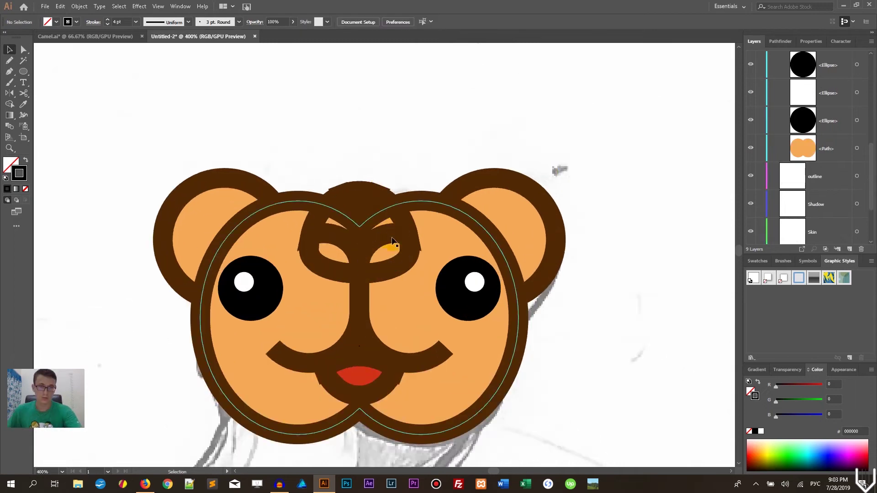
Step: Fill the rounded nose shape on the Head layer with the pink Nose color (C48B82) from the palette
left_click(388, 270)
key("ctrl+minus")
key("ctrl+minus")
key("ctrl+minus")
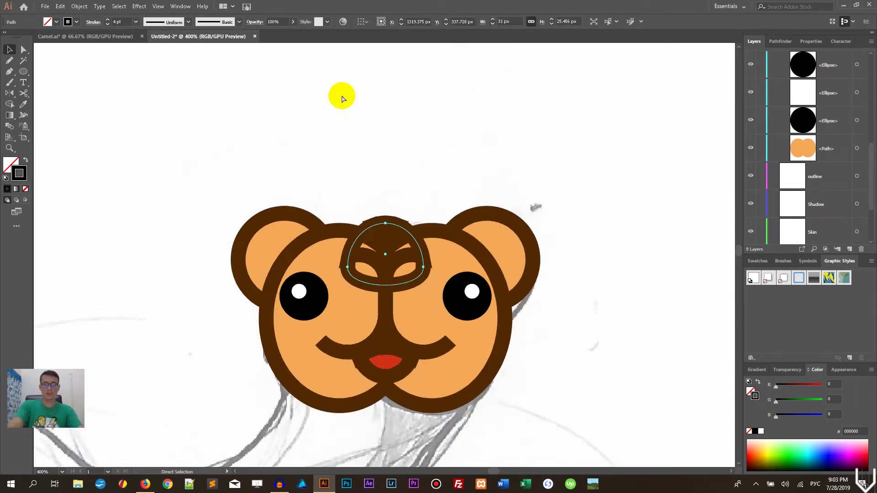
key("ctrl+minus")
key("ctrl+minus")
left_click_drag(205, 138, 512, 108)
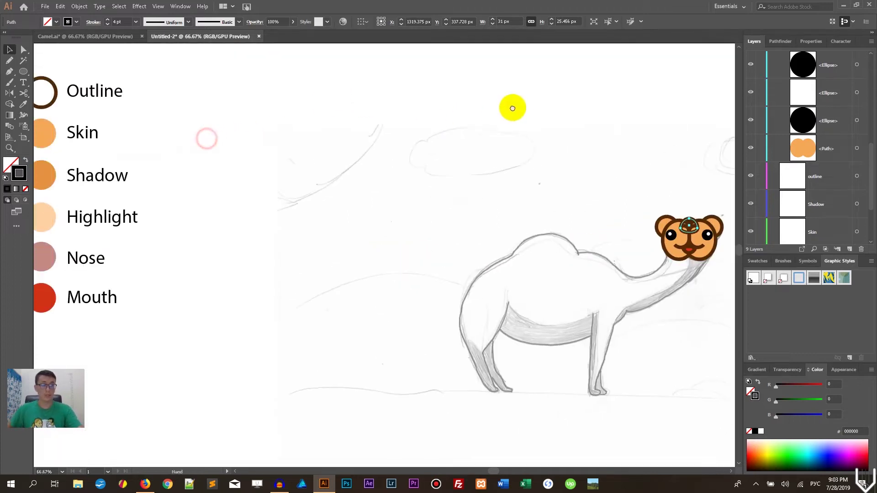
left_click(23, 104)
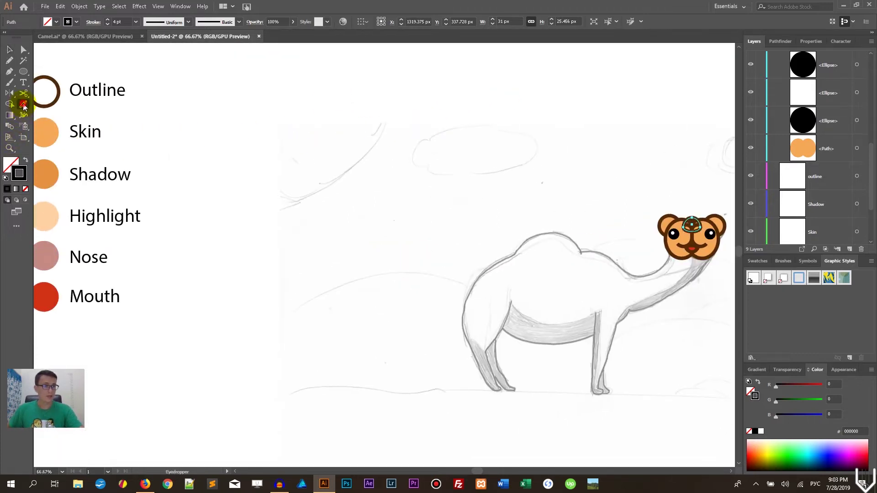
left_click(65, 243)
double_click(11, 165)
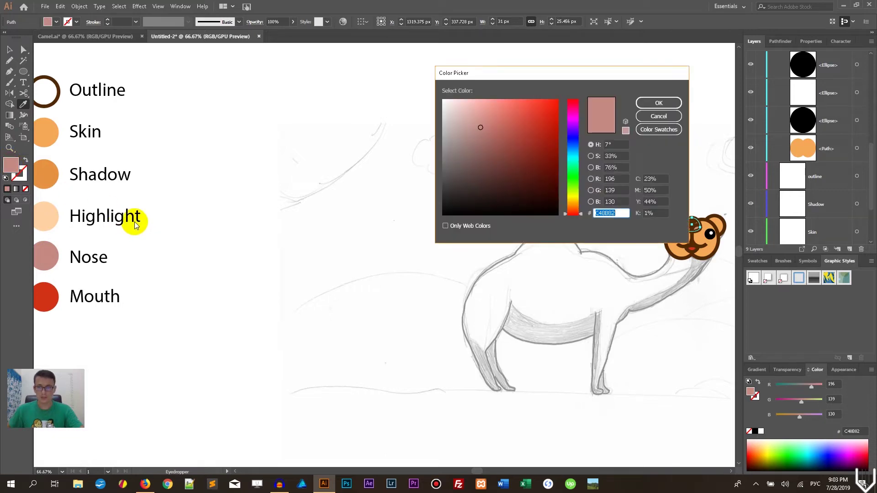
left_click_drag(502, 192, 261, 216)
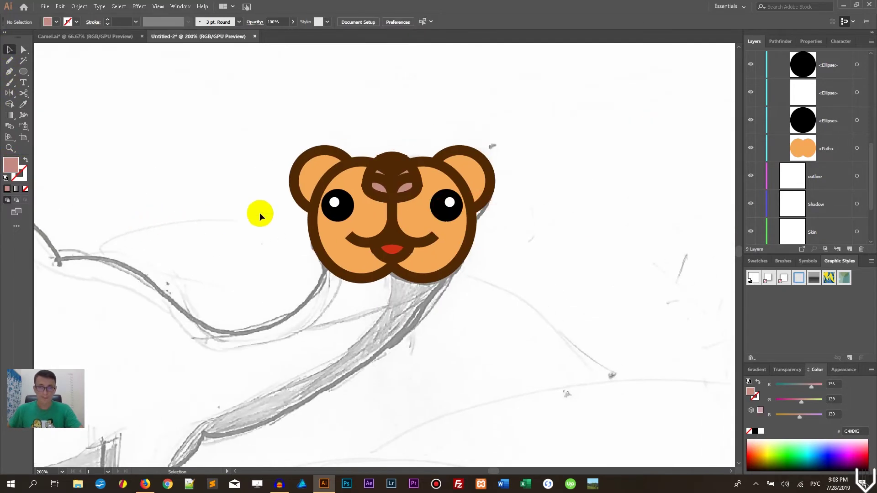
Step: Collapse and lock the Head layer, and unlock the Head Outlines layer
left_click(418, 180)
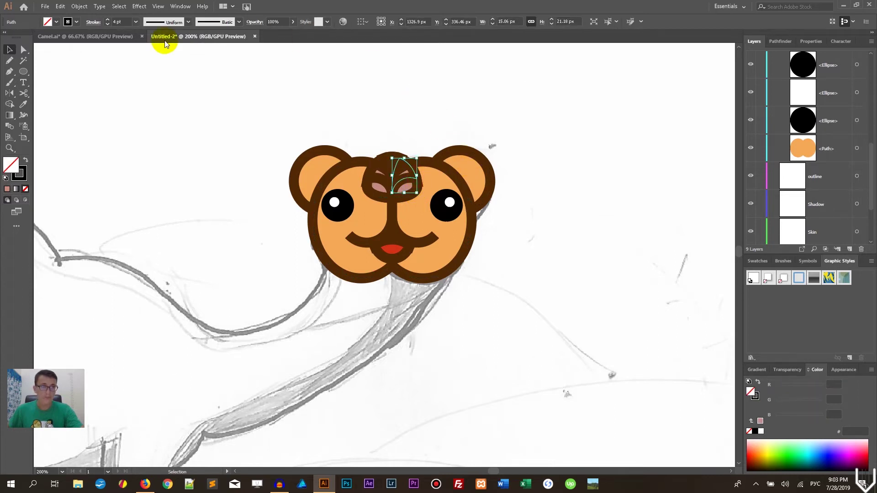
scroll(758, 114, "up", 5)
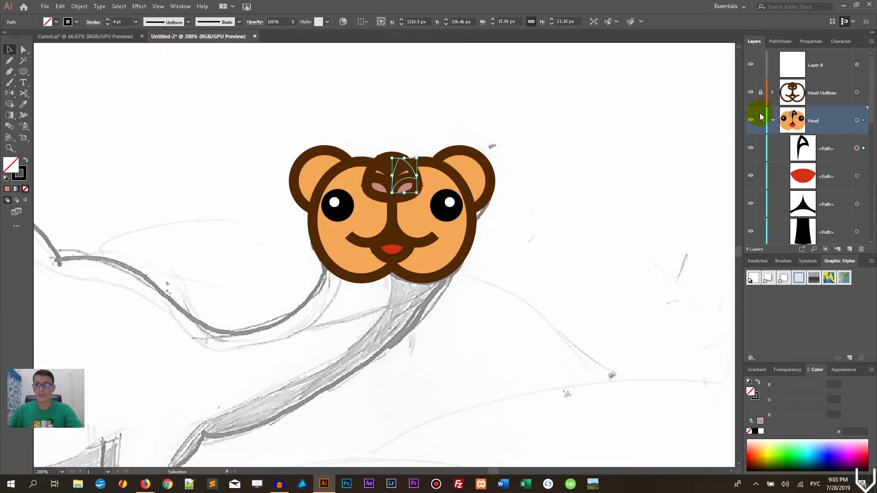
left_click(771, 120)
left_click(763, 119)
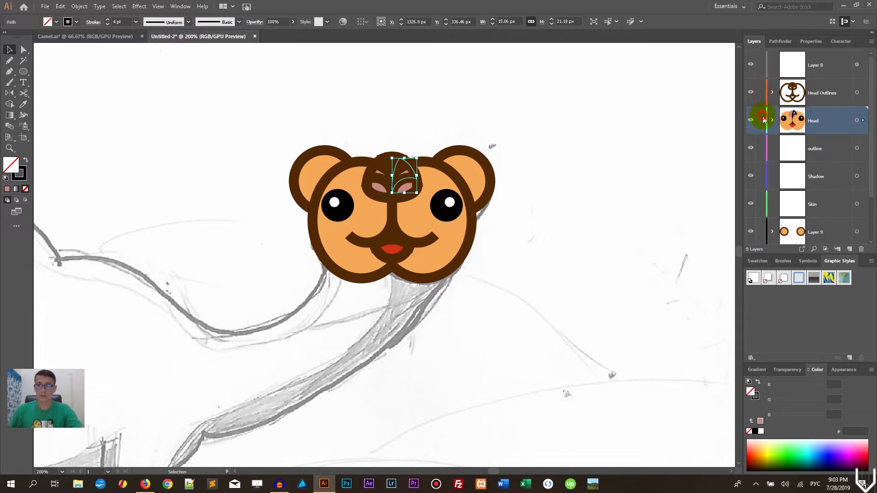
Step: Set the stroke of the two nostril and two inner curve paths on the Head Outlines layer to 5 pt
left_click(421, 183)
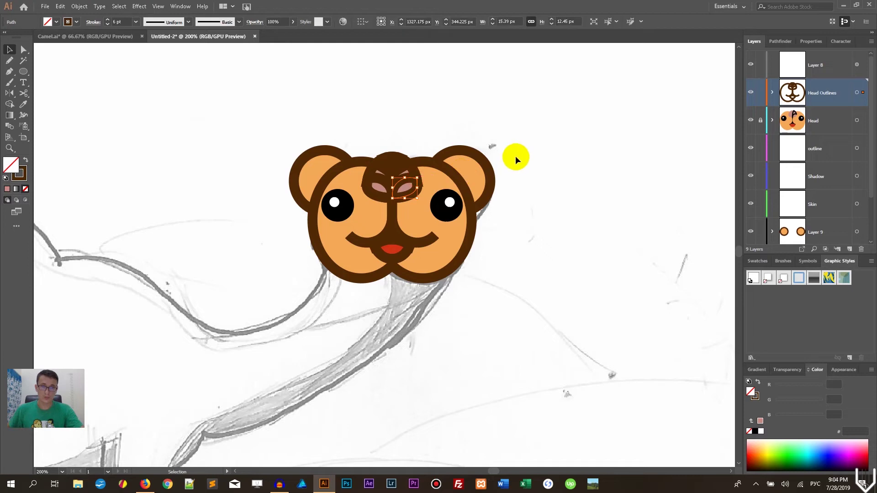
key("ctrl+equal")
key("ctrl+equal")
key("ctrl+equal")
key("ctrl+equal")
key("ctrl+equal")
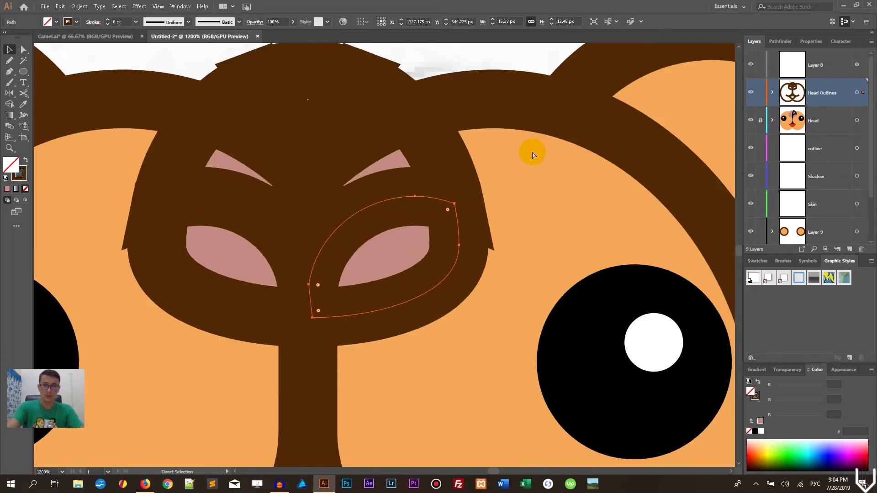
key("ctrl+minus")
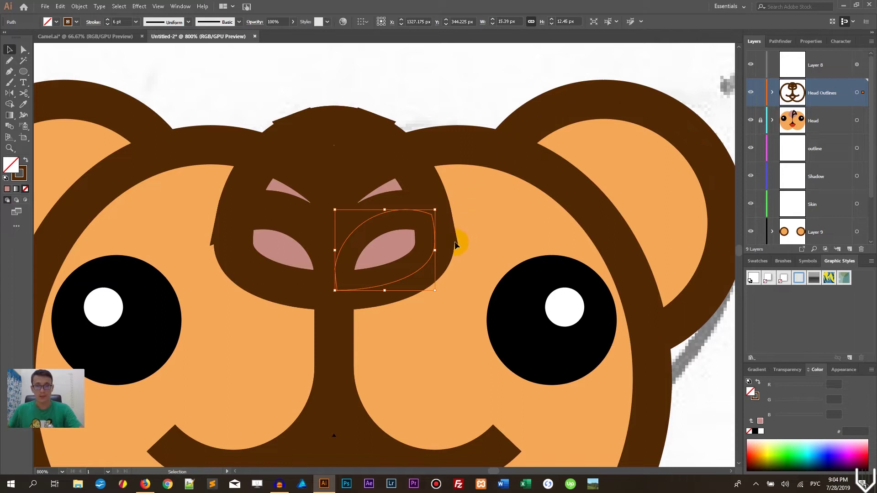
left_click(772, 93)
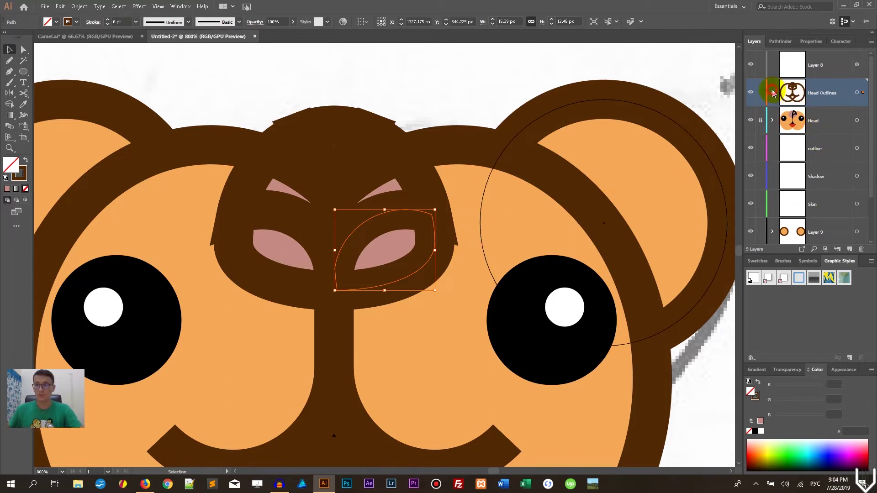
scroll(852, 109, "down", 5)
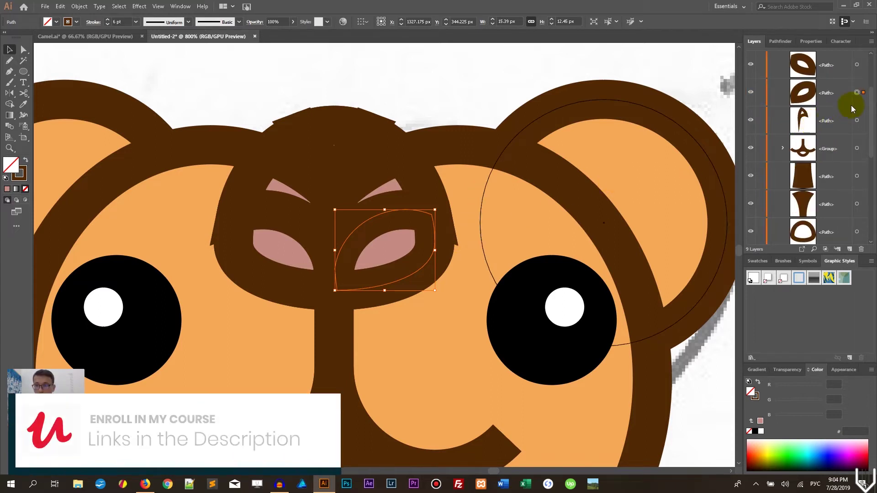
left_click(856, 64, "shift")
left_click(857, 120, "shift")
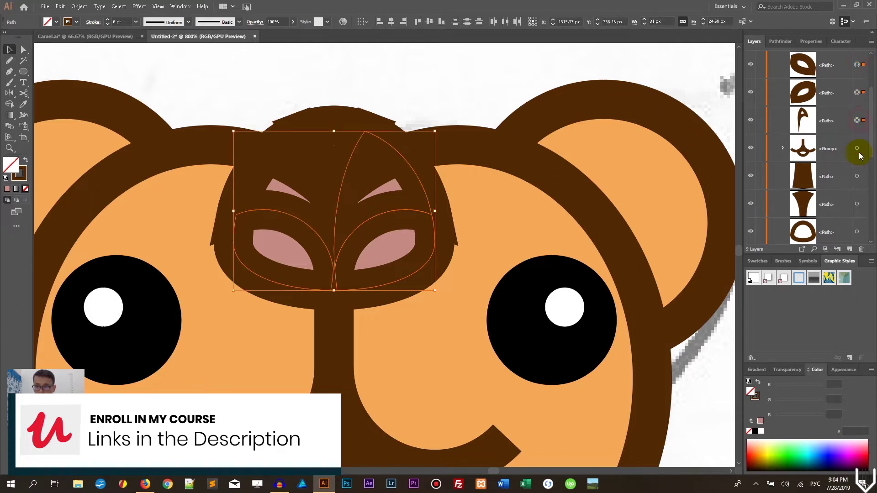
scroll(858, 137, "up", 3)
left_click(857, 120, "shift")
left_click(107, 25)
left_click(107, 25)
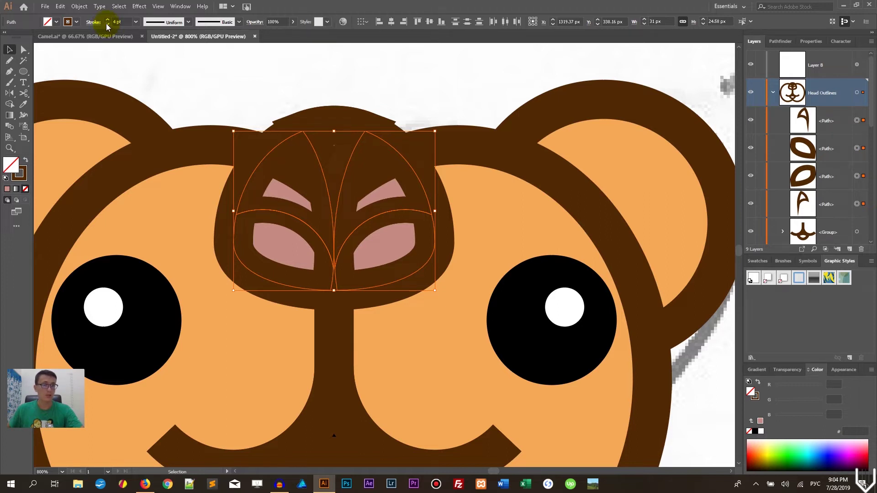
left_click(106, 20)
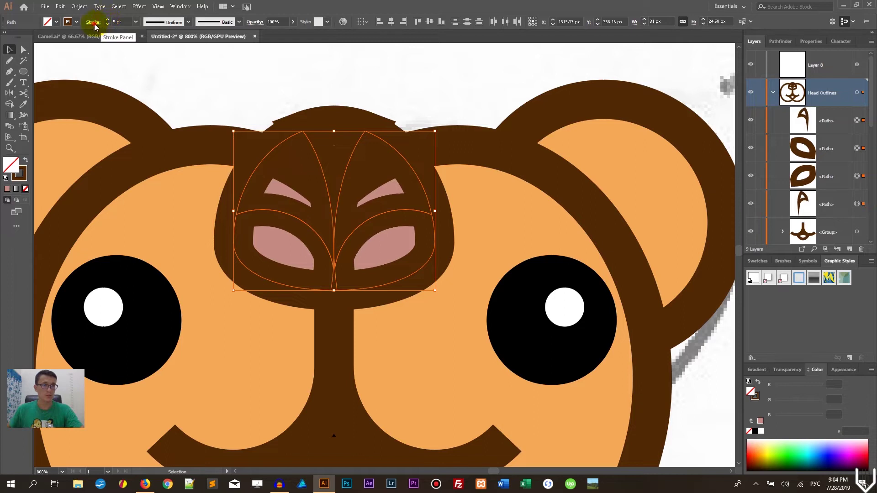
Step: Set the corners of the selected nose and nostril outline strokes to Bevel Join
left_click(94, 22)
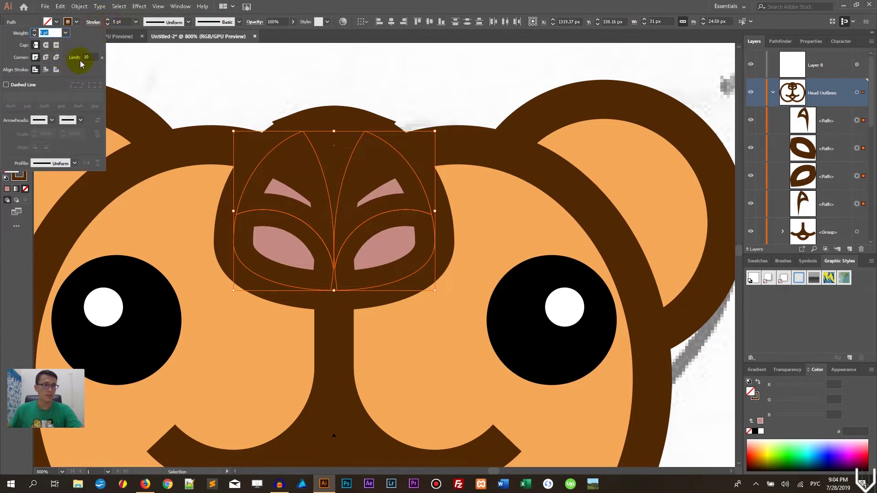
left_click(89, 57)
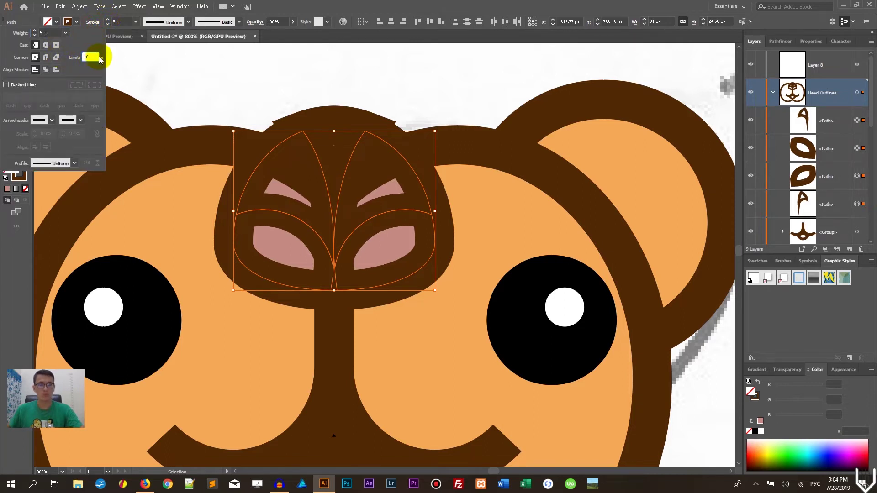
left_click(57, 58)
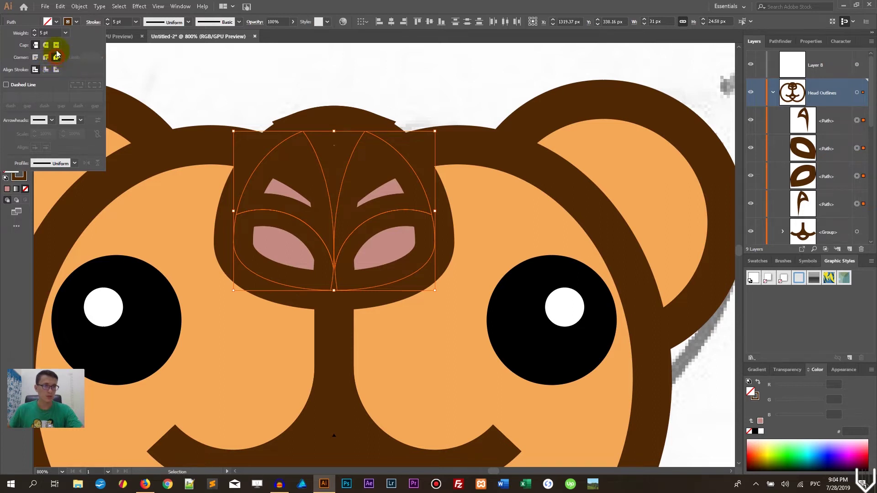
left_click(241, 54)
Step: Set the stroke corners of the V-shaped path at the top centre of the nose to Round Join
left_click(349, 119)
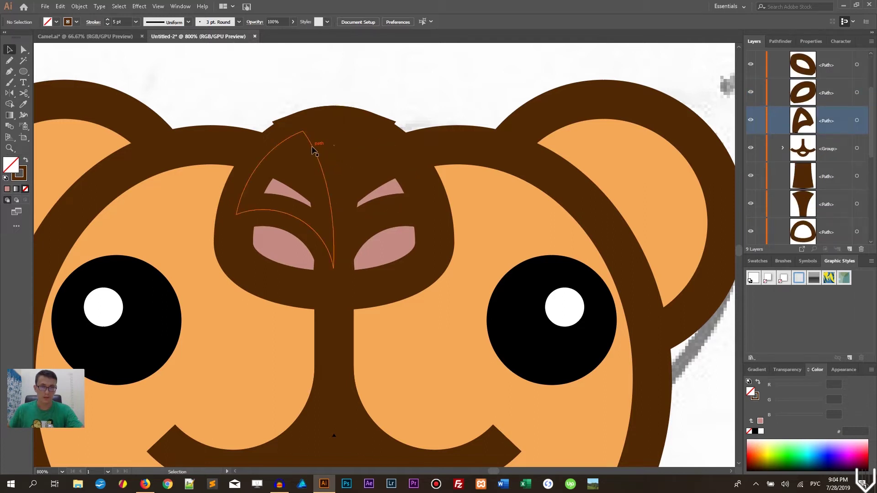
left_click(330, 131)
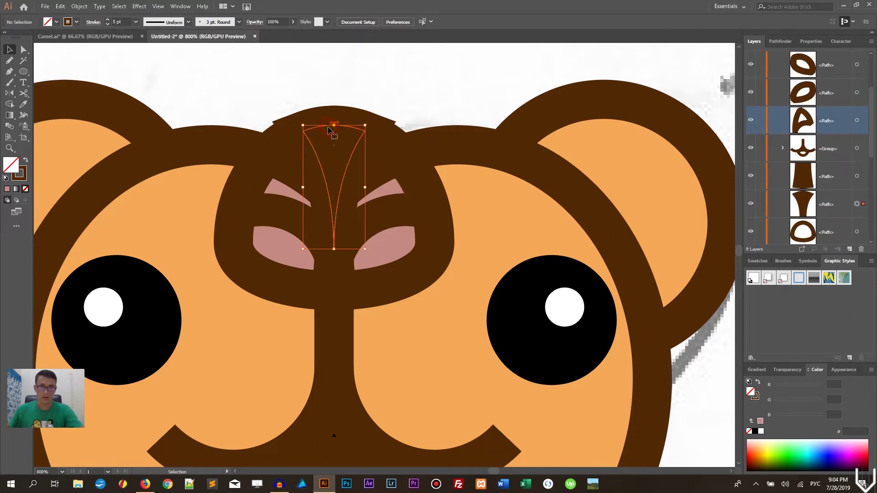
left_click(92, 22)
key("Down")
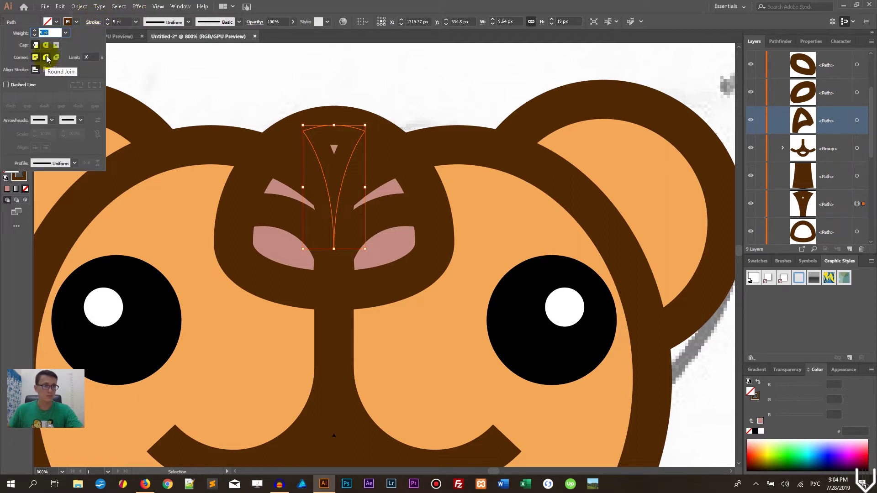
left_click(241, 73)
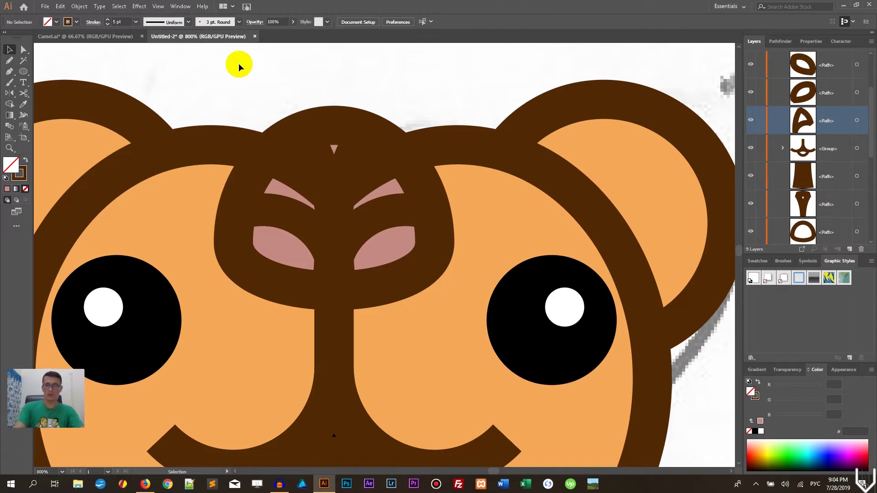
Step: Ungroup the mouth outline paths below the nose and deselect them
key("ctrl+1")
key("ctrl+equal")
key("ctrl+equal")
key("ctrl+equal")
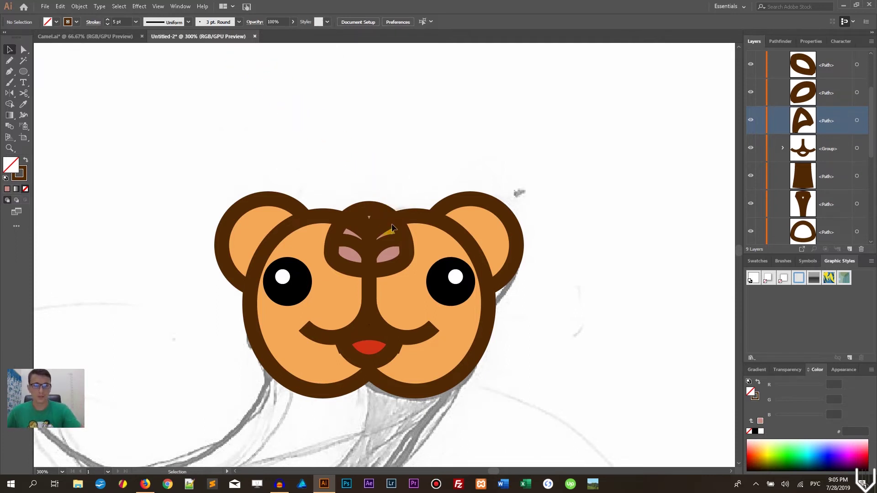
left_click(383, 161)
scroll(382, 160, "down", 1)
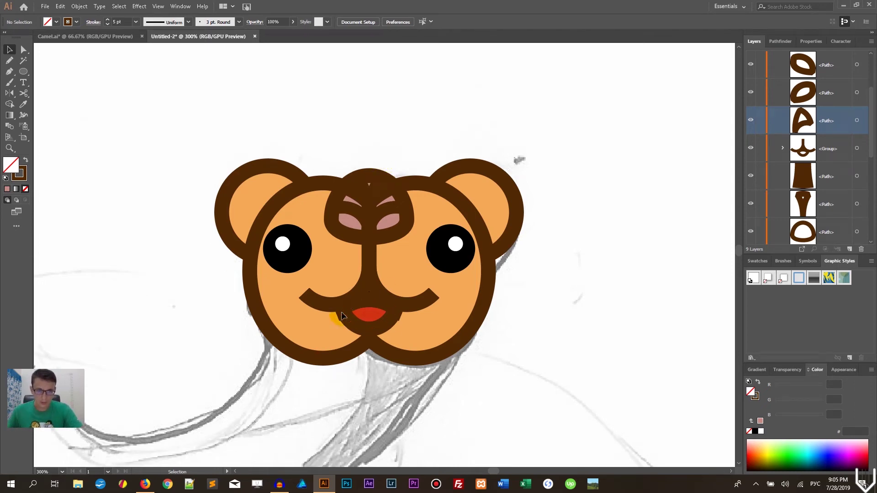
left_click(407, 318)
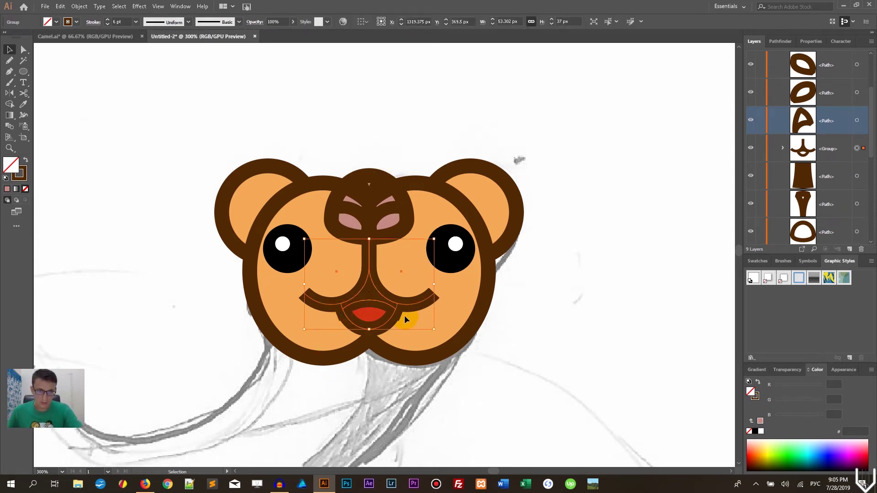
right_click(389, 322)
left_click(419, 393)
left_click(524, 346)
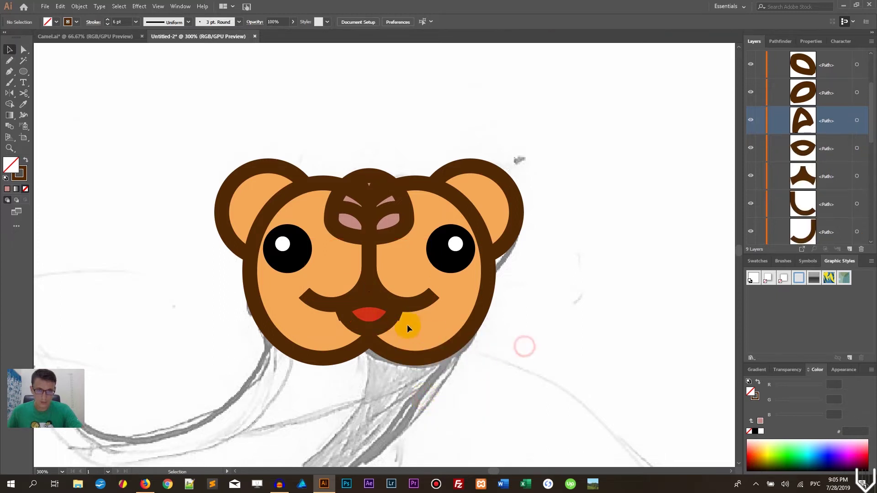
Step: Swap fill and stroke on the triangular path above the mouth so it has a brown fill and no stroke
left_click(396, 318)
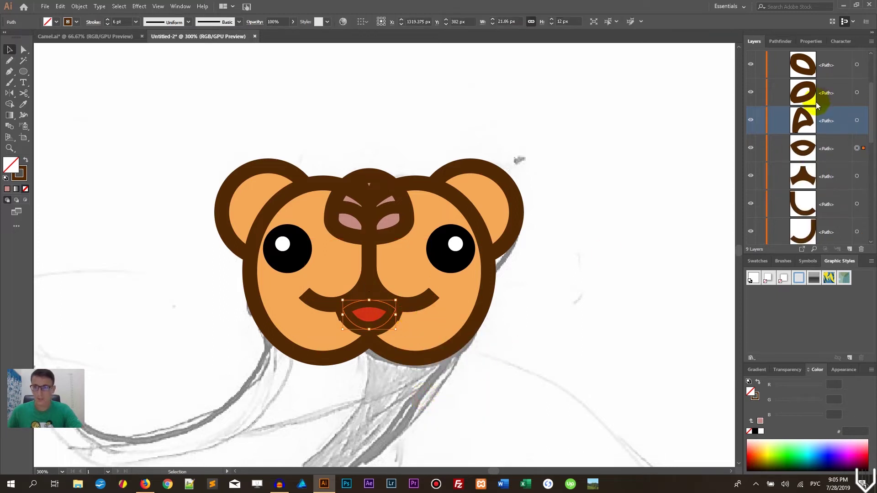
left_click(857, 177)
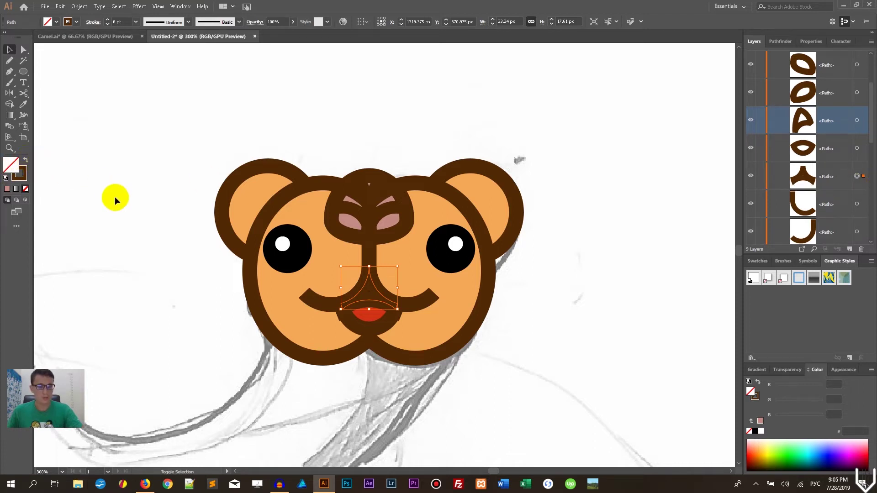
key("shift+x")
left_click(134, 191)
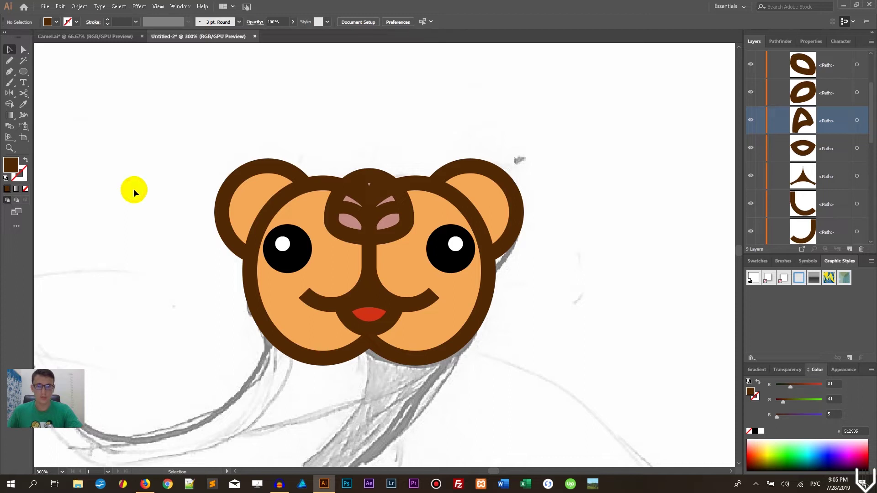
Step: Give both curved mouth lines round caps and round corner joins
left_click(308, 299)
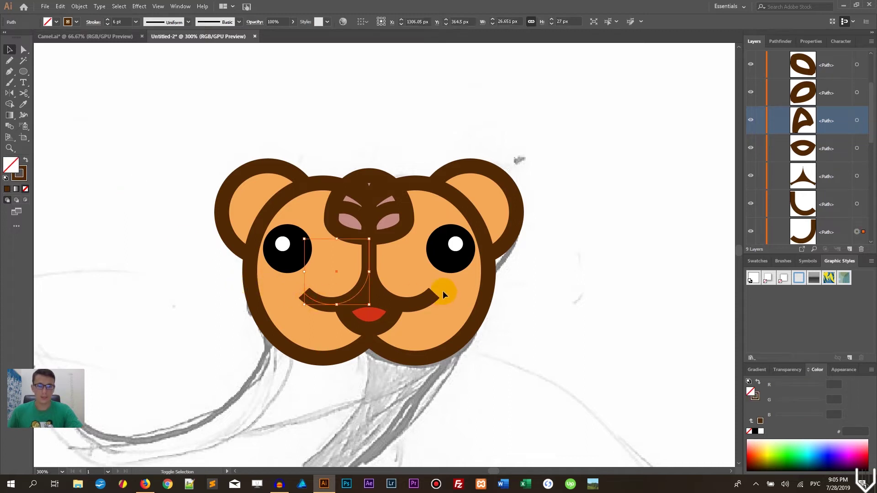
left_click(424, 301, "shift")
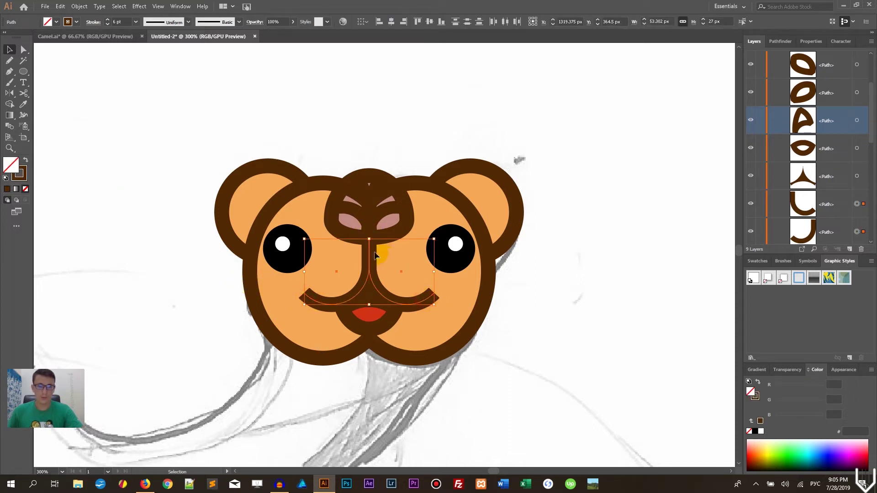
left_click(93, 22)
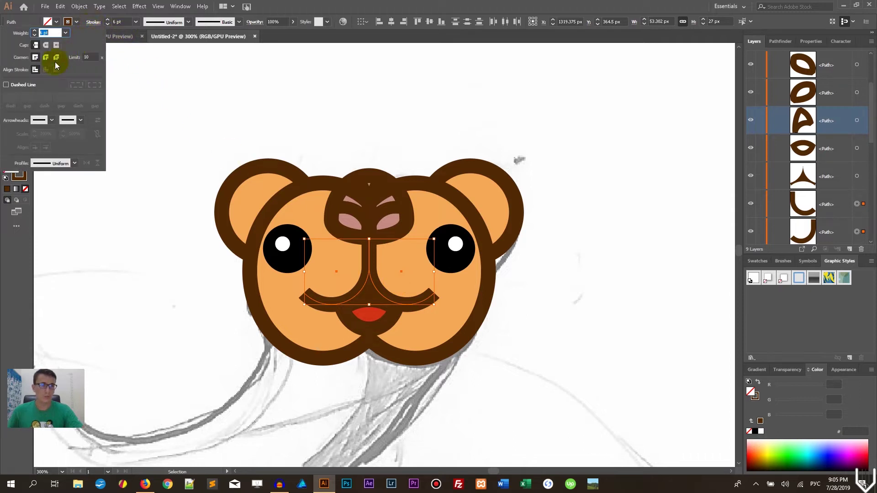
left_click(46, 57)
left_click(45, 45)
left_click(550, 211)
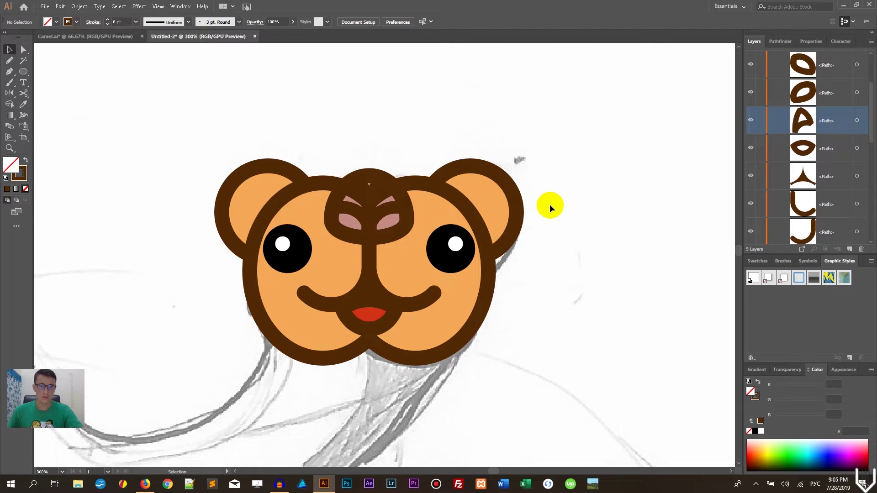
Step: Collapse the Head Outlines layer and lock it
key("a")
key("ctrl+minus")
key("ctrl+minus")
key("ctrl+minus")
key("ctrl+minus")
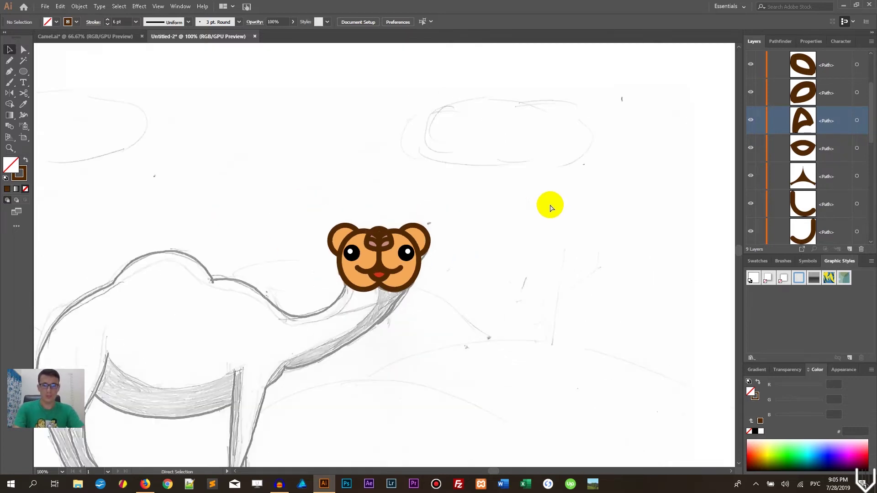
key("ctrl+plus")
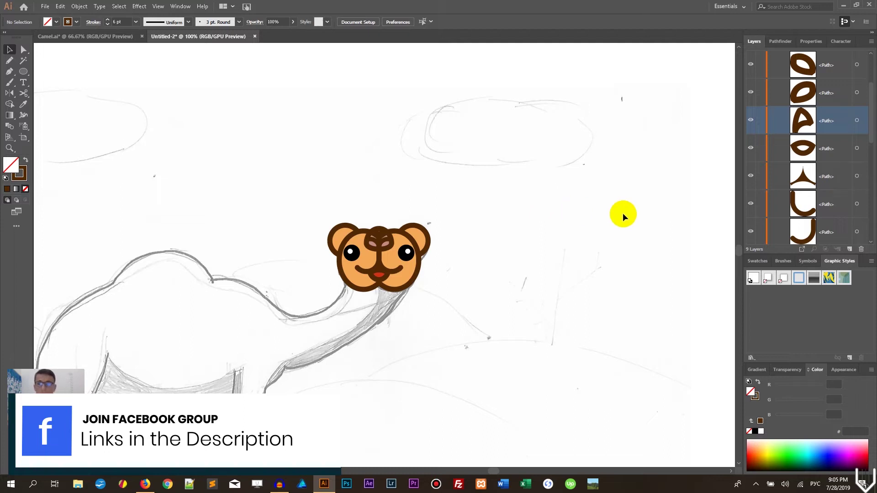
scroll(773, 97, "up", 2)
left_click(773, 94)
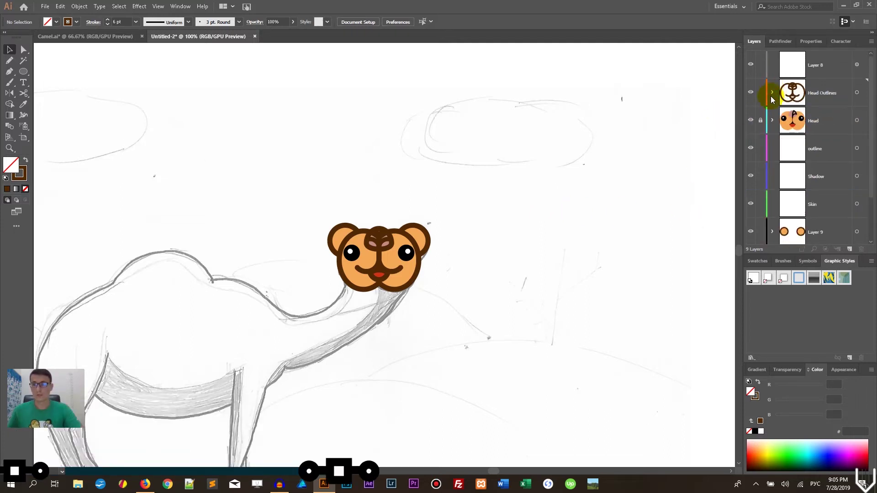
left_click(760, 92)
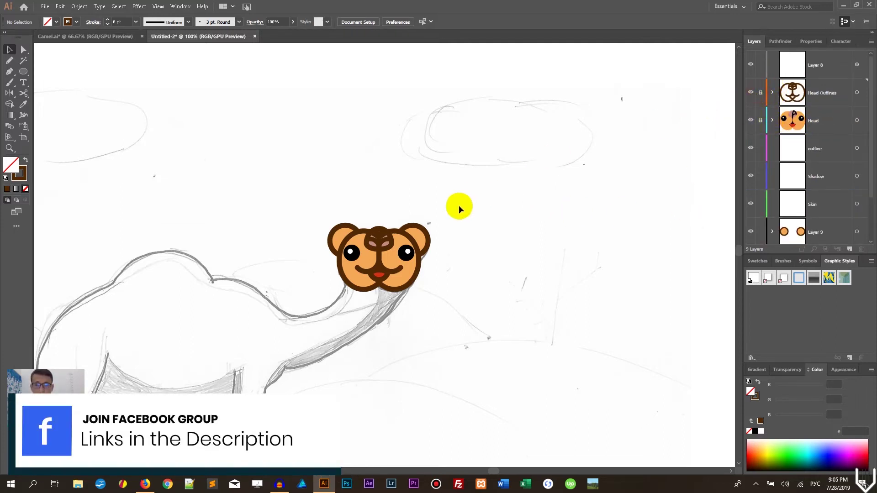
Step: On the outline layer, trace the underside of the neck, the chest and the front of the front leg with the Pen tool in brown stroke
left_click_drag(480, 185, 562, 84)
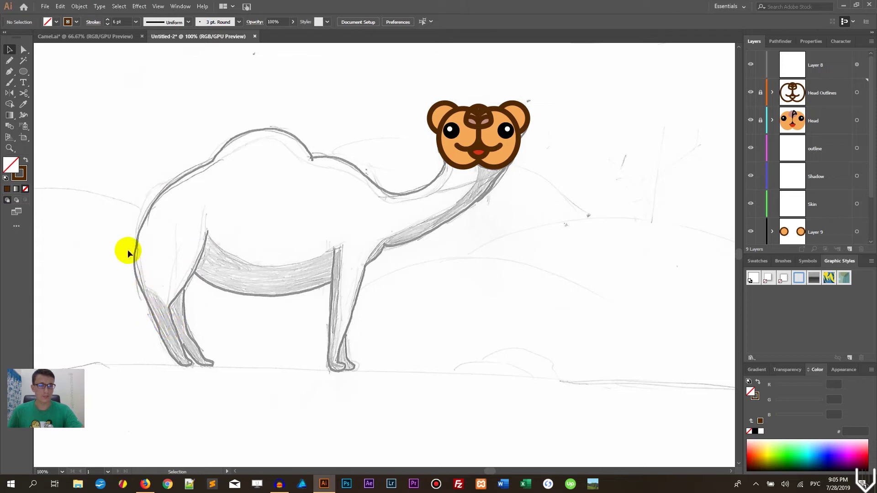
key("p")
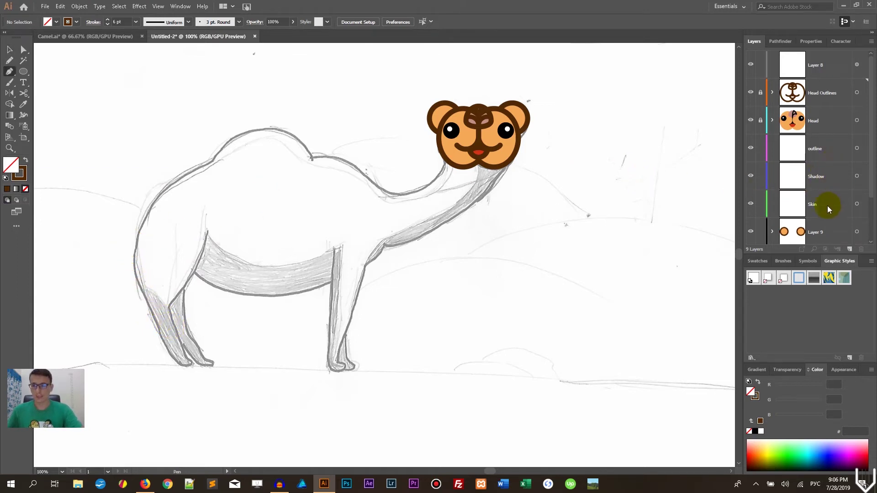
left_click(829, 147)
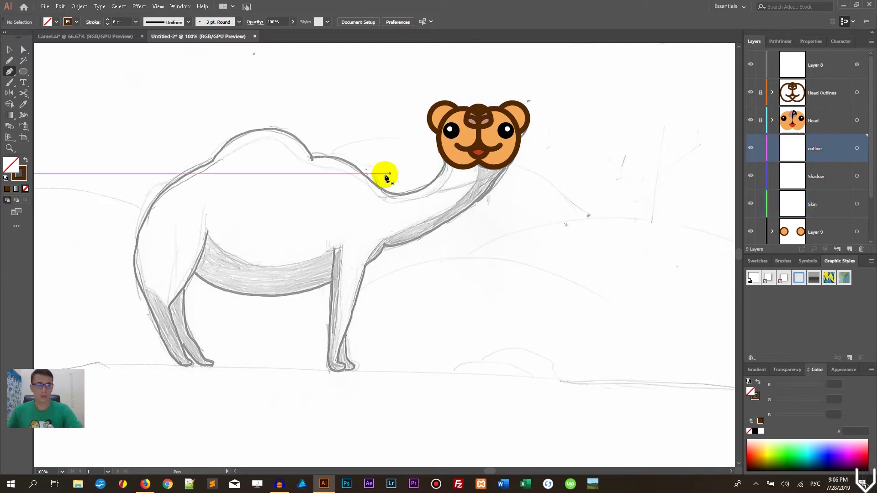
left_click(20, 173)
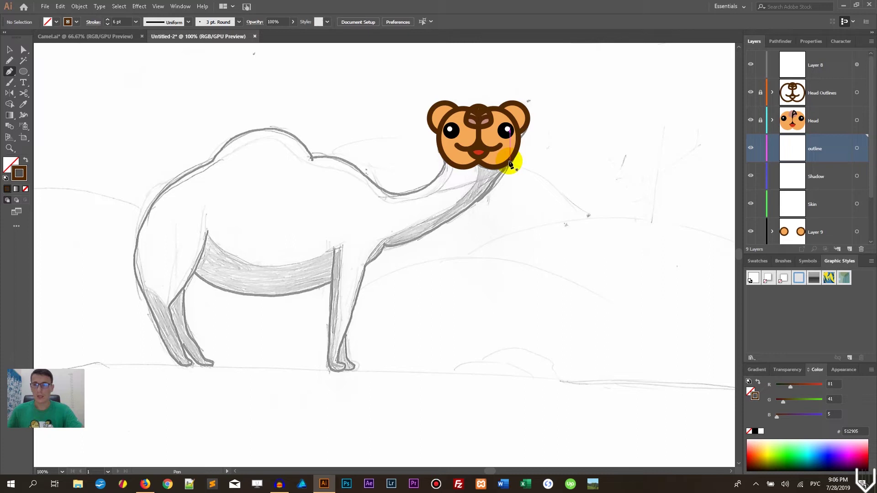
left_click(510, 165)
left_click_drag(452, 219, 360, 285)
left_click_drag(339, 350, 336, 360)
key("ctrl+equal")
key("ctrl+equal")
key("ctrl+equal")
key("ctrl+z")
left_click(386, 265)
key("ctrl+z")
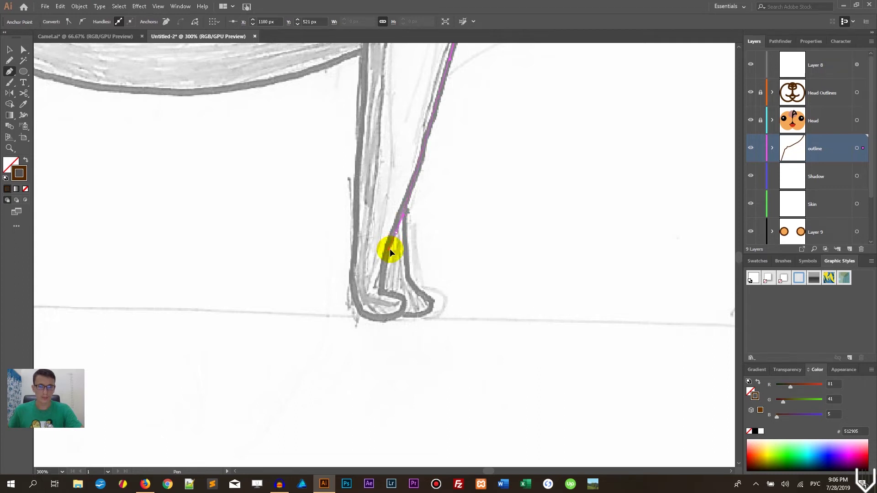
Step: Continue the outline around the front hoof and up the back of the front leg to the belly
left_click(392, 250)
mouse_move(383, 293)
left_mouse_down()
mouse_move(398, 300)
mouse_move(392, 313)
mouse_move(342, 317)
left_mouse_up()
left_click(403, 303)
left_click_drag(352, 258, 348, 221)
scroll(354, 238, "up", 5)
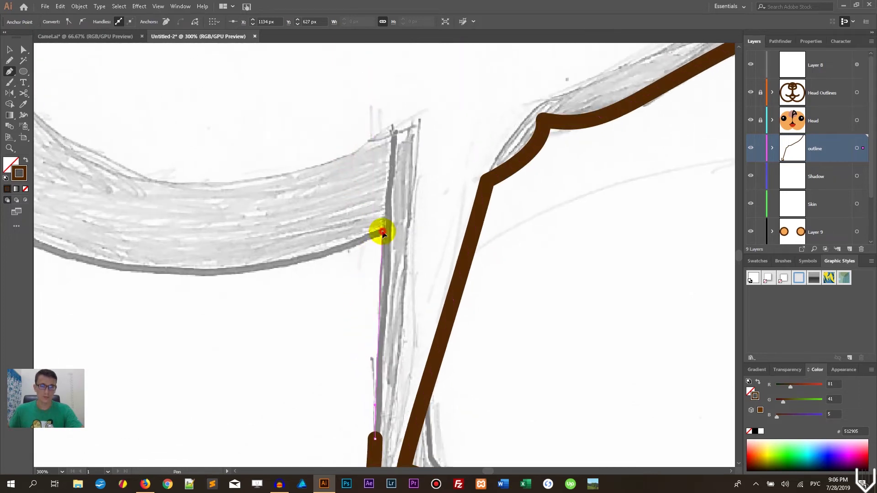
left_click(382, 231)
Step: Extend the outline along the belly curve and down the inner side of the hind leg
mouse_move(245, 290)
left_mouse_down()
mouse_move(585, 231)
mouse_move(507, 207)
left_mouse_up()
left_click_drag(334, 136, 293, 83)
left_click(334, 137)
left_click_drag(294, 192, 284, 205)
left_click_drag(260, 244, 263, 255)
Step: Trace the hind hoof and continue the outline up the back of the hind leg and over the rump
left_click(307, 393)
left_click_drag(327, 407, 327, 419)
left_click_drag(297, 414, 291, 410)
left_click_drag(230, 316, 205, 260)
left_click_drag(158, 148, 219, 235)
left_click(220, 237)
Step: Extend the outline along the camel's back and over the hump to the base of the neck
scroll(226, 137, "up", 5)
scroll(221, 196, "right", 3)
left_click_drag(216, 205, 299, 162)
left_click(317, 144)
scroll(347, 132, "up", 3)
scroll(347, 132, "right", 2)
left_click_drag(407, 141, 485, 142)
mouse_move(571, 230)
left_mouse_down()
mouse_move(598, 225)
mouse_move(583, 229)
left_mouse_up()
Step: Trace the upper neck curve from the hump and end the outline behind the head
scroll(503, 205, "down", 2)
scroll(502, 205, "right", 3)
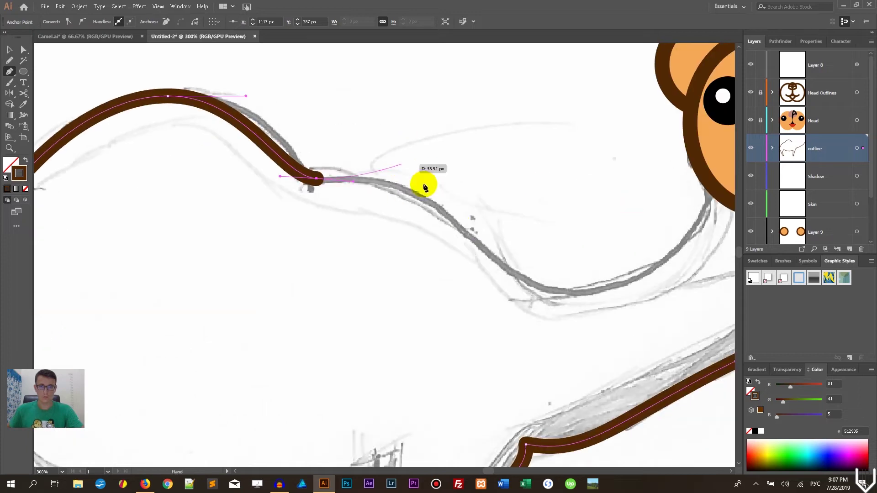
left_click(446, 214)
left_click(492, 254)
left_click_drag(555, 290, 581, 293)
scroll(710, 202, "up", 2)
scroll(711, 202, "right", 5)
left_click(470, 290)
Step: Reshape the underside of the neck by adjusting the direction handle of its middle anchor with the Direct Selection tool
left_click(10, 49)
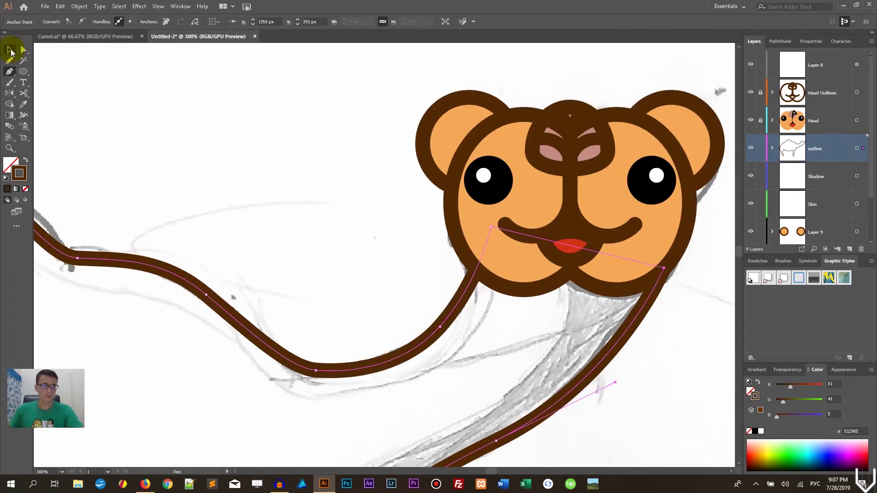
left_click_drag(300, 260, 310, 43)
left_click(23, 49)
left_click(508, 219)
left_click_drag(625, 158, 582, 171)
left_click(519, 251)
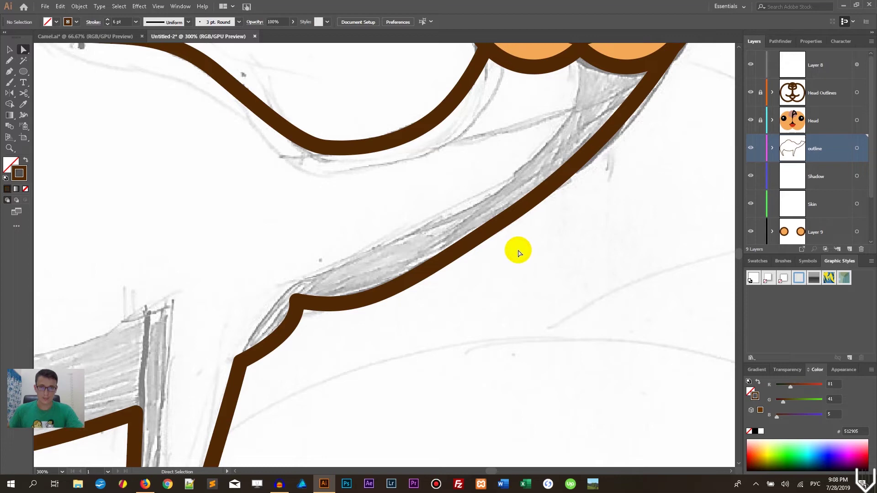
Step: Move the outline anchor at the front base of the hump slightly up and toward the neck
key("ctrl+minus")
key("ctrl+minus")
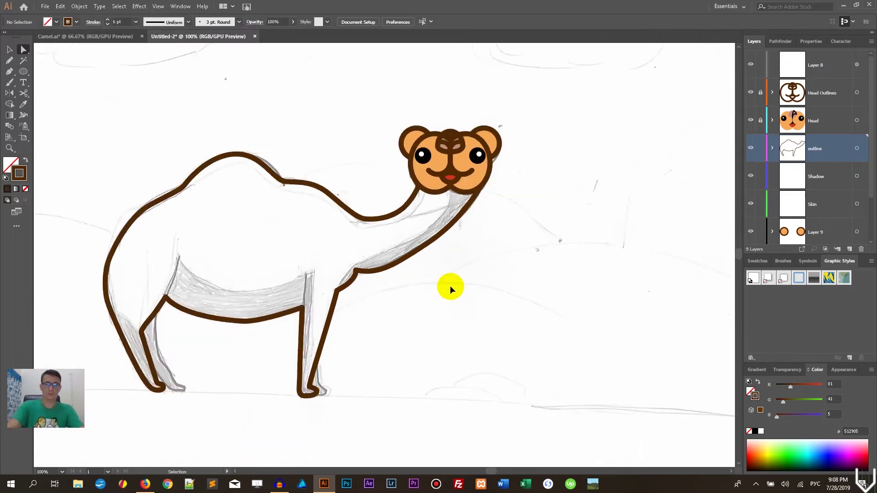
left_click_drag(450, 289, 566, 280)
left_click(358, 143)
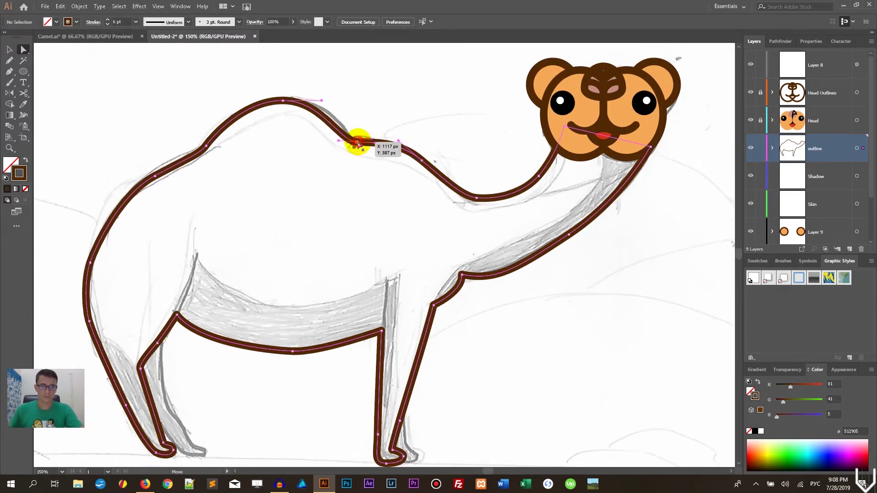
left_click(363, 120)
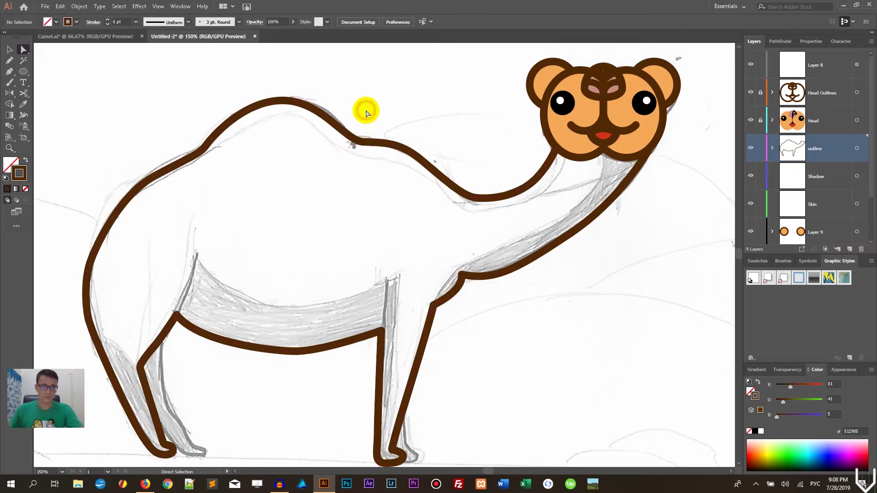
Step: Duplicate the camel's body outline in place and move the copy to the Skin layer
left_click(6, 49)
left_click(294, 102)
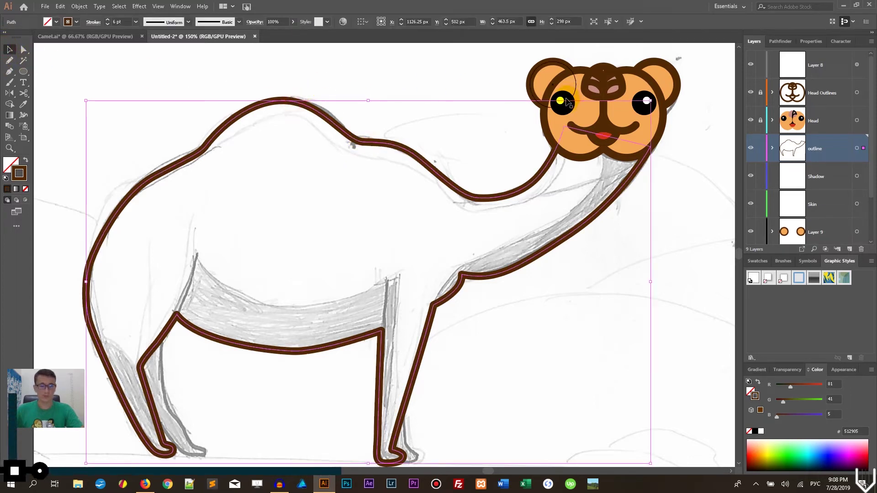
key("ctrl+c")
key("ctrl+f")
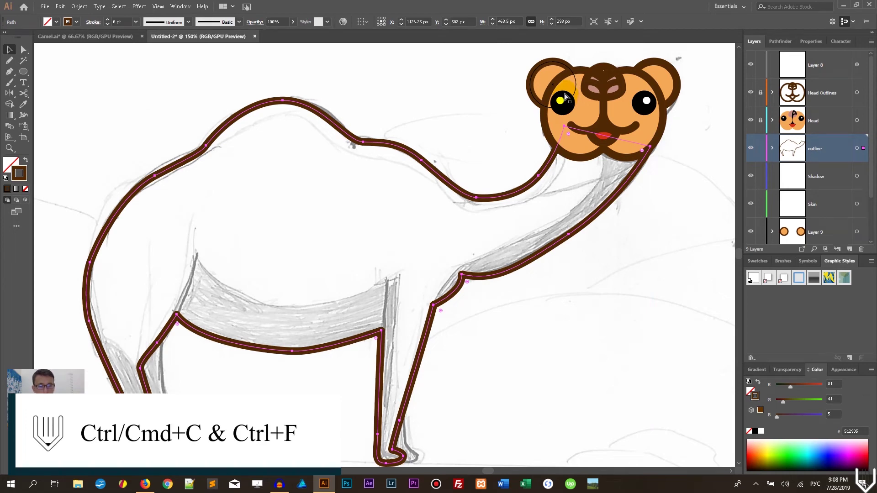
left_click(863, 149)
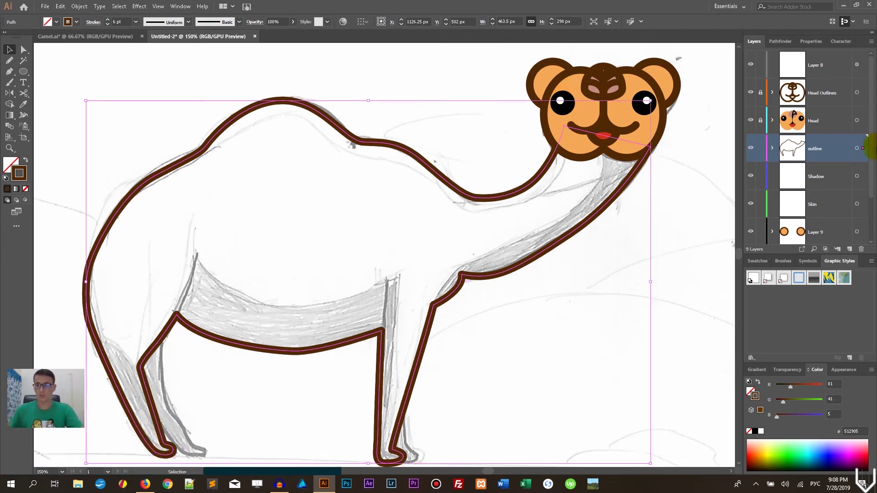
left_click_drag(862, 150, 861, 178)
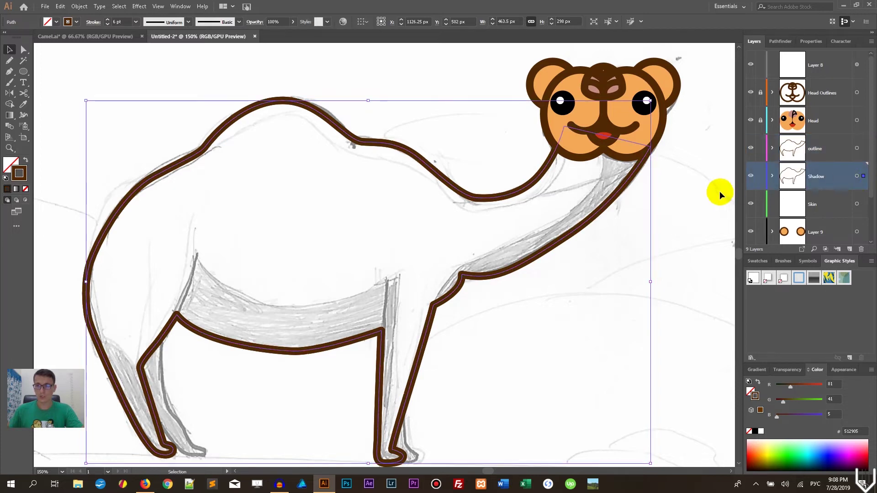
left_click_drag(863, 175, 863, 205)
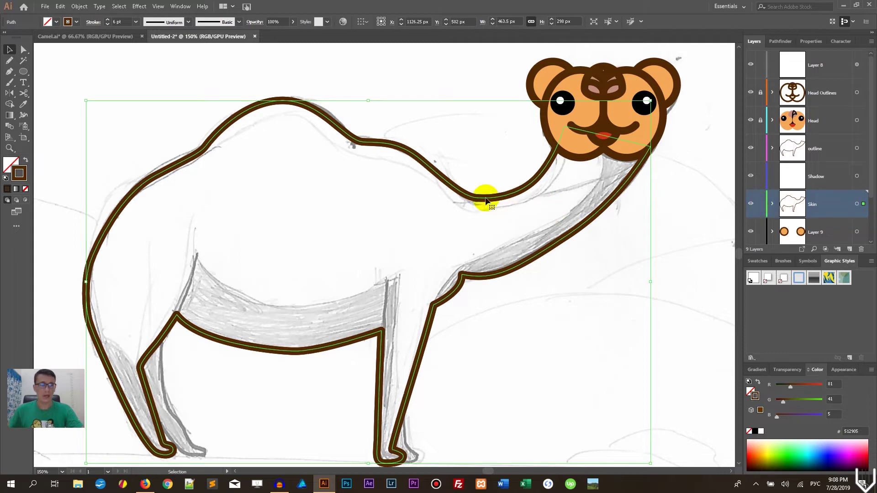
Step: Swap fill and stroke on the Skin layer copy and fill it with the light orange sampled from the head
key("shift+x")
scroll(367, 113, "up", 1)
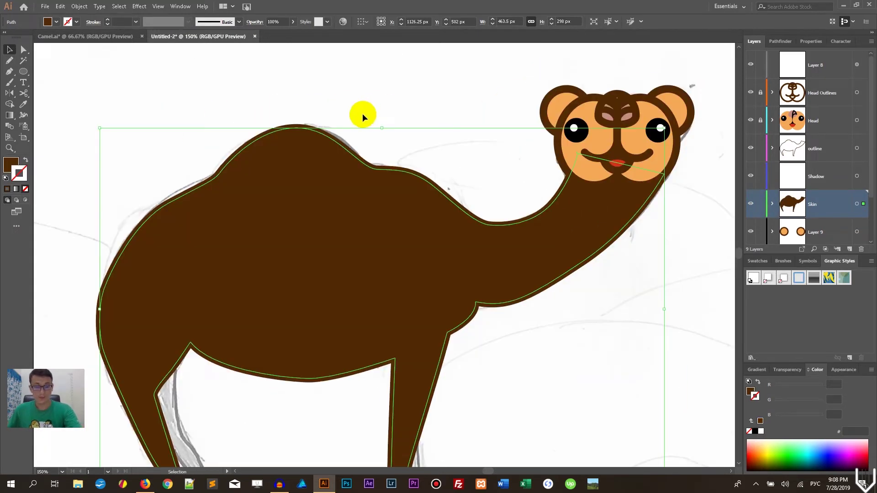
key("i")
left_click(600, 136)
left_click(9, 49)
left_click(397, 117)
Step: Lock the Skin and outline layers and make Layer 9 the active layer
scroll(396, 117, "down", 3)
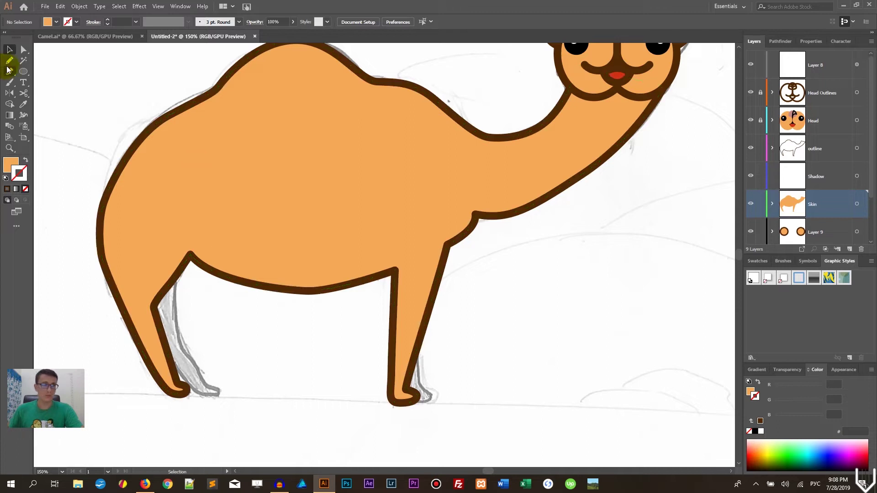
left_click_drag(548, 319, 572, 310)
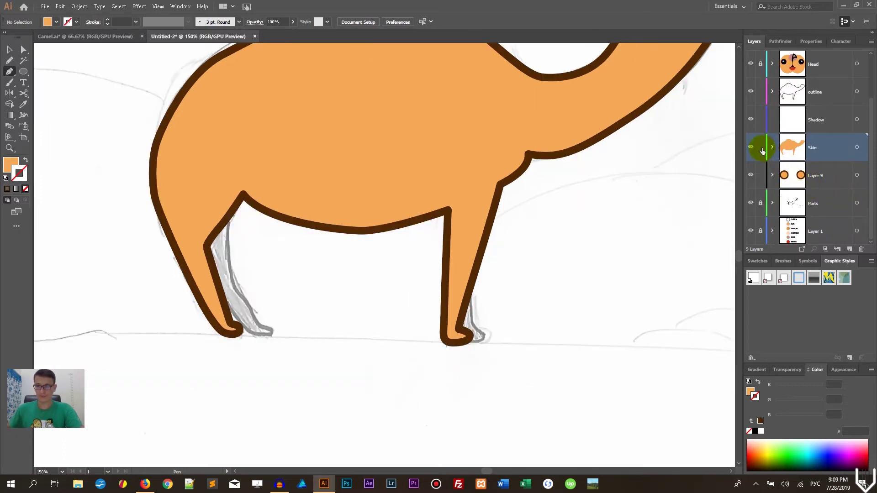
left_click(760, 147)
scroll(767, 142, "up", 2)
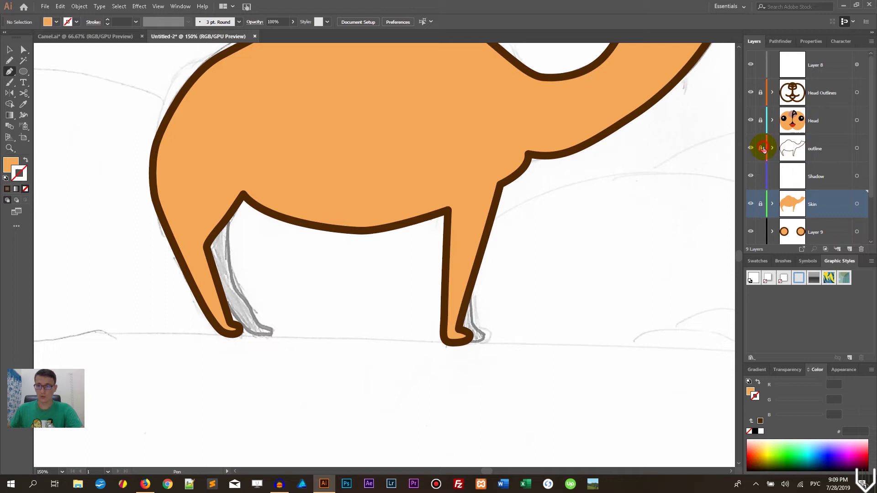
scroll(840, 165, "down", 2)
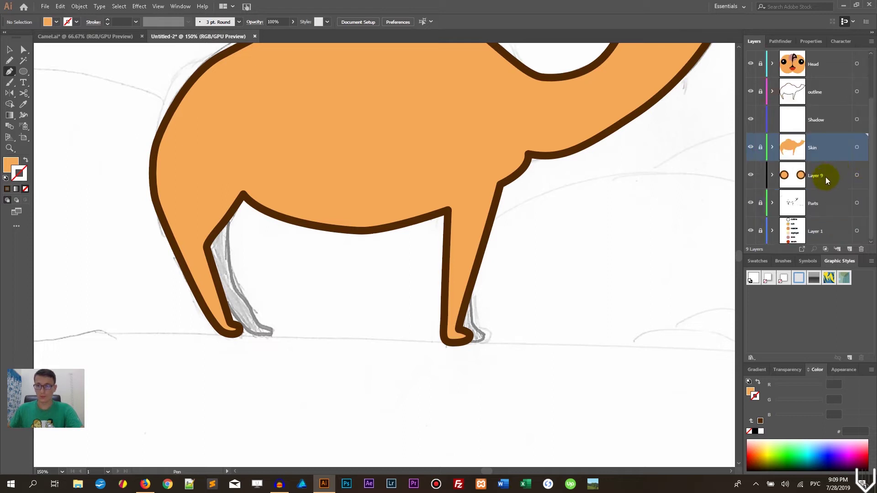
left_click(828, 176)
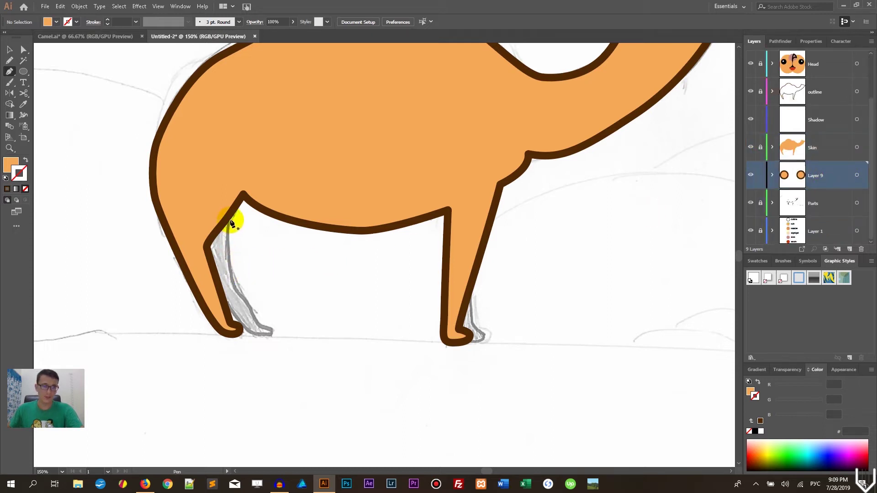
Step: Trace the far hind leg behind the near one as a closed shape with the Pen tool
left_click(230, 218)
left_click(231, 266)
left_click(257, 324)
left_click(271, 325)
left_click(272, 334)
left_click_drag(272, 335, 239, 335)
left_click(226, 301)
left_click(205, 249)
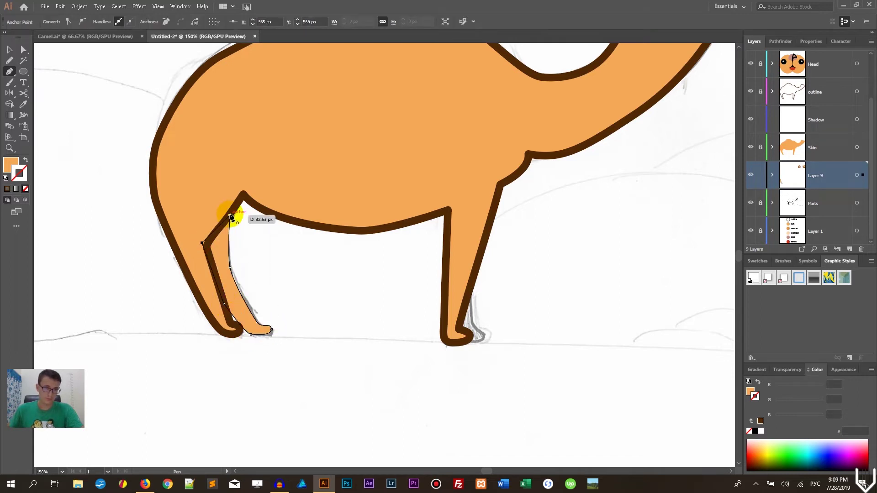
left_click(231, 219)
Step: Duplicate the far hind leg shape in place and apply the body's 6 pt brown outline style to the copy
key("v")
left_click(255, 260)
key("ctrl+z")
key("ctrl+c")
key("ctrl+f")
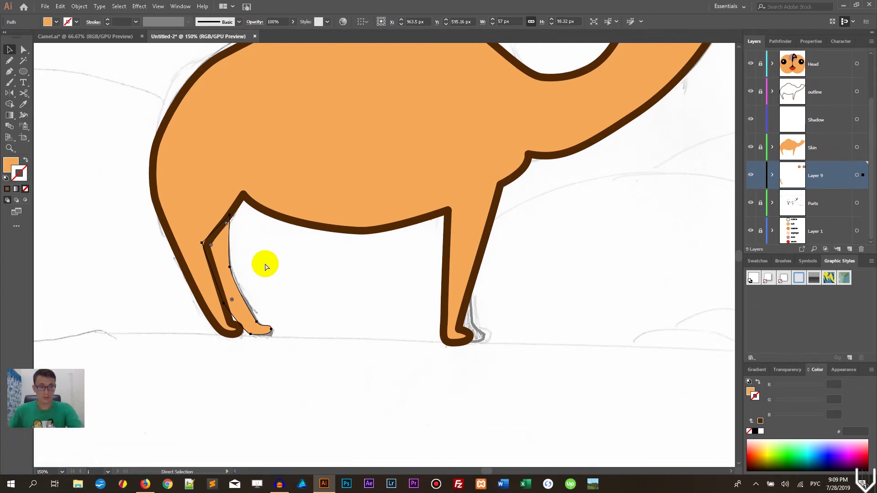
left_click(24, 106)
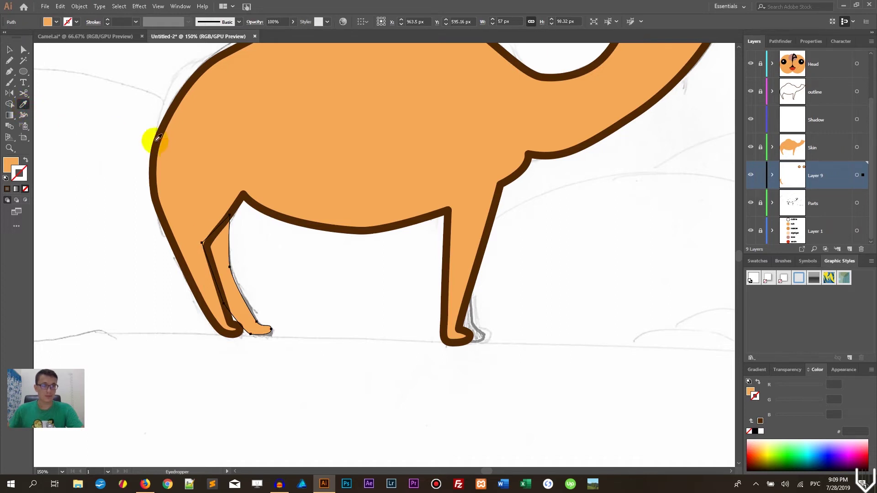
left_click(158, 138)
left_click(78, 177, "ctrl")
Step: Fill the far hind leg's base shape with the Shadow colour sampled from the palette
key("ctrl+minus")
key("ctrl+minus")
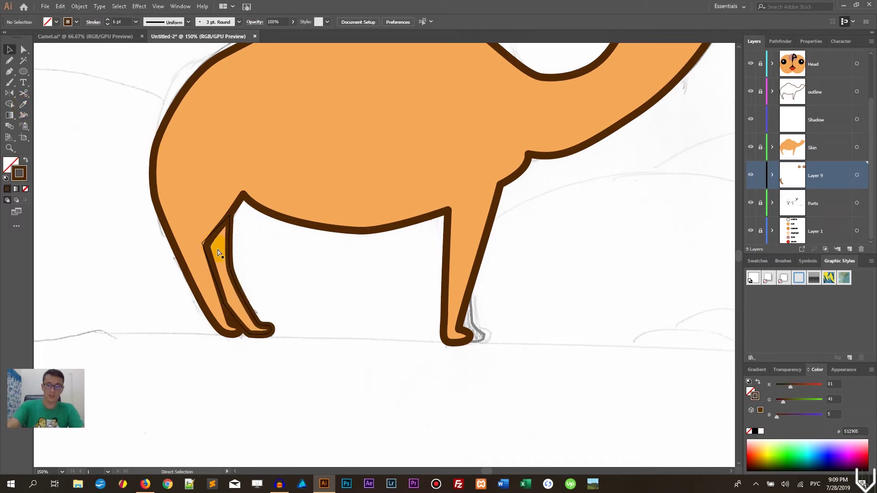
left_click_drag(189, 204, 413, 288)
left_click(532, 342)
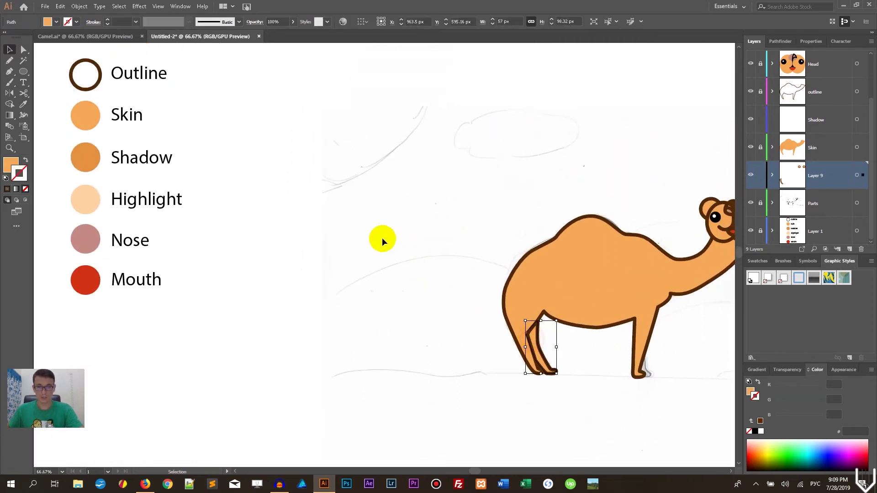
left_click(23, 104)
left_click(94, 132)
key("ctrl+plus")
key("ctrl+plus")
key("v")
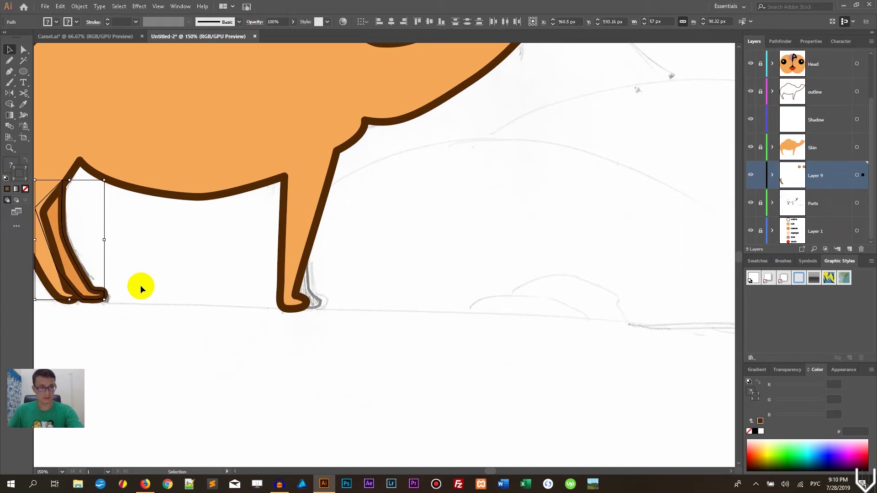
left_click(149, 277)
Step: Draw the visible part of the far front leg as a closed shape with the Pen tool
left_click_drag(156, 249, 221, 225)
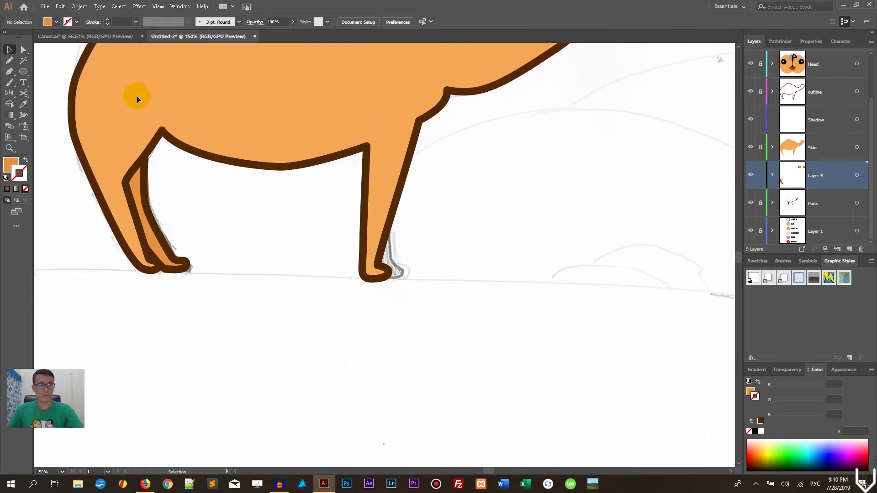
left_click(10, 74)
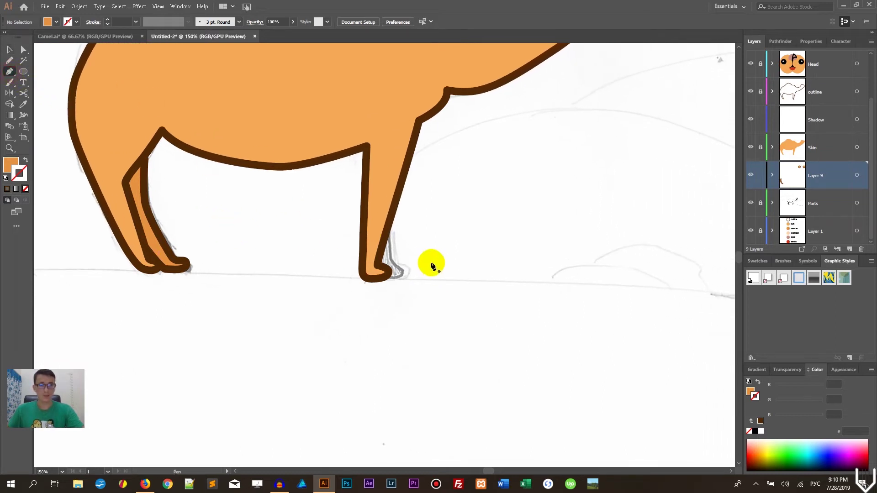
left_click_drag(393, 241, 395, 266)
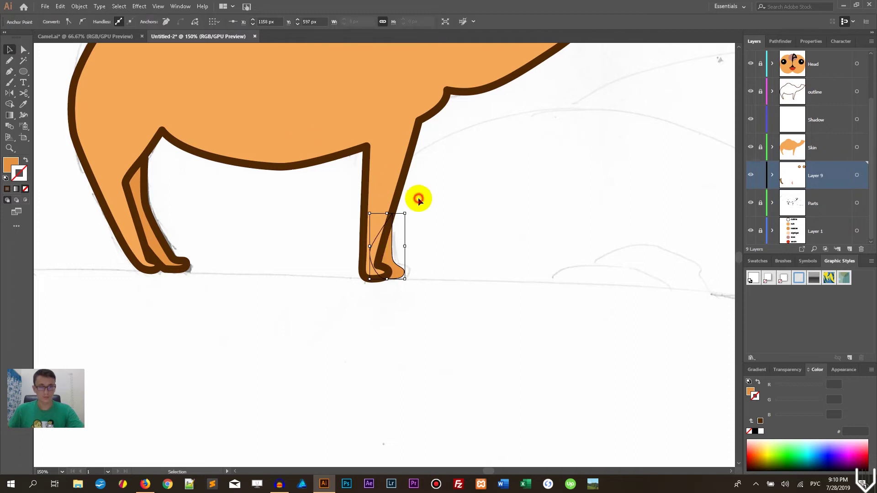
left_click(419, 199)
Step: Duplicate the far front leg shape in place and give the copy the body's 6 pt brown outline style
left_click(402, 274)
key("a")
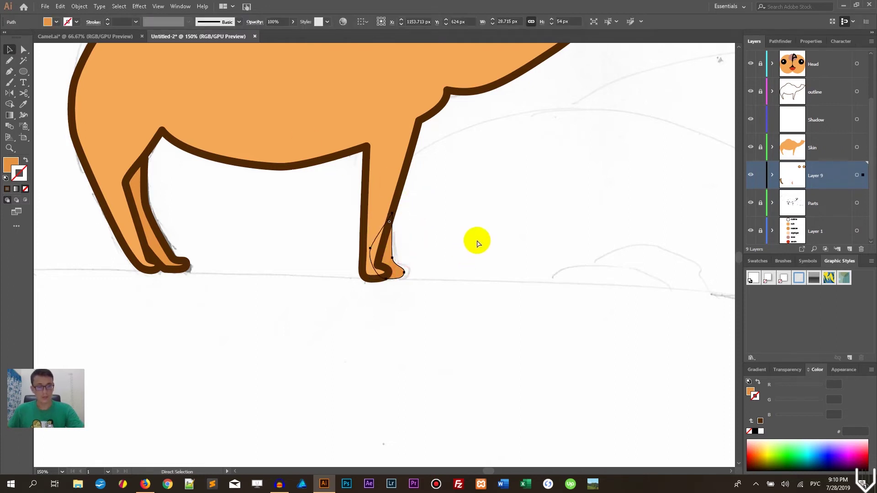
key("v")
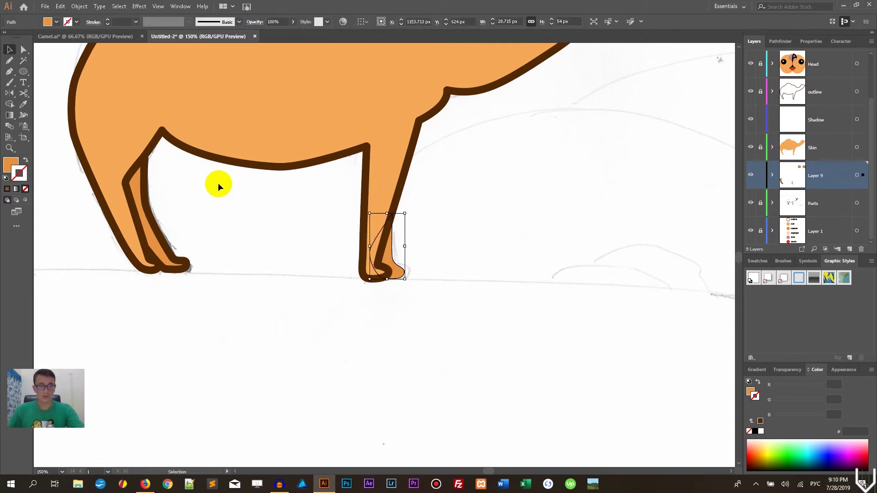
left_click(23, 105)
left_click(59, 106)
left_click(9, 49)
left_click(506, 221)
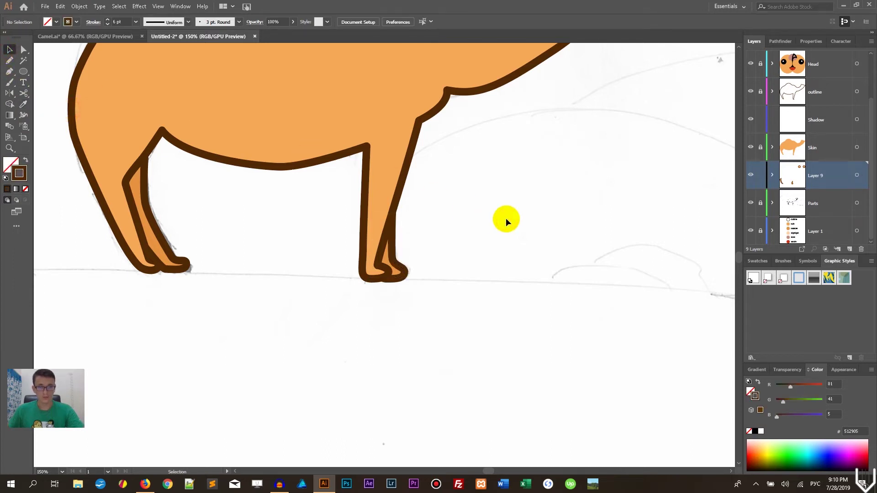
Step: Unlock the outline layer and draw a straight crease line from the top of the near hind leg's inner edge into the body
key("ctrl+minus")
key("ctrl+minus")
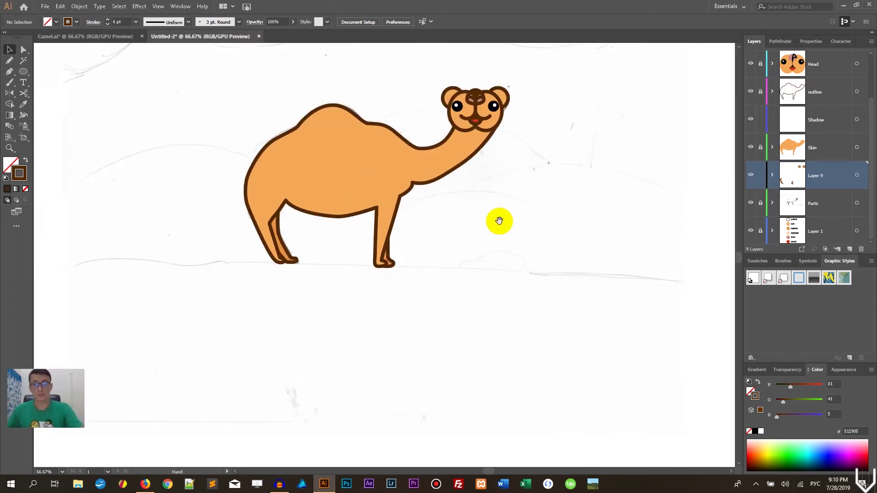
key("space")
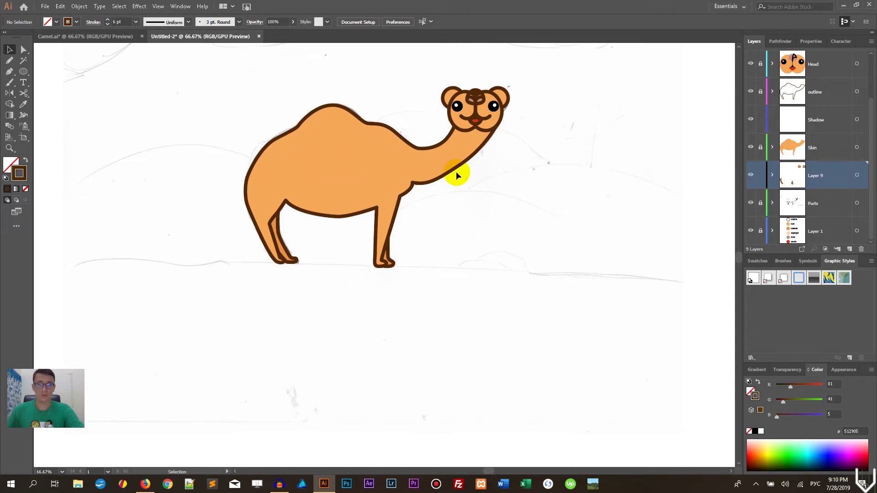
key("ctrl+equal")
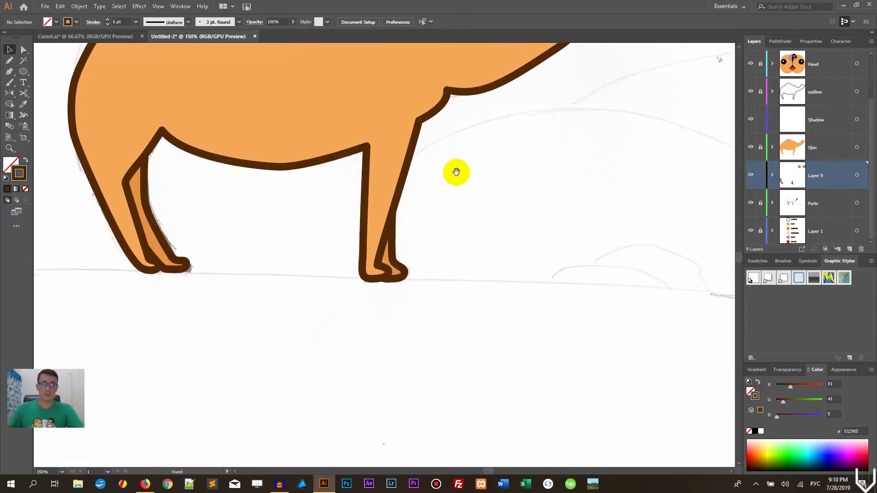
key("ctrl+equal")
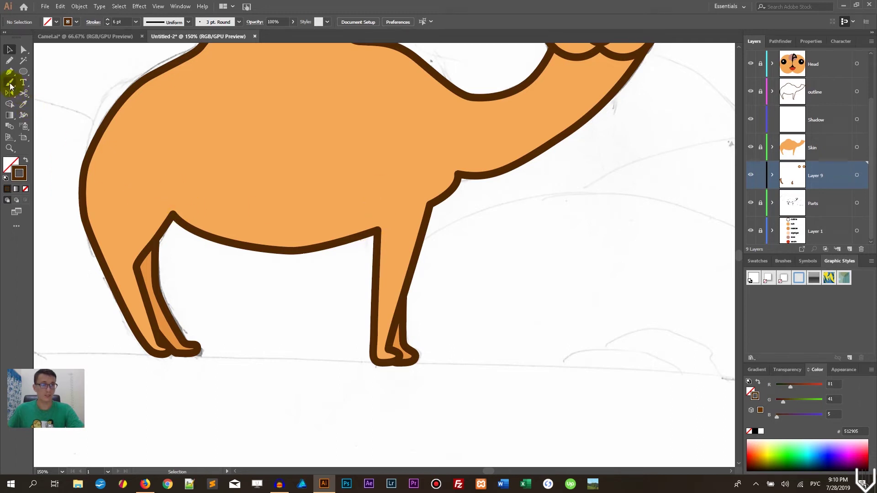
left_click(9, 71)
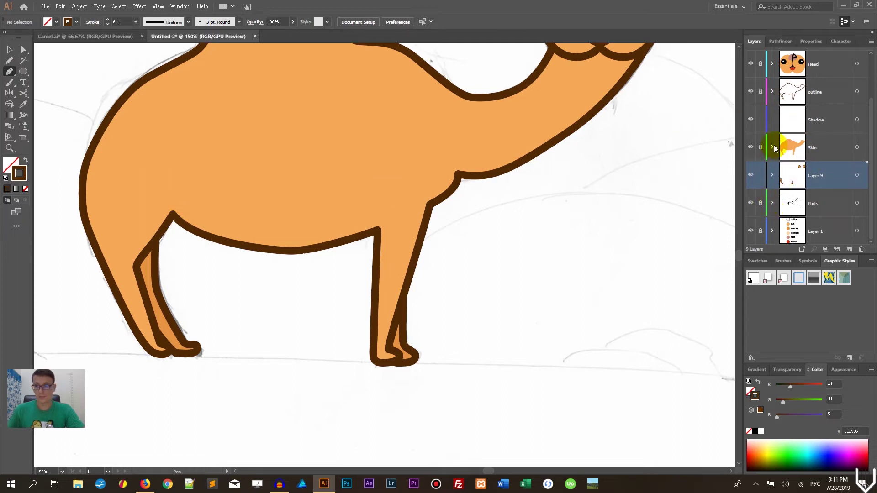
scroll(772, 145, "up", 2)
left_click(761, 148)
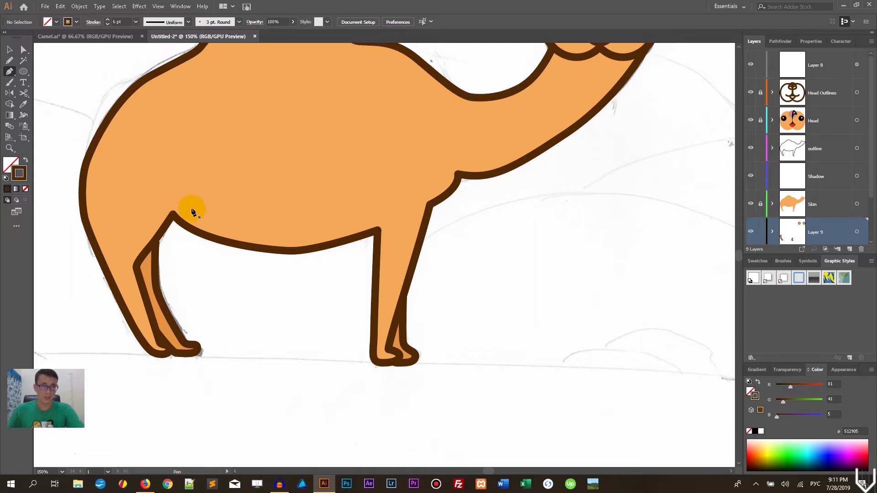
left_click(174, 213)
left_click(204, 176)
left_click(215, 290, "ctrl")
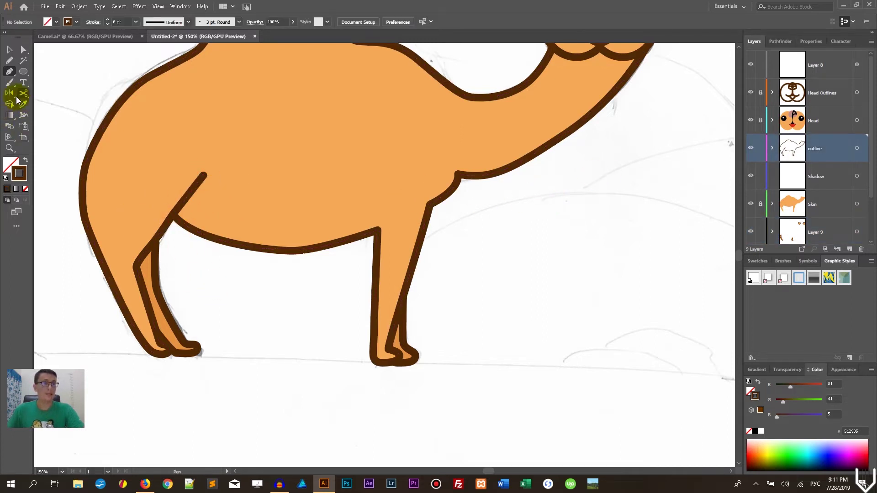
Step: Shorten the hind leg crease line by moving its upper end anchor toward the belly
left_click(23, 50)
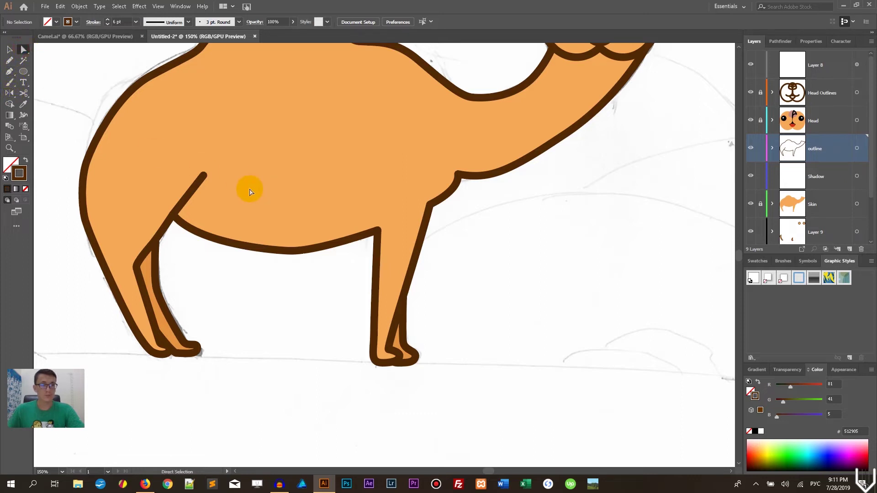
left_click(203, 176)
left_click_drag(204, 178, 195, 186)
left_click(209, 266)
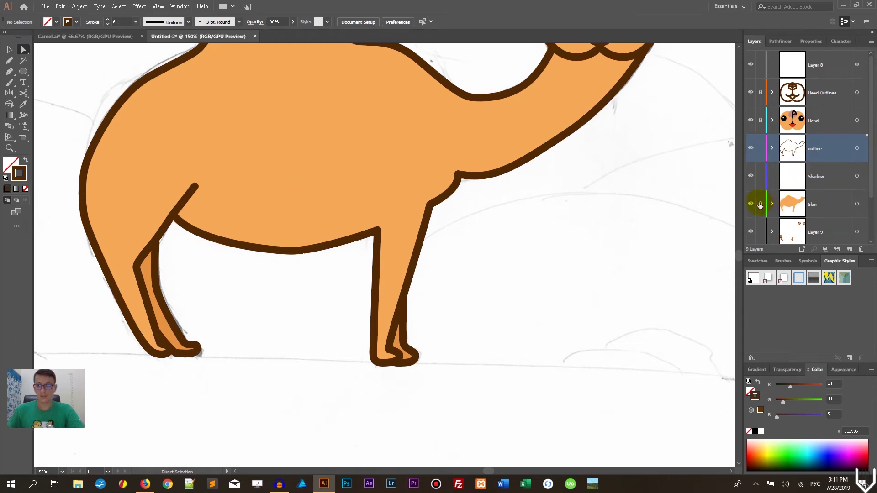
Step: Swap the body's fill and stroke to examine the pencil-sketched shadows beneath it, and restore the skin fill
left_click(409, 136)
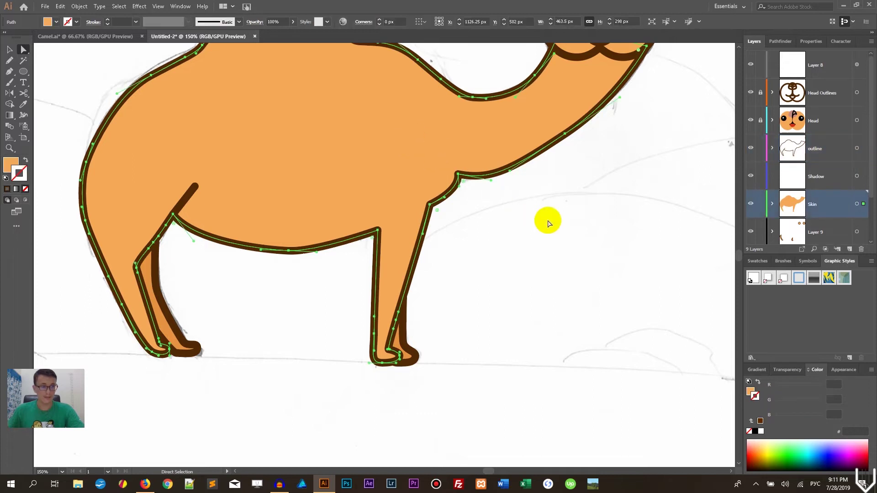
key("shift+x")
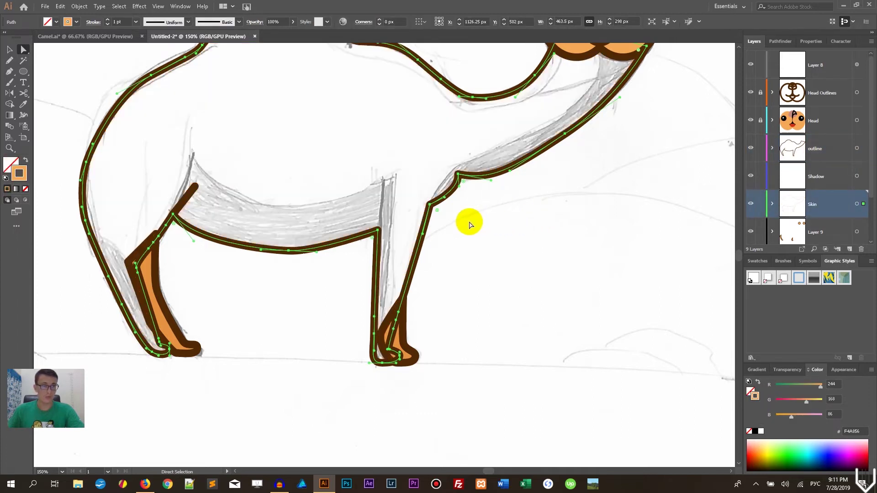
key("ctrl")
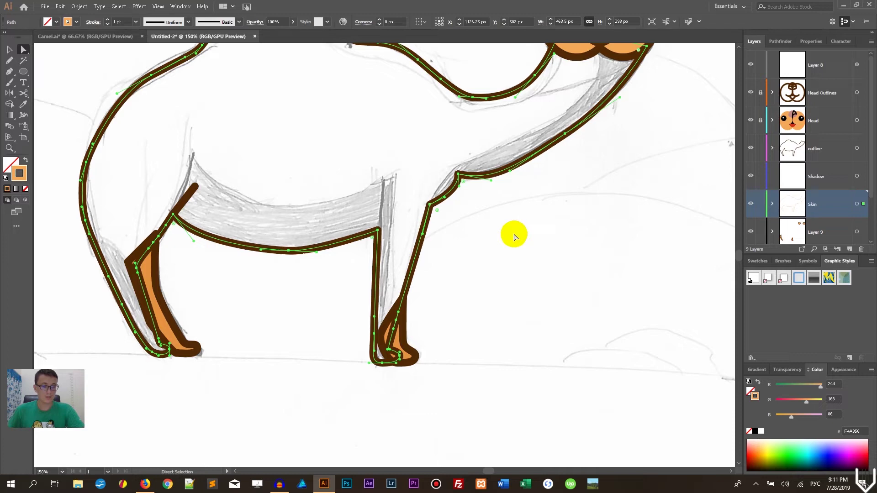
key("shift+x")
left_click(215, 259, "ctrl")
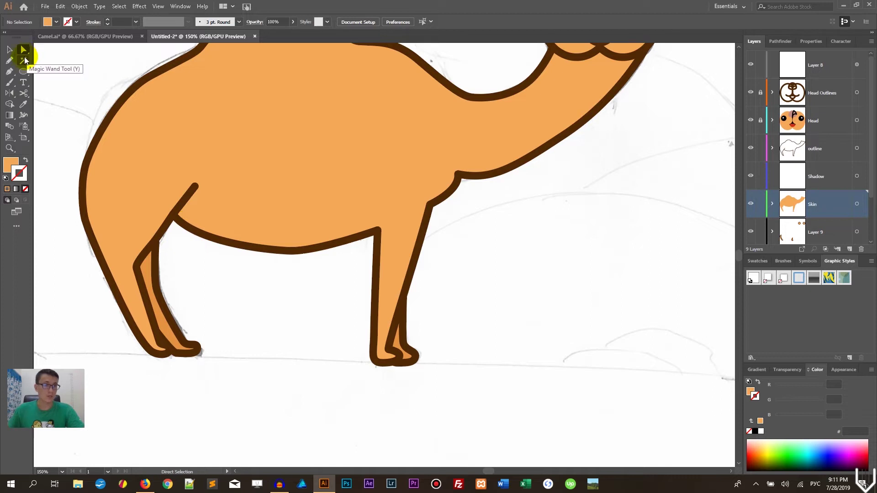
Step: Nudge the hind leg crease's upper end toward the tail and draw a short straight crease upward from the front leg's inner edge
left_click_drag(196, 186, 191, 186)
left_click(200, 297)
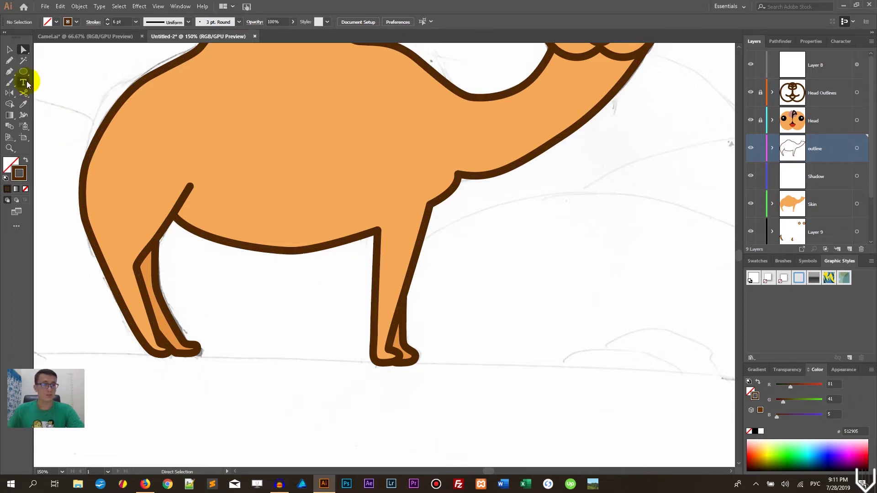
left_click(9, 72)
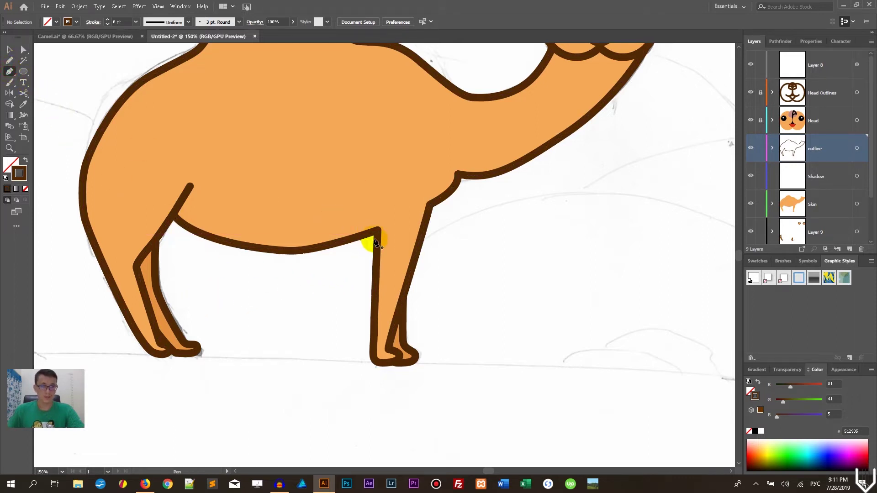
left_click(377, 236)
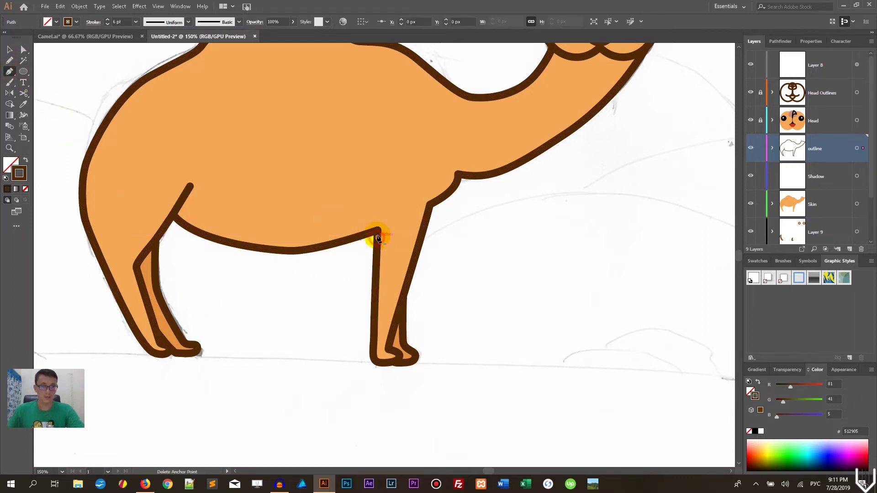
left_click(378, 189)
key("a")
left_click_drag(377, 188, 379, 197)
left_click(499, 234)
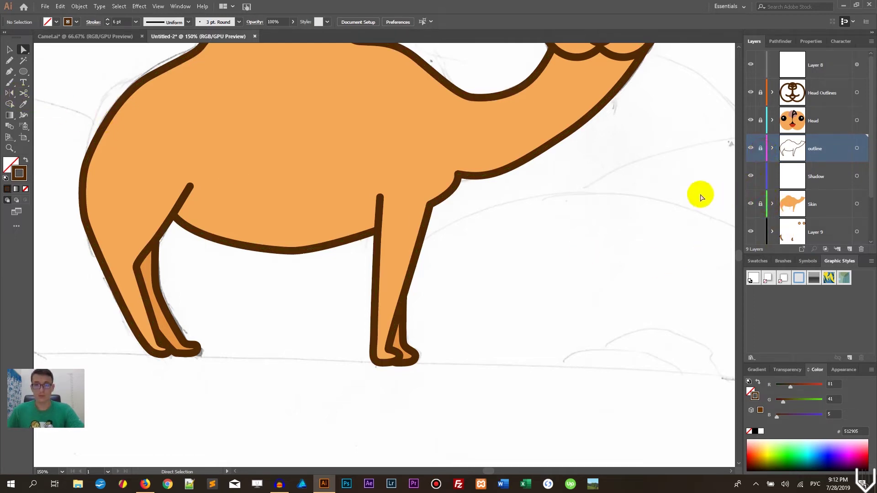
Step: On the Shadow layer, draw a closed belly shadow between the two leg creases, curving across the belly and extending below the body
left_click_drag(575, 198, 501, 264)
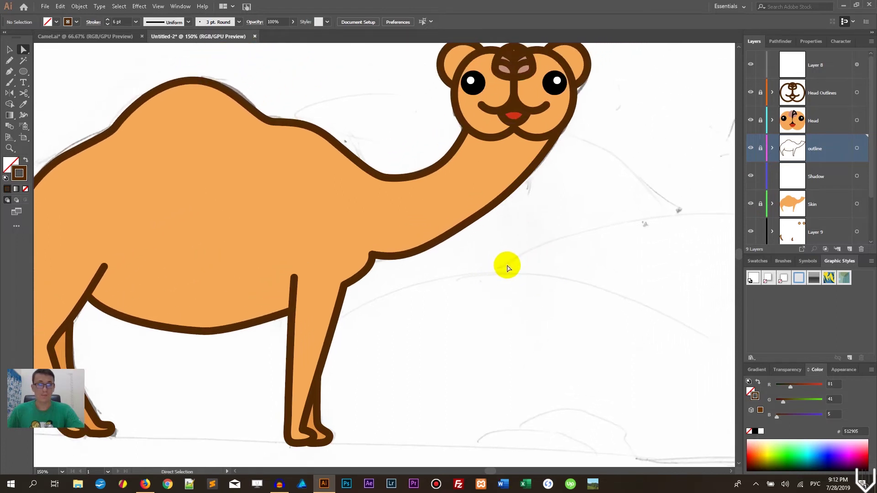
left_click(9, 71)
left_click_drag(149, 349, 208, 295)
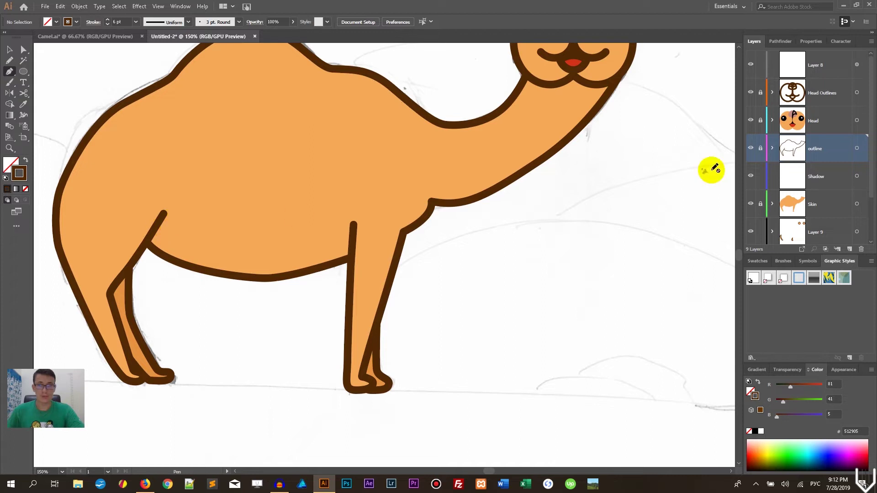
left_click(816, 176)
left_click(164, 214)
left_click_drag(353, 224, 334, 298)
left_click(286, 315)
left_click(174, 294)
left_click(151, 280)
left_click(141, 249)
left_click(163, 213)
key("v")
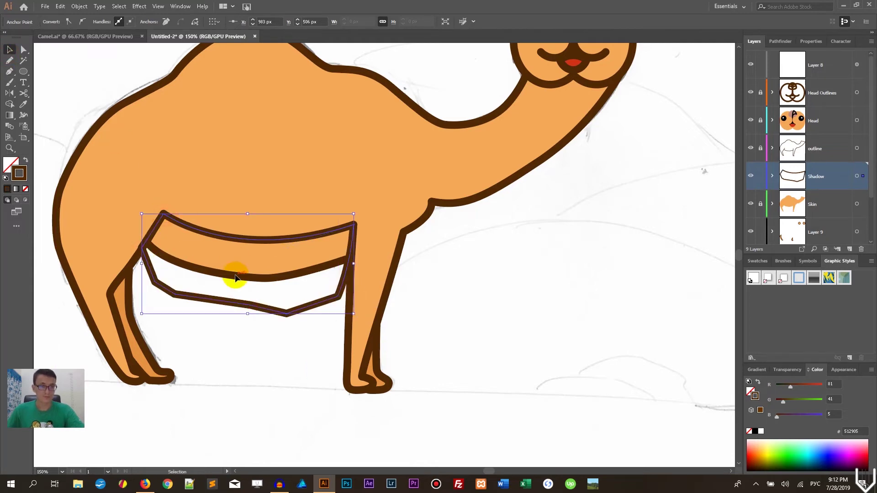
key("ctrl+shift+a")
Step: Unlock the Skin layer, duplicate the body shape in place and intersect the copy with the belly shadow using Pathfinder
left_click(760, 203)
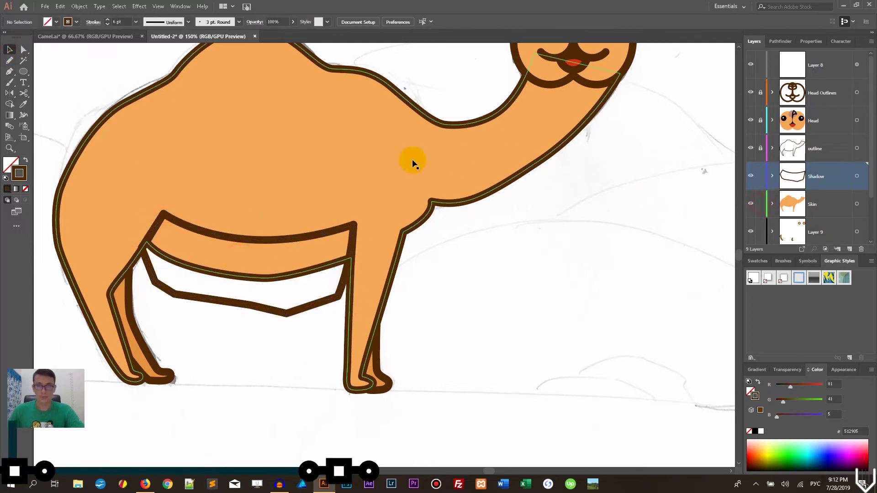
left_click(352, 157)
key("ctrl+c")
key("ctrl+f")
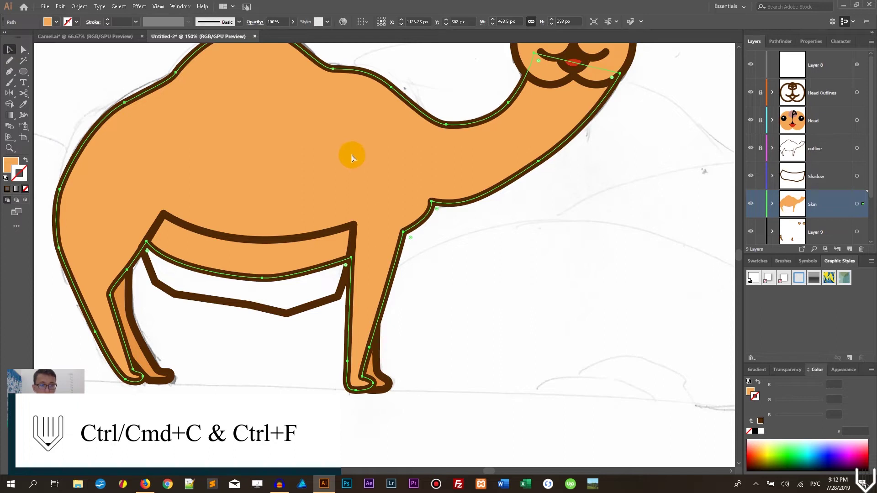
left_click(295, 239, "shift")
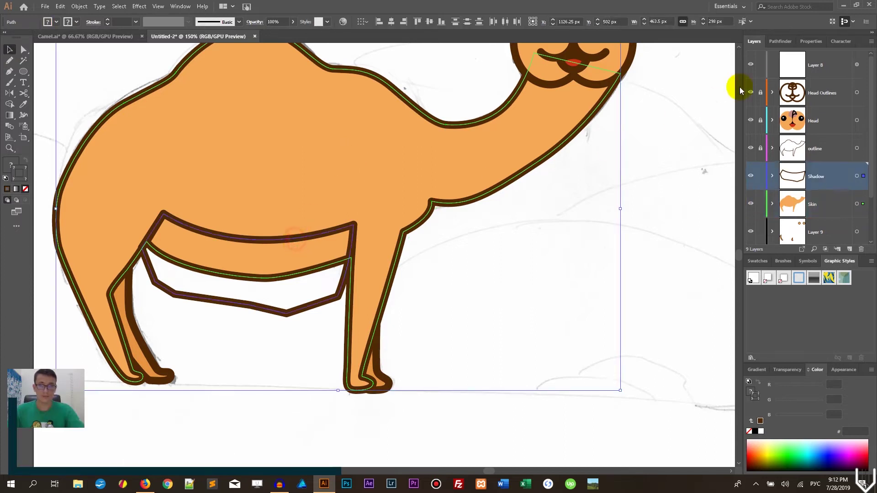
left_click(811, 41)
left_click(780, 41)
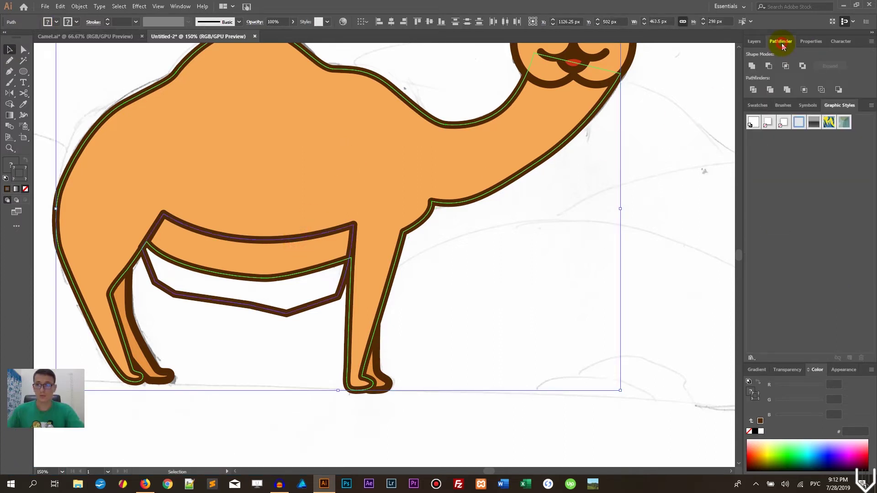
left_click(768, 66)
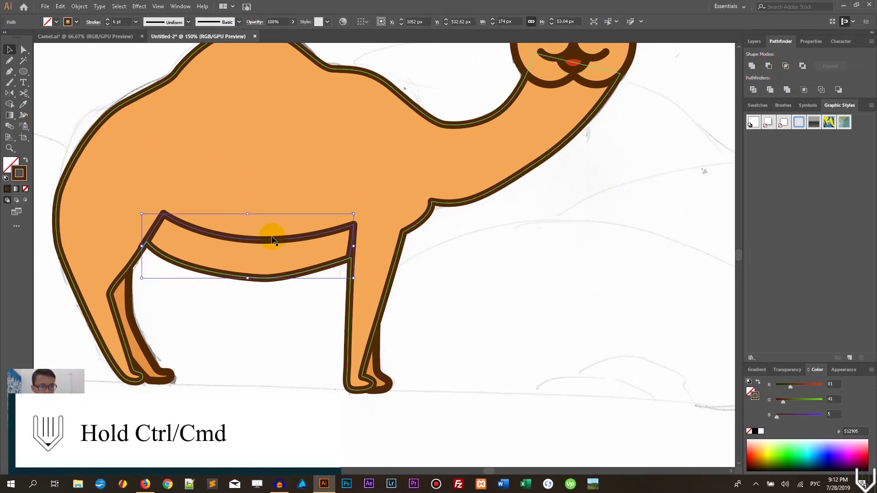
Step: Turn the belly shadow's outline into a fill and sample the palette's Shadow colour for it
key("shift+x")
left_click(96, 114, "ctrl")
scroll(456, 149, "left", 10)
scroll(434, 216, "up", 3)
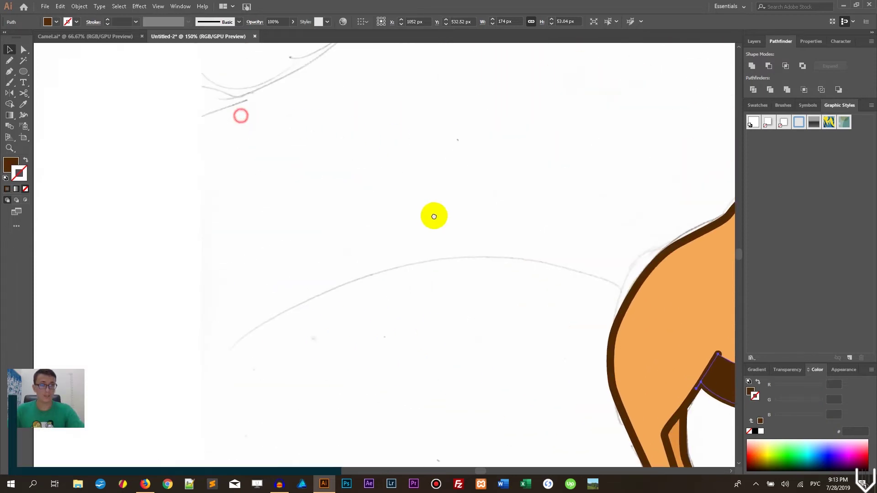
scroll(343, 240, "left", 5)
scroll(343, 241, "up", 3)
key("ctrl+0")
key("F7")
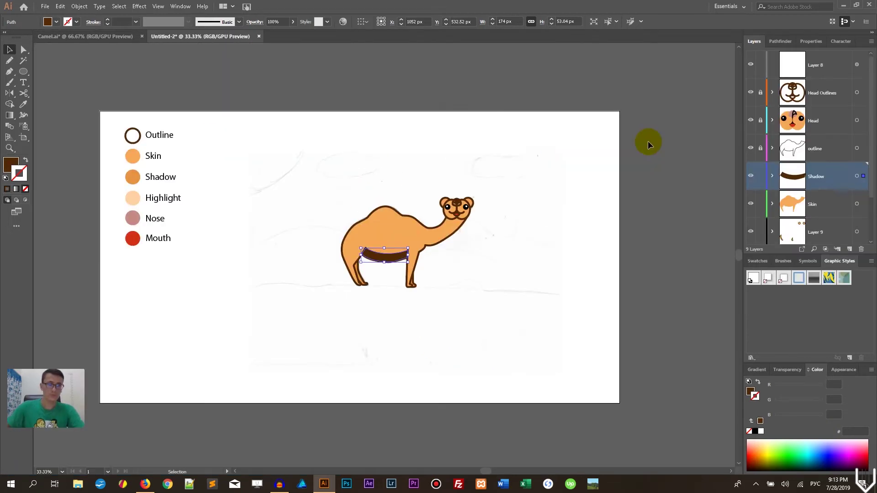
left_click(23, 105)
left_click(132, 176)
left_click(11, 50)
left_click(241, 212)
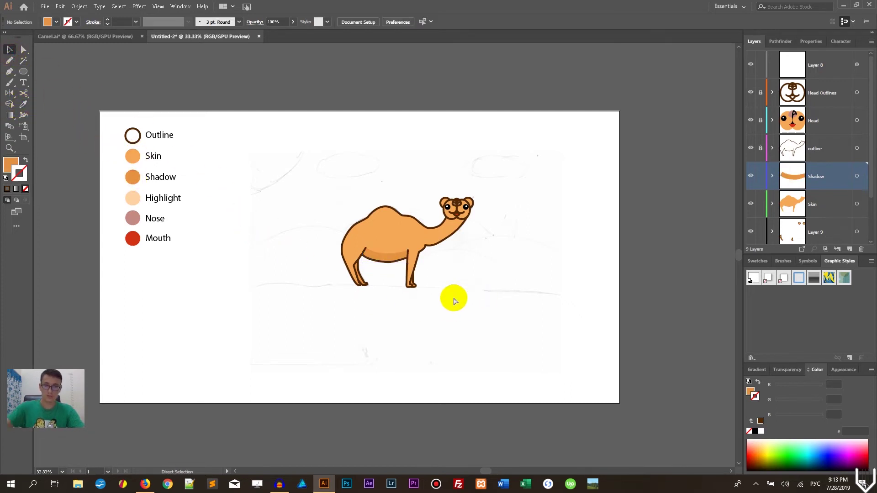
Step: Draw a closed shadow shape along the near front leg's inner edge with the Pen tool, extending outside the body behind the leg
key("ctrl+equal")
key("ctrl+equal")
key("ctrl+equal")
key("ctrl+equal")
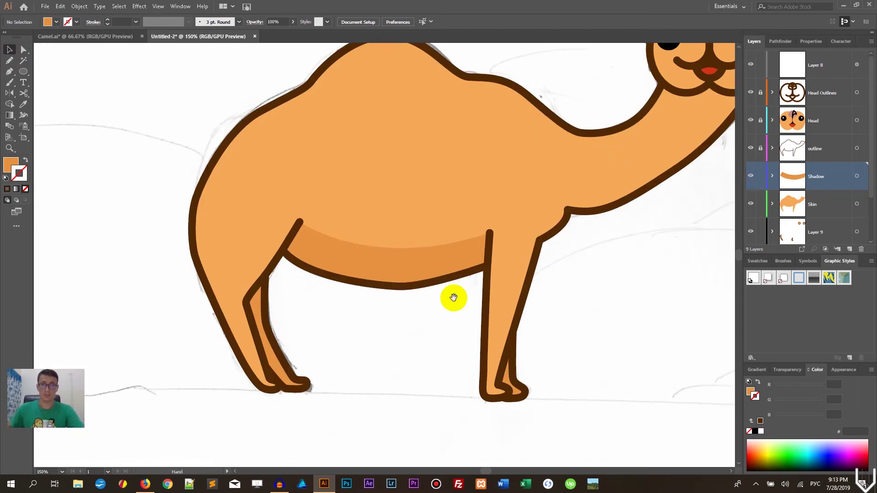
left_click_drag(452, 297, 385, 228)
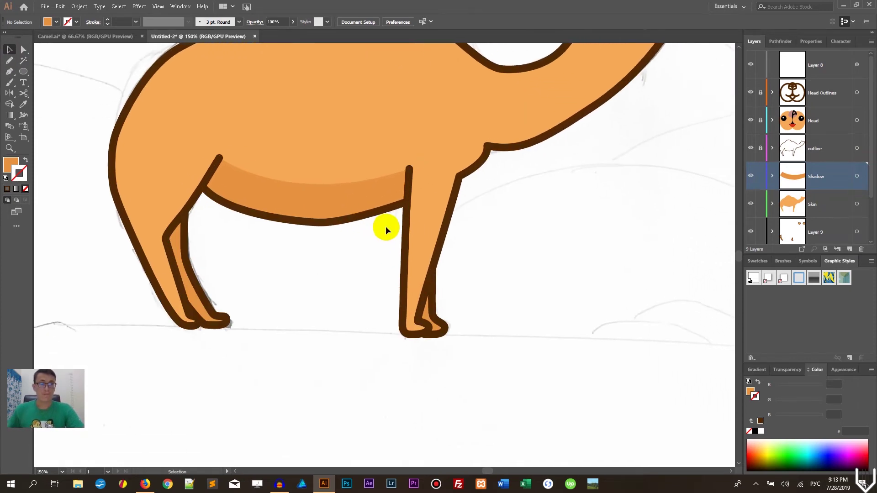
left_click(9, 72)
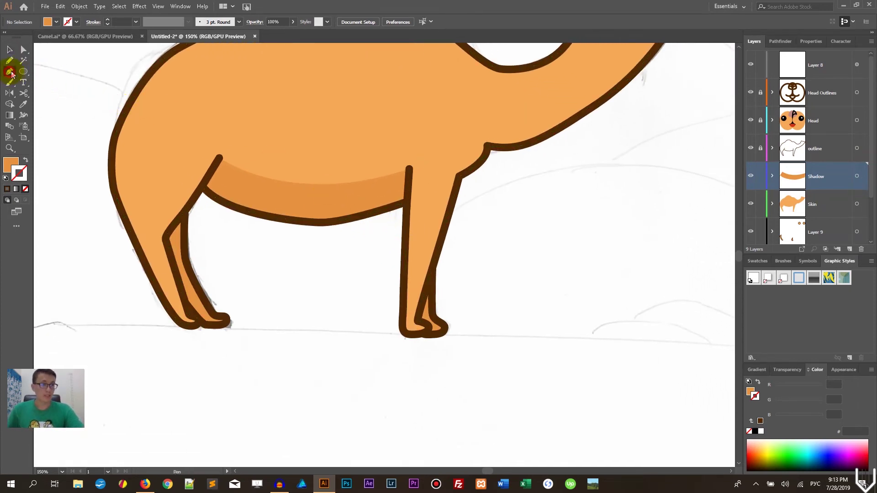
left_click(409, 170)
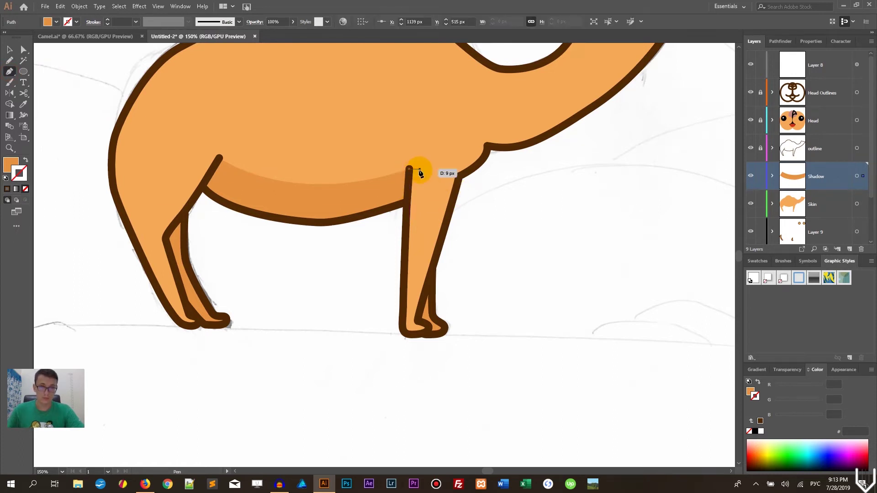
left_click(412, 269)
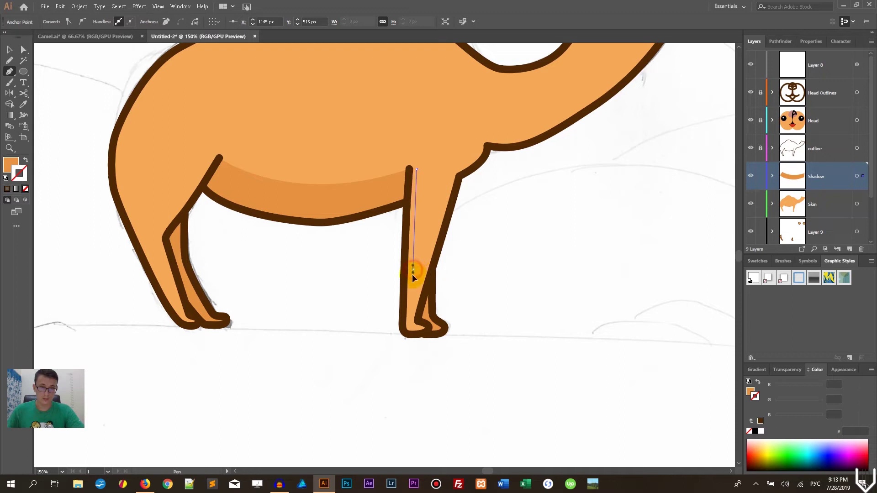
left_click(413, 325)
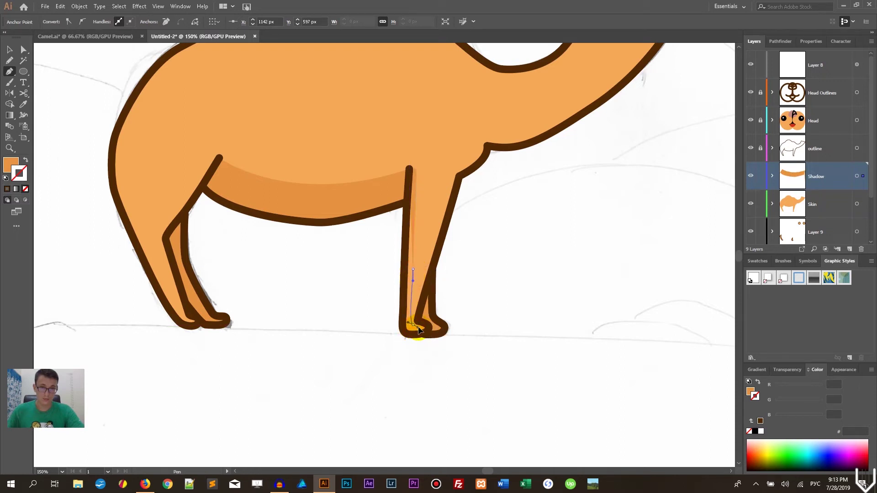
left_click_drag(428, 327, 434, 341)
left_click(378, 357)
left_click(357, 321)
left_click(354, 270)
left_click(376, 236)
left_click_drag(409, 169, 409, 126)
Step: Duplicate the body shape in place and intersect the copy with the front leg shadow so it stays inside the leg
left_click(10, 49)
left_click(268, 232)
left_click(426, 195)
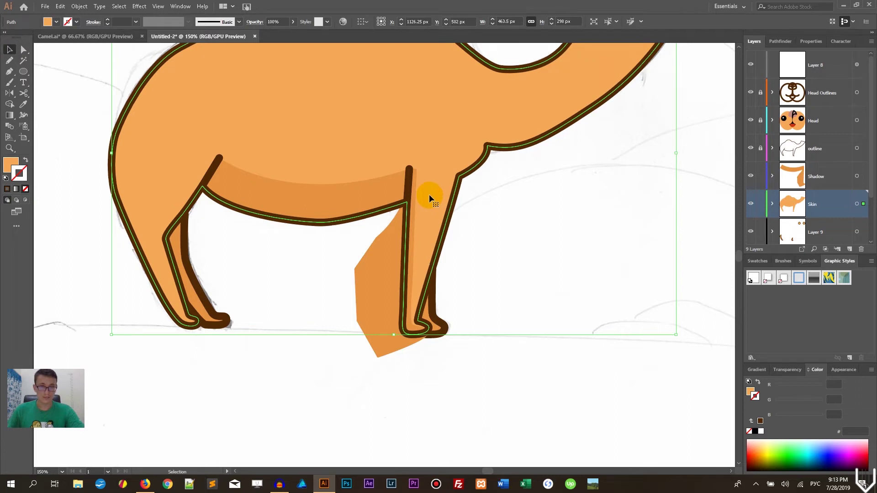
key("a")
key("v")
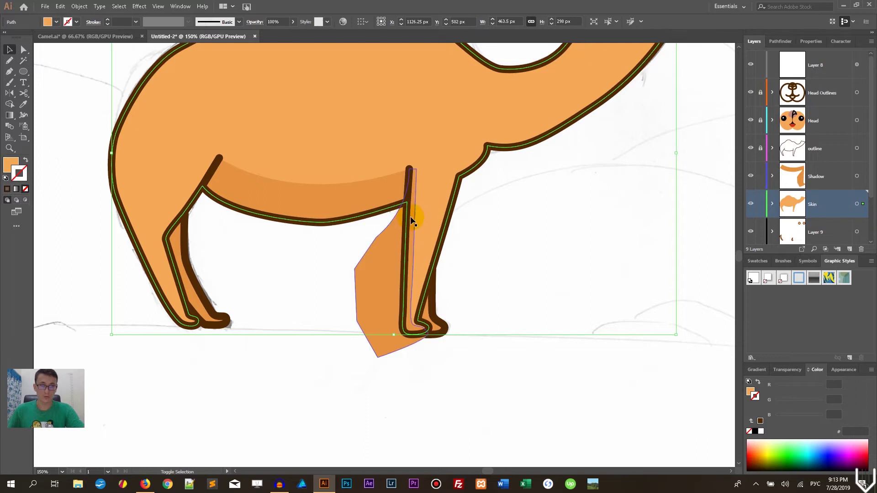
left_click(411, 219, "shift")
left_click(811, 42)
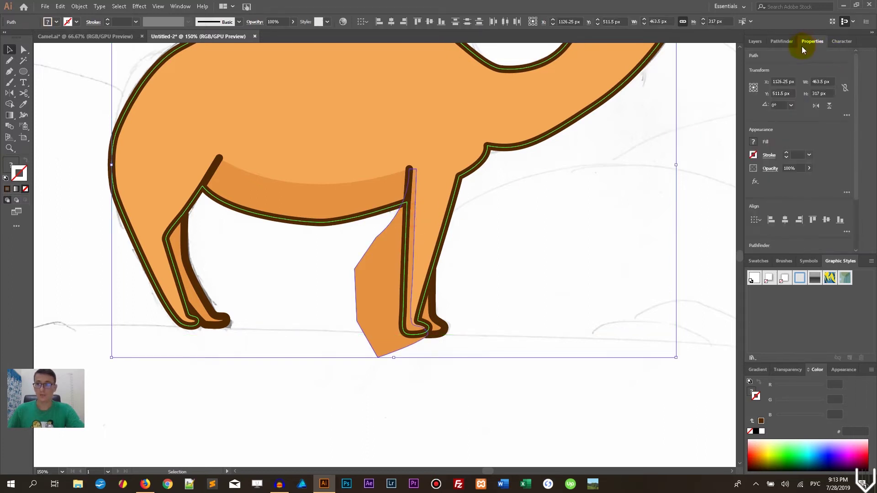
left_click(782, 42)
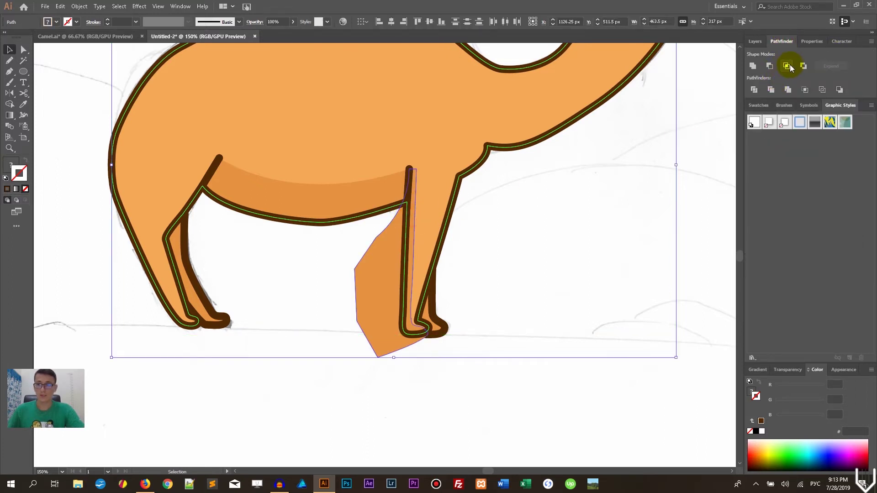
left_click(789, 67)
left_click(537, 216)
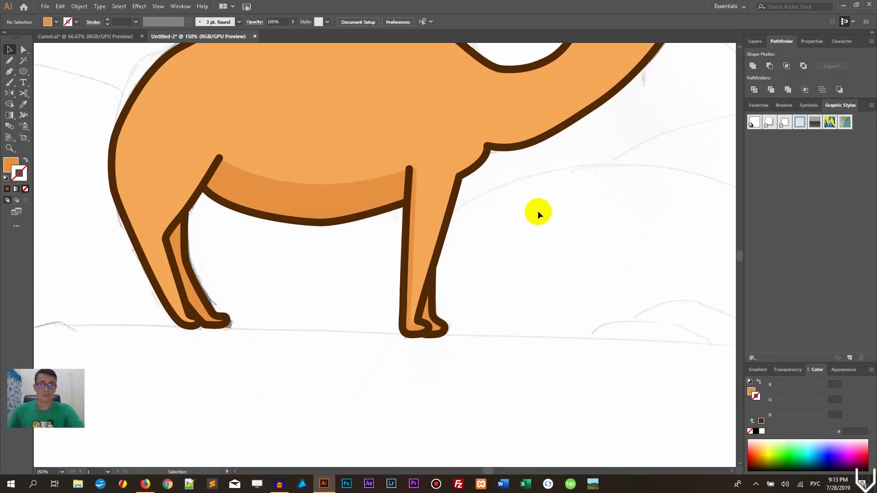
Step: On the Shadow layer, draw a closed Pen shape curving down the neck below the head and extending outside the body
scroll(538, 211, "up", 3)
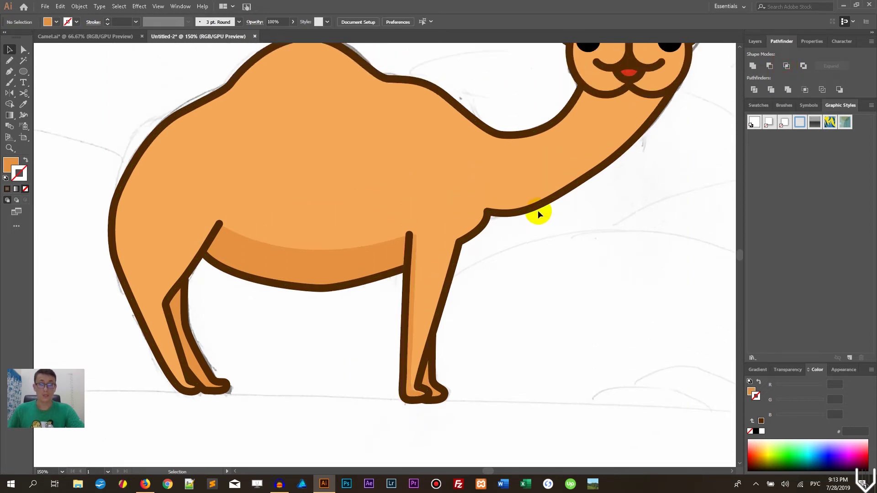
left_click_drag(611, 235, 371, 338)
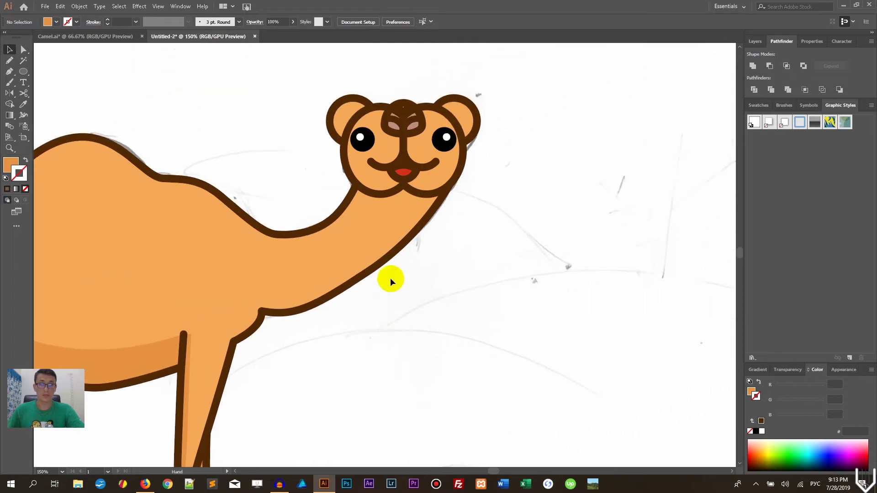
left_click(386, 220)
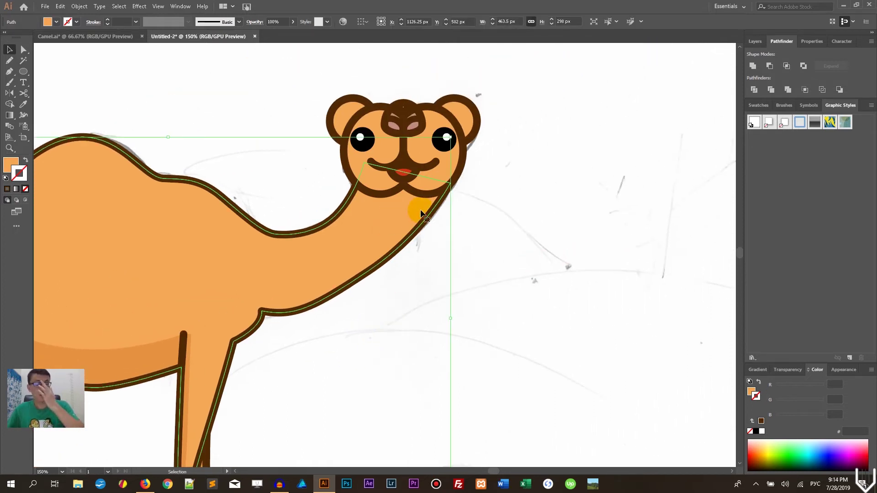
left_click(501, 197)
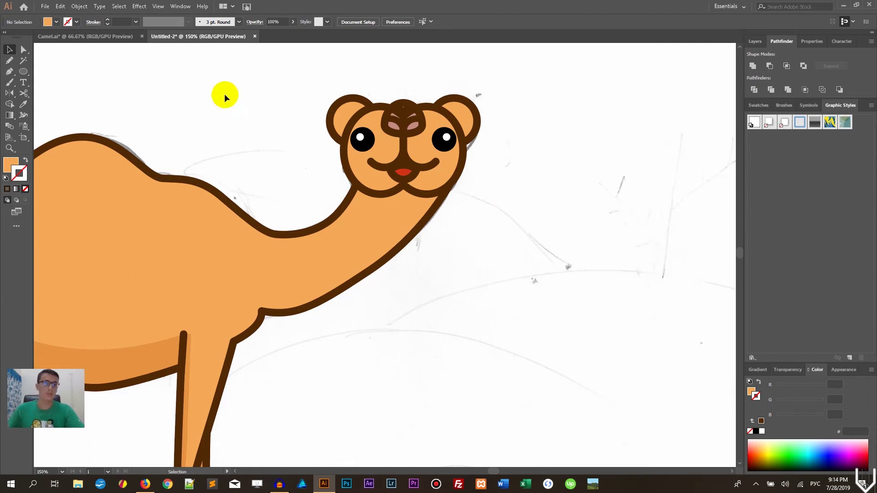
left_click(9, 73)
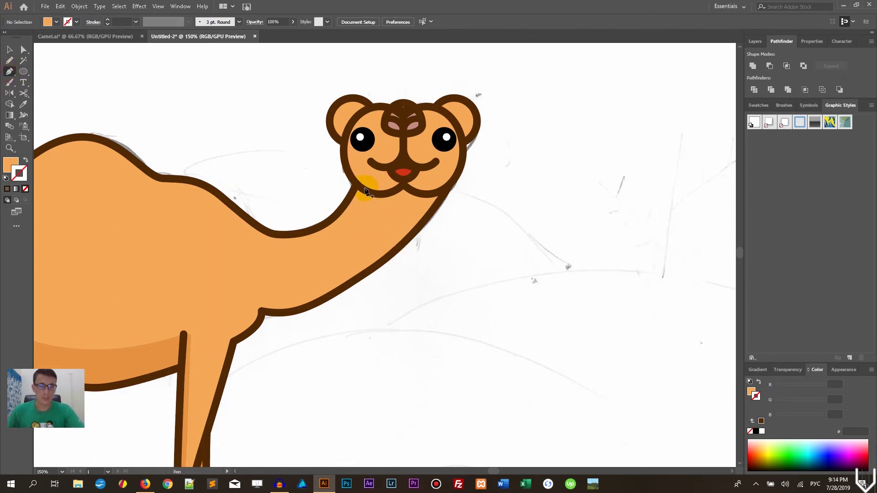
left_click(755, 41)
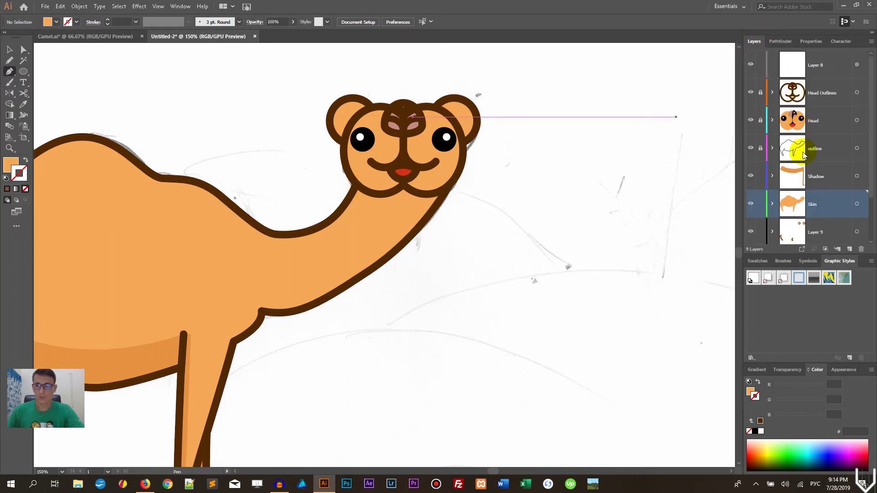
left_click(826, 175)
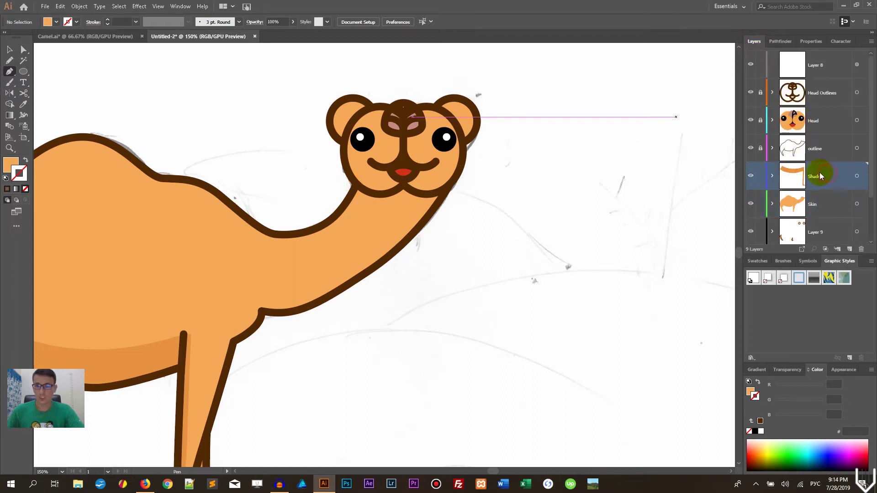
left_click(351, 177)
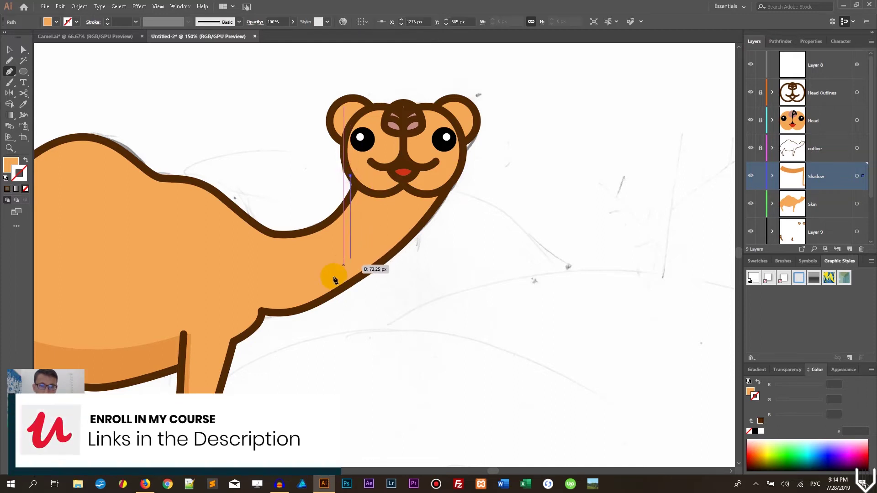
left_click_drag(285, 310, 163, 371)
left_click(482, 293)
left_click(515, 189)
left_click(516, 140)
left_click(372, 116)
left_click(351, 177)
Step: Duplicate the body shape in place and intersect the copy with the neck shadow using Pathfinder
key("v")
left_click(171, 206)
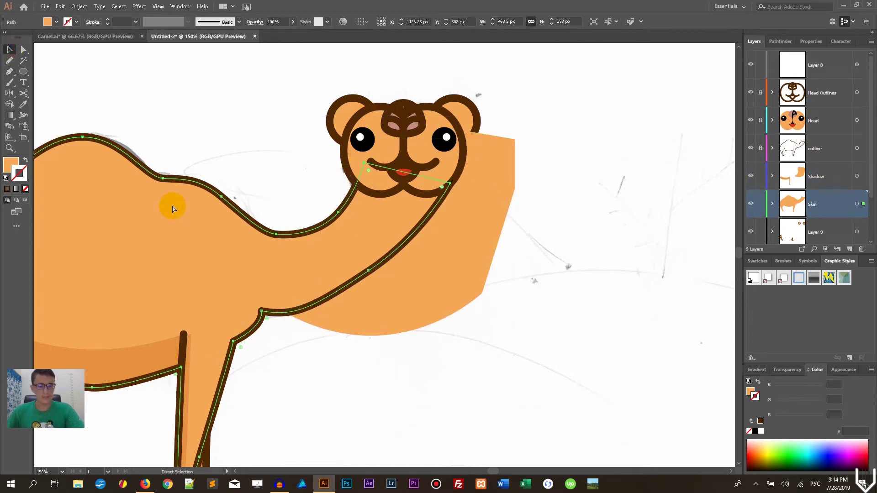
left_click(495, 202)
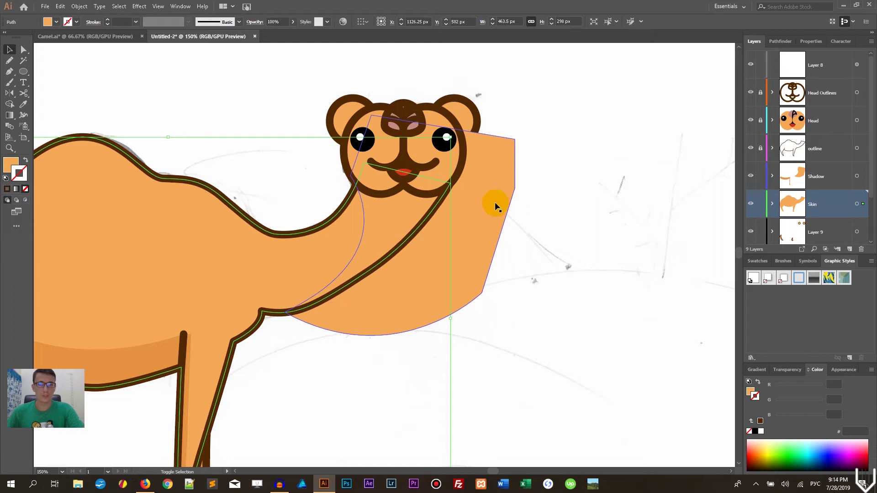
left_click(811, 41)
left_click(782, 42)
left_click(785, 65)
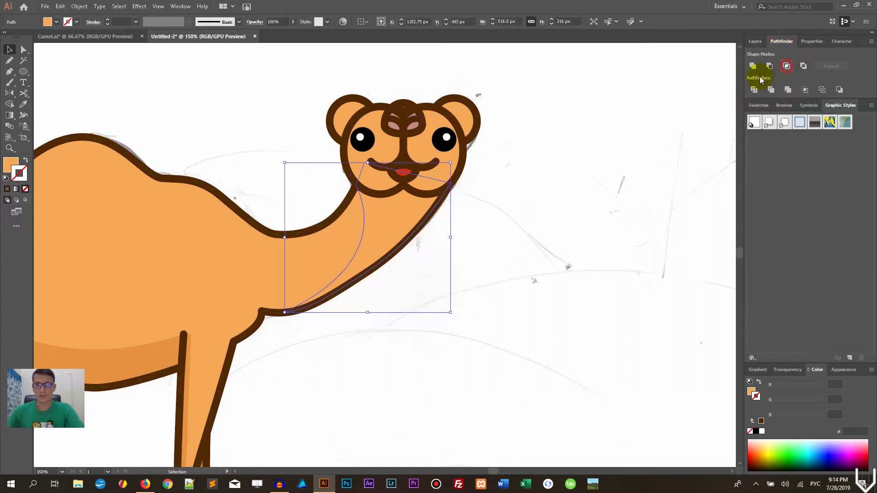
Step: Sample the belly shadow's colour for the neck shadow and deselect it, leaving the Shadow layer unlocked
left_click(753, 41)
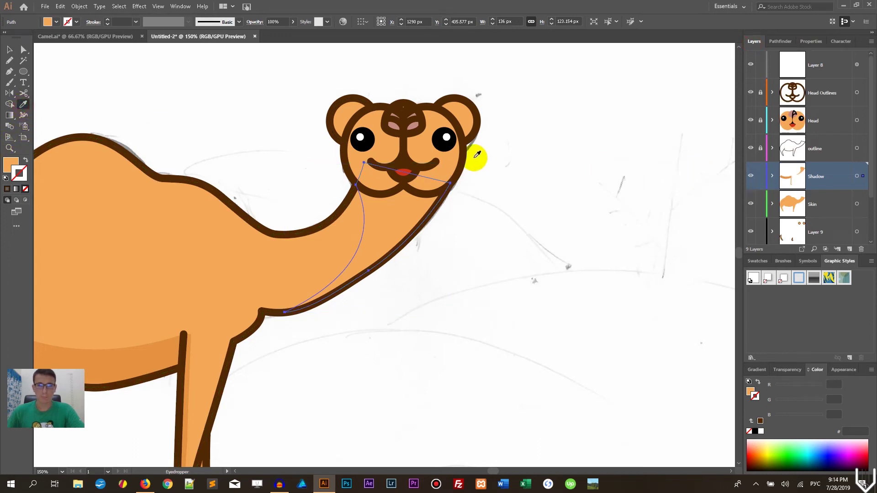
left_click(162, 349)
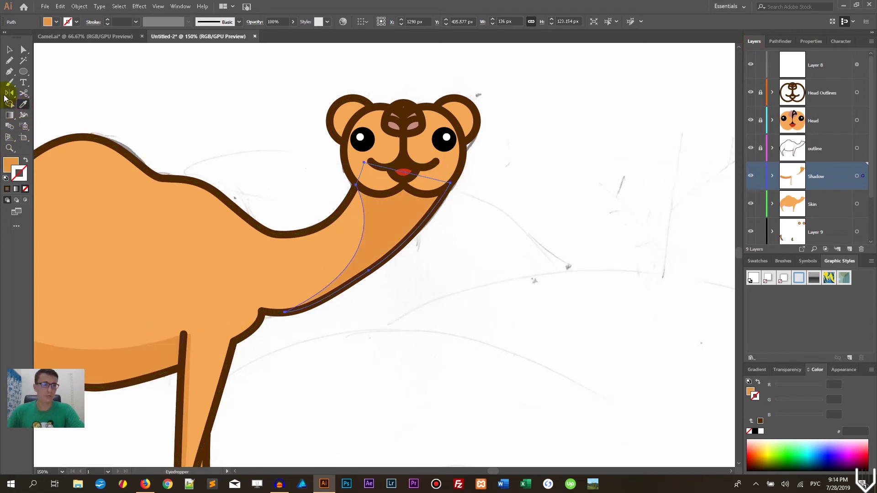
left_click(9, 50)
left_click(551, 180)
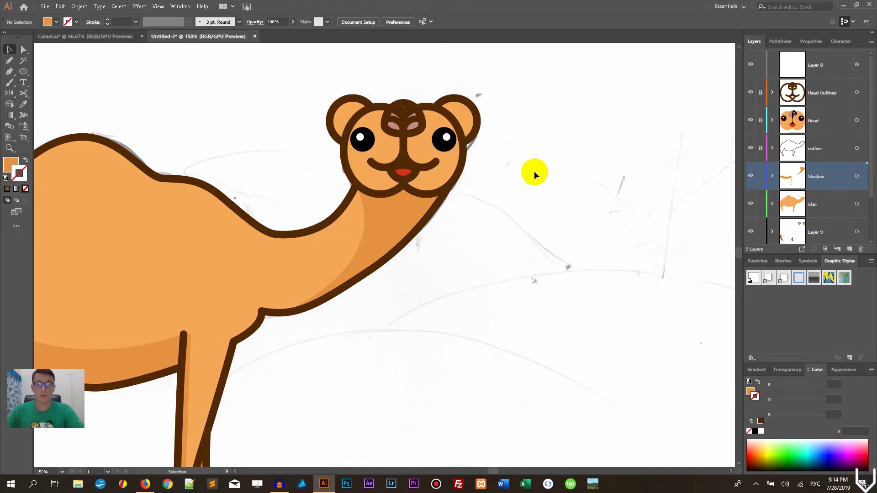
left_click(760, 176)
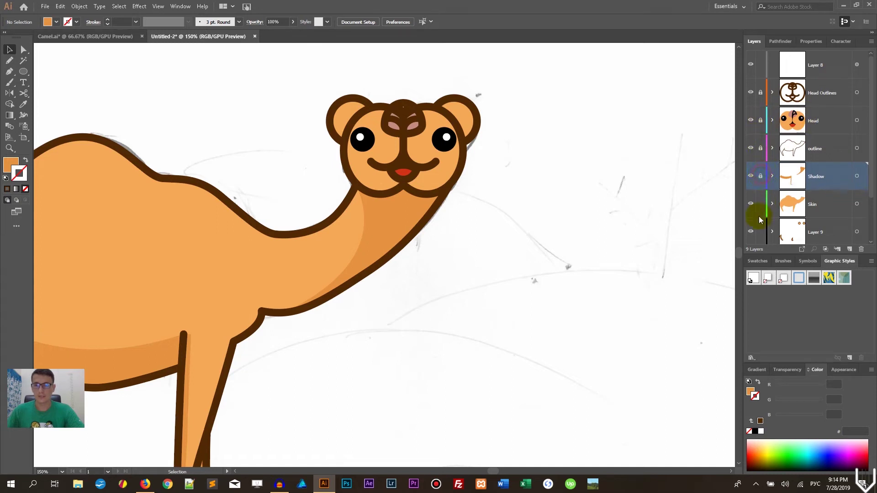
left_click(759, 176)
Step: Draw a closed shadow shape with the Pen tool from the rump down the near hind leg to the foot, extending outside behind the body
left_click_drag(450, 277, 710, 184)
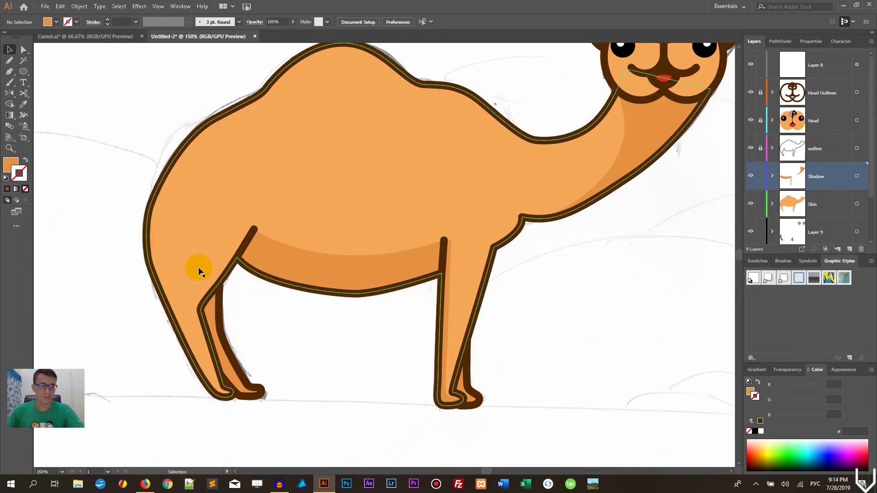
left_click(11, 63)
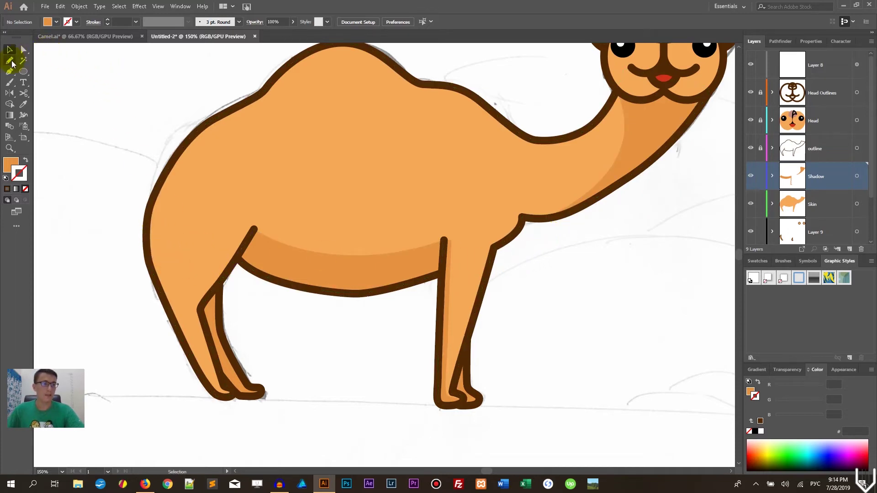
left_click(10, 70)
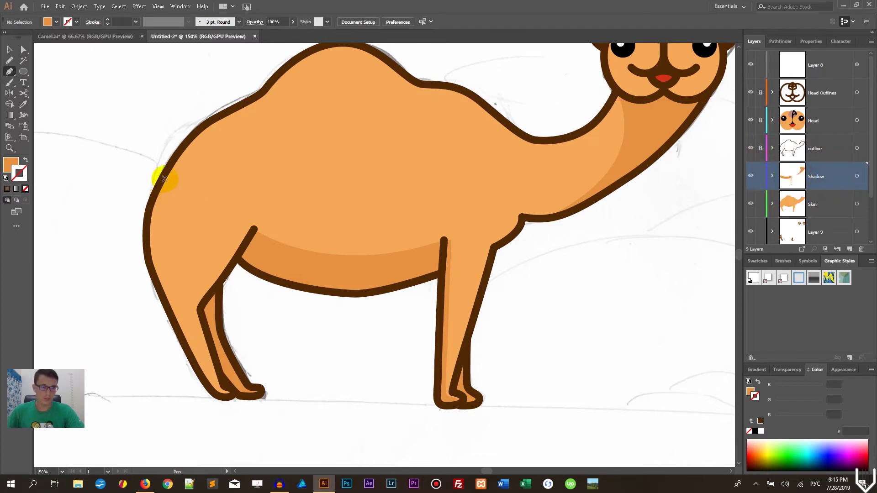
left_click(167, 174)
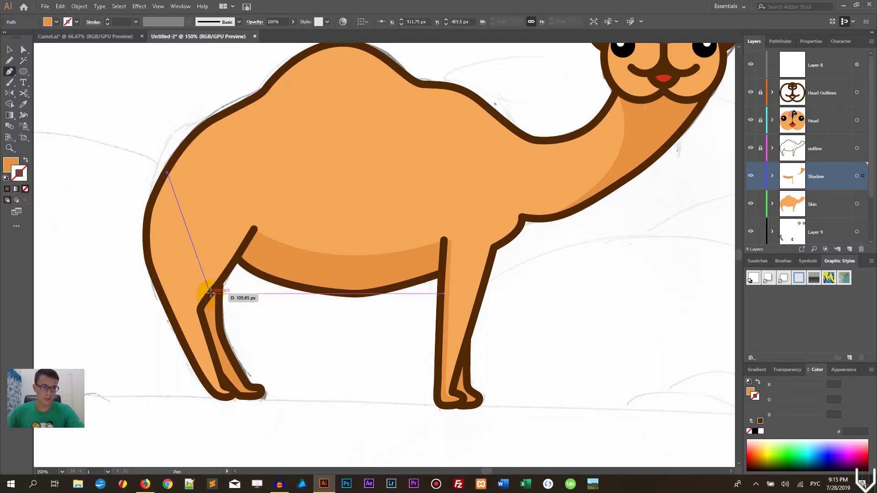
left_click_drag(209, 275, 192, 304)
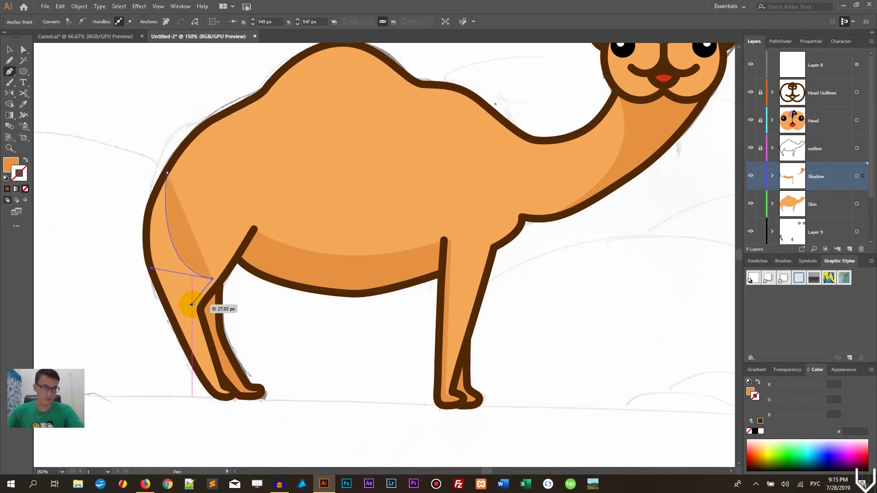
left_click(192, 304)
left_click(220, 389)
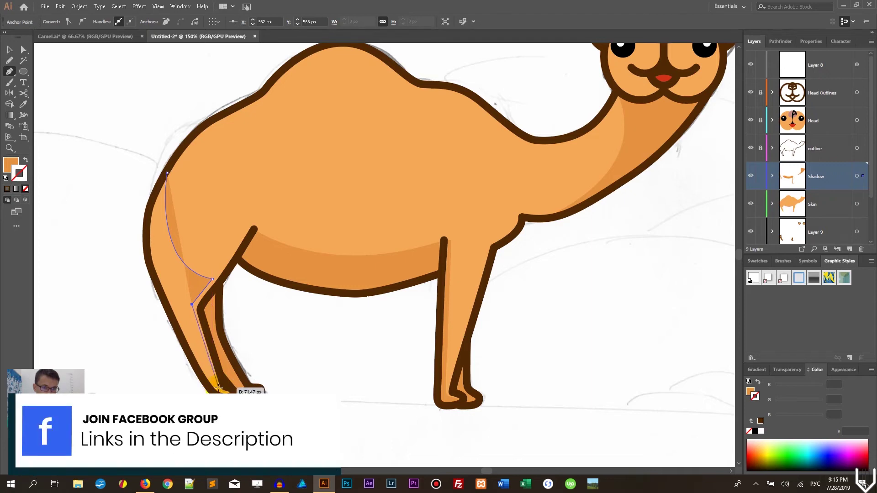
left_click(218, 388)
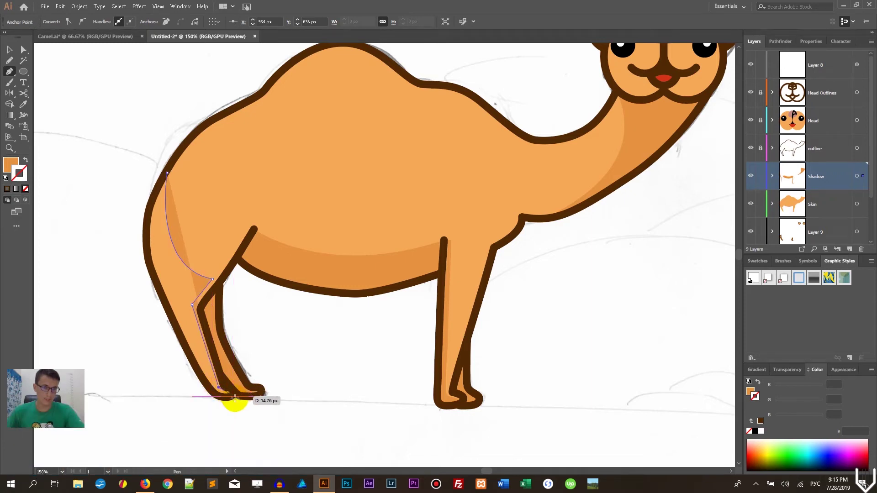
left_click(233, 393)
left_click(233, 394)
left_click(219, 421)
left_click(174, 393)
left_click_drag(133, 326, 131, 311)
left_click(108, 235)
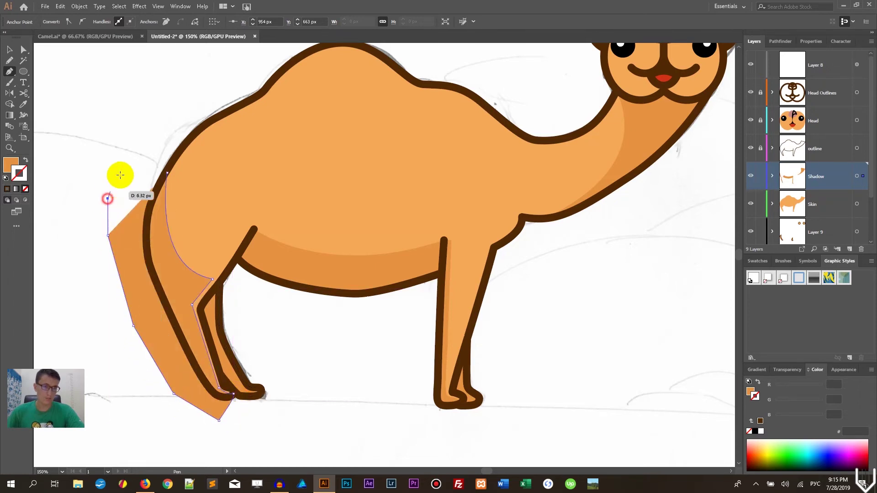
left_click(108, 198)
left_click(168, 173)
Step: Duplicate the body shape in place and intersect the copy with the hind leg shadow so it stays inside the body
left_click(9, 49)
left_click(277, 164)
double_click(278, 163)
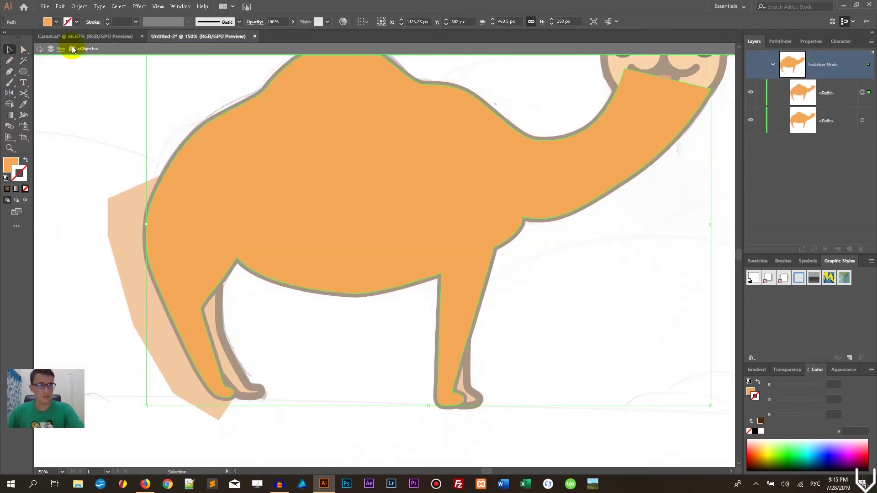
left_click(40, 49)
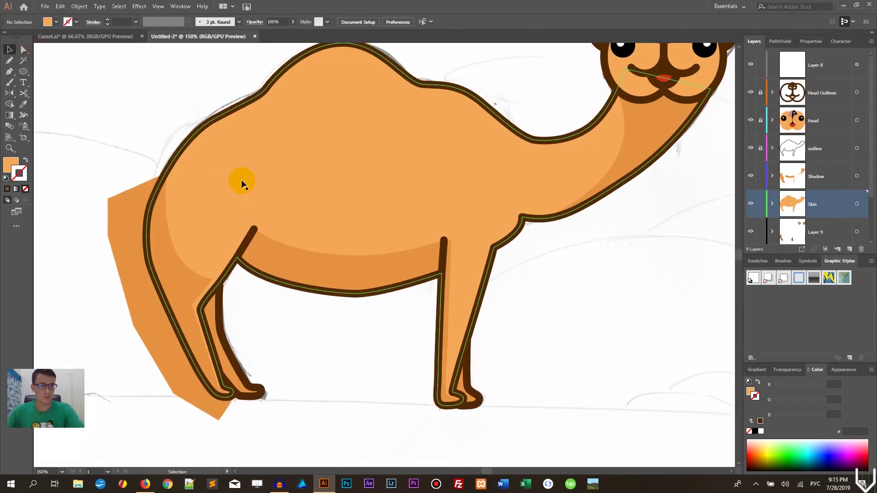
left_click(241, 180)
key("ctrl+c")
key("ctrl+f")
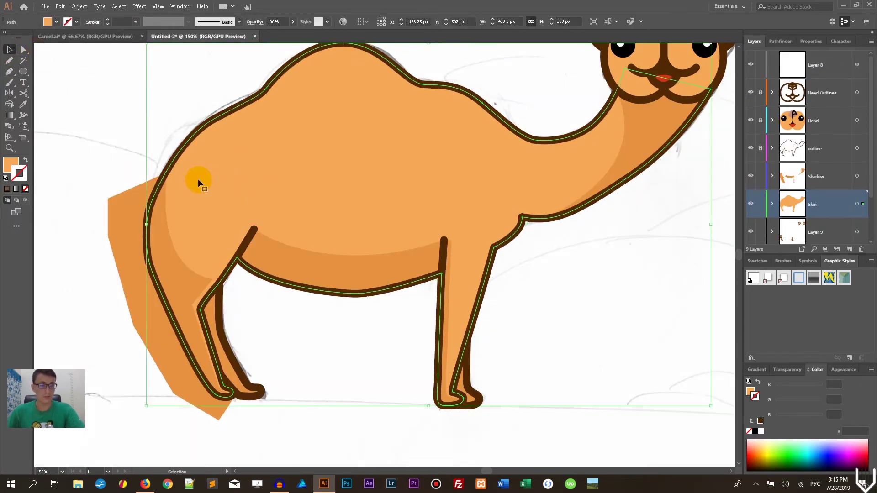
left_click(120, 202, "shift")
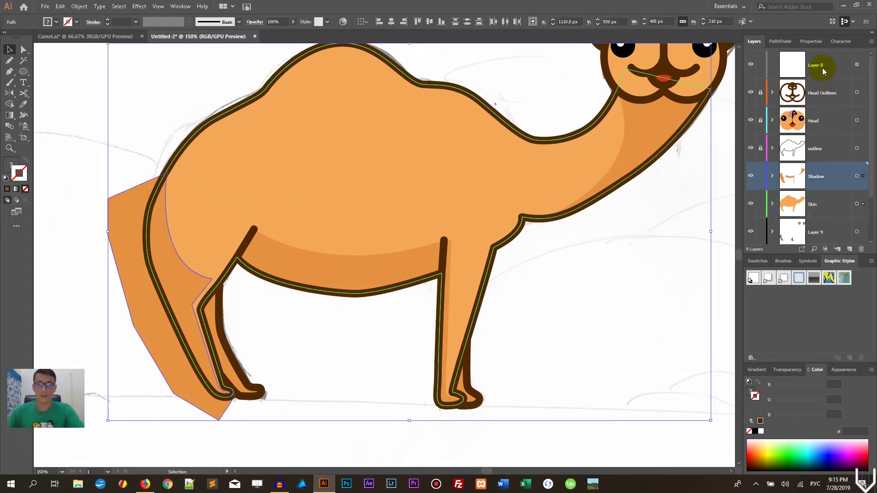
left_click(782, 41)
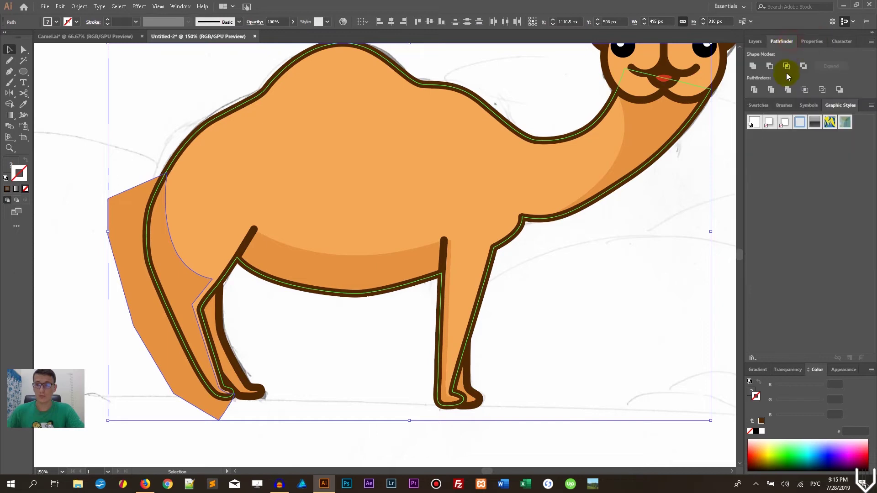
left_click(786, 69)
left_click(92, 218)
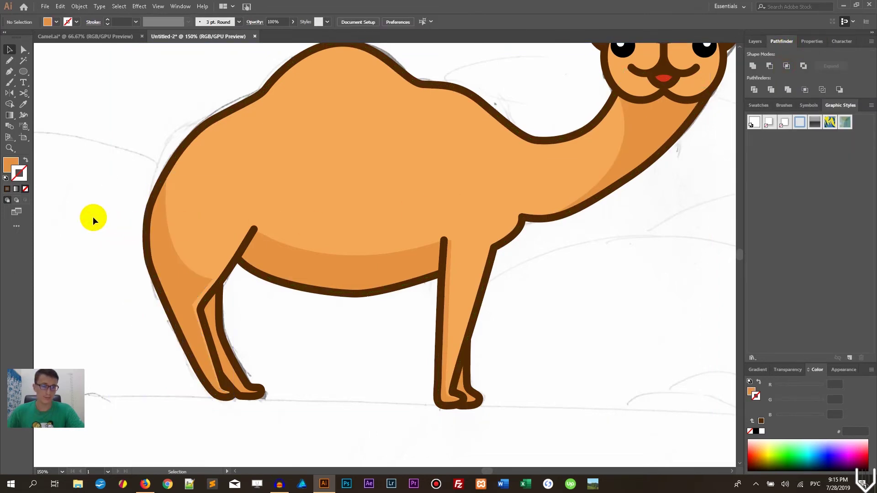
Step: Draw a closed shadow shape with the Pen tool from the face's centre line over the shaded half of the head, extending outside it
left_click_drag(92, 217, 6, 284)
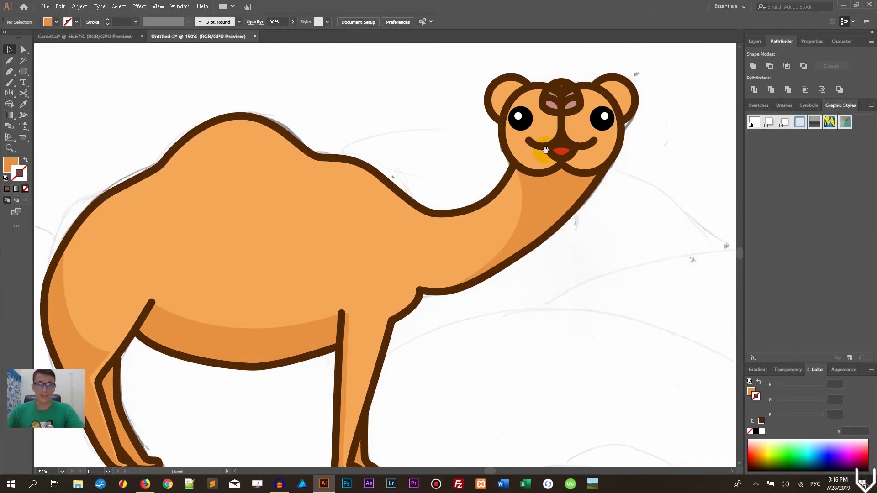
left_click(511, 199)
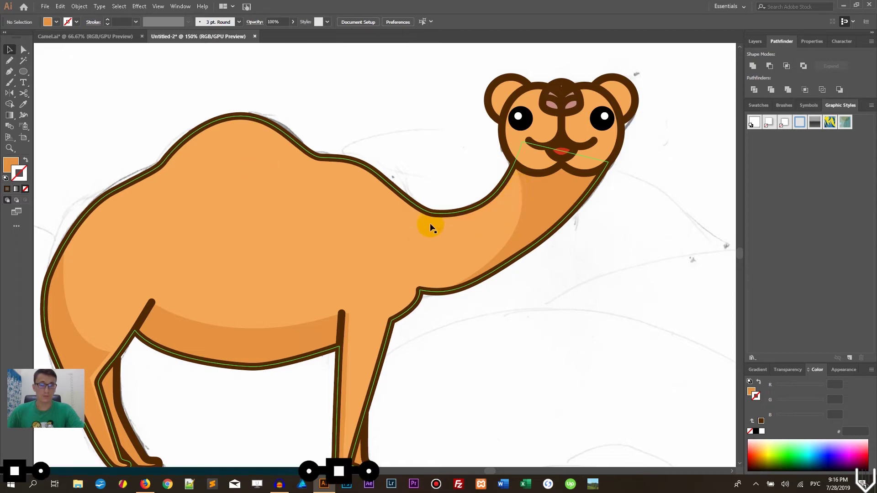
left_click(147, 133)
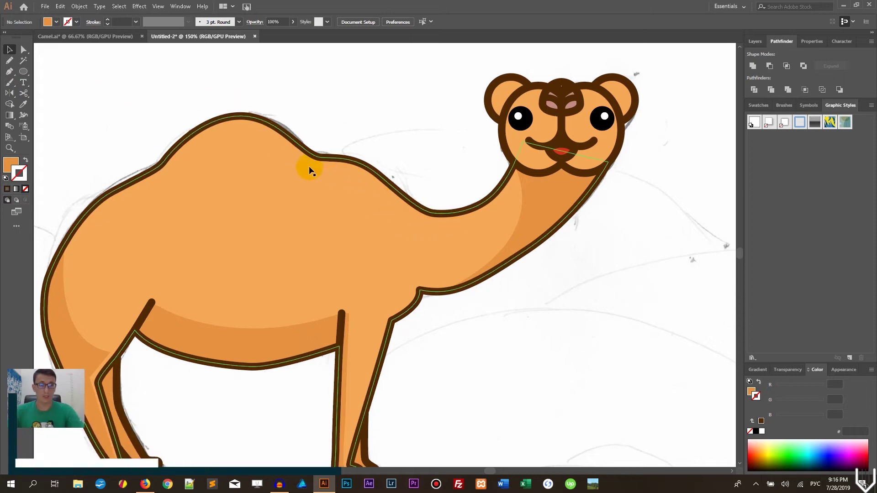
left_click_drag(436, 106, 303, 170)
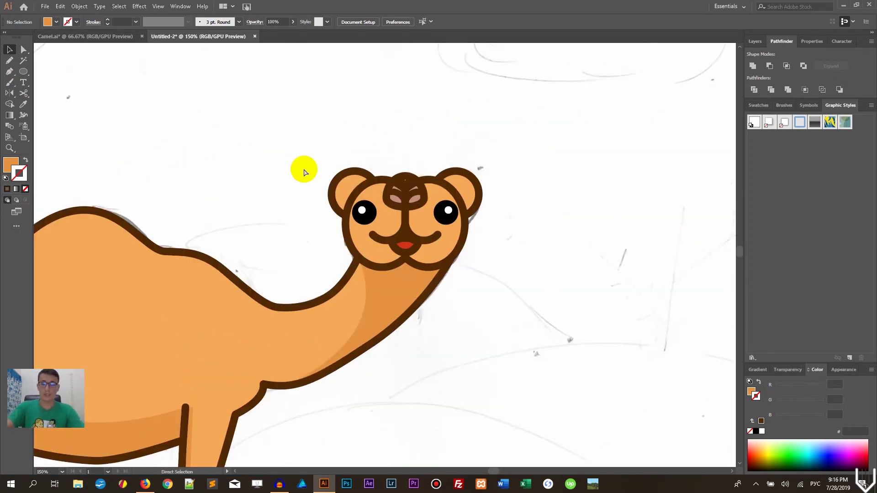
key("ctrl+equal")
key("ctrl+equal")
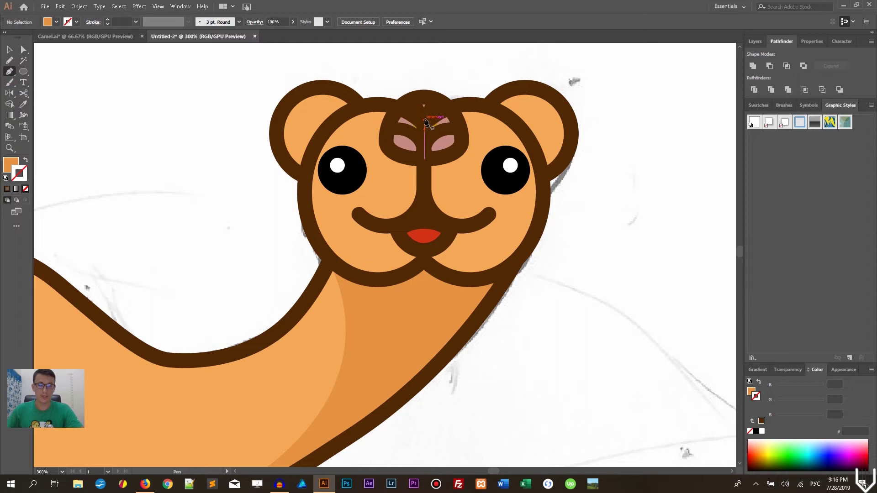
left_click(425, 68)
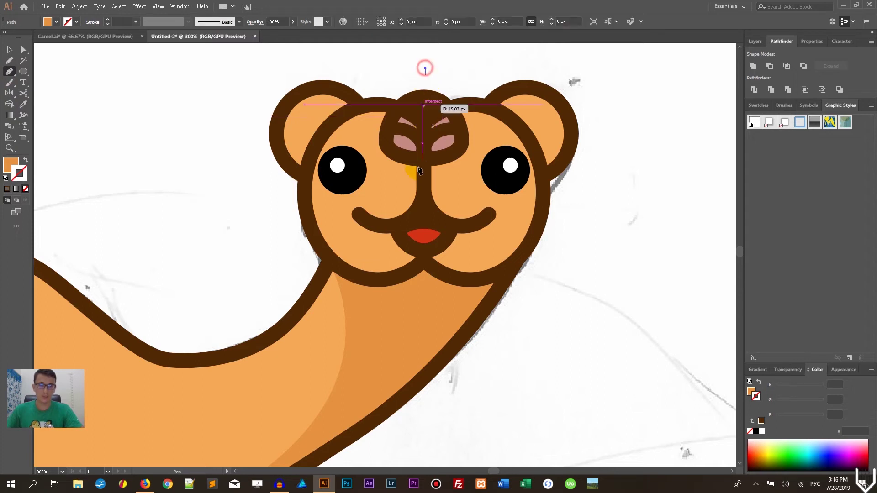
left_click_drag(419, 315, 423, 312)
left_click(610, 331)
left_click(615, 236)
left_click(603, 134)
left_click_drag(593, 85, 588, 75)
left_click_drag(554, 53, 537, 55)
left_click(426, 69)
key("ctrl+z")
left_click(426, 69)
left_click(9, 49)
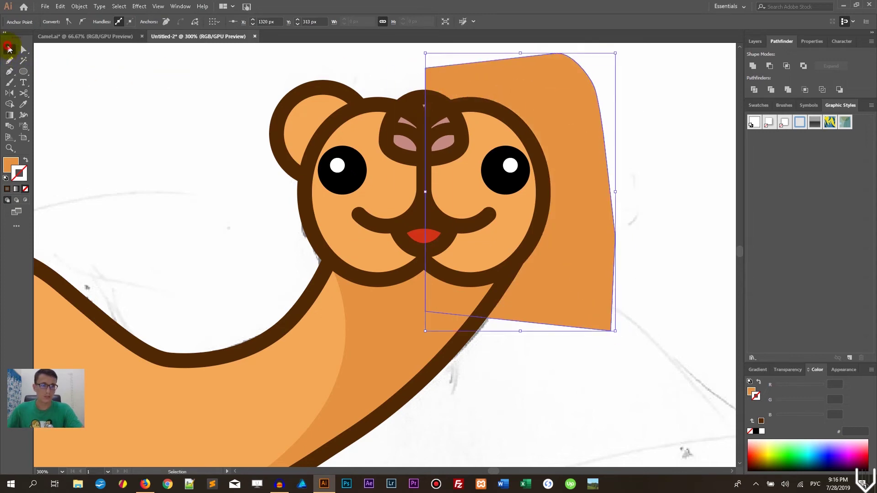
Step: Unlock the Head layer, duplicate the face shape in place and intersect the copy with the new half-face shadow
left_click(391, 196)
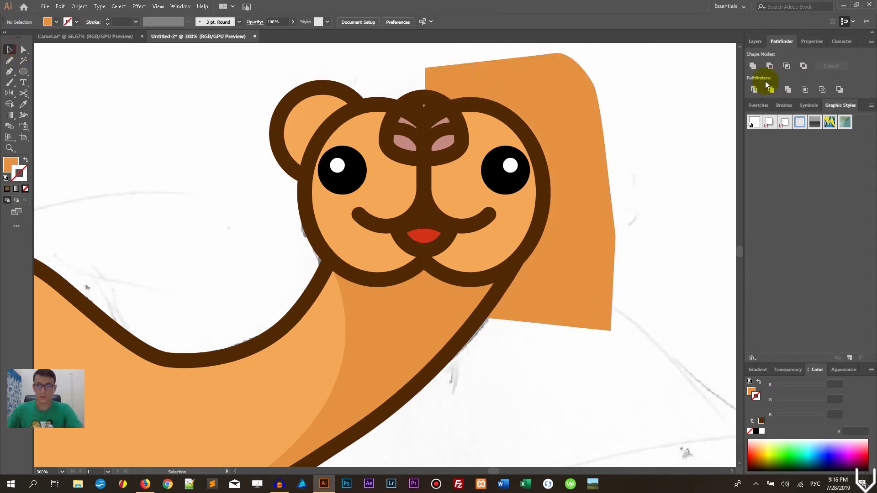
left_click(754, 42)
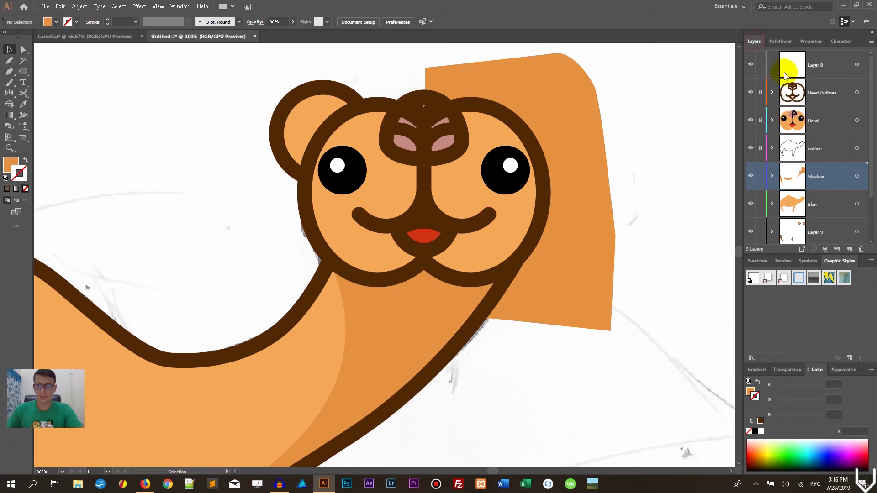
left_click(388, 183)
key("a")
key("v")
left_click(585, 138, "shift")
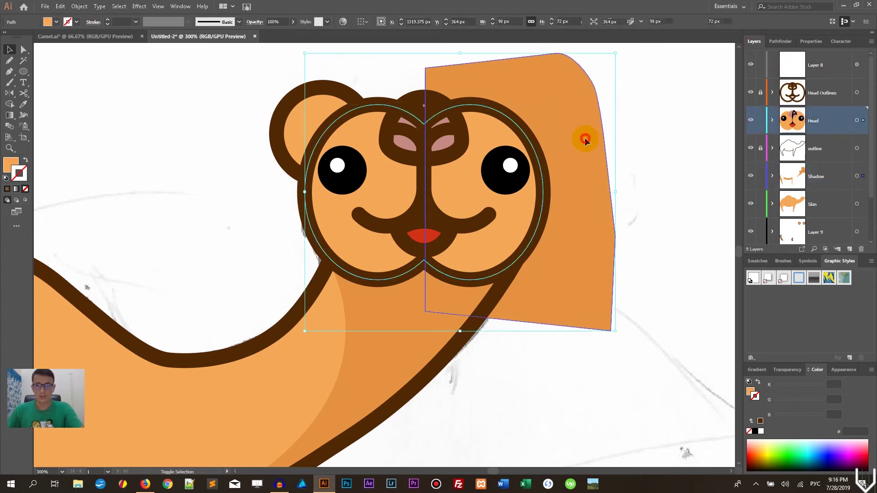
left_click(805, 42)
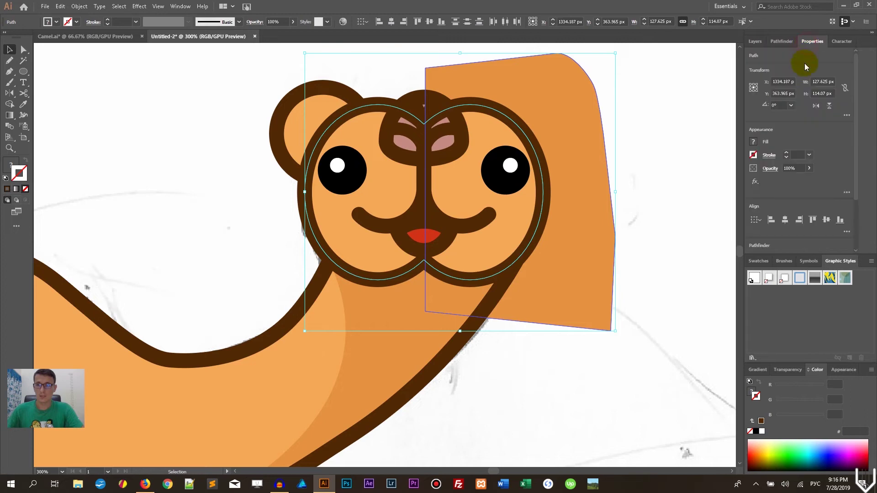
left_click(792, 42)
left_click(789, 66)
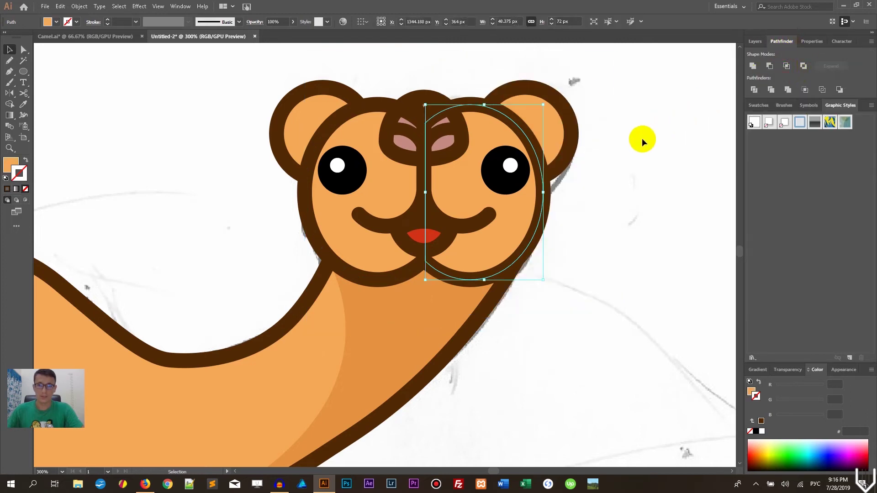
Step: Sample the neck shadow's colour for the half-face shadow and deselect it
left_click(758, 42)
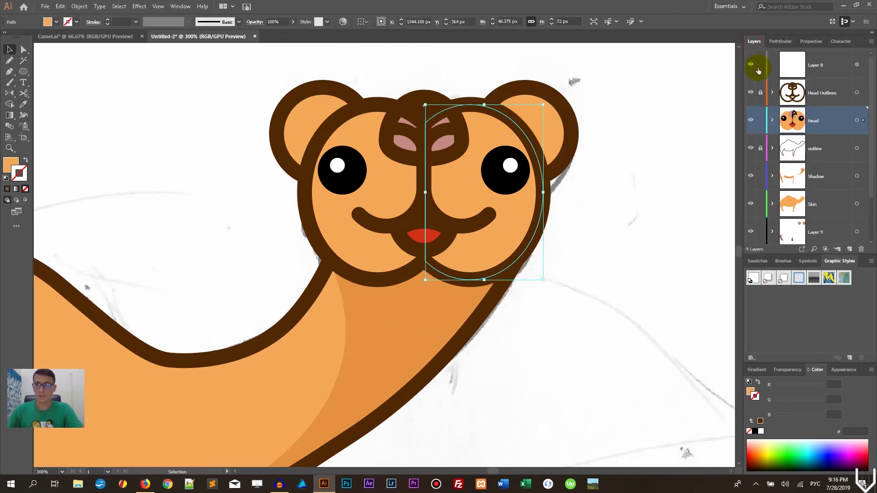
left_click(23, 104)
left_click(364, 297)
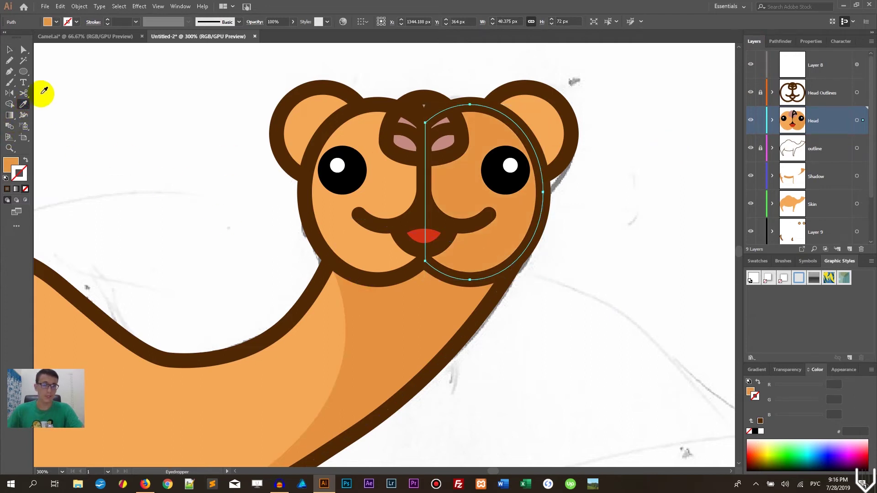
left_click(10, 49)
left_click(198, 181)
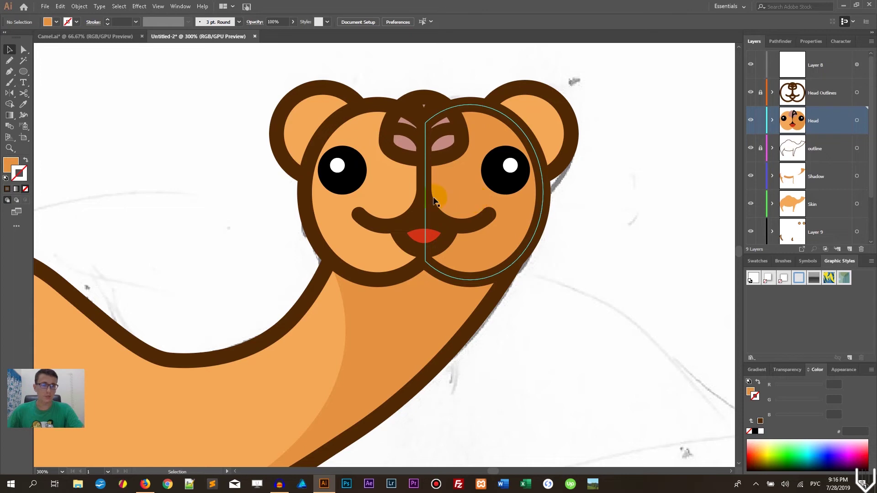
Step: Draw a closed curved highlight about 20 × 15 px with the Pen tool on the shaded cheek between the nose and mouth
left_click(10, 71)
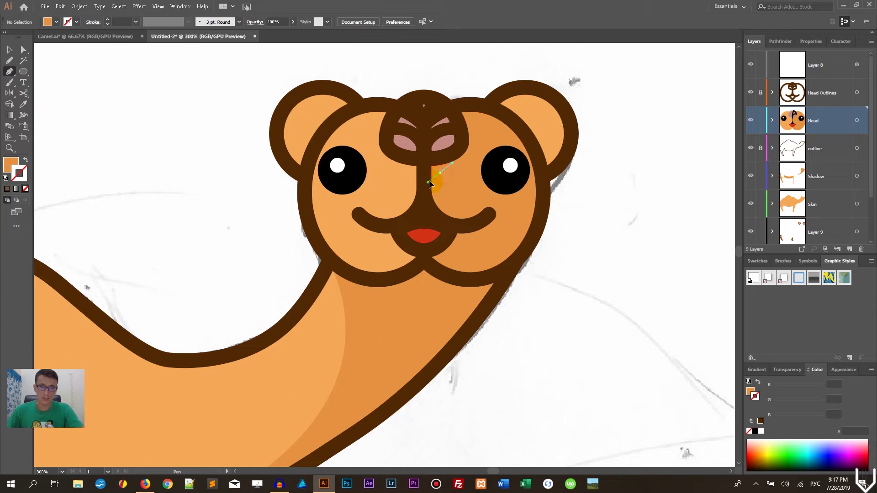
left_click_drag(432, 178, 491, 199)
left_click_drag(440, 173, 406, 171)
left_click(9, 50)
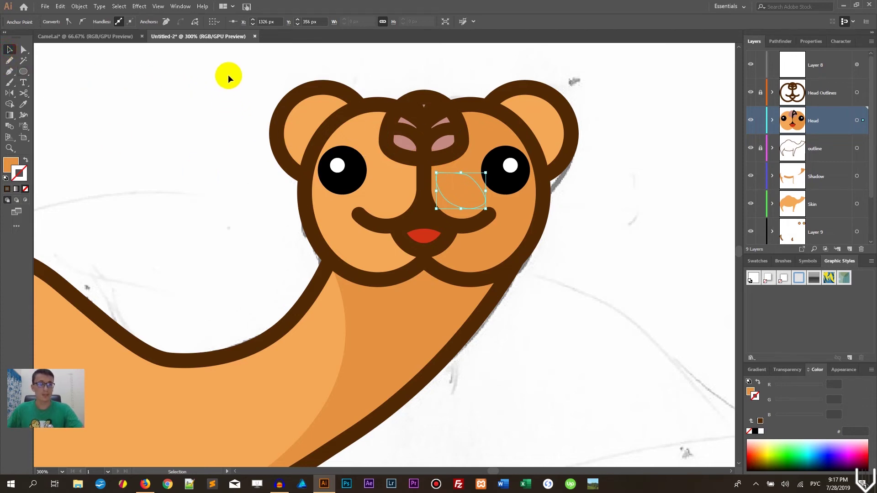
Step: Draw a small shadow-coloured reference circle outside the head and fill the cheek highlight with the light skin colour
left_click(27, 71)
left_click_drag(223, 71, 237, 85)
key("v")
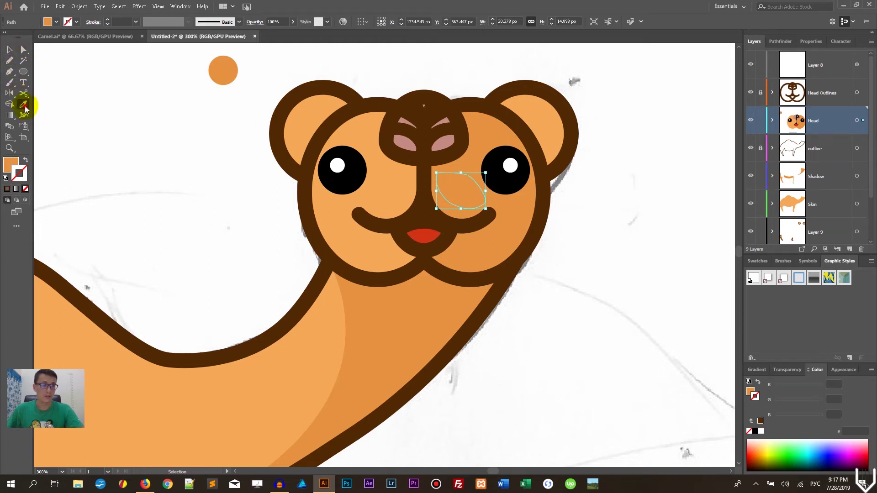
left_click_drag(454, 198, 453, 200)
left_click(615, 233)
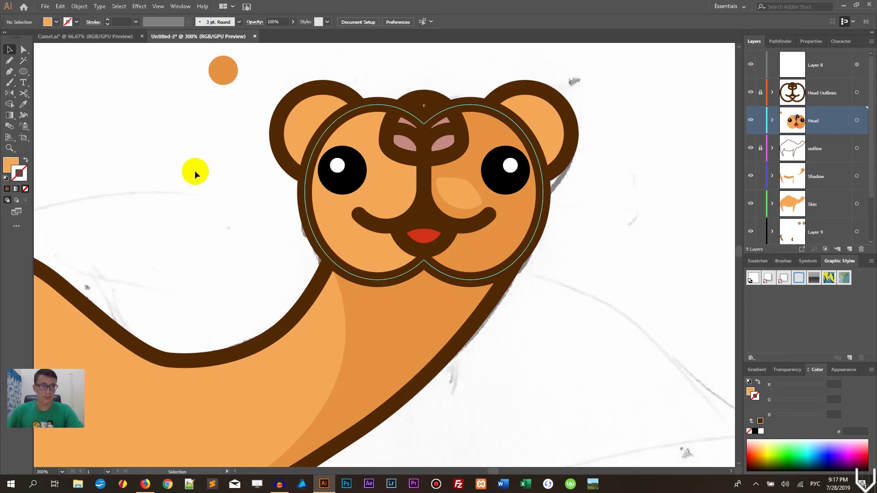
Step: Draw a second light skin-coloured highlight with the Pen tool on the lower shaded cheek below the corner of the mouth
left_click(9, 71)
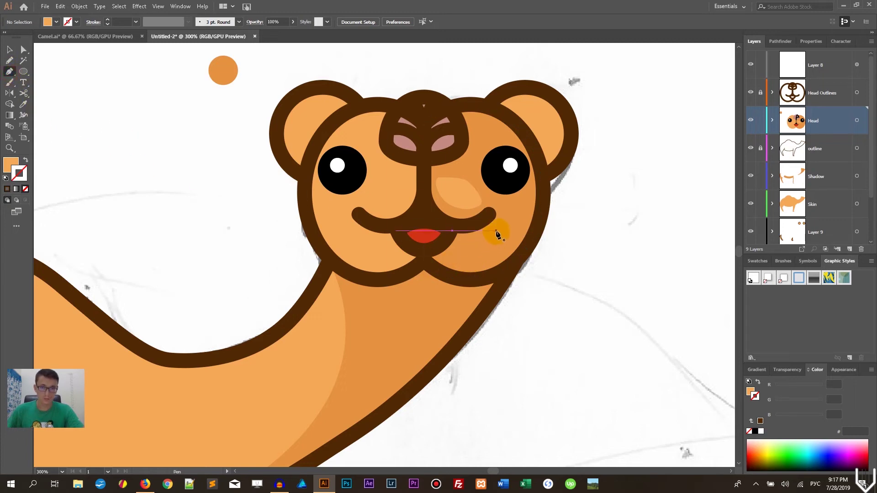
left_click_drag(489, 260, 517, 221)
left_click(496, 235)
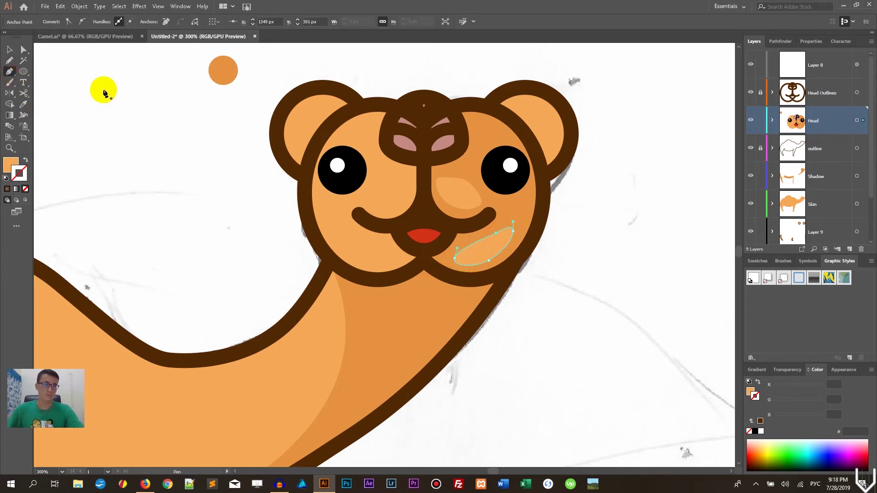
left_click(10, 49)
left_click(137, 107)
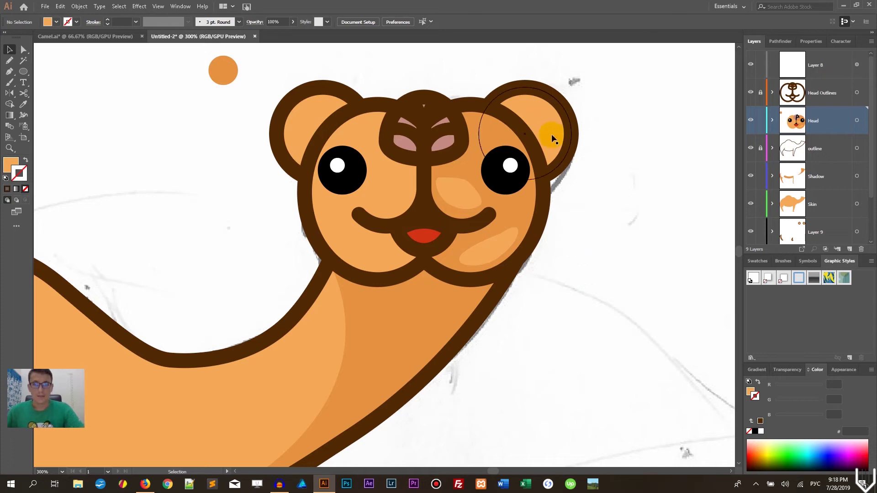
Step: Ungroup the ear shapes and fill the ear on the shaded side of the head with the face shadow's colour
left_click(549, 120)
key("ctrl")
key("ctrl+shift+g")
left_click(632, 150)
left_click(538, 129)
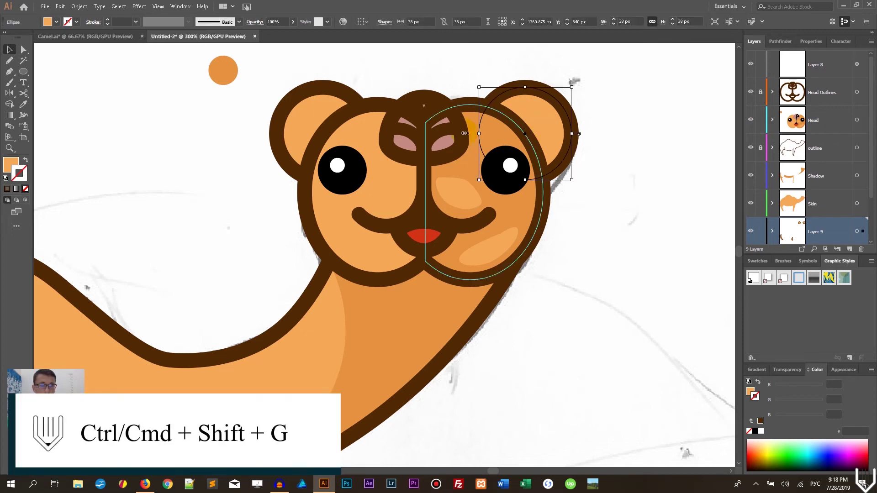
left_click(23, 104)
left_click(497, 140)
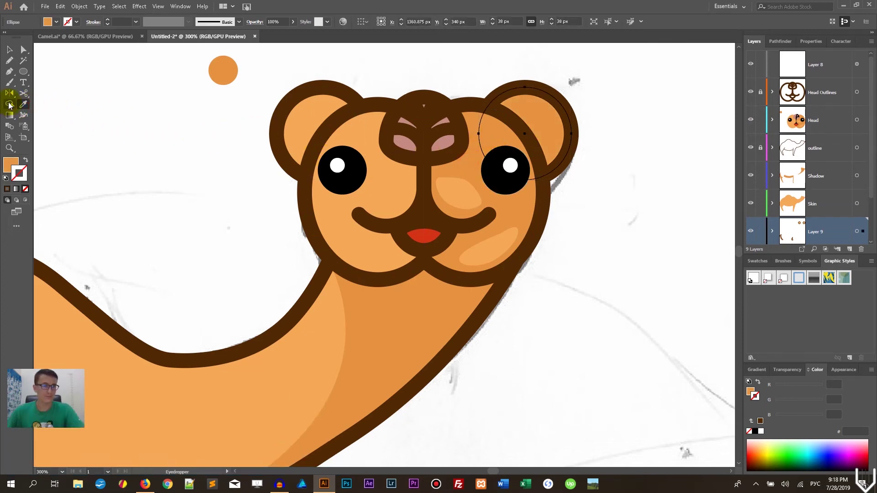
left_click(9, 49)
key("a")
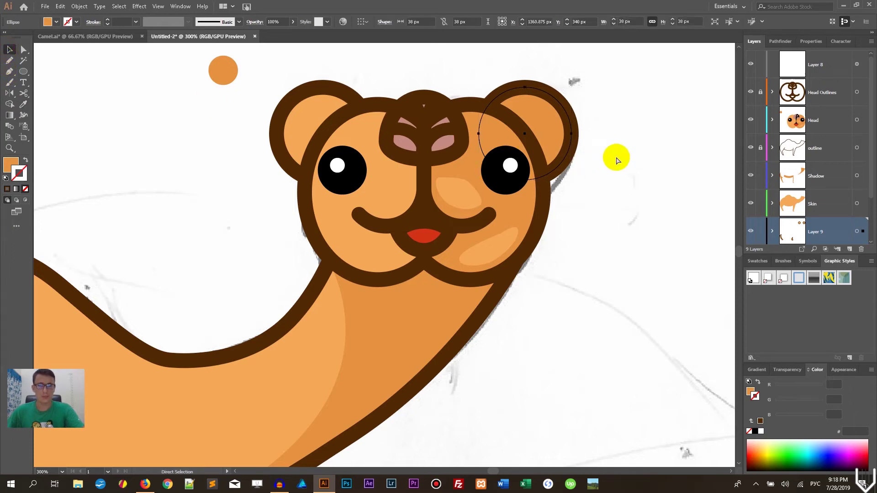
key("v")
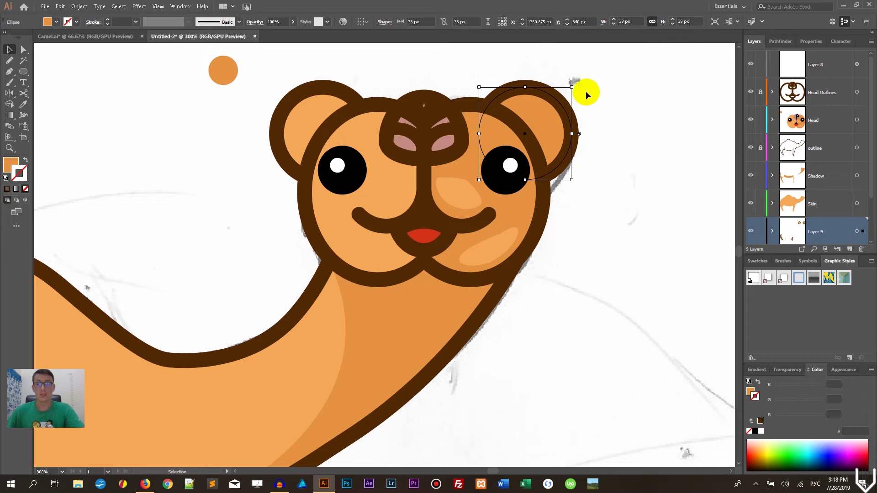
Step: Duplicate the shaded ear's circle in place and shrink the front copy to about 37 × 33 px, keeping its lower edge aligned
left_click_drag(571, 86, 570, 99)
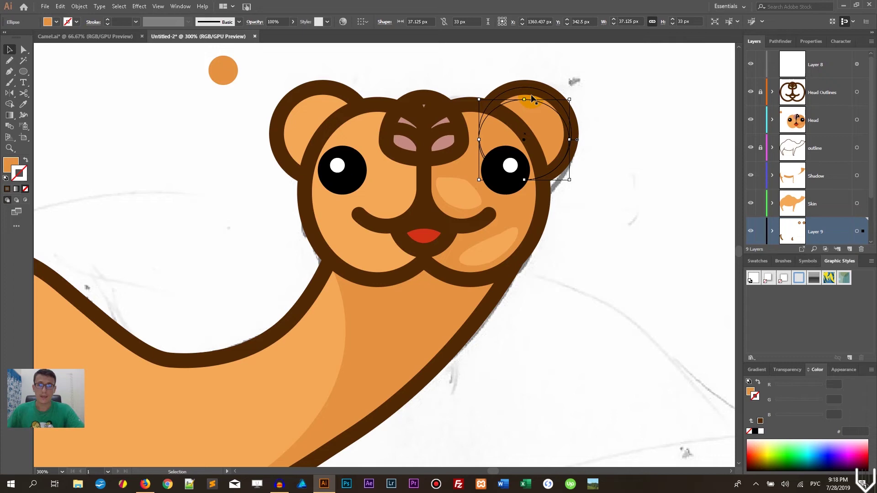
key("ctrl+z")
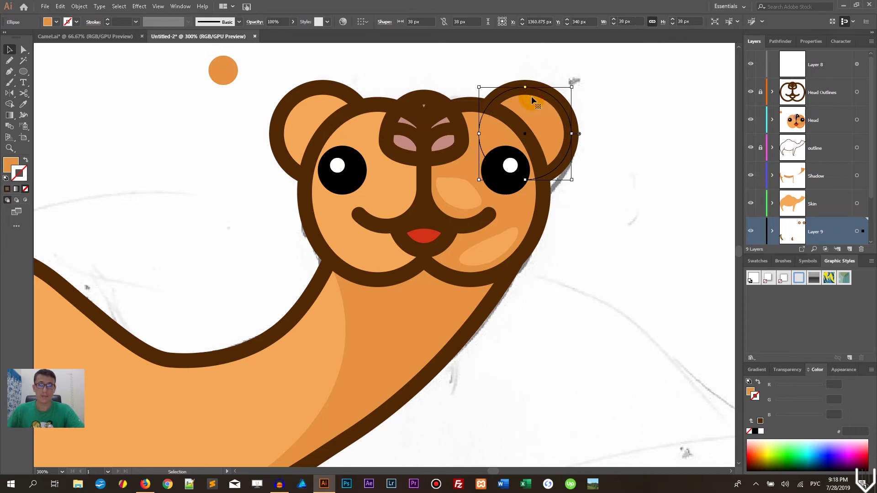
key("ctrl+c")
key("ctrl+f")
Step: Subtract the smaller ellipse from the larger circle copy with Pathfinder Minus Front to form a crescent along the ear's upper edge
left_click(529, 113, "shift")
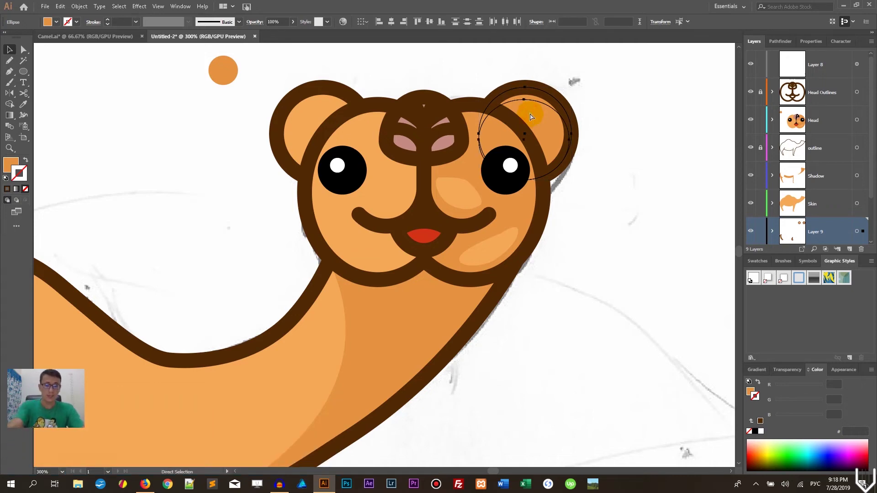
key("ctrl+y")
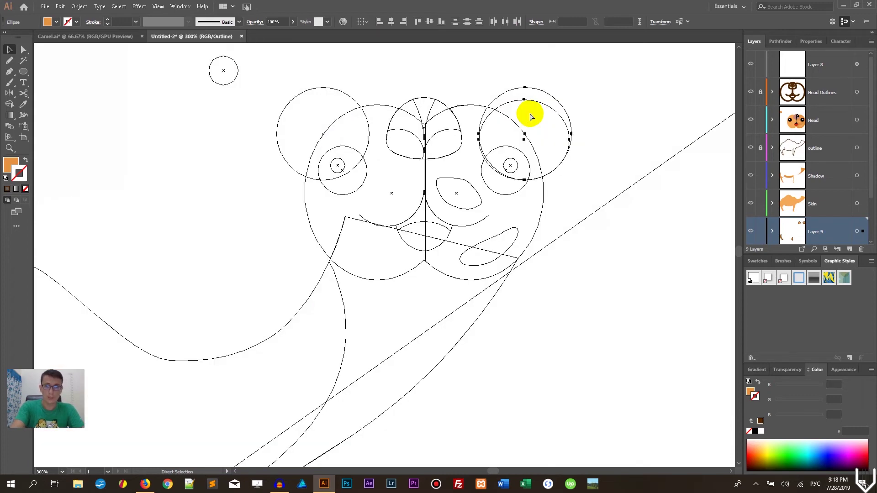
key("ctrl+y")
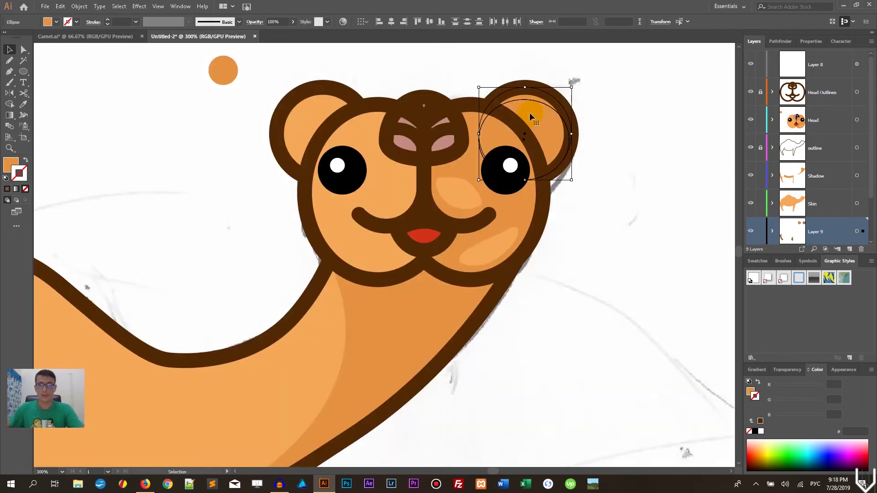
key("ctrl+equal")
key("v")
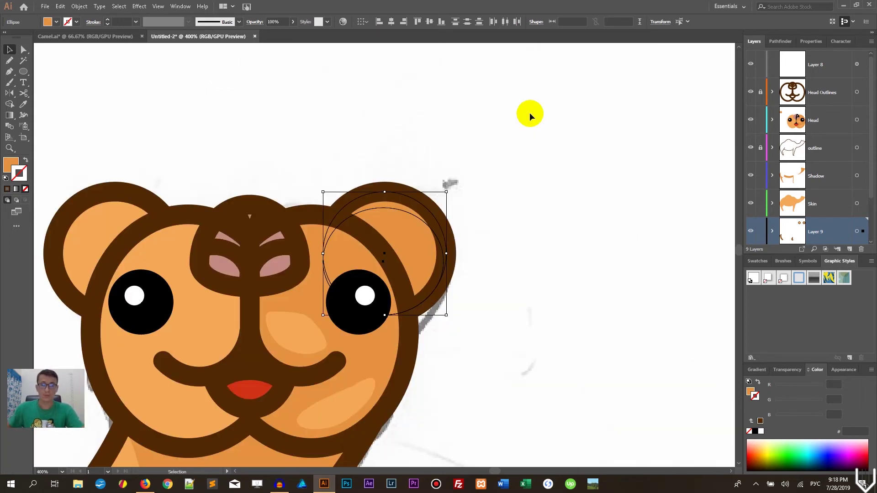
left_click(781, 44)
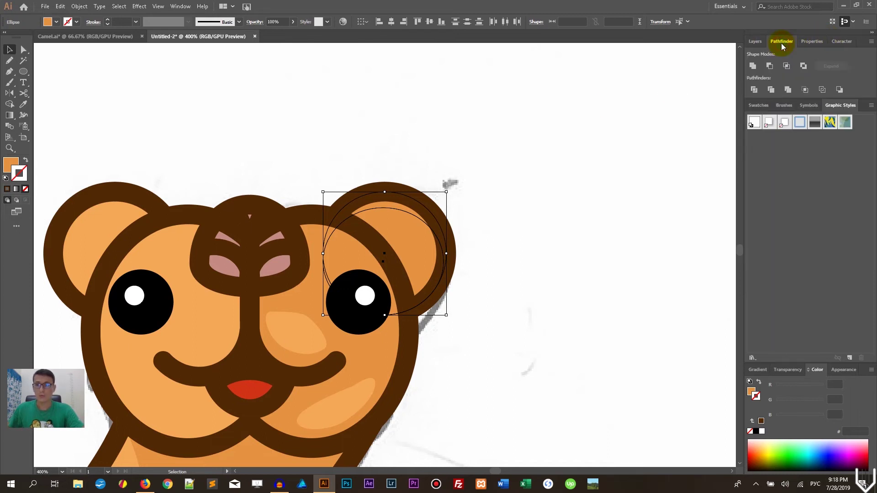
left_click(770, 68)
left_click_drag(503, 131, 564, 90)
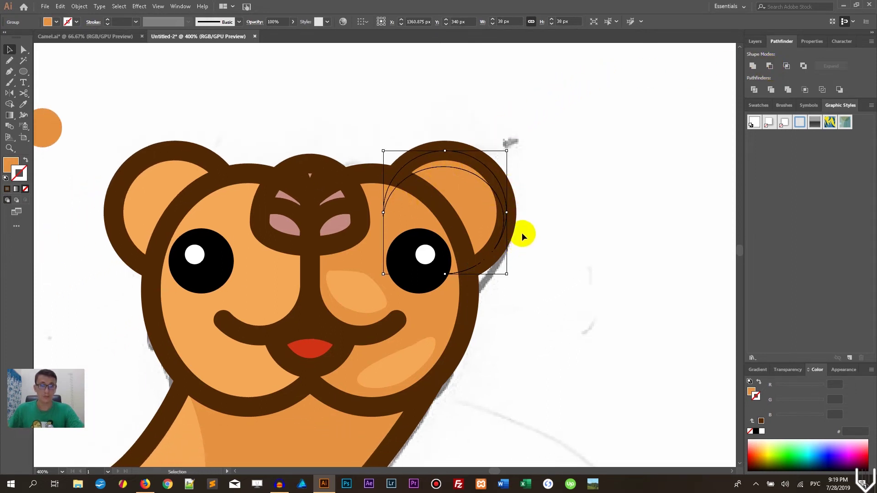
Step: Fill the crescent on the shaded ear with the light peach highlight colour sampled with the Eyedropper from the reference swatches beside the camel
left_click(24, 105)
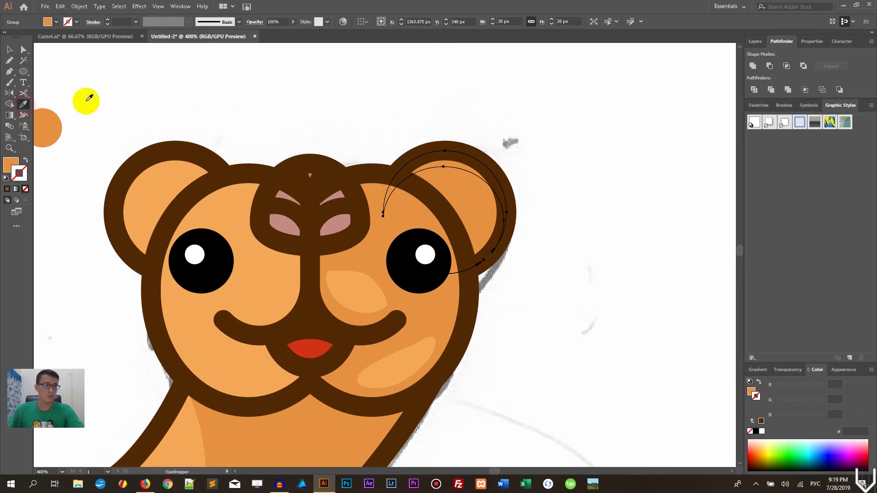
key("ctrl+minus")
key("ctrl+minus")
key("ctrl+minus")
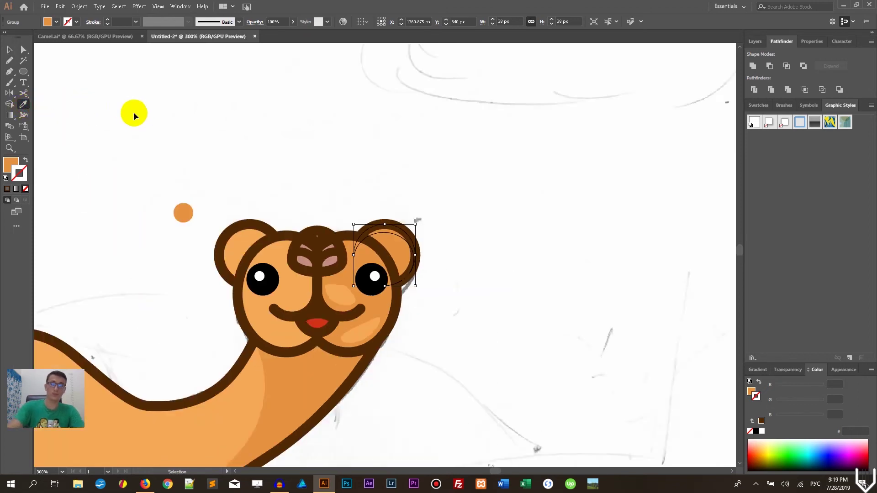
left_click_drag(83, 139, 547, 92)
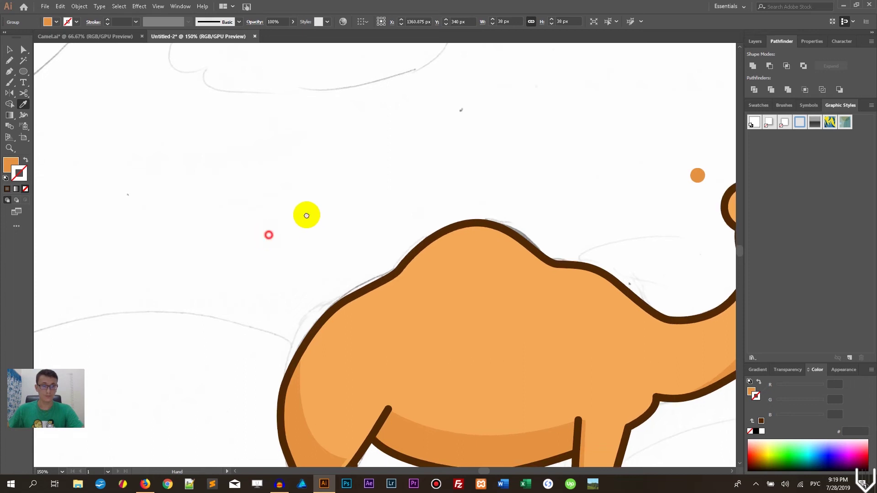
left_click_drag(268, 235, 553, 116)
left_click_drag(160, 154, 641, 245)
left_click(128, 154)
left_click_drag(504, 186, 1, 171)
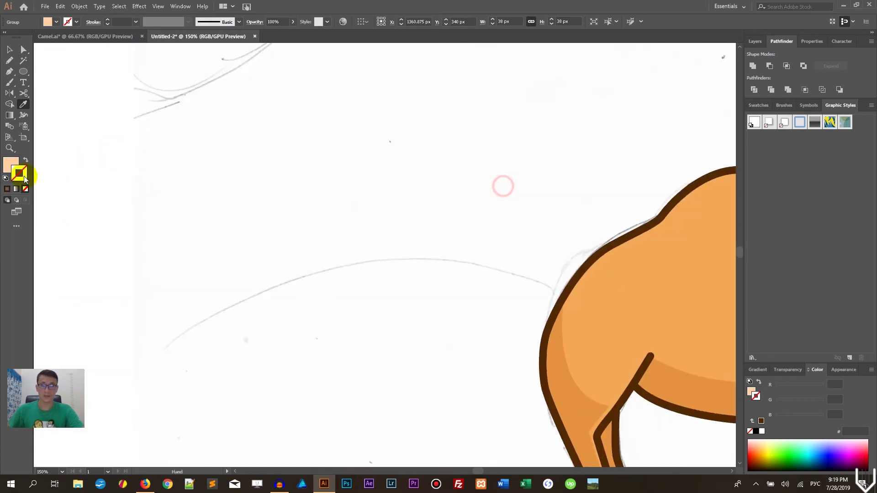
left_click_drag(568, 147, 122, 167)
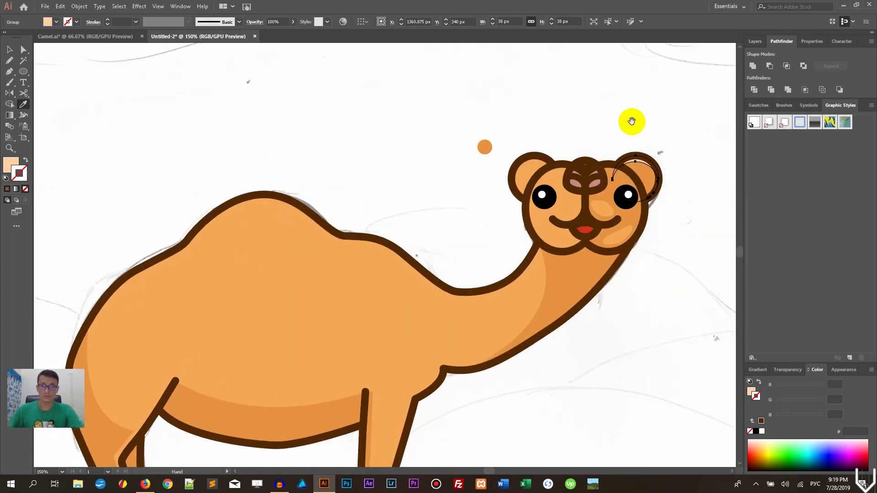
left_click_drag(618, 123, 456, 151)
left_click(9, 49)
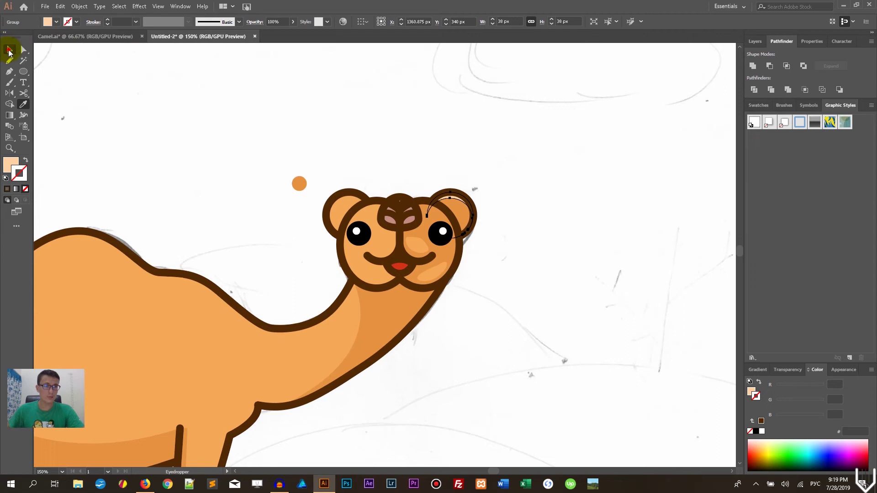
left_click(200, 121)
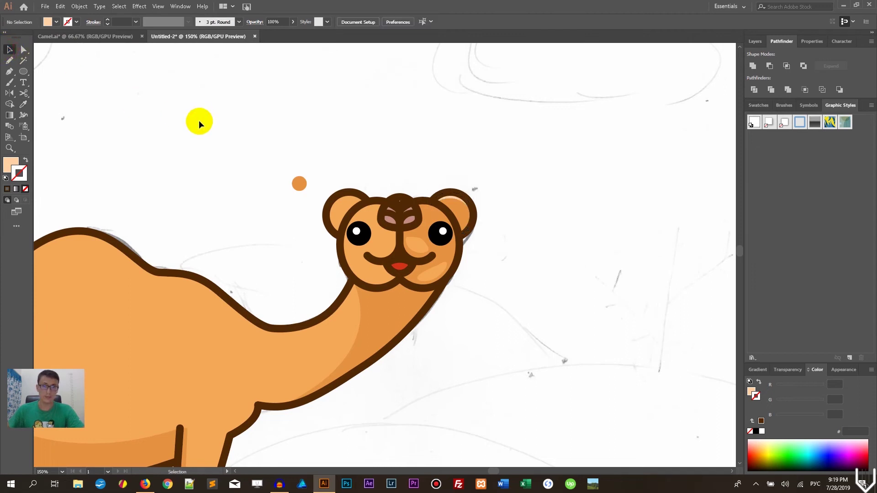
Step: Duplicate the other ear's circle in place and shrink one copy towards its lower inner corner, leaving a thin rim along the upper outer edge
left_click(335, 194)
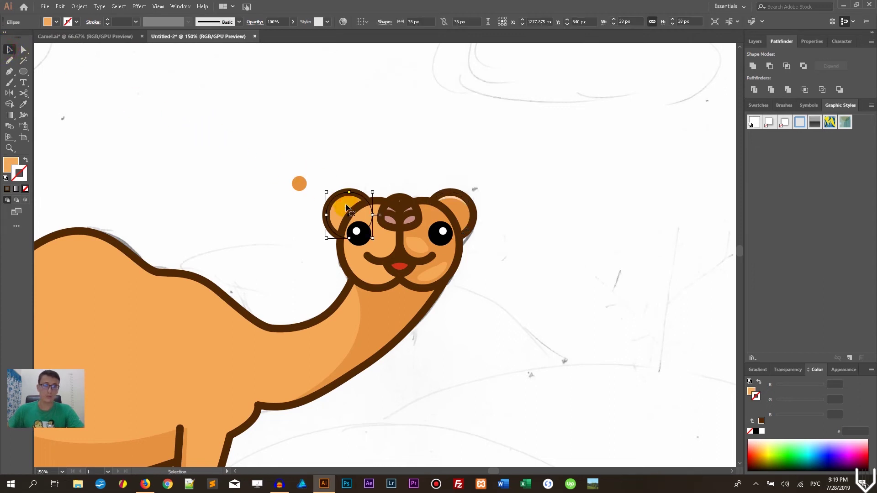
scroll(346, 206, "up", 4)
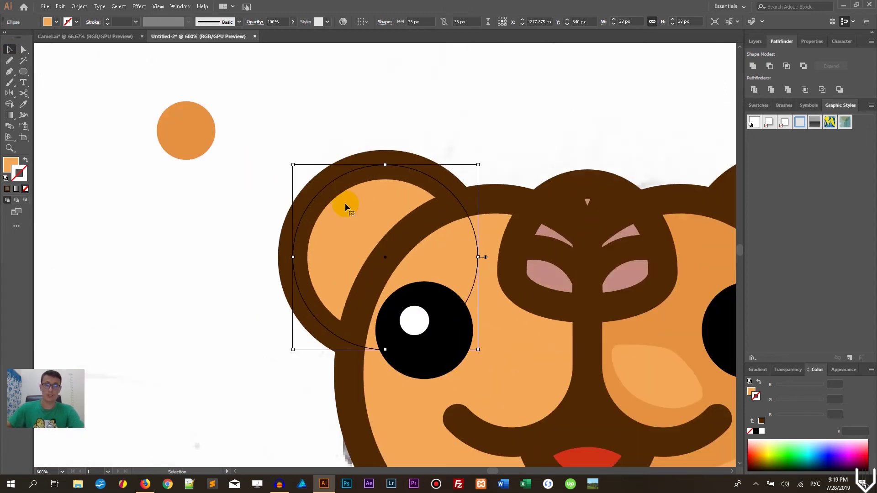
key("a")
key("v")
left_click_drag(292, 164, 313, 190)
key("ctrl+z")
key("a")
key("v")
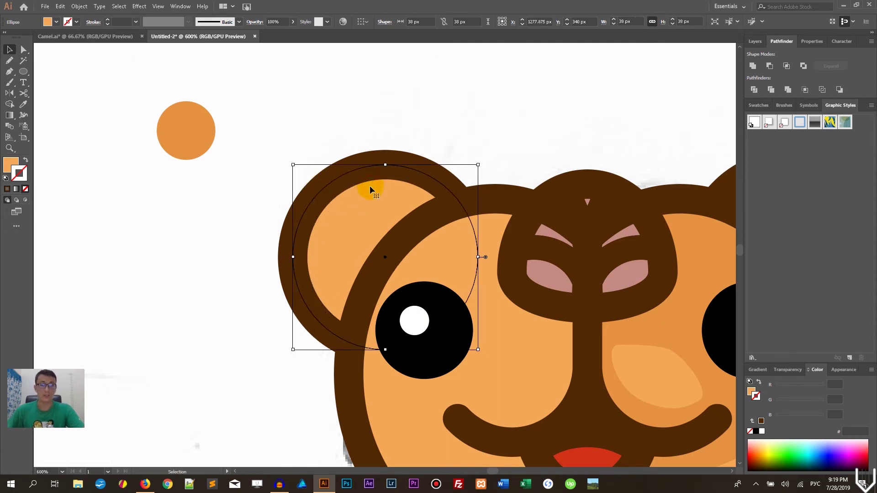
key("ctrl+c")
key("ctrl+f")
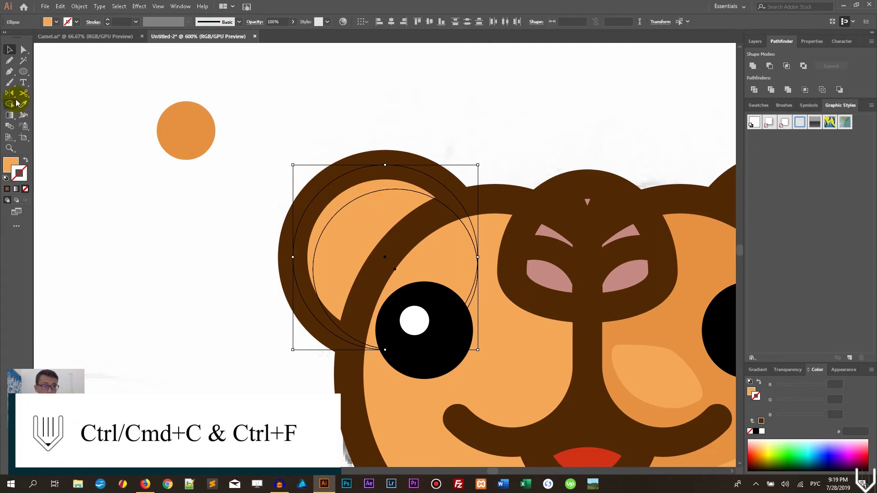
Step: Split the overlapping ear circles with the Shape Builder and delete the leftover inner ellipse so only the upper crescent is kept
left_click(11, 105)
left_click(372, 183)
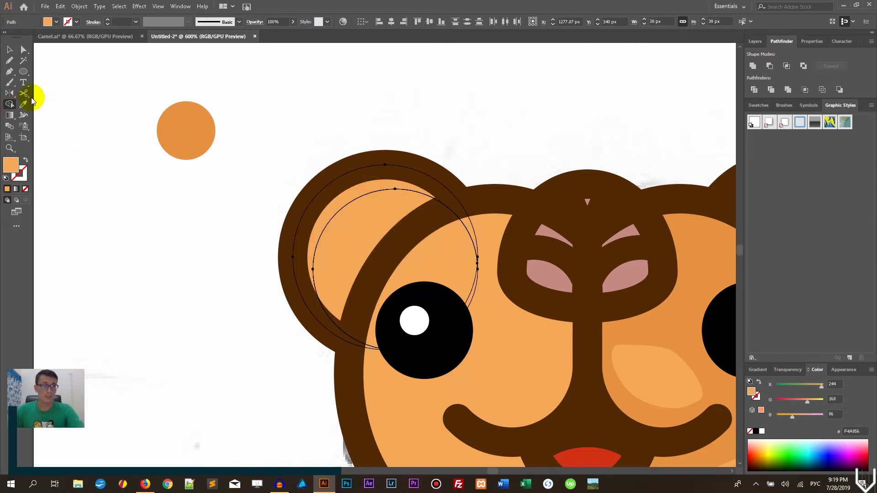
left_click(10, 49)
left_click(172, 153)
left_click(386, 220)
key("Delete")
left_click(368, 191)
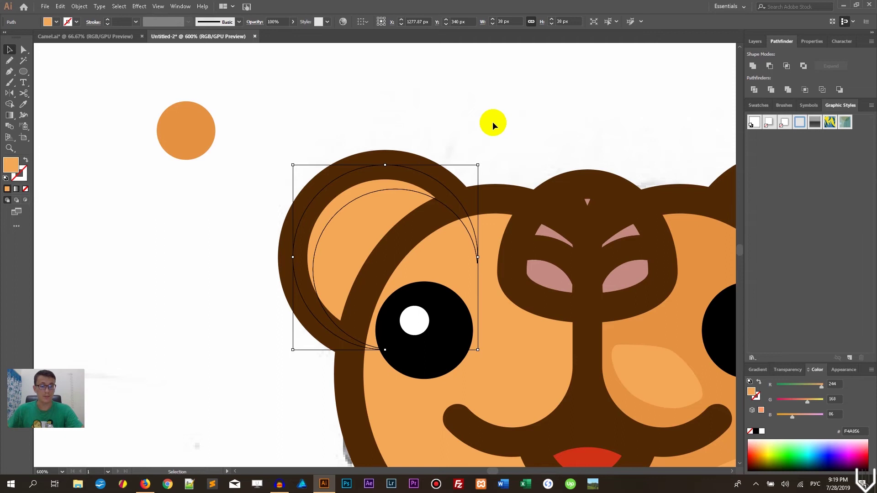
Step: Fill the new ear crescent with the peach highlight colour FFD1A4 sampled from the shaded ear's crescent
left_click_drag(564, 121, 383, 111)
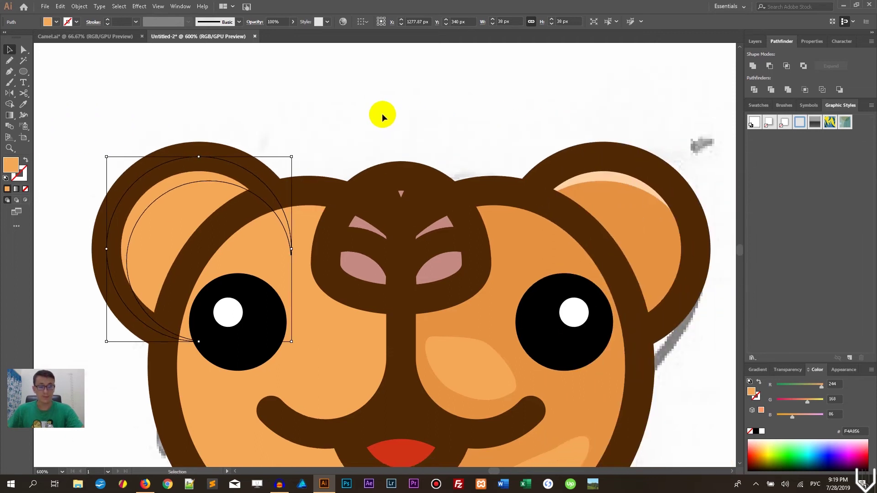
key("i")
left_click(589, 177)
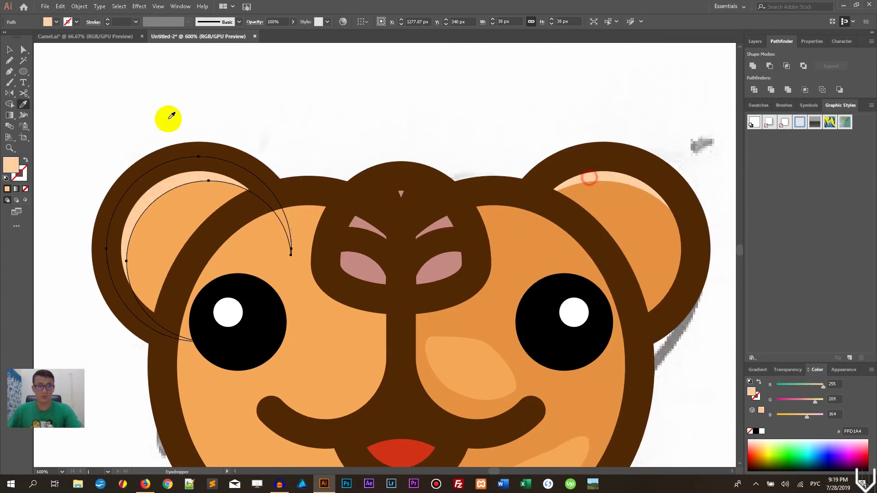
left_click(9, 49)
left_click(194, 116)
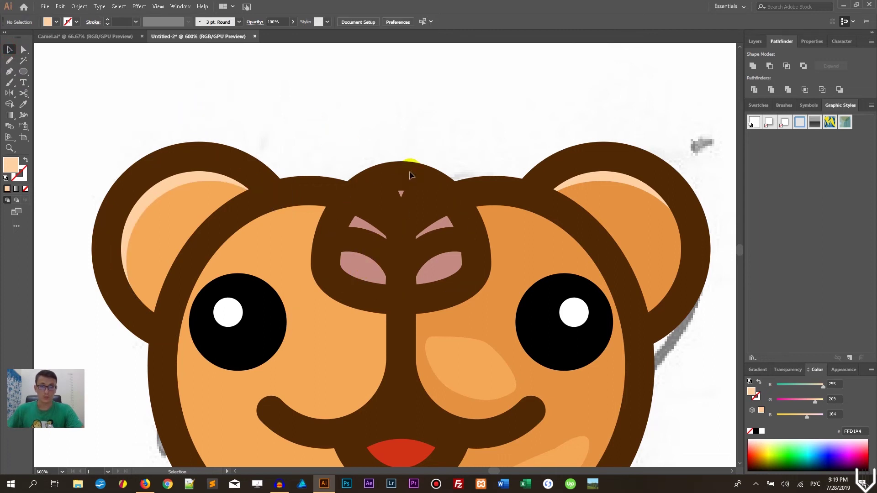
Step: Switch to outline view and try to move the face shadow's lower inner anchor onto the head shape's chin notch
key("a")
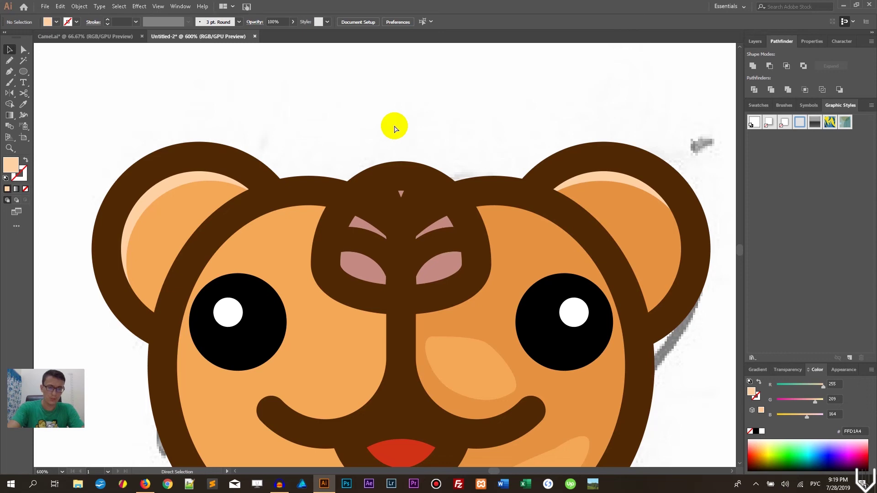
key("ctrl+y")
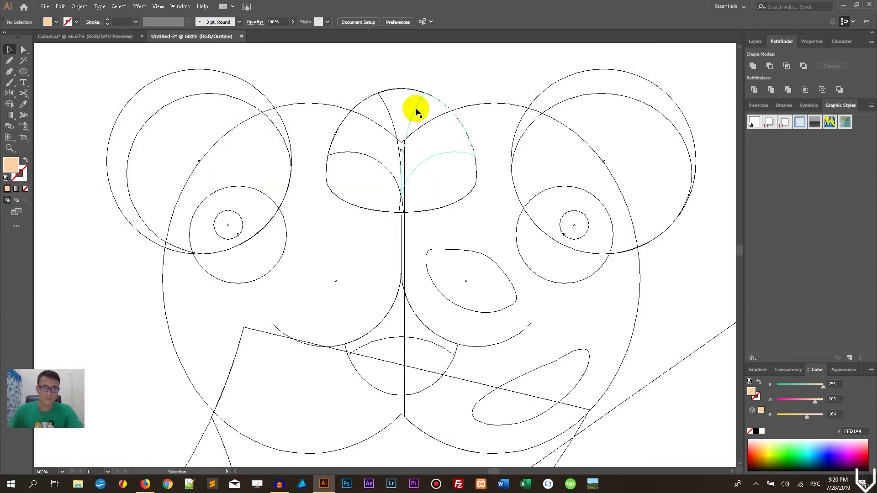
key("a")
left_click(404, 415)
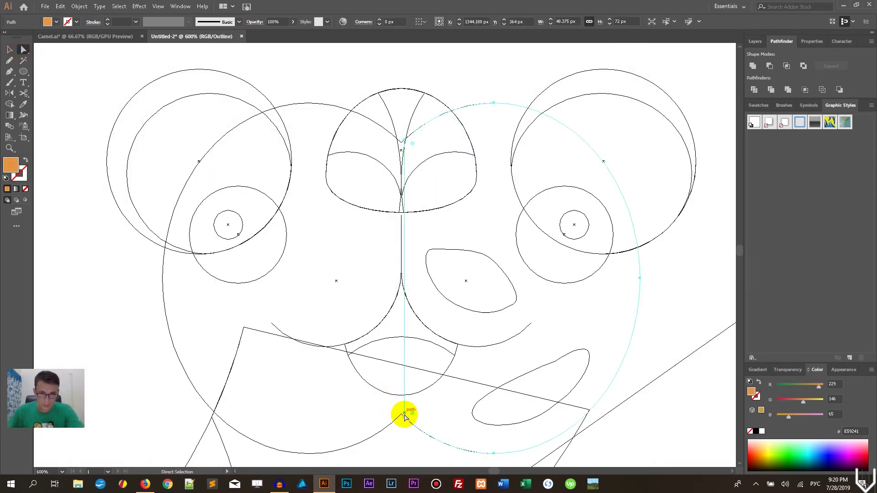
left_click_drag(405, 416, 400, 412)
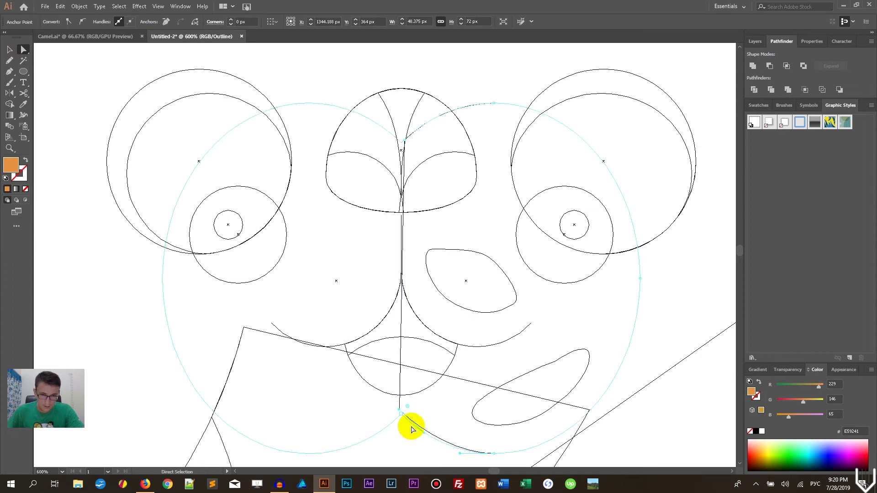
left_click(424, 428)
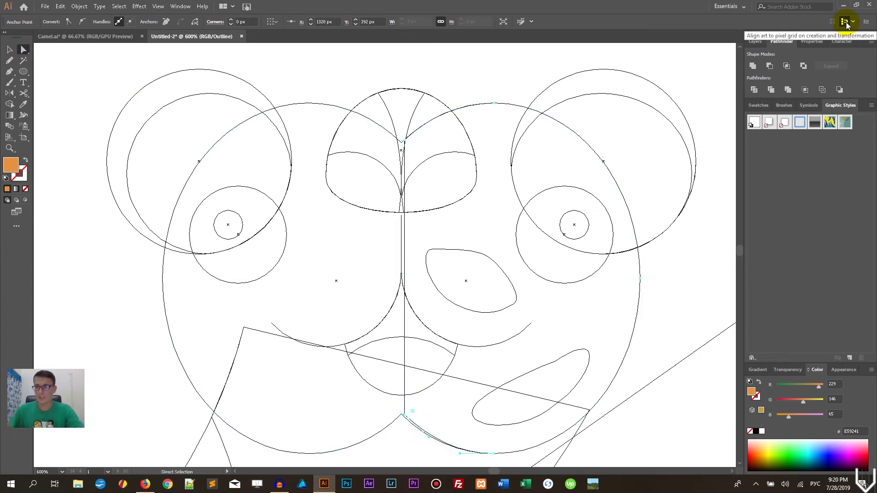
Step: Turn off pixel-grid alignment, move the face shadow's lower inner anchor onto the chin notch and adjust its handle to follow the head curve
key("ctrl+=")
key("ctrl+=")
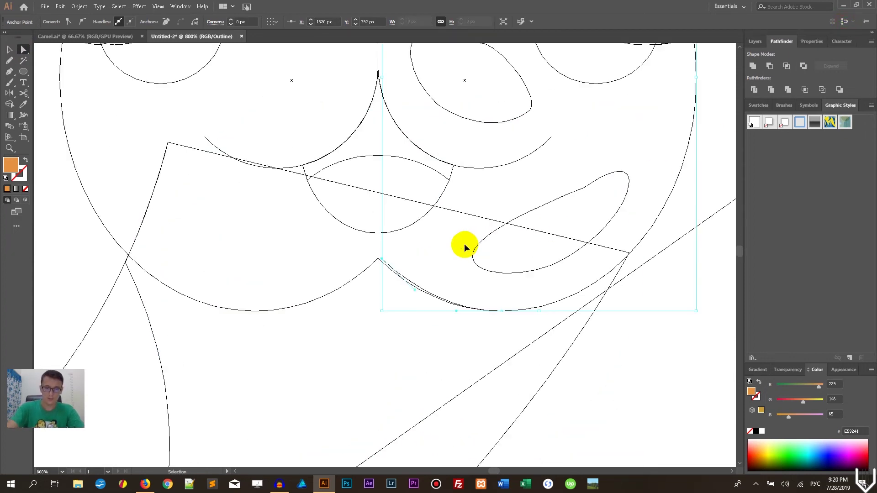
left_click_drag(387, 254, 381, 254)
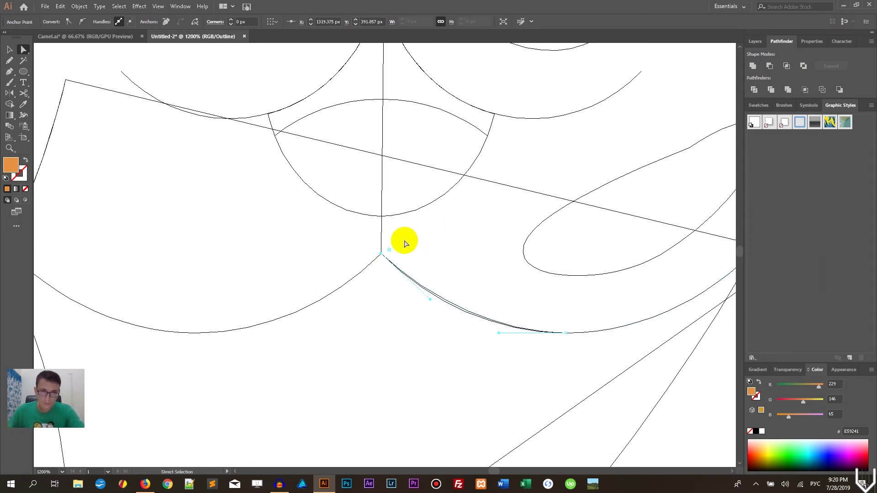
left_click_drag(430, 301, 434, 305)
Step: Try to move the face shadow's upper inner anchor onto the notch between the two halves of the forehead
left_click_drag(377, 168, 397, 174)
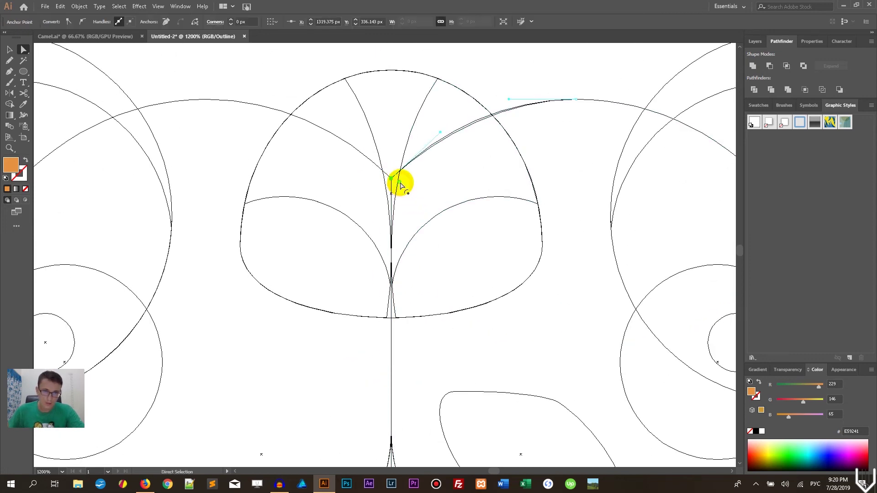
left_click(489, 79)
scroll(491, 85, "up", 2)
scroll(491, 85, "up", 1)
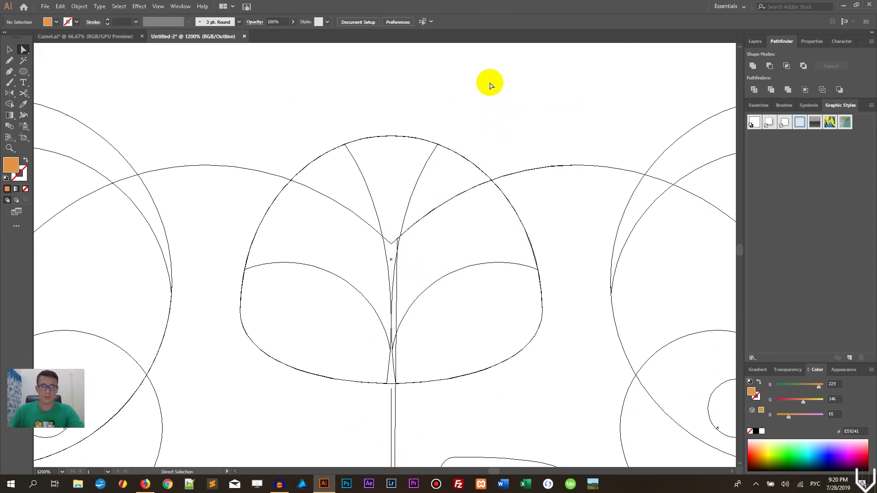
Step: Return to the colour preview and select the pink nose base together with the dividing curve inside it
left_click(9, 49)
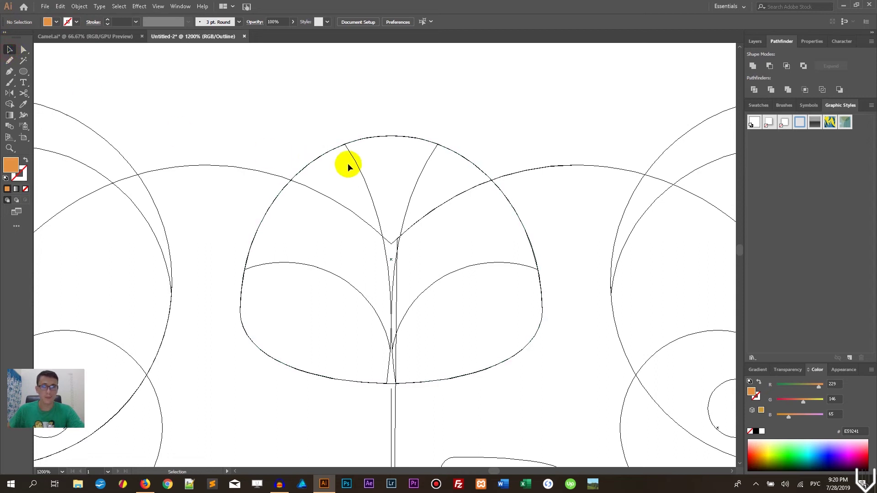
left_click(366, 137)
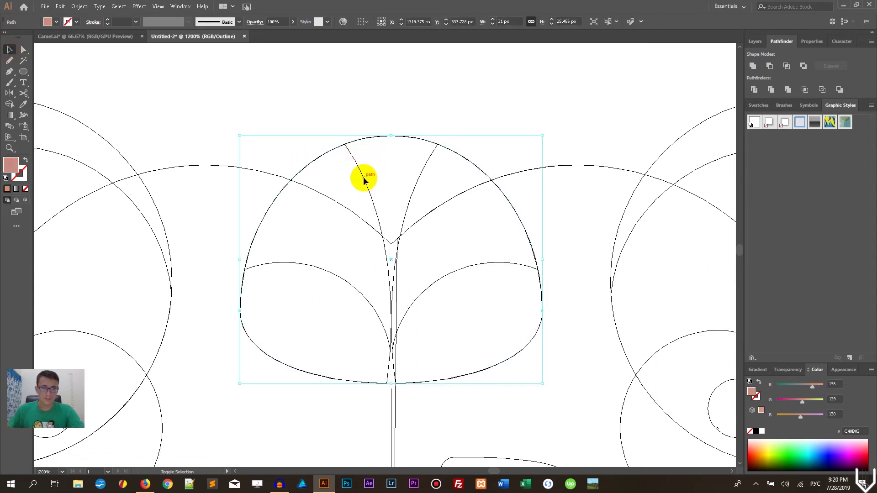
left_click(416, 183)
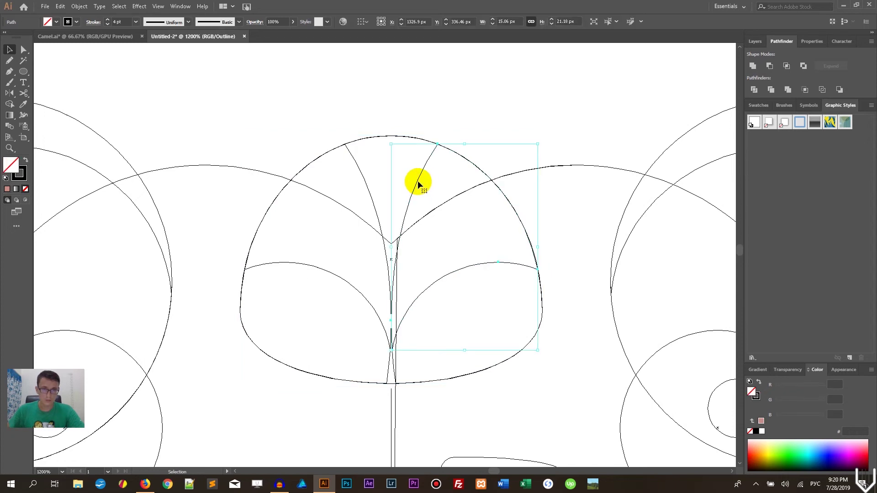
left_click(756, 42)
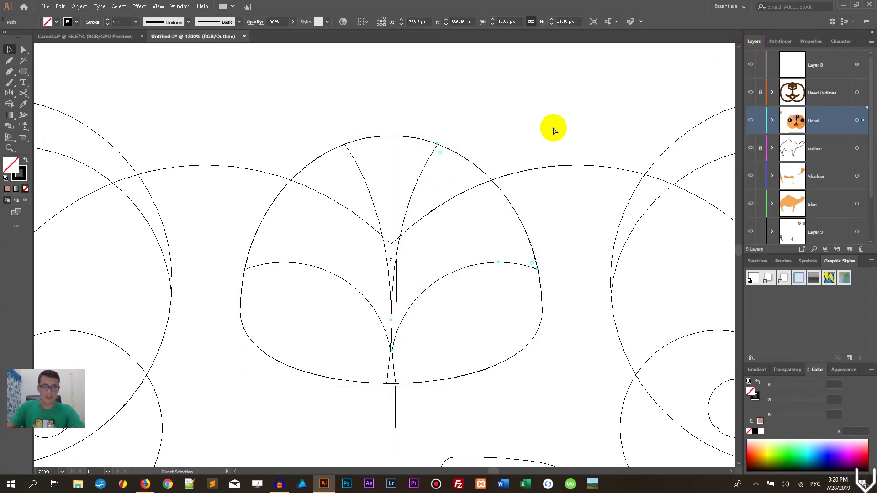
key("ctrl+y")
left_click(540, 307, "shift")
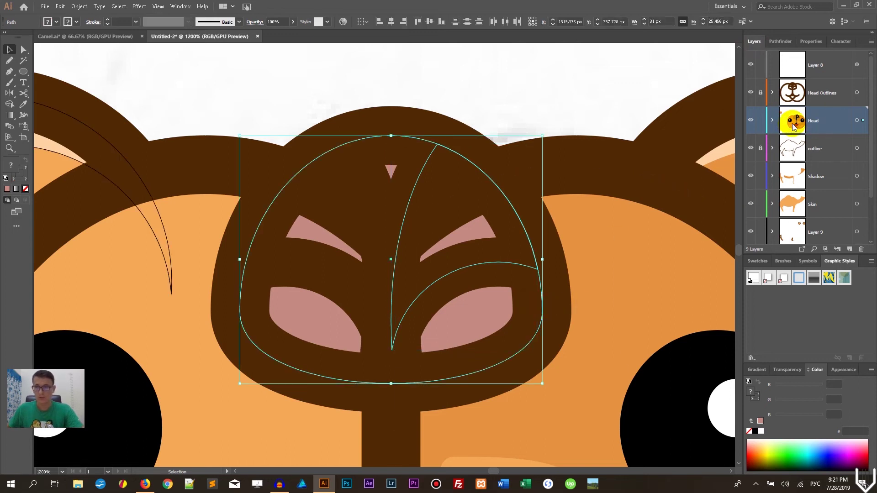
Step: Lock the Head layer, unlock the Head Outlines layer and expand it to list its individual paths
left_click(761, 120)
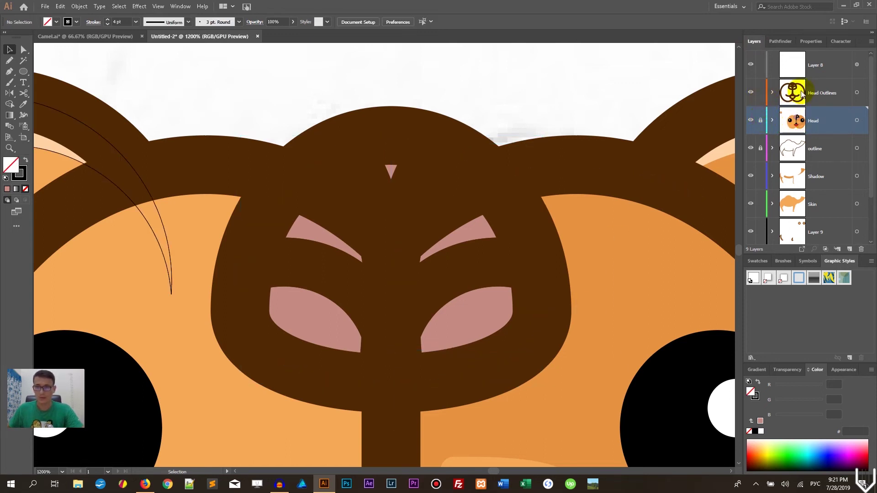
left_click(465, 273)
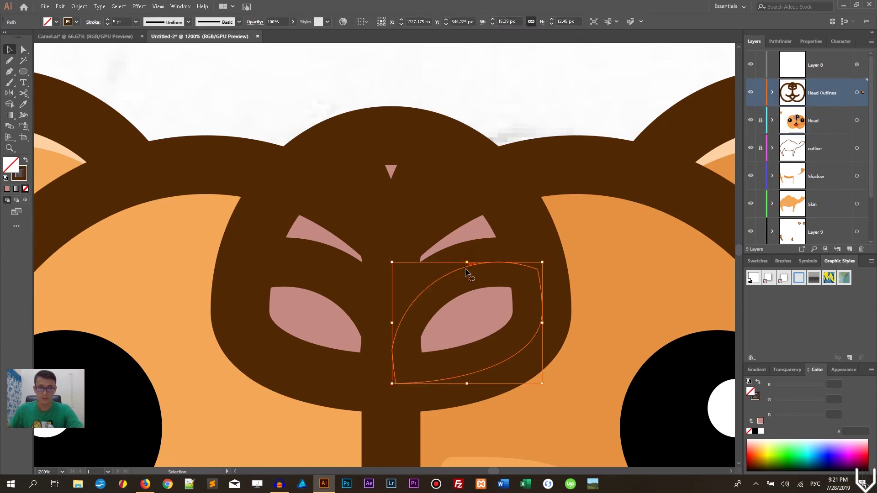
key("ctrl+a")
key("ctrl+shift+a")
left_click(772, 92)
Step: Select the four inner nose curves, the mouth outline and the outer nose outline among the Head Outlines paths
left_click(856, 120)
left_click(856, 148, "shift")
left_click(856, 176, "shift")
left_click(857, 205, "shift")
left_click(856, 232, "shift")
scroll(851, 206, "down", 3)
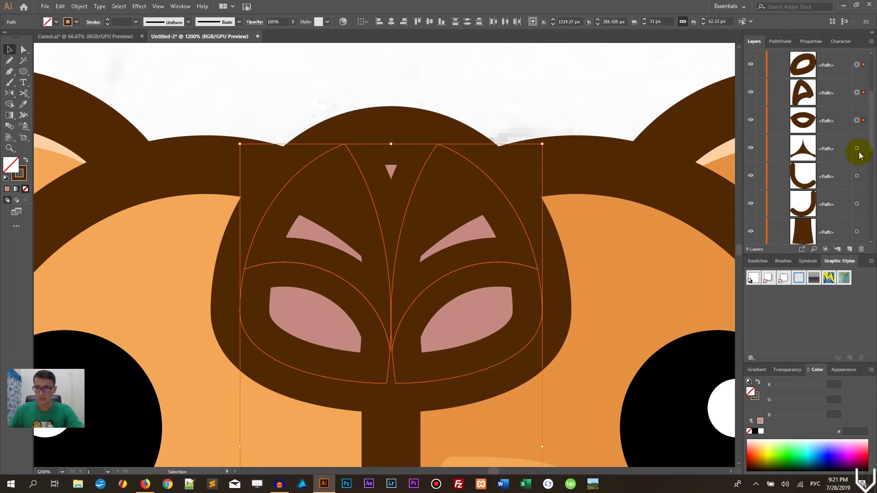
scroll(854, 174, "down", 2)
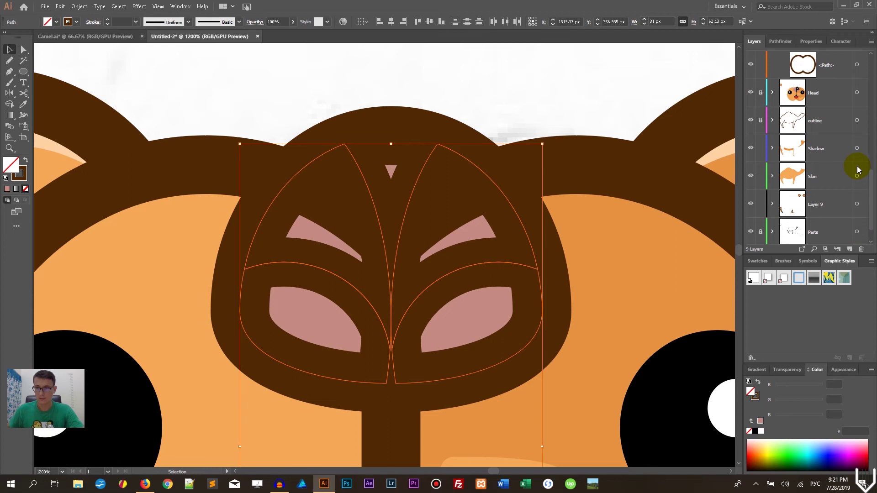
left_click(856, 204, "shift")
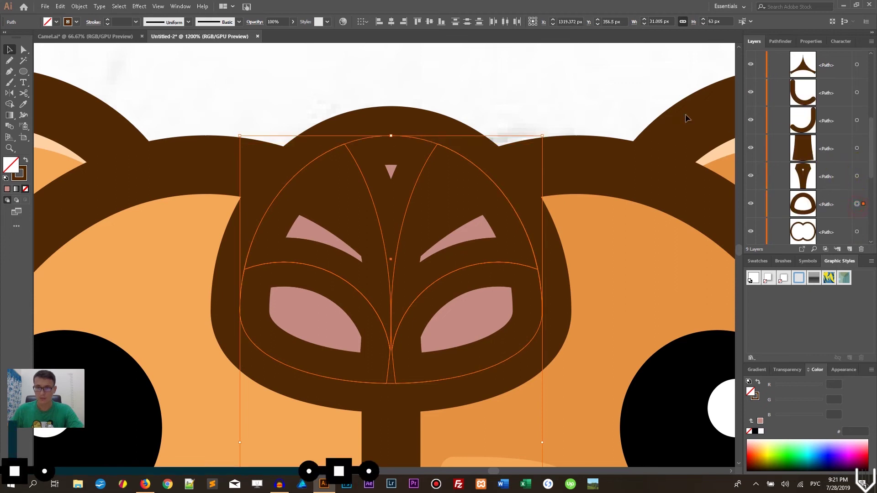
scroll(620, 100, "up", 2)
scroll(619, 100, "up", 2)
scroll(861, 89, "up", 5)
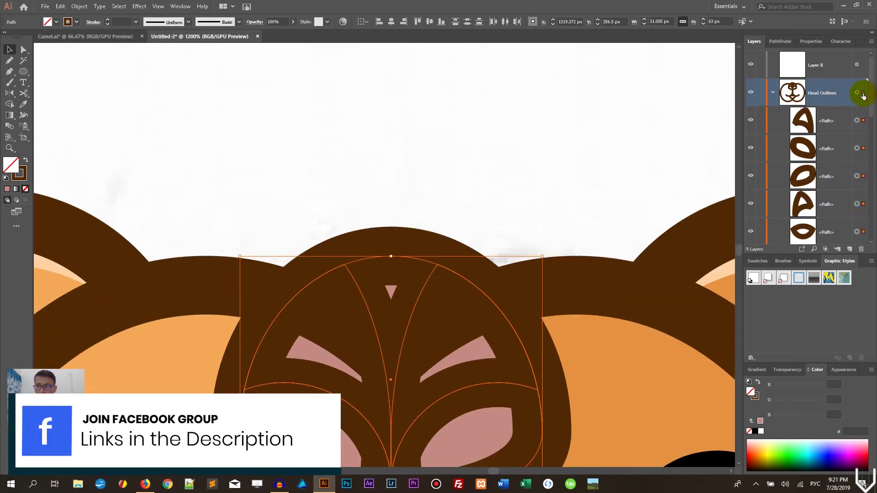
Step: Create a new layer above Head Outlines and move the selected nose and mouth outlines into it
left_click(849, 249)
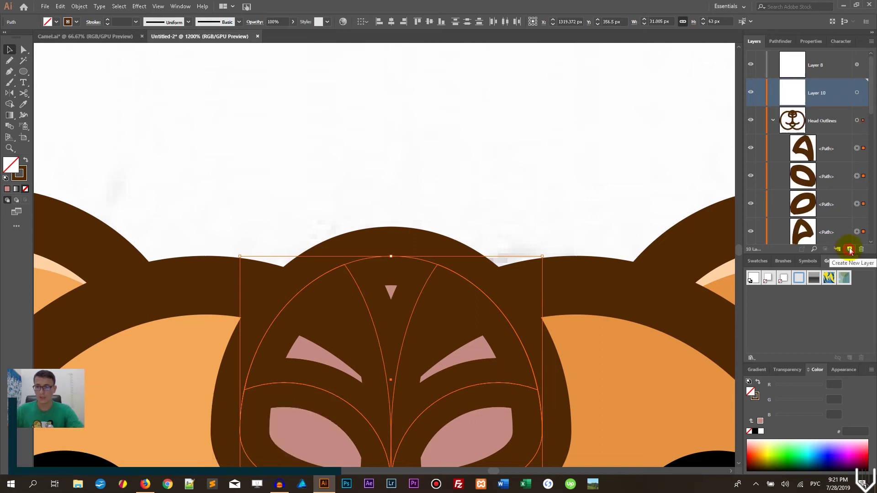
left_click_drag(860, 120, 862, 93)
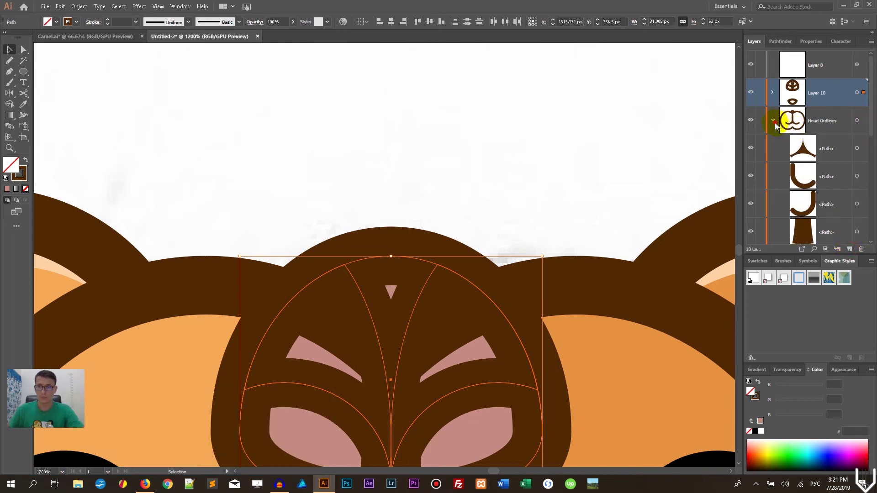
left_click(772, 120)
scroll(527, 140, "down", 2)
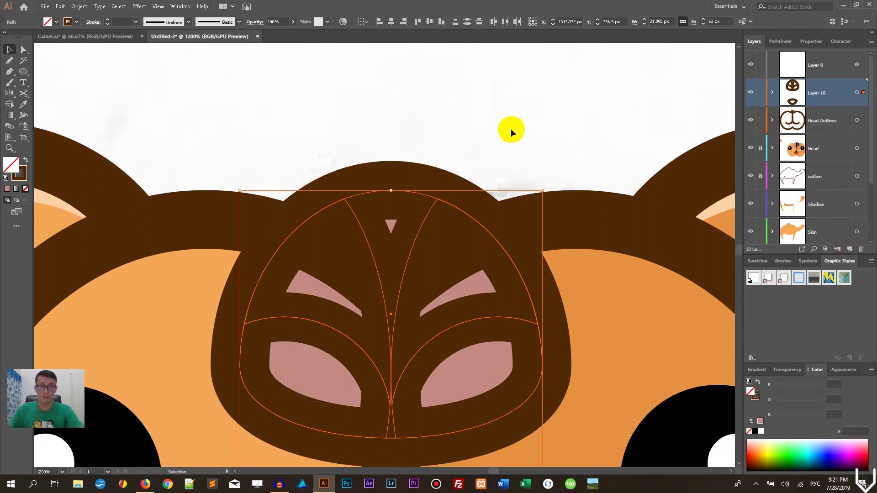
Step: Unlock the Head layer, move the pink nose base into Layer 10 and send it behind the outlines there
left_click(479, 287)
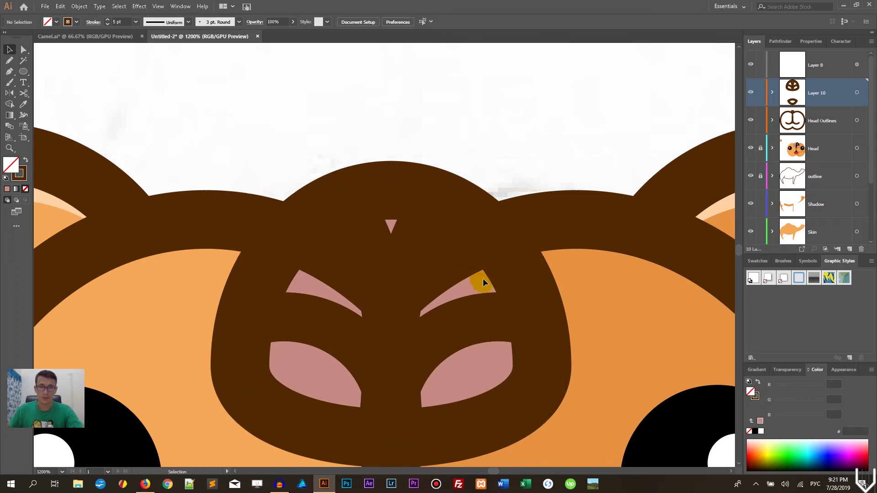
left_click(760, 149)
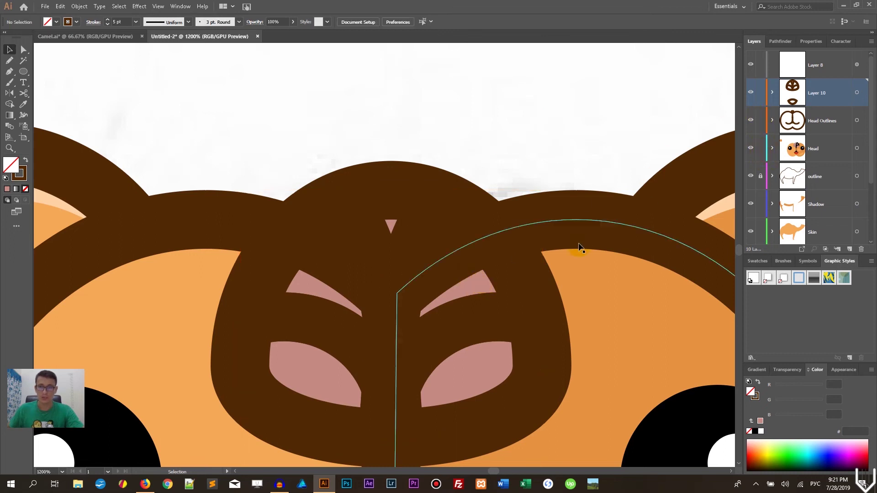
left_click(481, 280)
left_click_drag(863, 150, 866, 93)
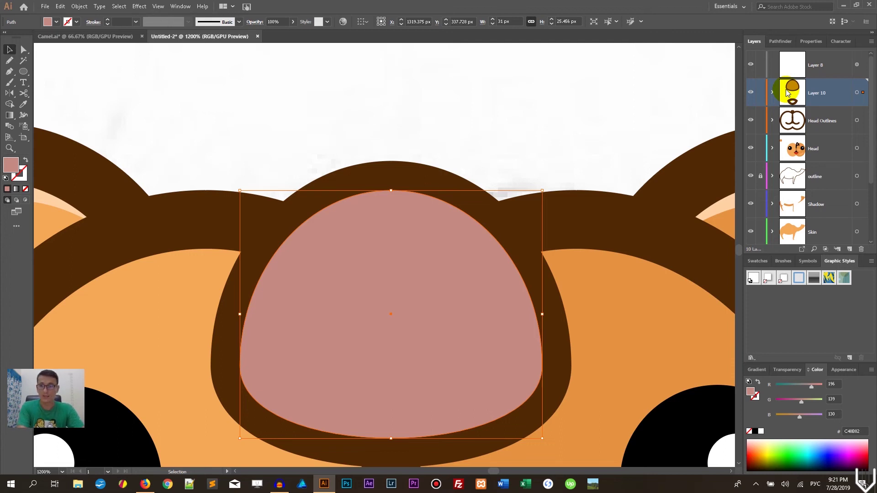
key("ctrl+shift+bracketleft")
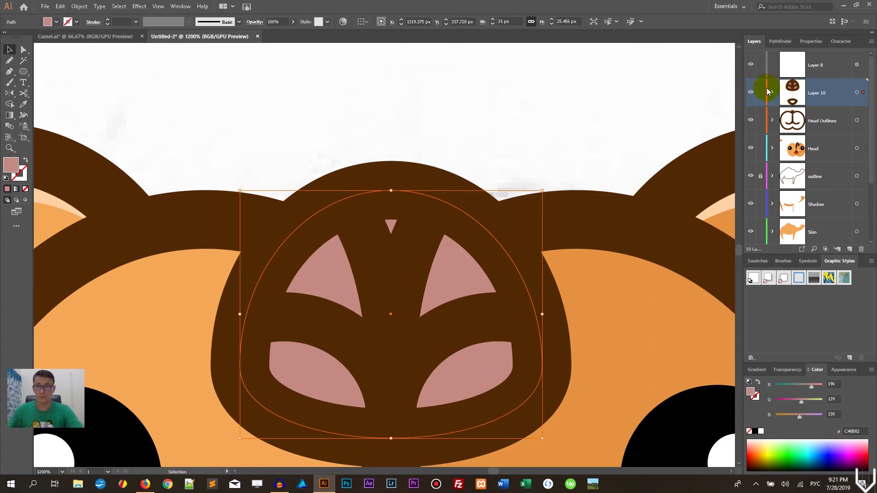
left_click(772, 93)
scroll(822, 101, "down", 1)
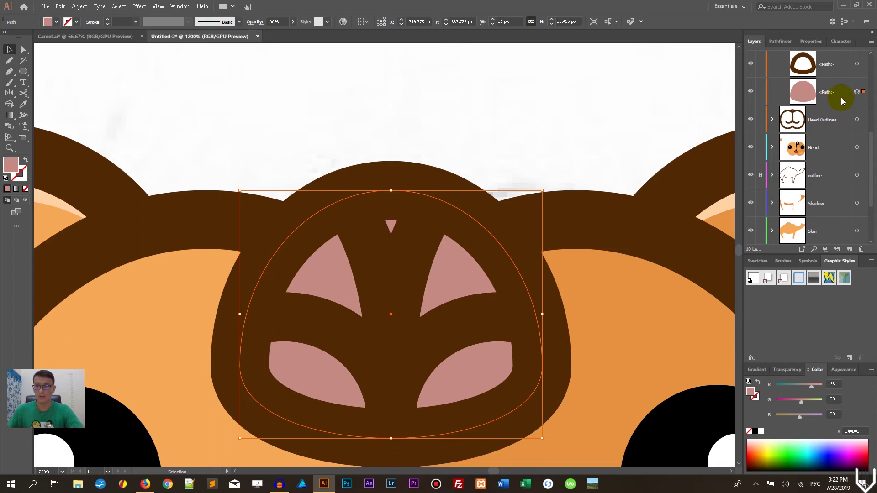
left_click(534, 134)
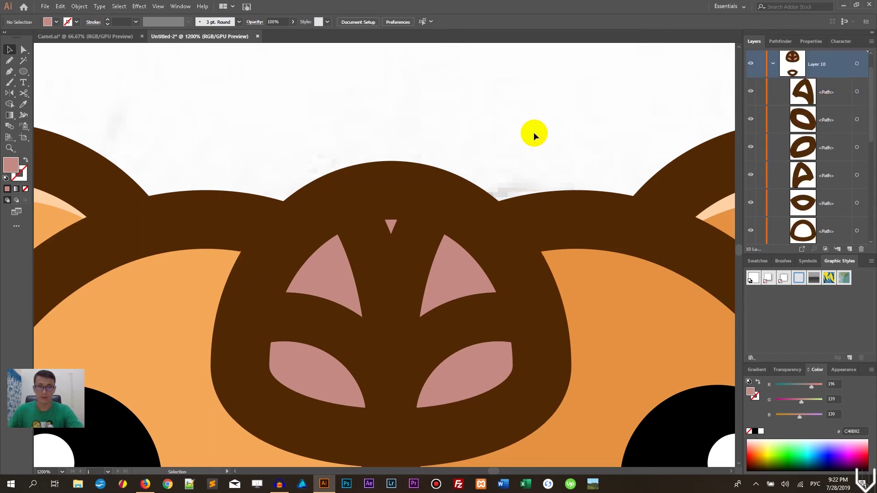
Step: Select all four inner nose curves and thin their strokes to 3 pt
left_click(475, 319)
left_click(338, 333, "shift")
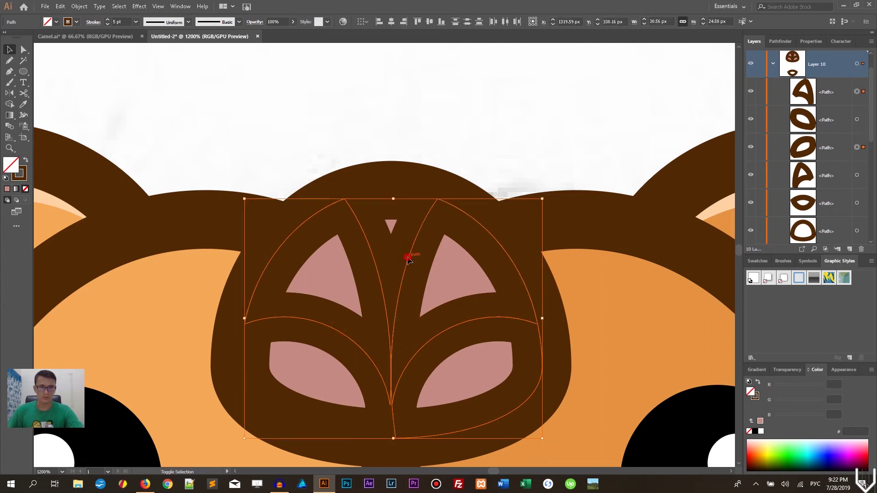
left_click(857, 119, "shift")
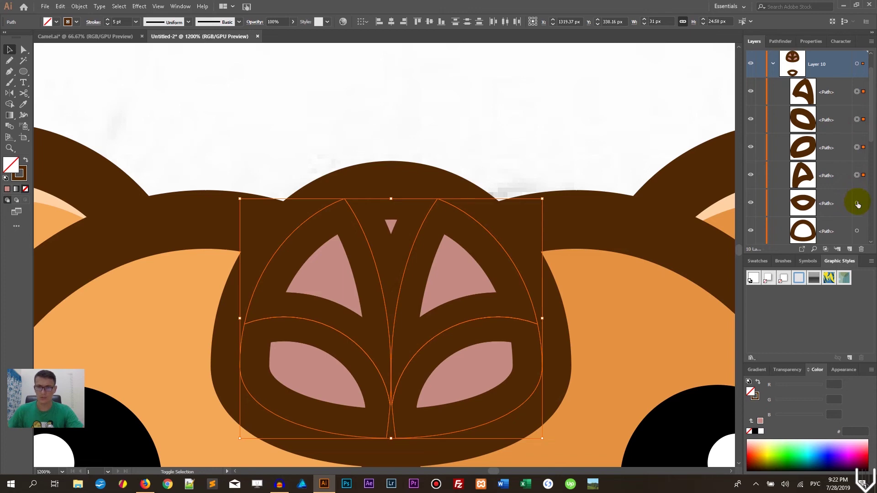
key("ctrl+minus")
key("ctrl+minus")
key("ctrl+minus")
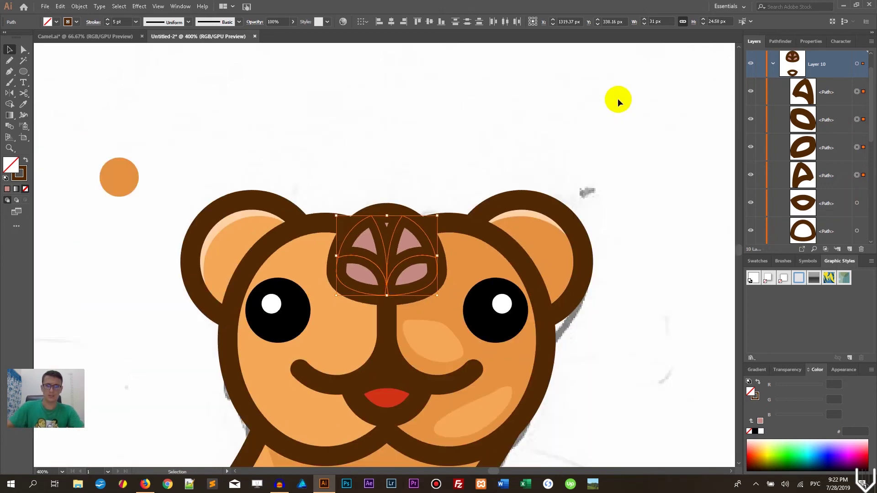
left_click(108, 23)
left_click(107, 23)
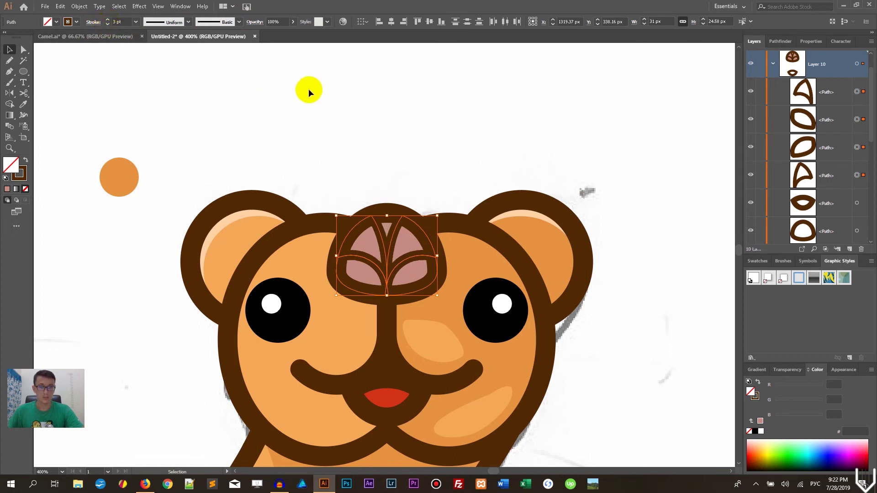
left_click(329, 102)
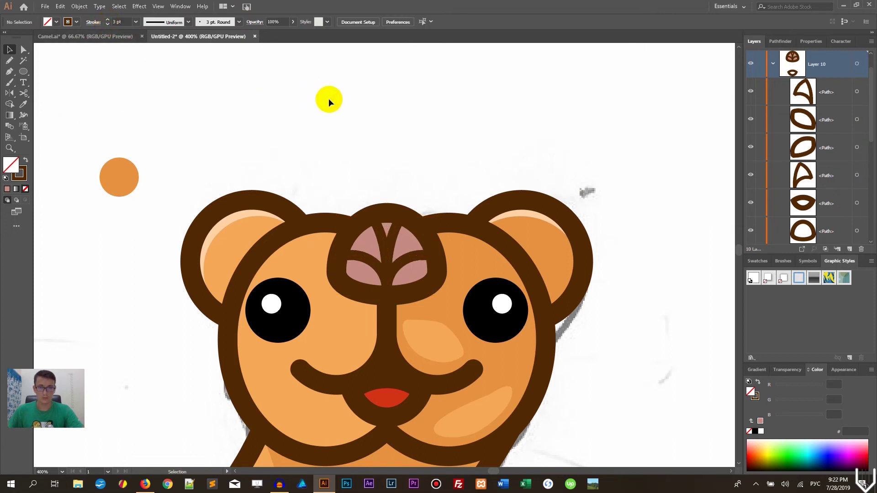
Step: Duplicate the pink nose base twice, shrink the top copy to about 27.7 × 21.5 px and subtract it from the other copy
left_click(410, 242)
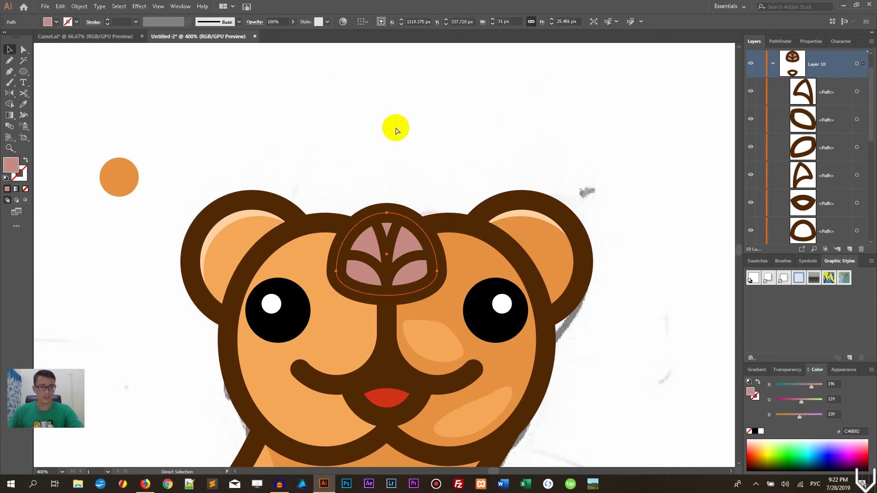
key("v")
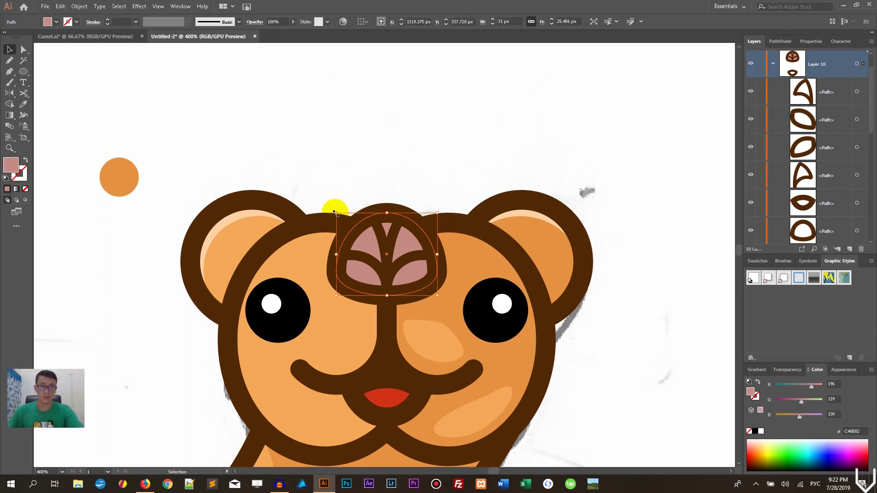
scroll(832, 176, "down", 3)
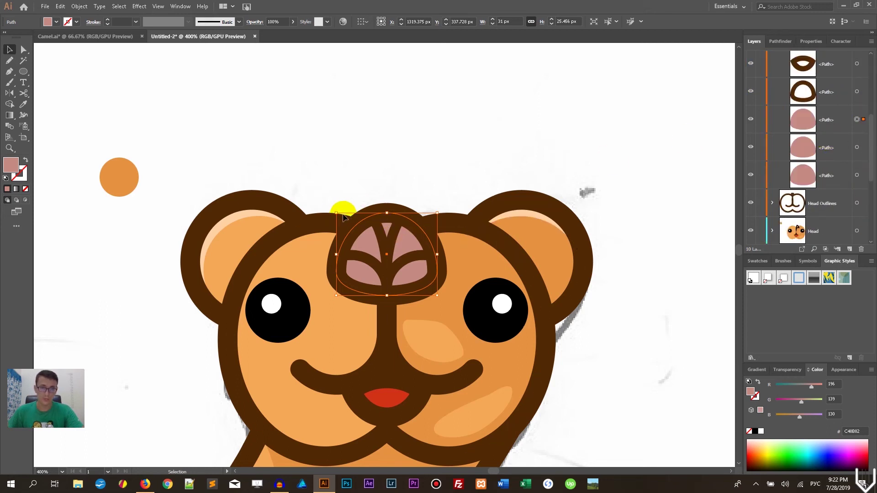
left_click_drag(335, 211, 347, 226)
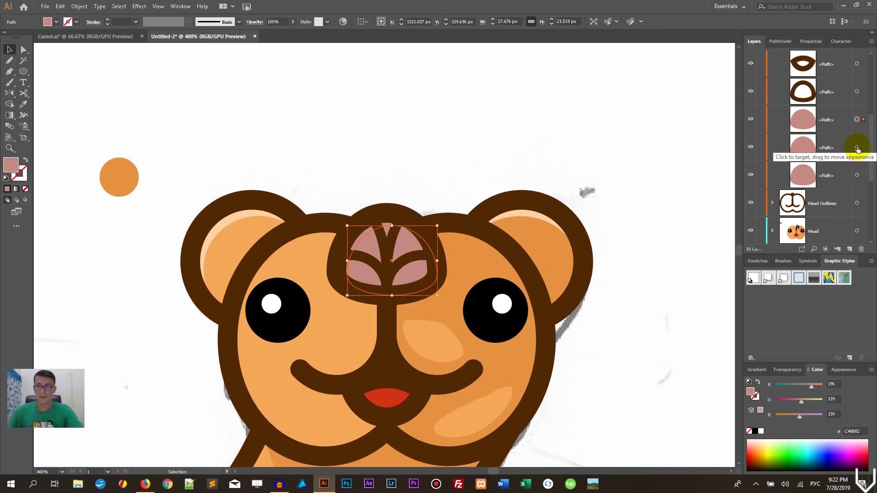
left_click(857, 147, "shift")
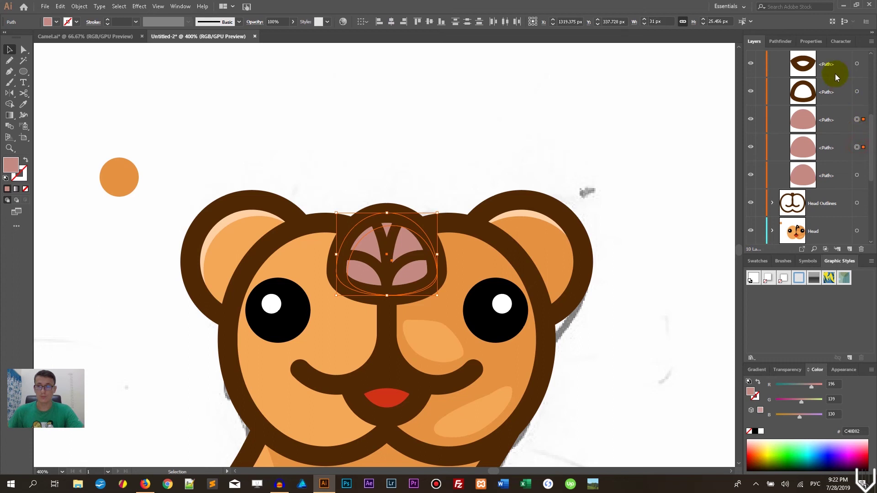
left_click(781, 41)
left_click(770, 66)
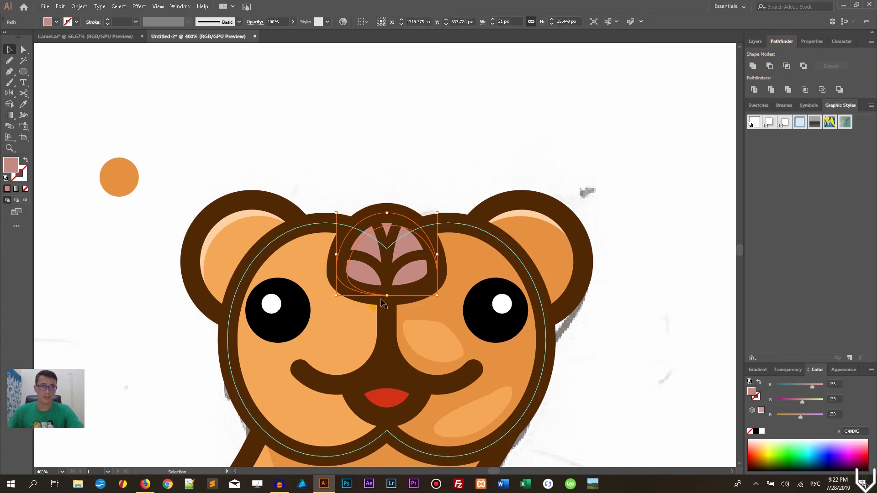
Step: Try the ear highlight's pale peach colour on the nose crescent and resample the pink nose colour
left_click(23, 105)
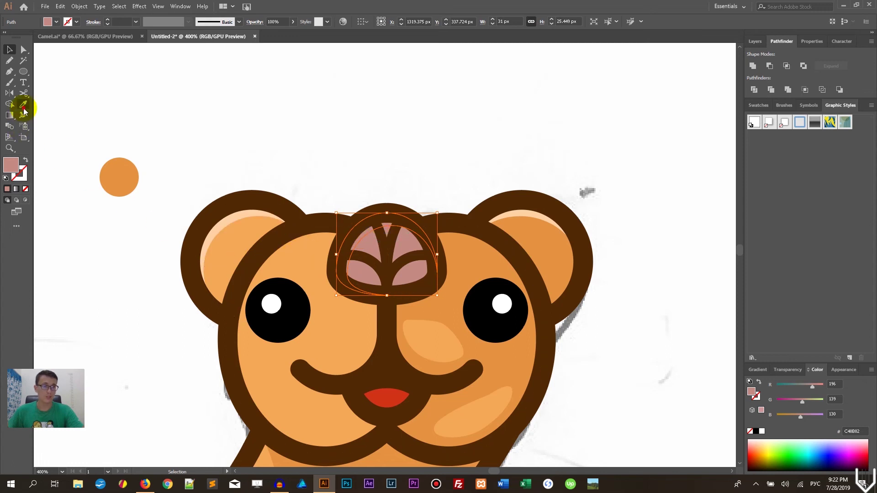
left_click(229, 216)
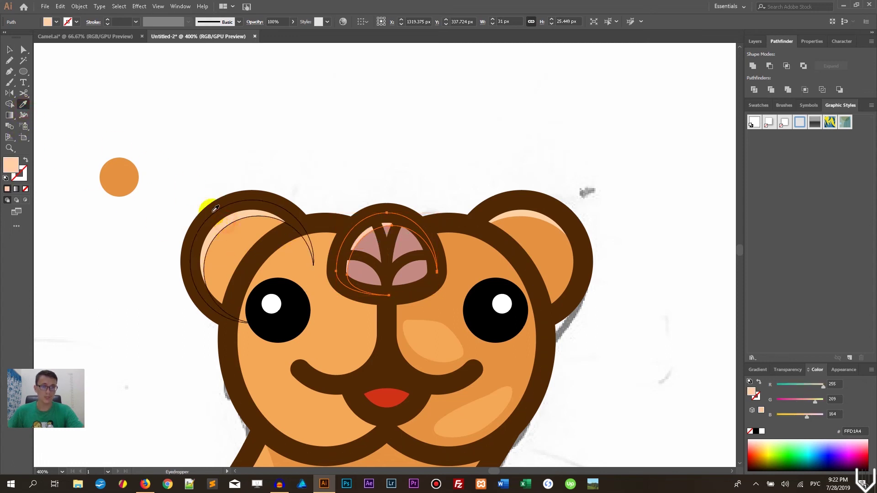
left_click(8, 49)
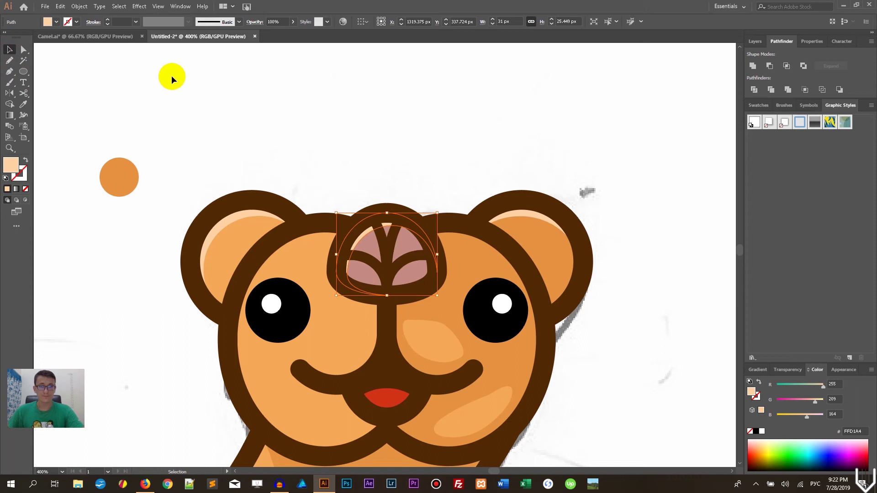
left_click(24, 105)
left_click(400, 236)
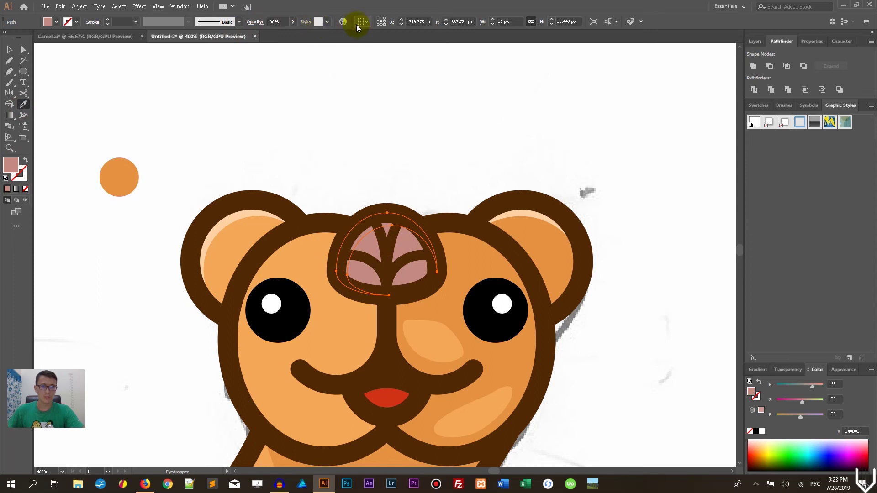
Step: Recolor the nose crescent to a pale beige with hue 32.26°, saturation 14.37% and brightness 76.86%, and deselect it
left_click(343, 22)
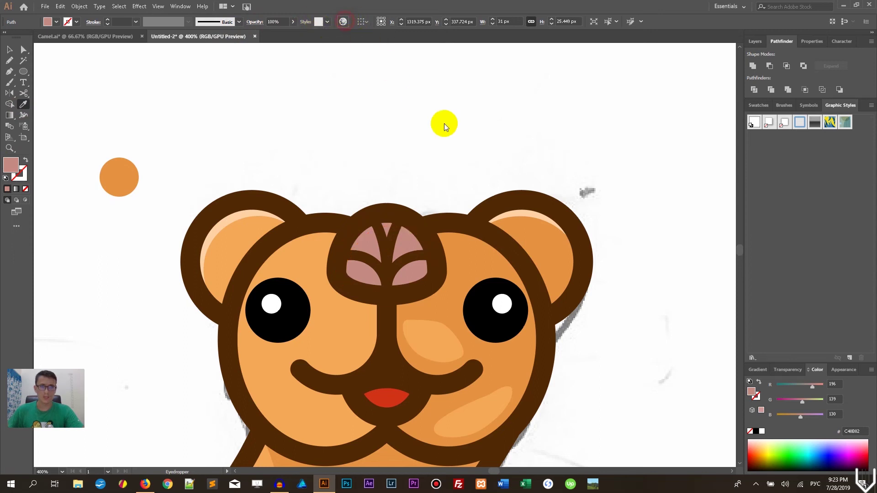
left_click(686, 97)
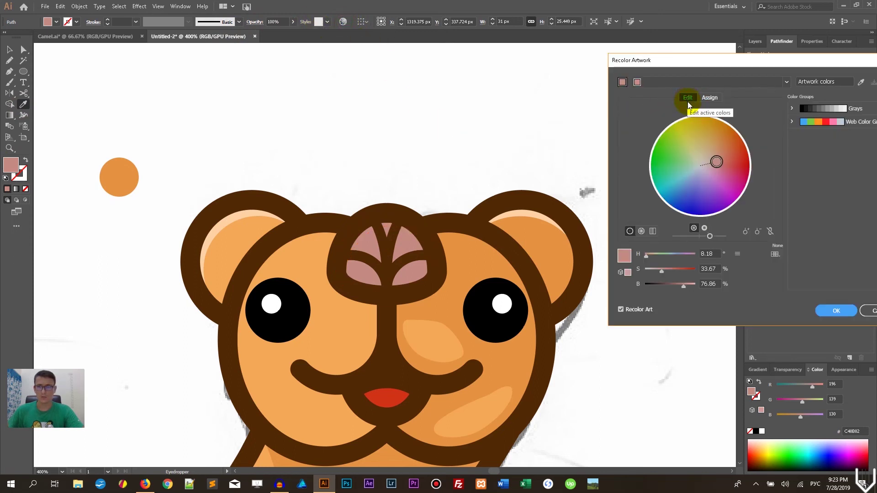
mouse_move(715, 162)
left_mouse_down()
mouse_move(715, 175)
mouse_move(704, 161)
left_mouse_up()
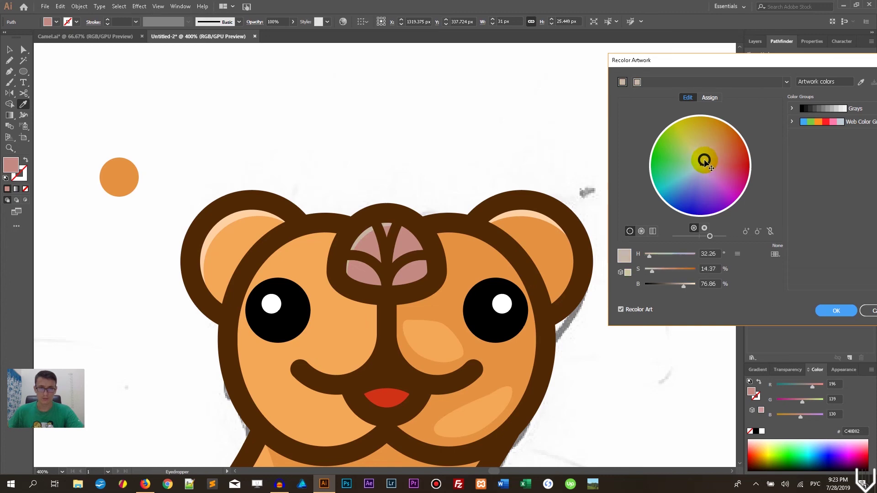
left_click(833, 308)
left_click(10, 50)
left_click(242, 118)
Step: Examine the camel's body and head as a whole, and the face and nose details up close
key("ctrl+minus")
key("ctrl+minus")
key("ctrl+minus")
key("space")
left_click_drag(253, 118, 411, 63)
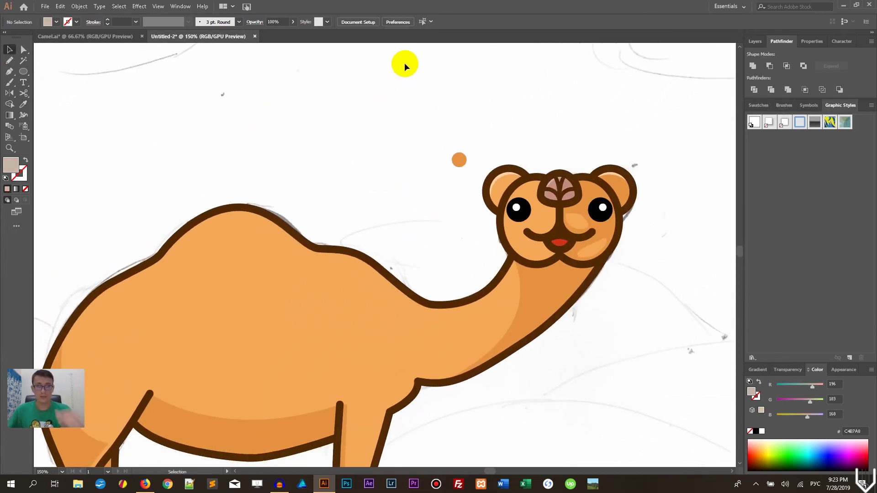
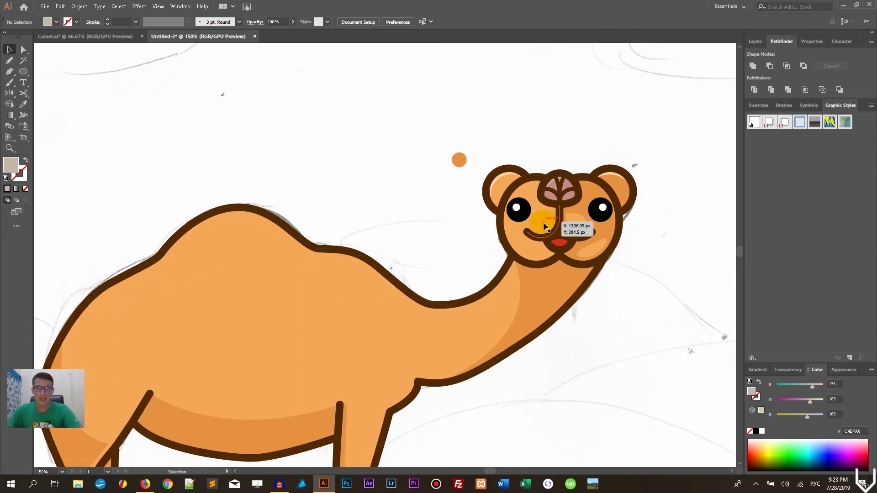
left_click_drag(447, 210, 369, 213)
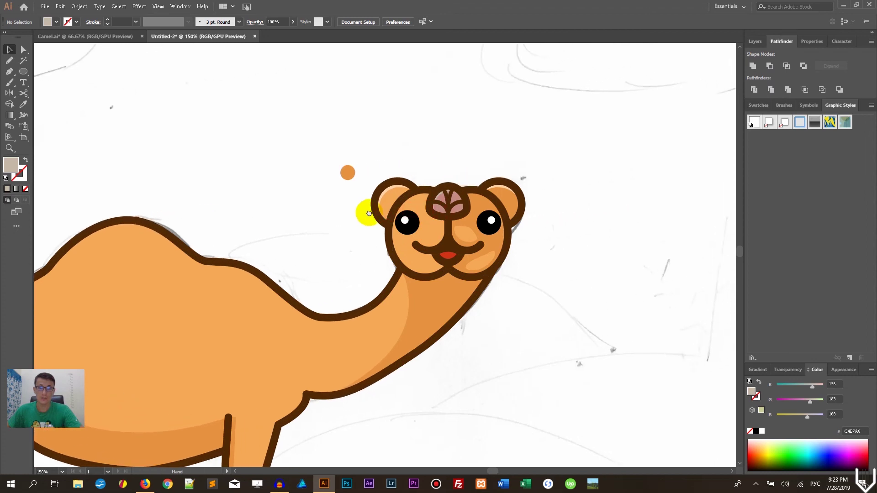
key("ctrl+plus")
key("ctrl+plus")
key("ctrl+plus")
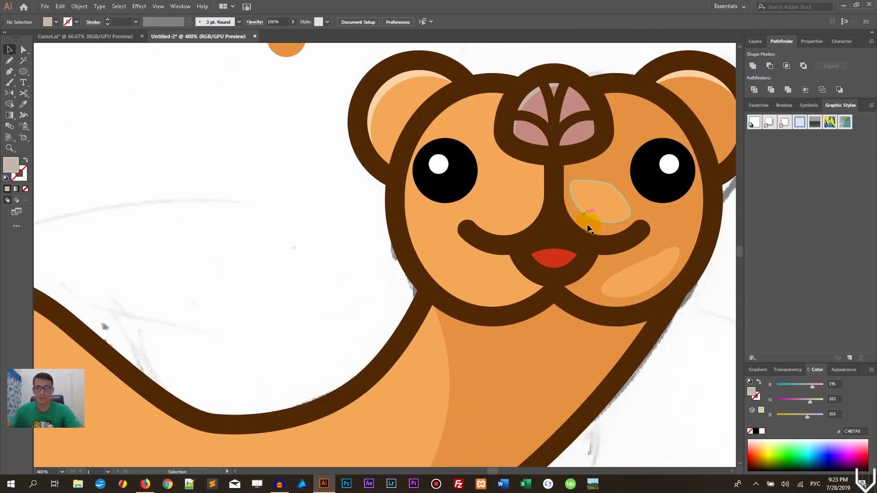
Step: Draw a closed curved shape with the Pen tool along the mouth's left curve, from the mouth corner up to the line below the nose
left_click_drag(482, 199, 252, 216)
left_click(9, 72)
left_click(9, 73)
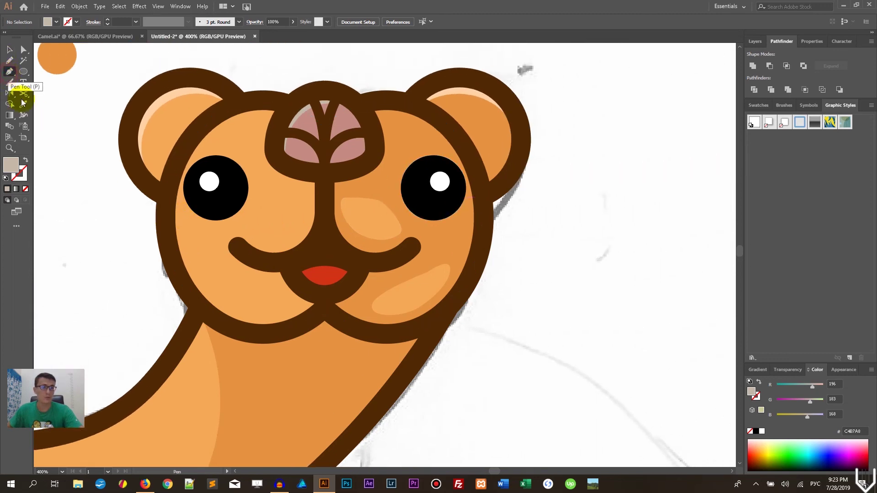
left_click(236, 244)
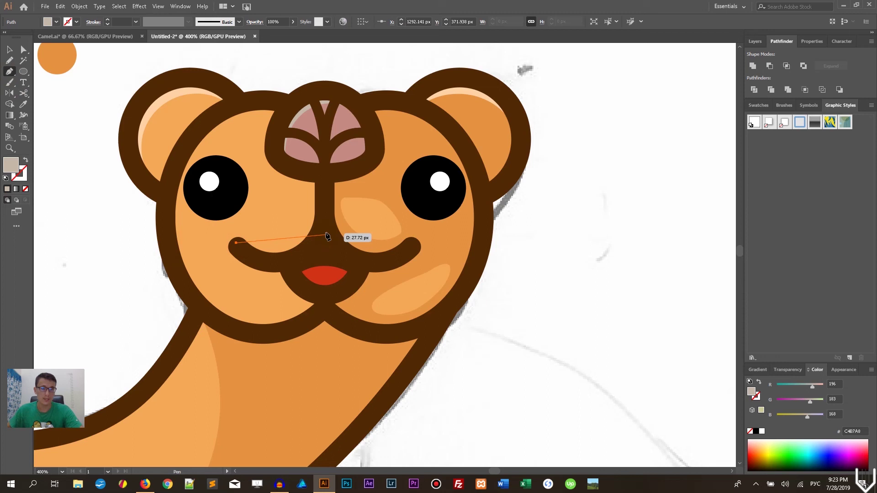
left_click(322, 206)
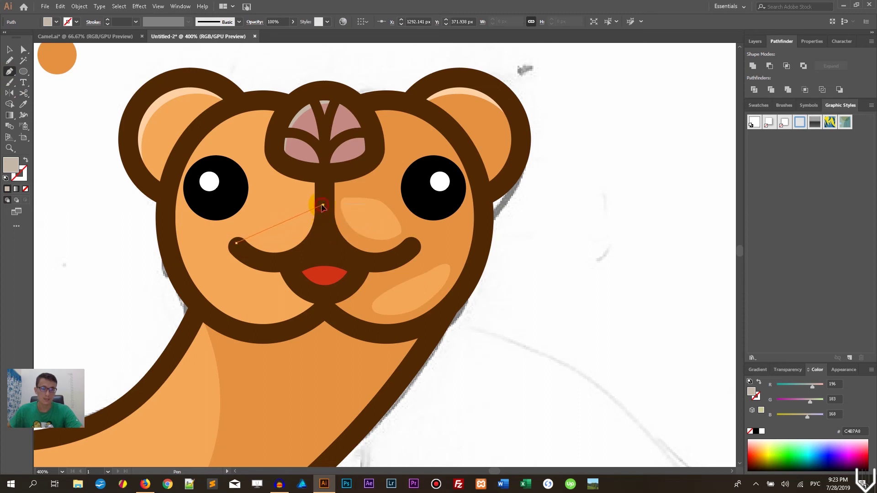
left_click_drag(335, 183, 347, 113)
left_click(322, 206, "alt")
left_click(236, 244)
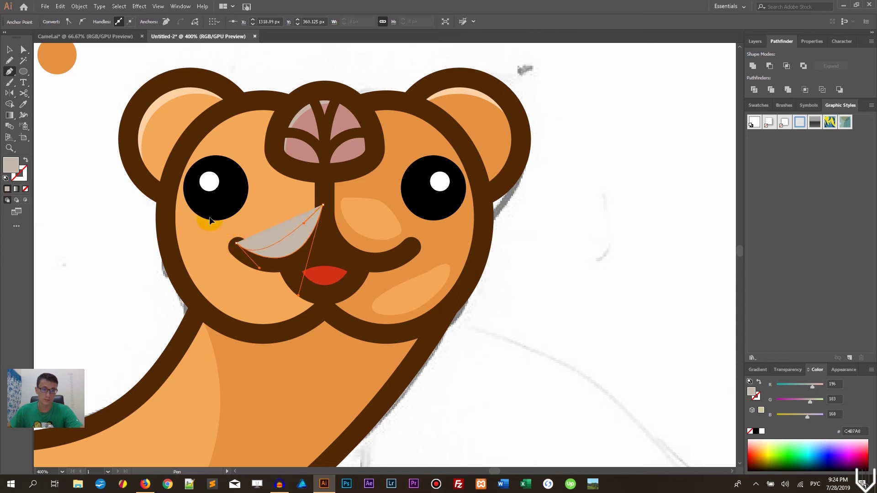
Step: Adjust the end anchors and handles of the new mouth shape to form a thin crescent about 23.8 × 15.7 px
left_click(24, 49)
left_click_drag(239, 241, 240, 240)
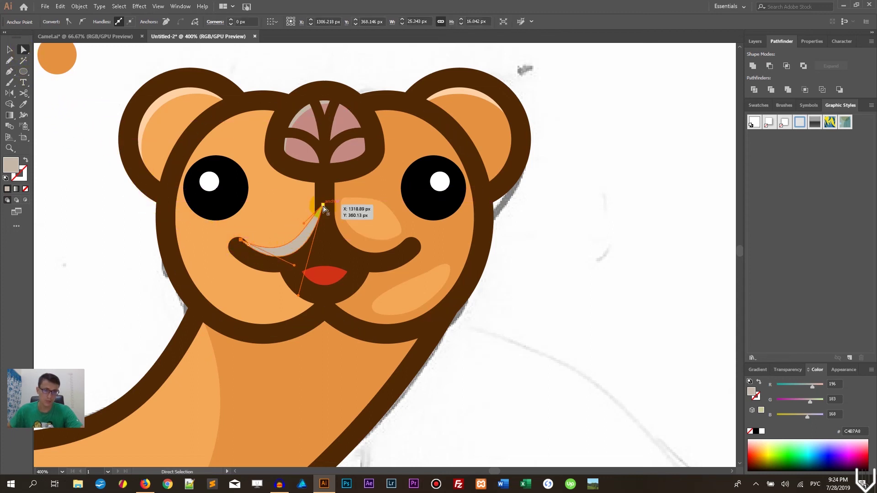
left_click_drag(323, 208, 318, 210)
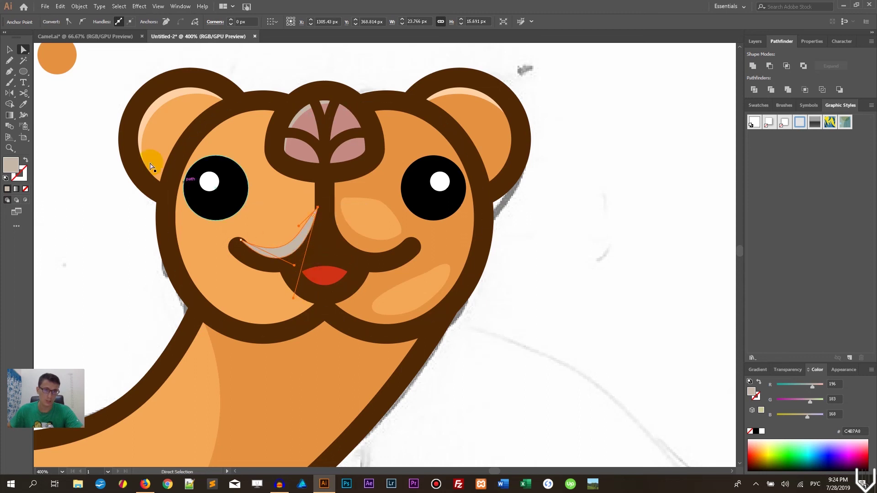
left_click(9, 49)
Step: Recolor the mouth crescent with the darker orange E59241 sampled from the shaded side of the face
left_click(751, 44)
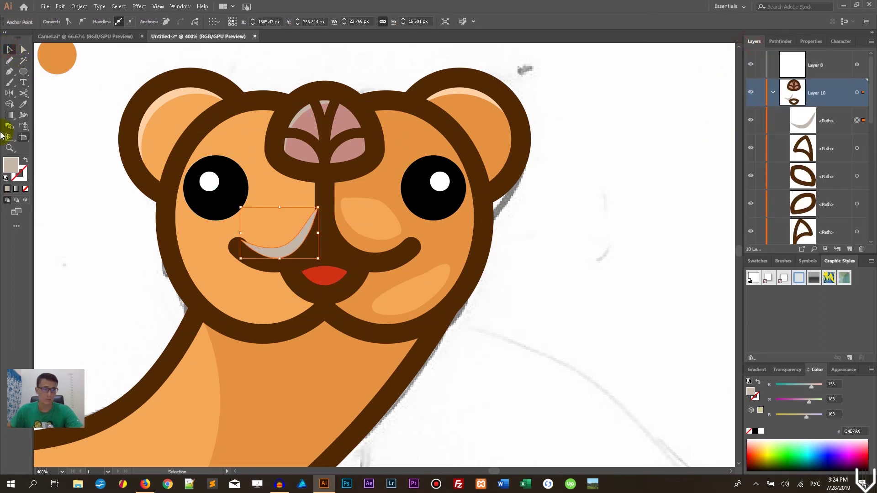
left_click(23, 104)
left_click(378, 185)
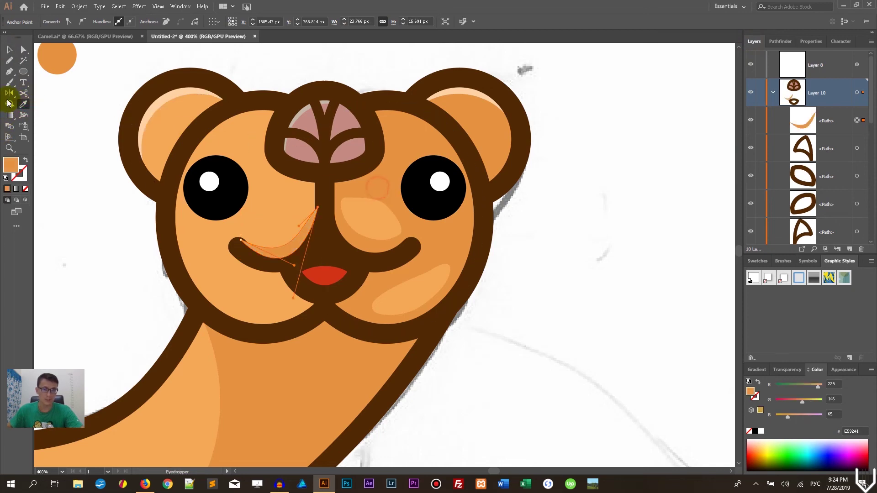
left_click(9, 48)
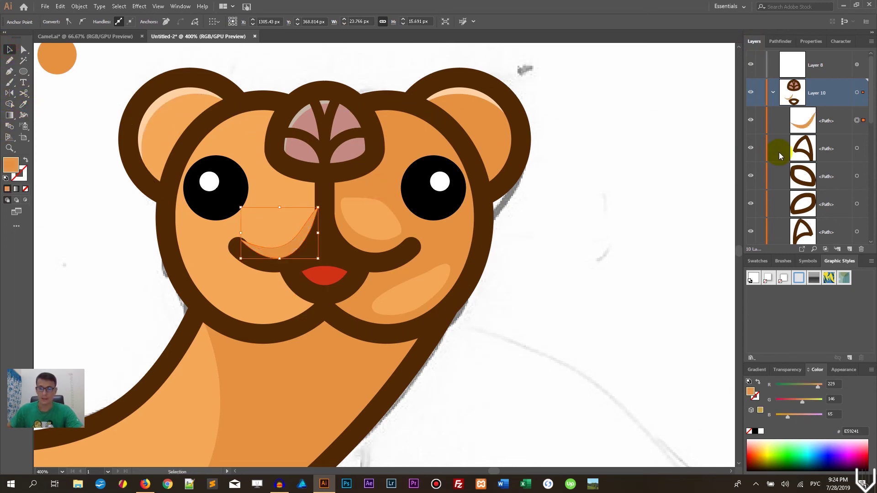
Step: Send the mouth crescent backward in the stack, move it from Layer 10 to the Head Outlines layer and deselect it
key("ctrl+bracketleft")
key("ctrl+bracketleft")
key("ctrl+bracketleft")
key("ctrl+bracketleft")
key("ctrl+bracketleft")
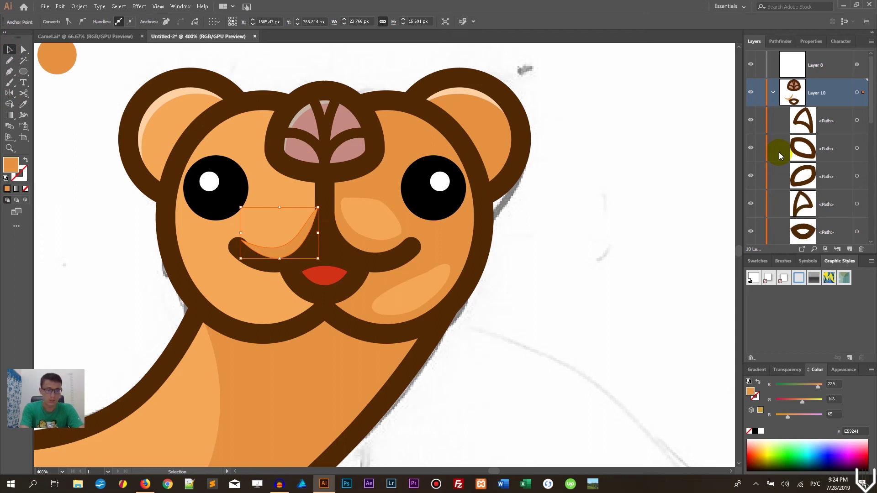
left_click(773, 93)
left_click_drag(863, 93, 865, 124)
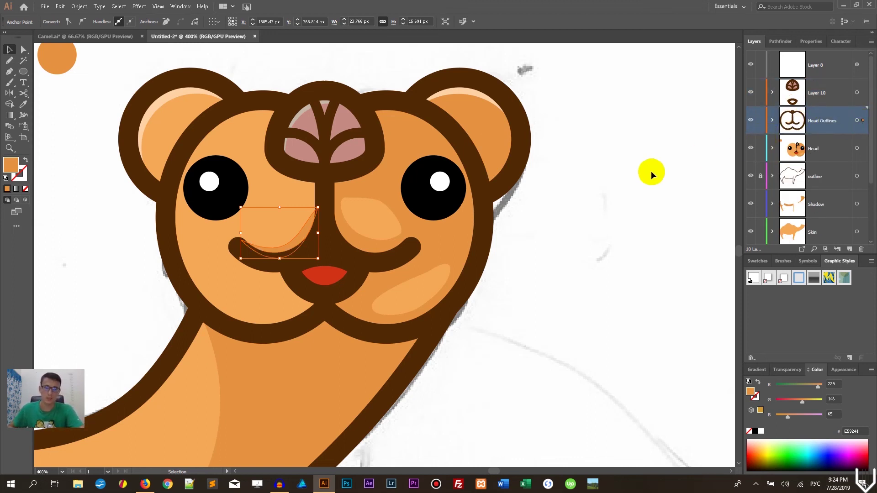
left_click(608, 190)
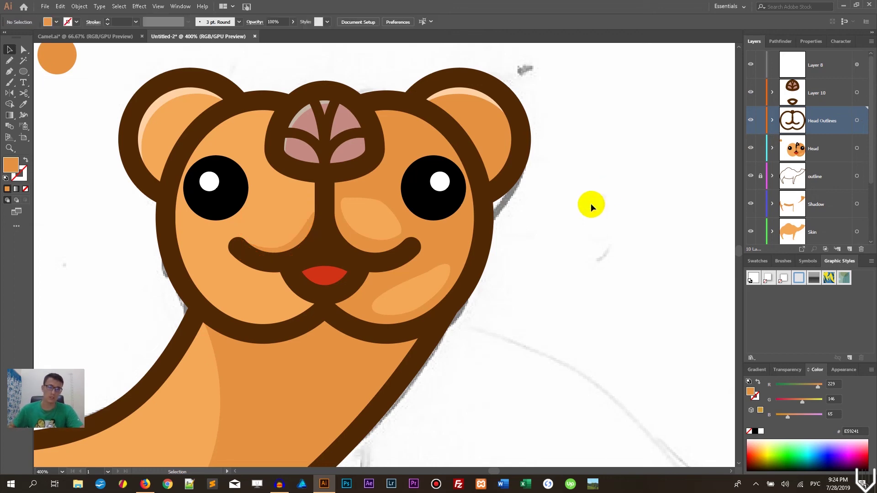
Step: Duplicate the camel's body skin shape, offset one of the two about 9 px downward and select both shapes
key("ctrl+minus")
key("ctrl+minus")
key("ctrl+minus")
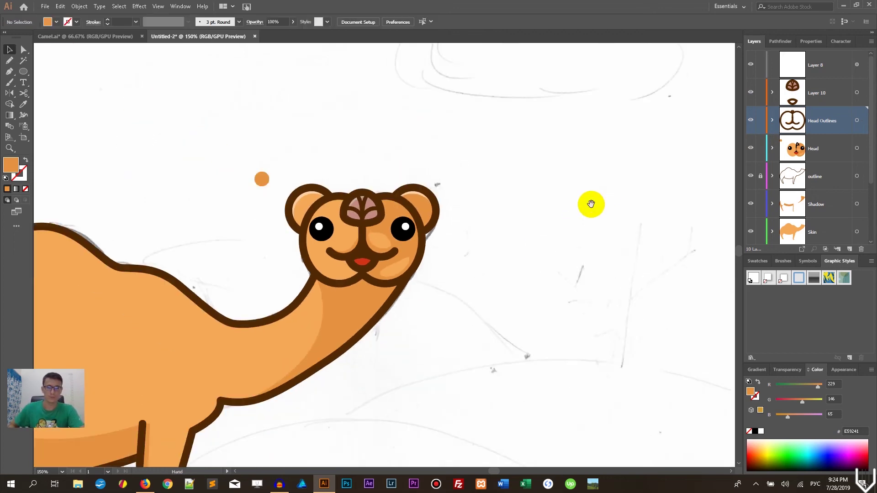
left_click_drag(466, 212, 362, 221)
left_click(352, 217)
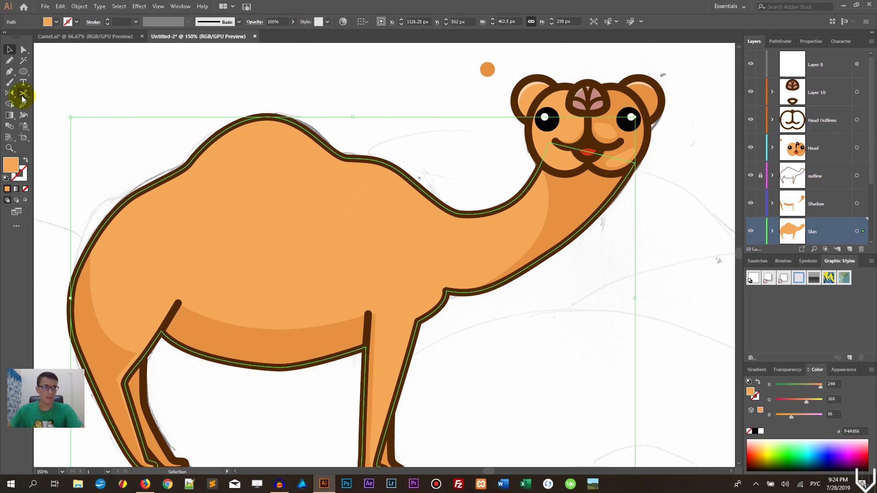
left_click(9, 72)
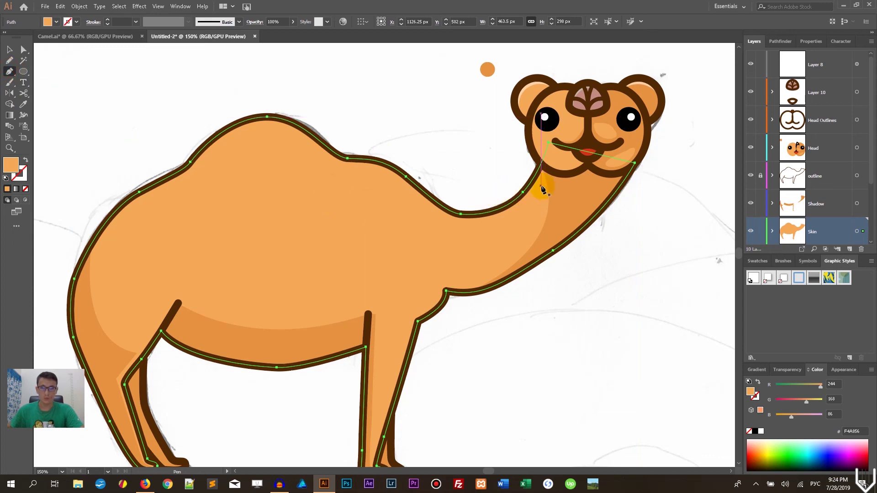
left_click(470, 163, "ctrl")
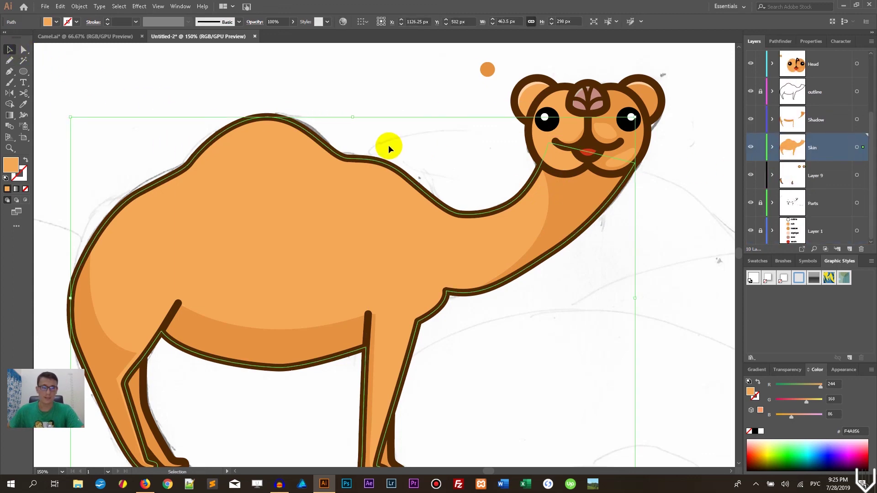
left_click_drag(300, 180, 297, 190)
key("a")
left_click(271, 121)
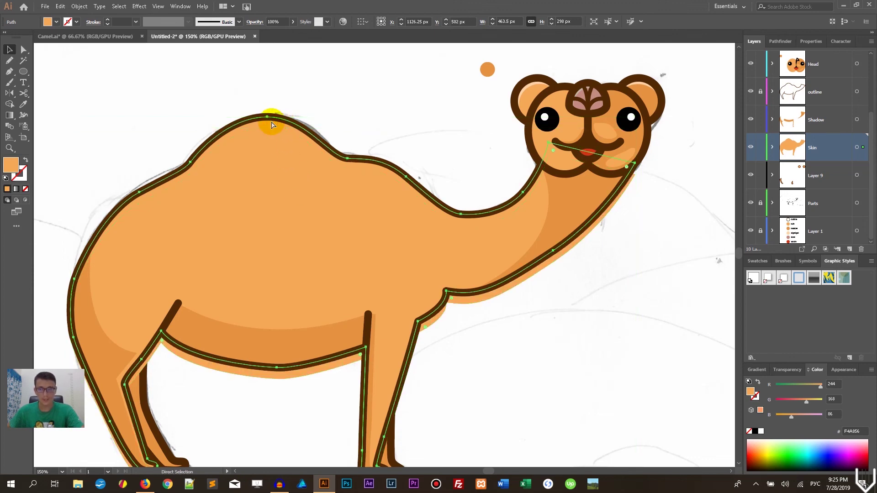
key("v")
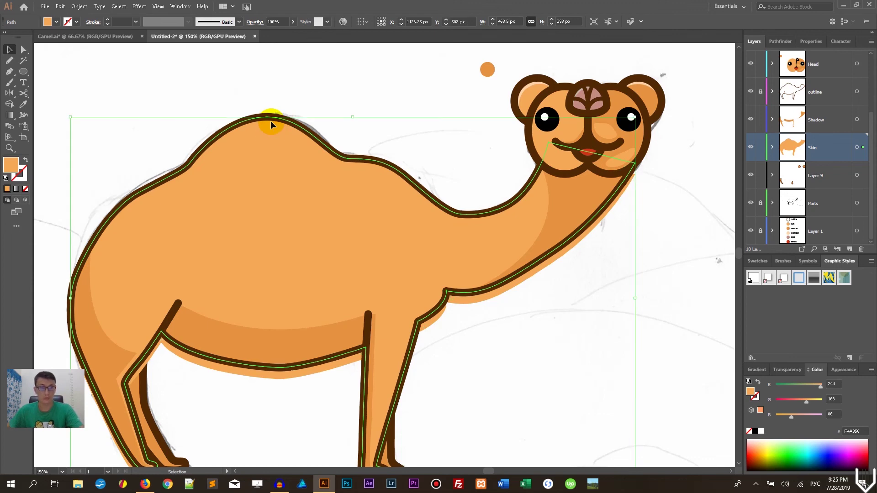
left_click(270, 141, "shift")
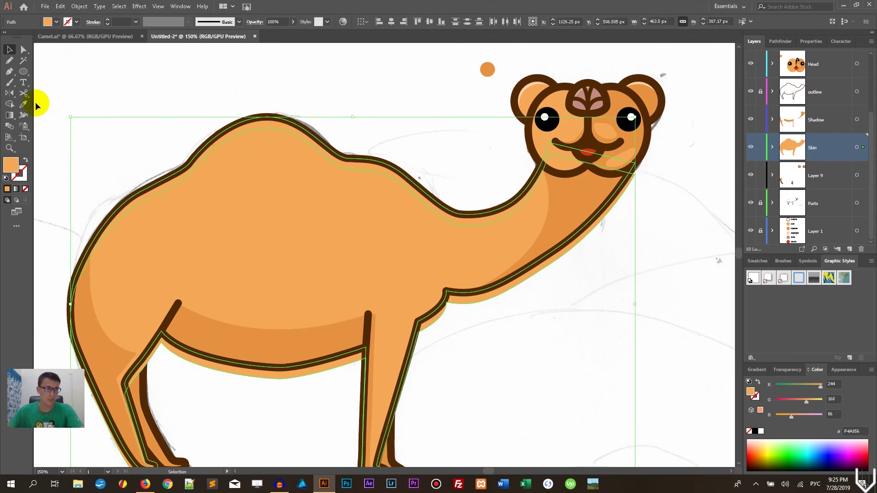
Step: Divide the overlapping body shapes with Shape Builder, remove the overhang below the belly, and select the thin strip along the back
left_click(9, 104)
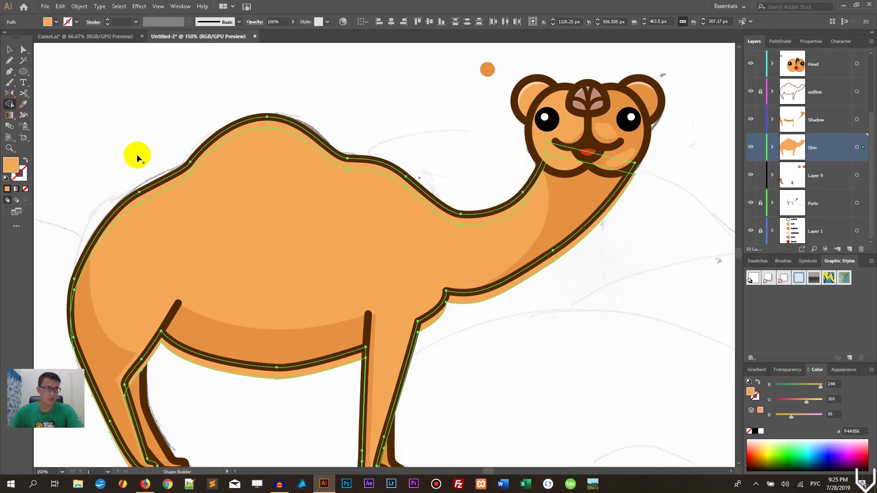
left_click(163, 187)
left_click(9, 50)
left_click(84, 125)
left_click(226, 229)
left_click(179, 177)
Step: Recolor the strip along the back with the pale peach FFD1A4 sampled from the ear highlight and deselect it
left_click(24, 105)
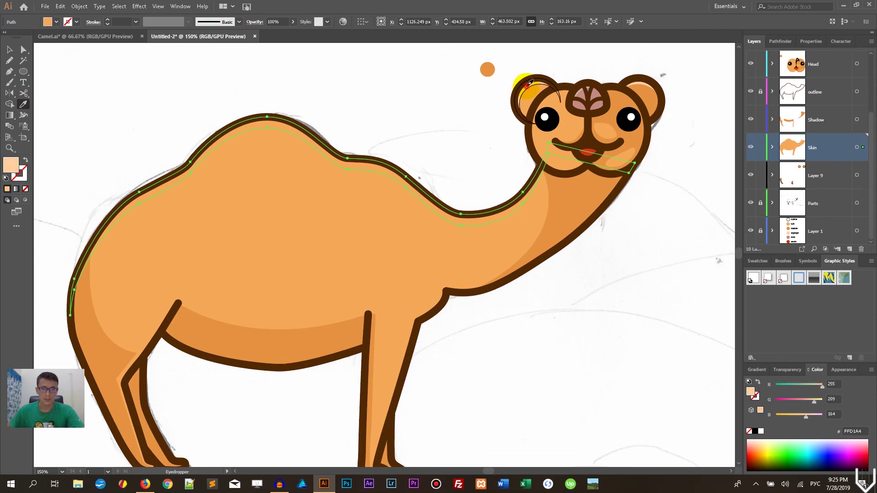
left_click(529, 82)
left_click(10, 50)
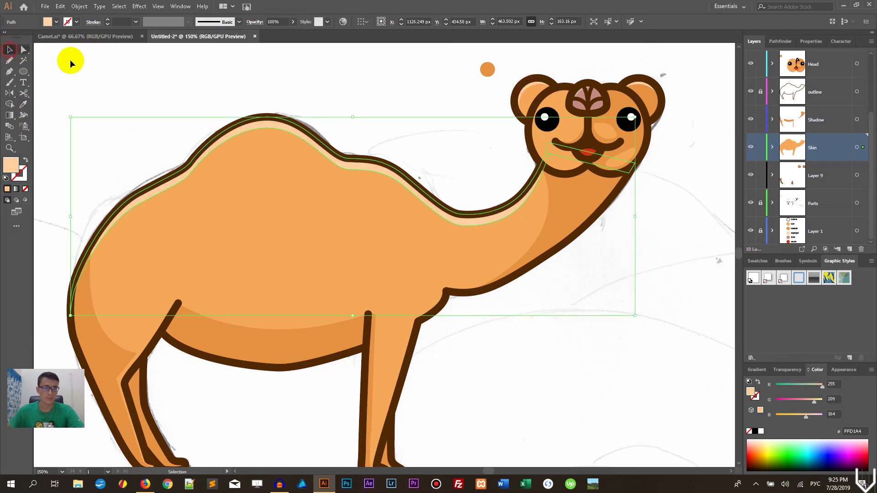
left_click(175, 77)
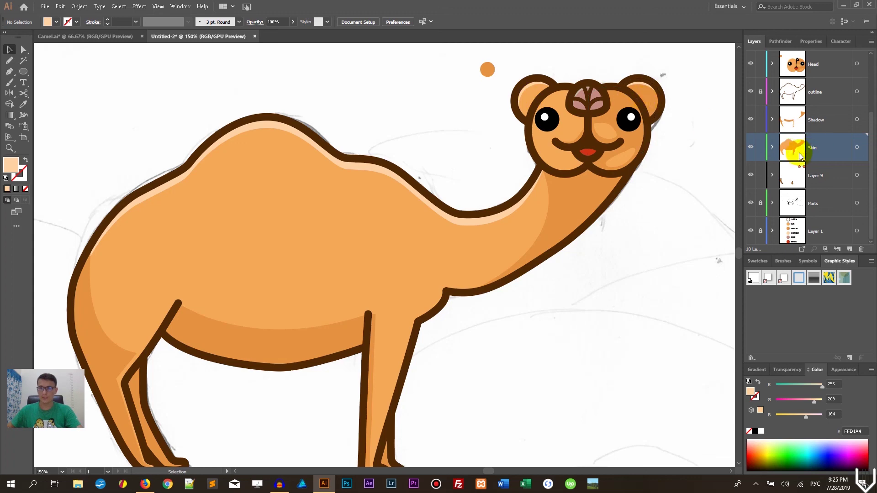
Step: Move the peach highlight strip along the camel's back from the Skin layer to the Shadow layer and deselect it
left_click(407, 160)
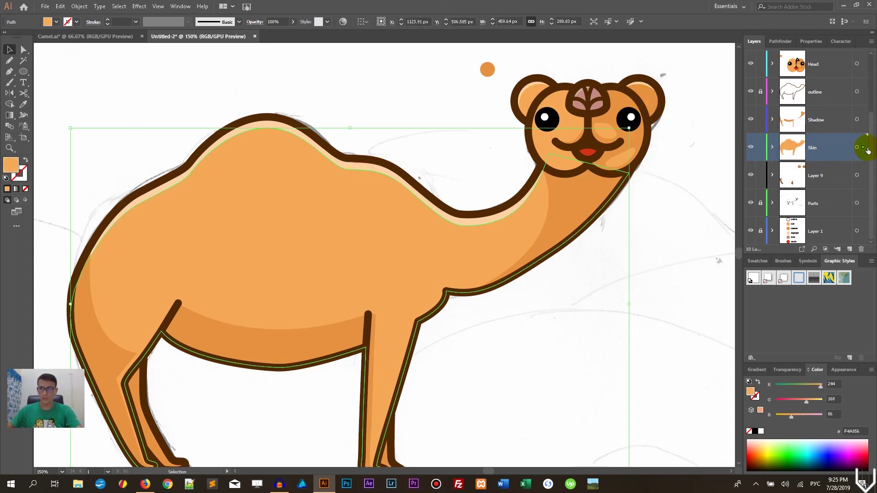
scroll(865, 137, "down", 3)
scroll(847, 190, "up", 3)
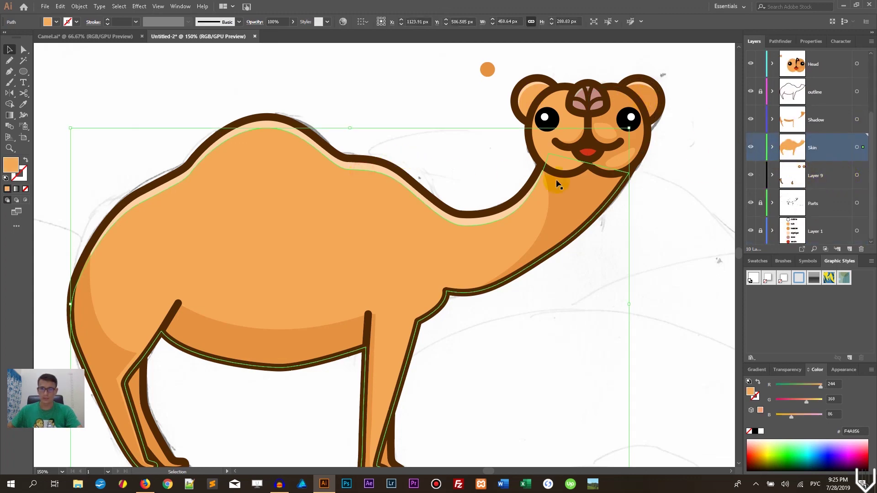
left_click(398, 139)
Step: Select the far hind leg's fill shape to make Layer 9 and its orange E59241 fill active, and deselect it
key("ctrl+minus")
key("ctrl+minus")
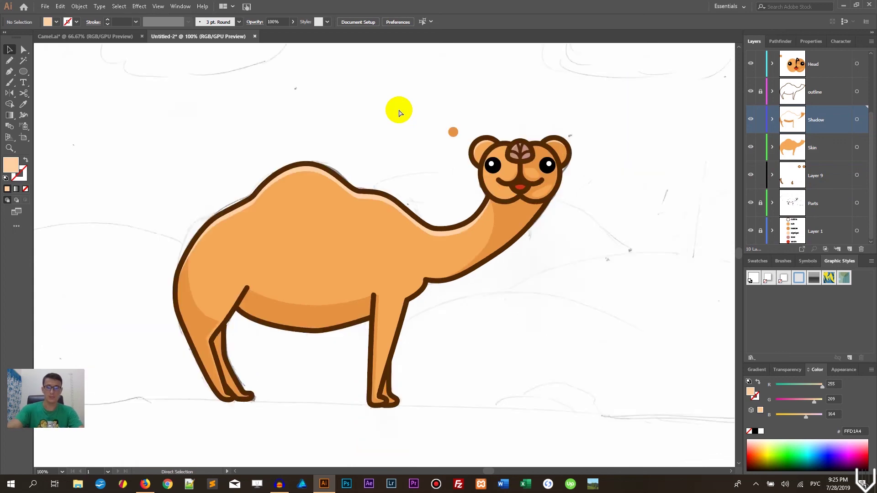
key("ctrl+plus")
key("ctrl+plus")
key("ctrl+plus")
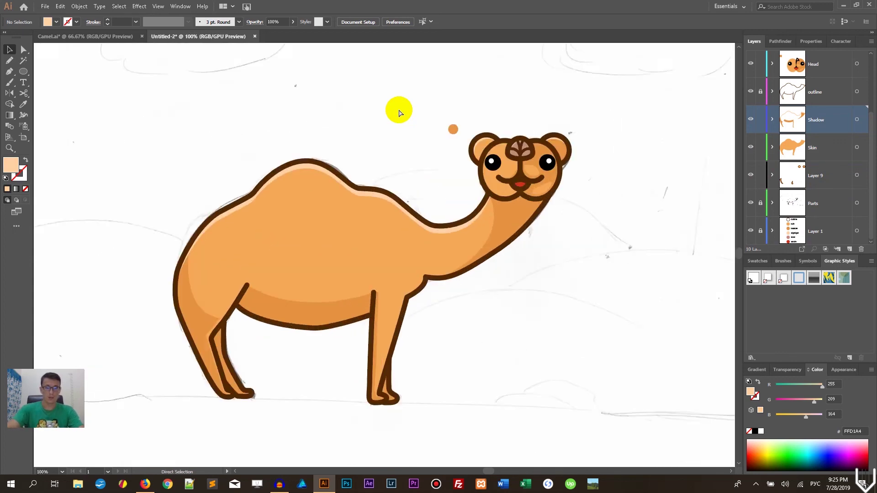
left_click_drag(468, 239, 578, 109)
left_click_drag(623, 229, 638, 190)
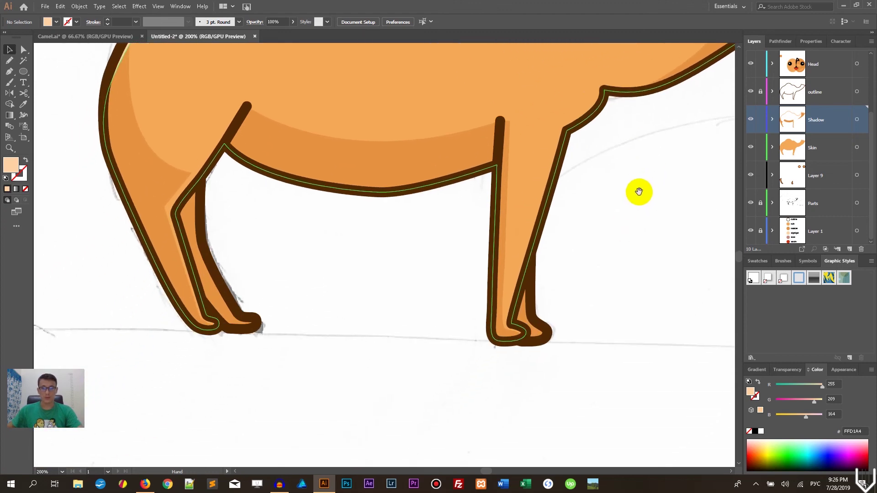
left_click(192, 215)
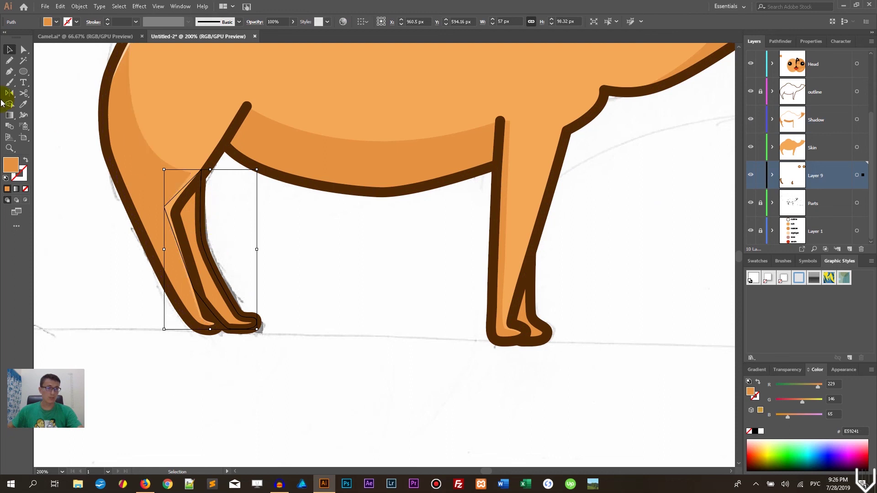
left_click(260, 233)
Step: Draw a closed Pen shape down the middle of the far hind leg and around below the foot, and select the leg's stroked path
left_click(10, 71)
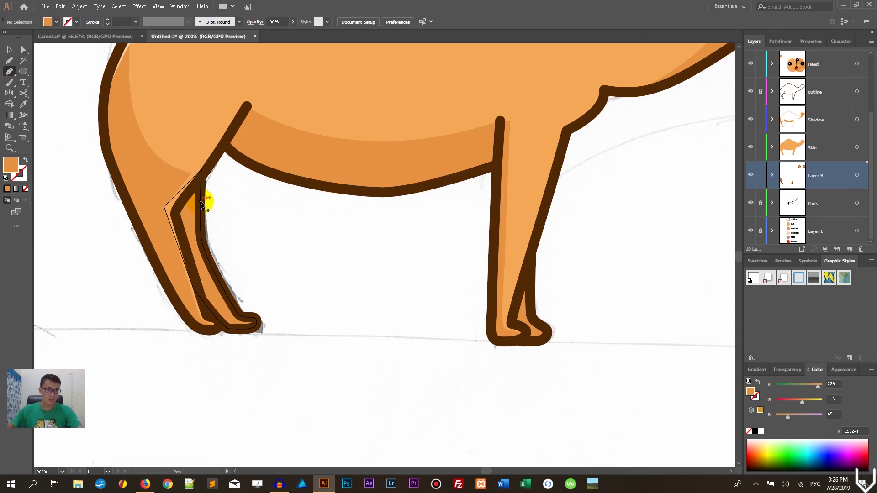
left_click(200, 204)
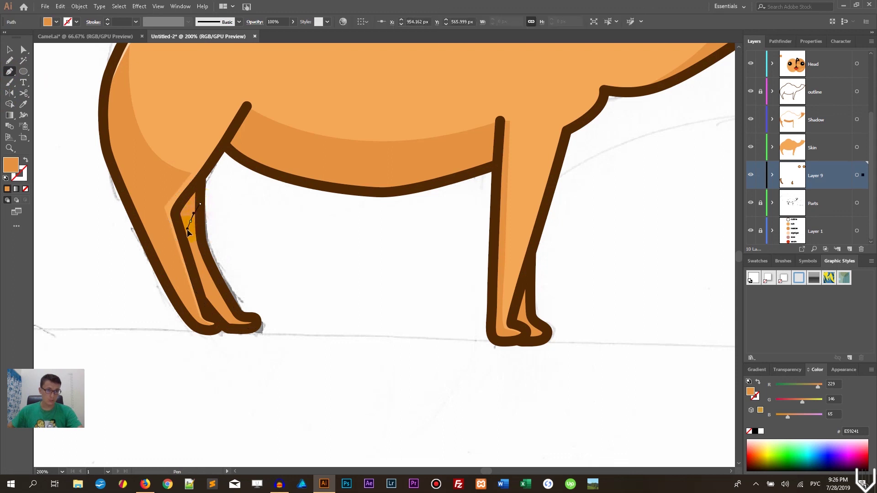
left_click_drag(206, 280, 213, 296)
left_click(231, 323)
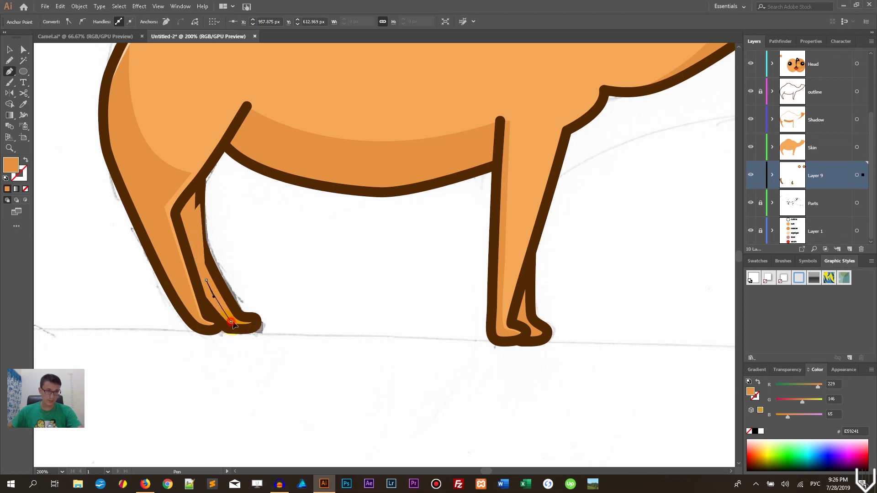
left_click_drag(269, 325, 271, 331)
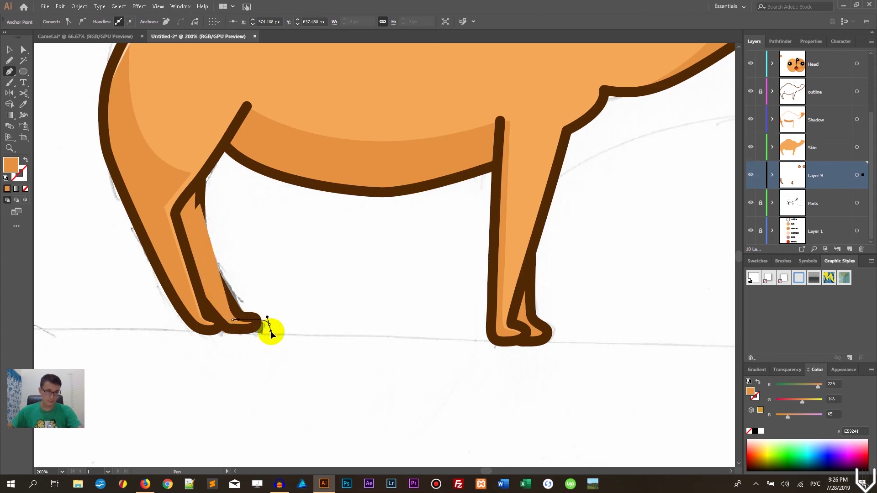
left_click(230, 374)
left_click(169, 359)
left_click(152, 297)
left_click(158, 229)
left_click(144, 200)
left_click(161, 174)
left_click(173, 166)
left_click(9, 49)
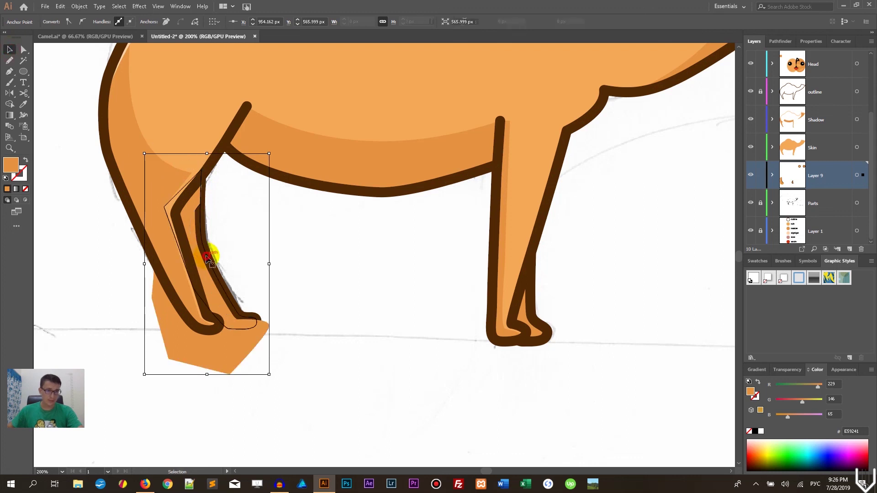
left_click(208, 255)
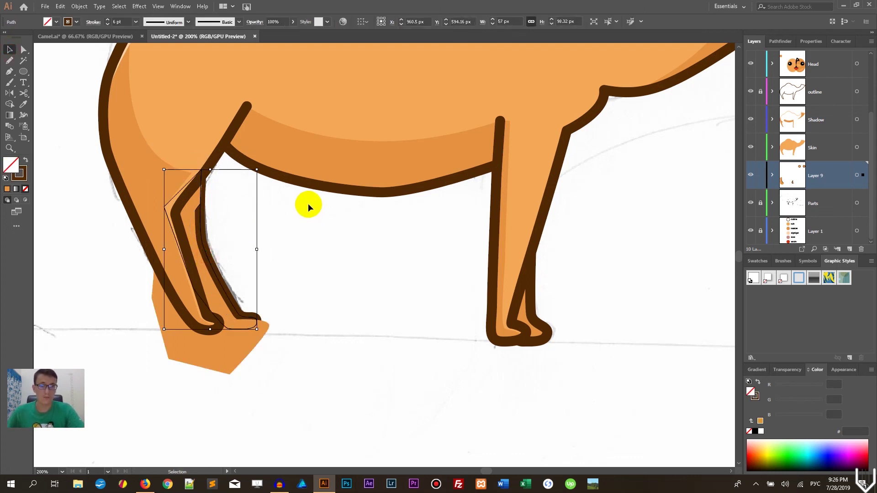
Step: Intersect a copy of the far hind leg's path with the closed Pen shape to trim the shadow to the leg
key("a")
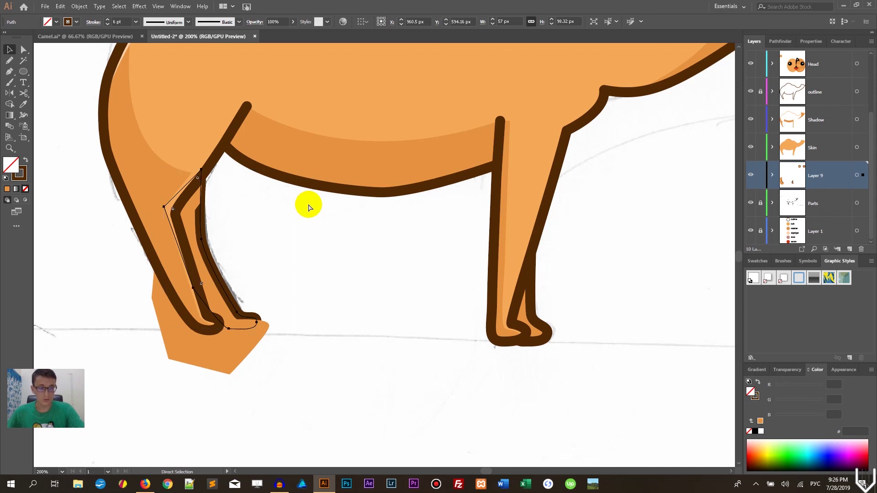
key("v")
left_click(203, 362, "shift")
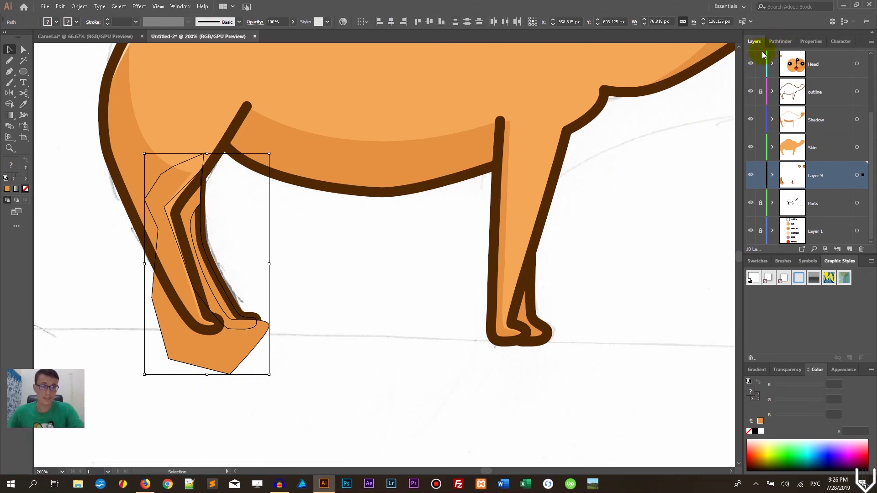
left_click(811, 42)
left_click(782, 42)
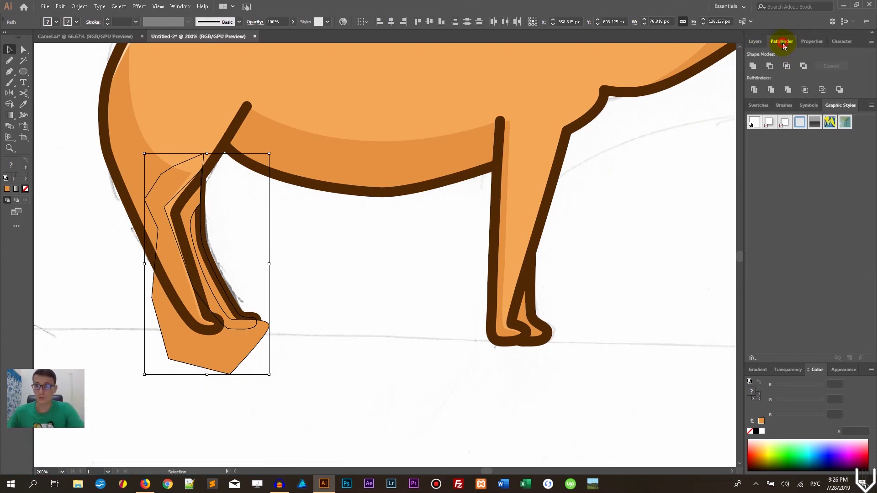
left_click(786, 67)
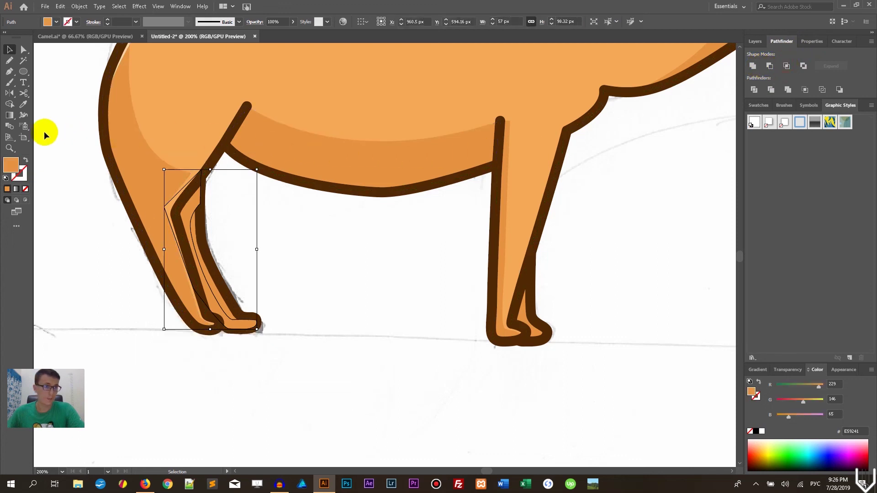
Step: Darken the far hind leg shadow's fill to D37C35
left_click(24, 105)
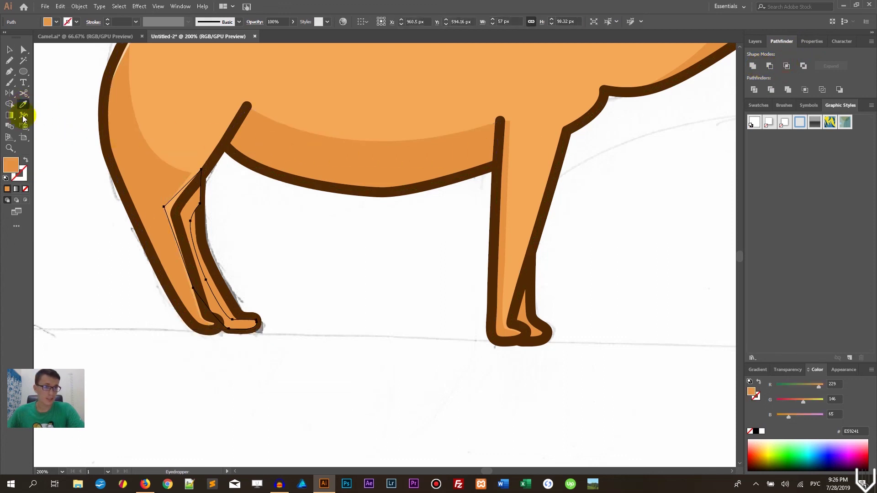
double_click(11, 164)
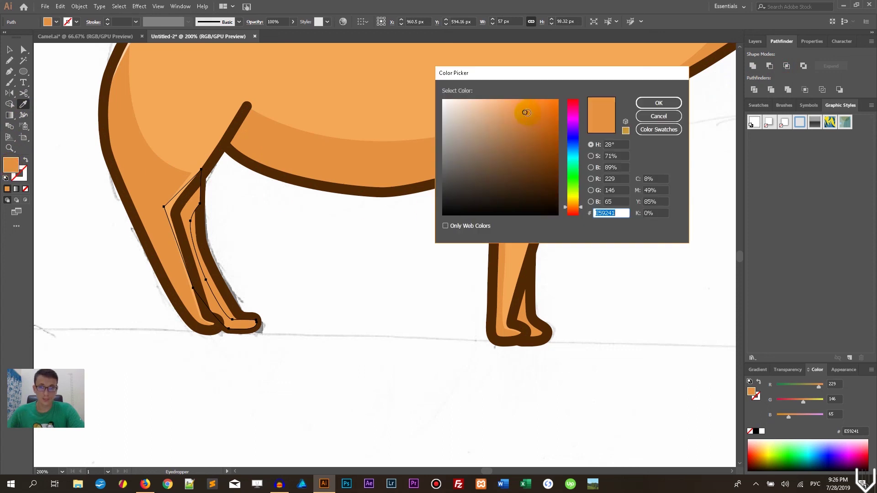
left_click_drag(527, 112, 530, 119)
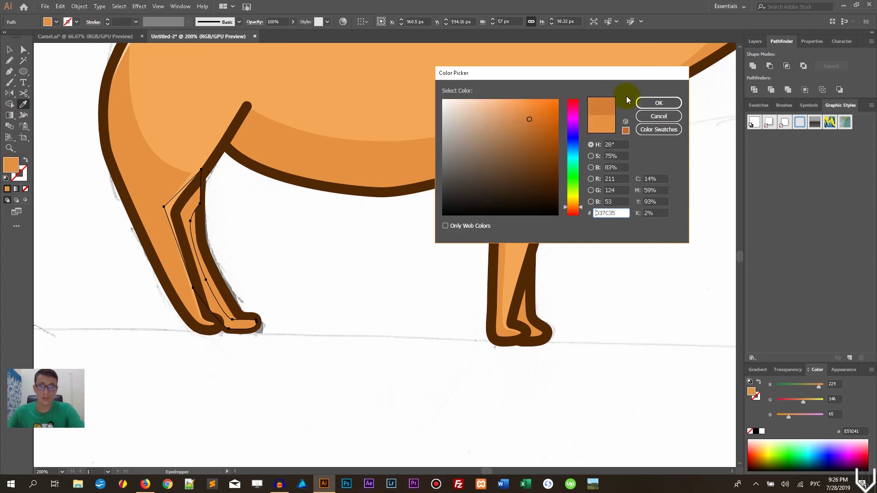
left_click(656, 103)
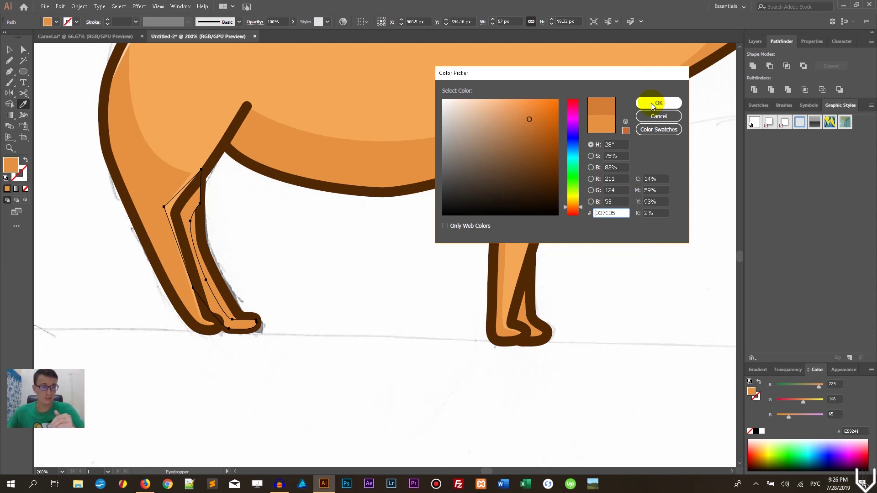
left_click(651, 105)
Step: Select the far hind leg's brown stroked outline, bring it in front of the leg's shadow, and deselect it
key("v")
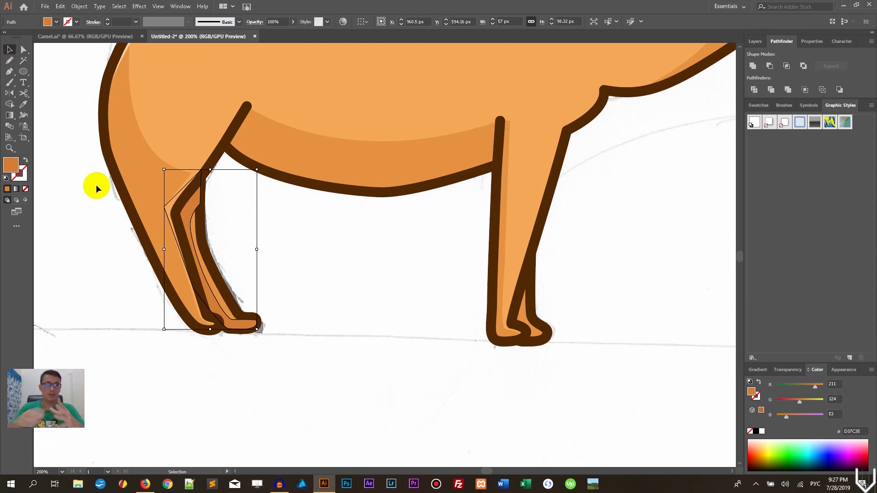
left_click(343, 21)
left_click(870, 310)
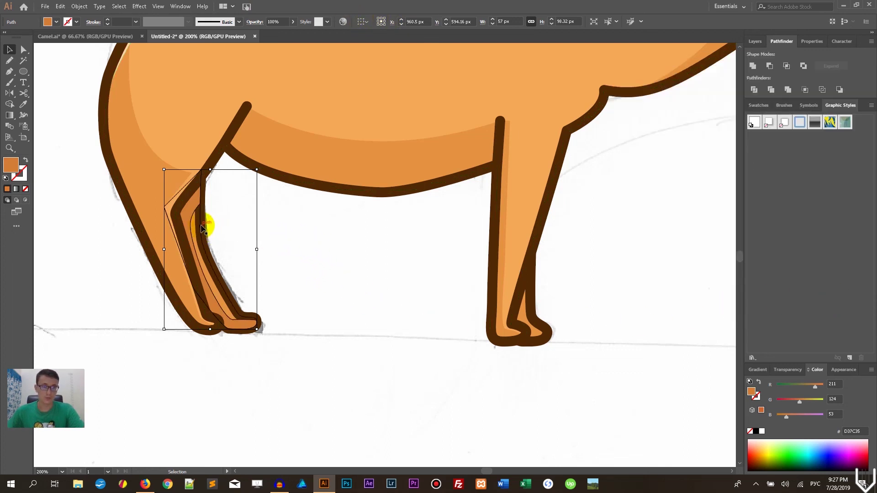
key("shift+x")
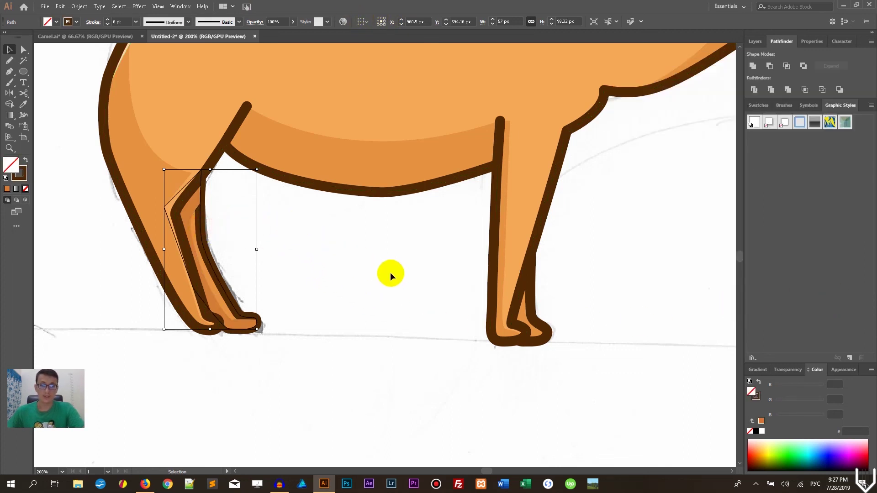
key("a")
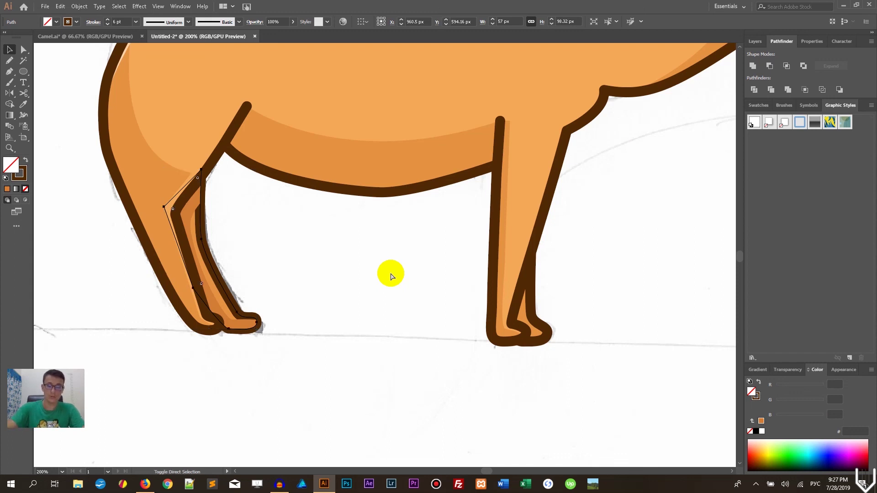
key("ctrl+]")
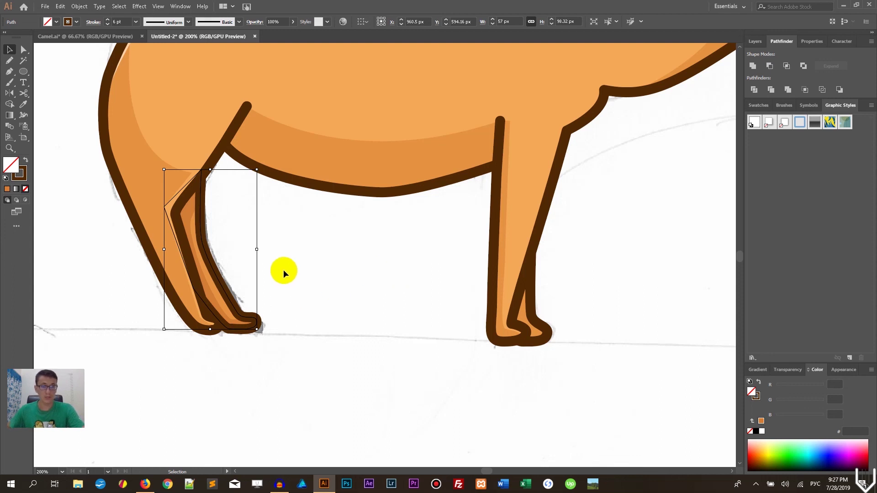
left_click(283, 269)
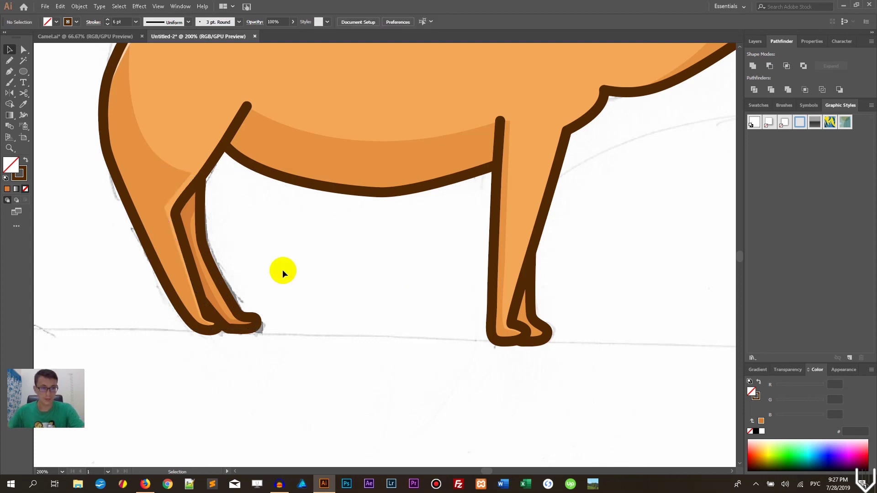
Step: Delete the stray 12 px orange circle beside the camel's head
key("a")
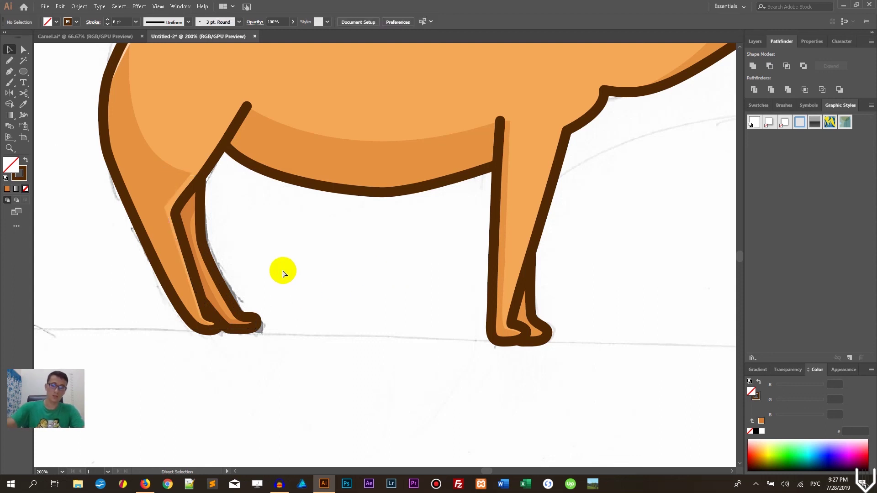
key("ctrl+0")
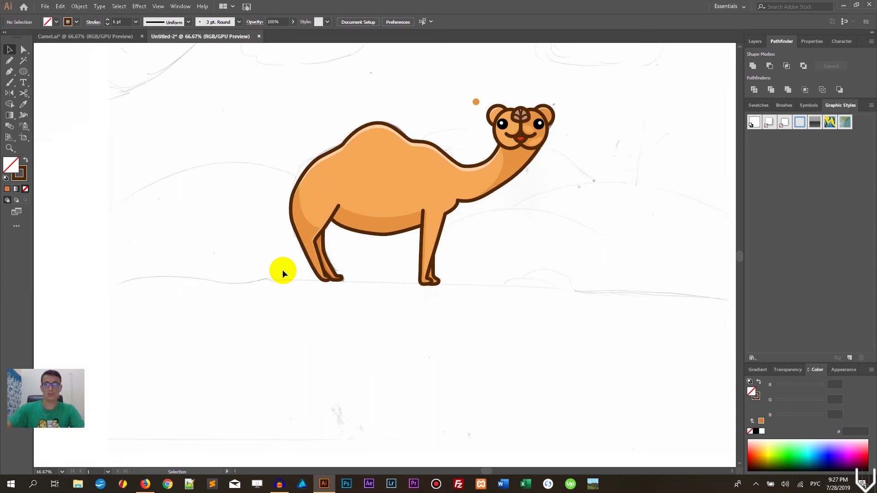
left_click_drag(519, 239, 474, 290)
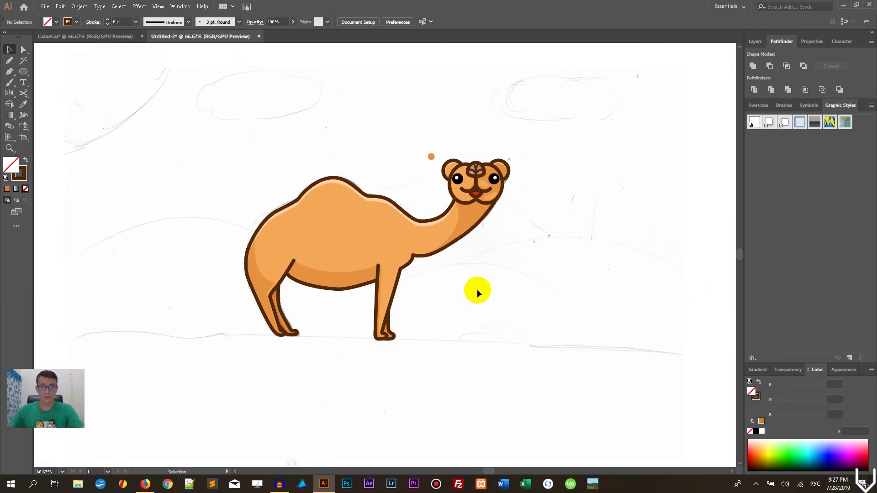
left_click_drag(411, 133, 434, 167)
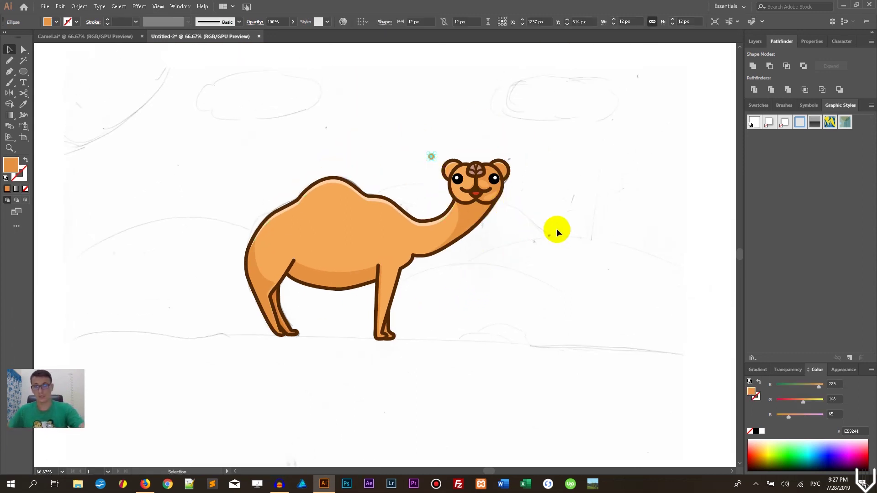
key("Delete")
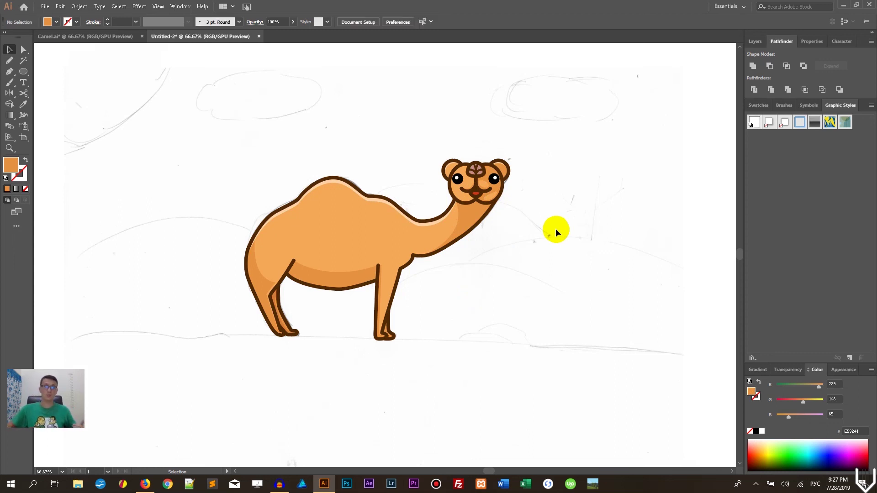